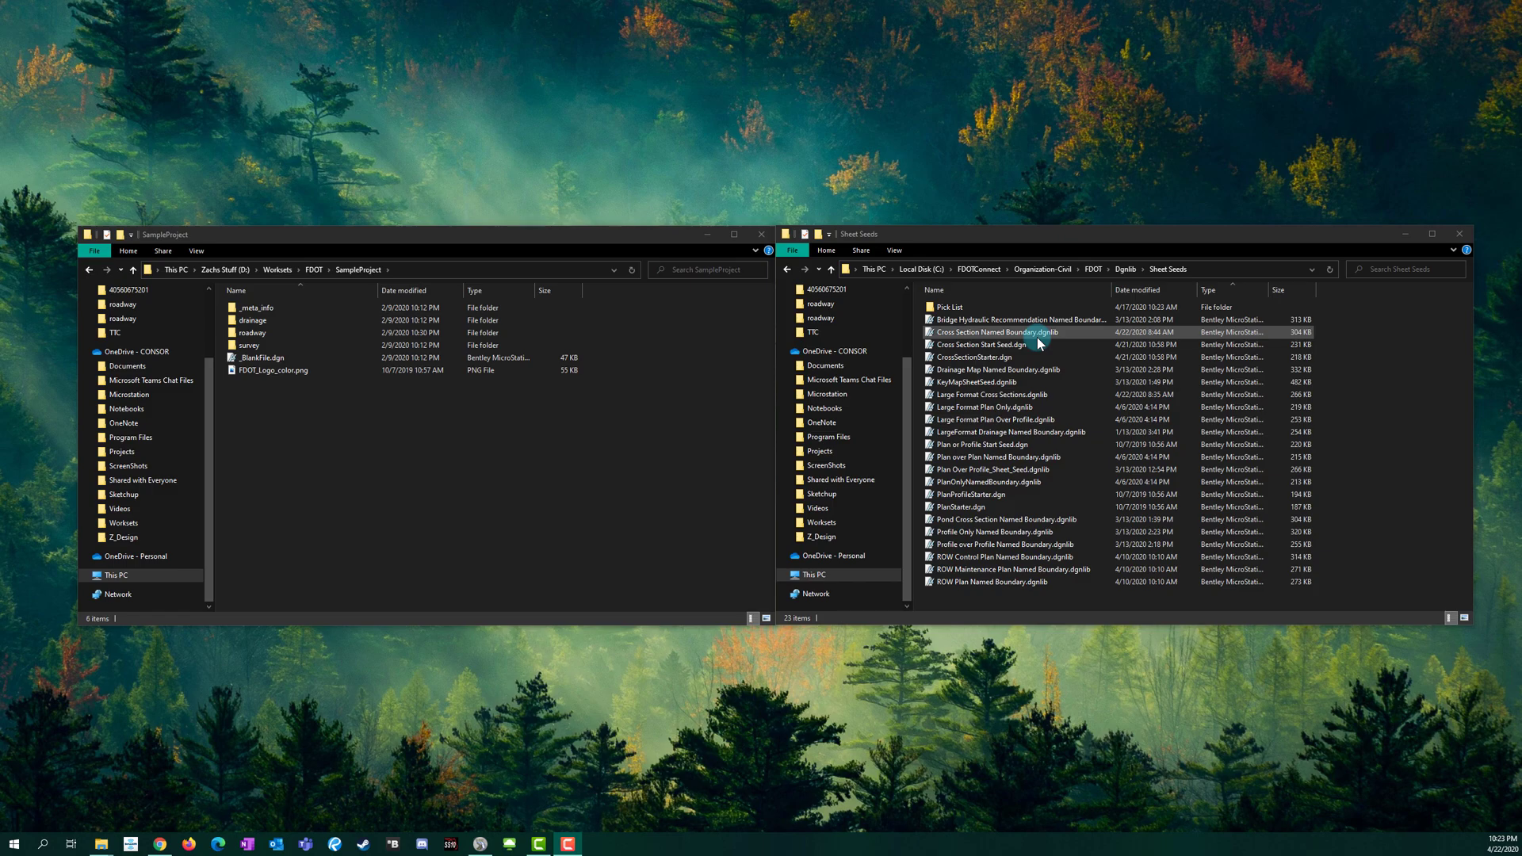
# Step: Copy the Cross Section Start Seed.dgn file from the Sheet Seeds folder
pyautogui.click(1034, 245)
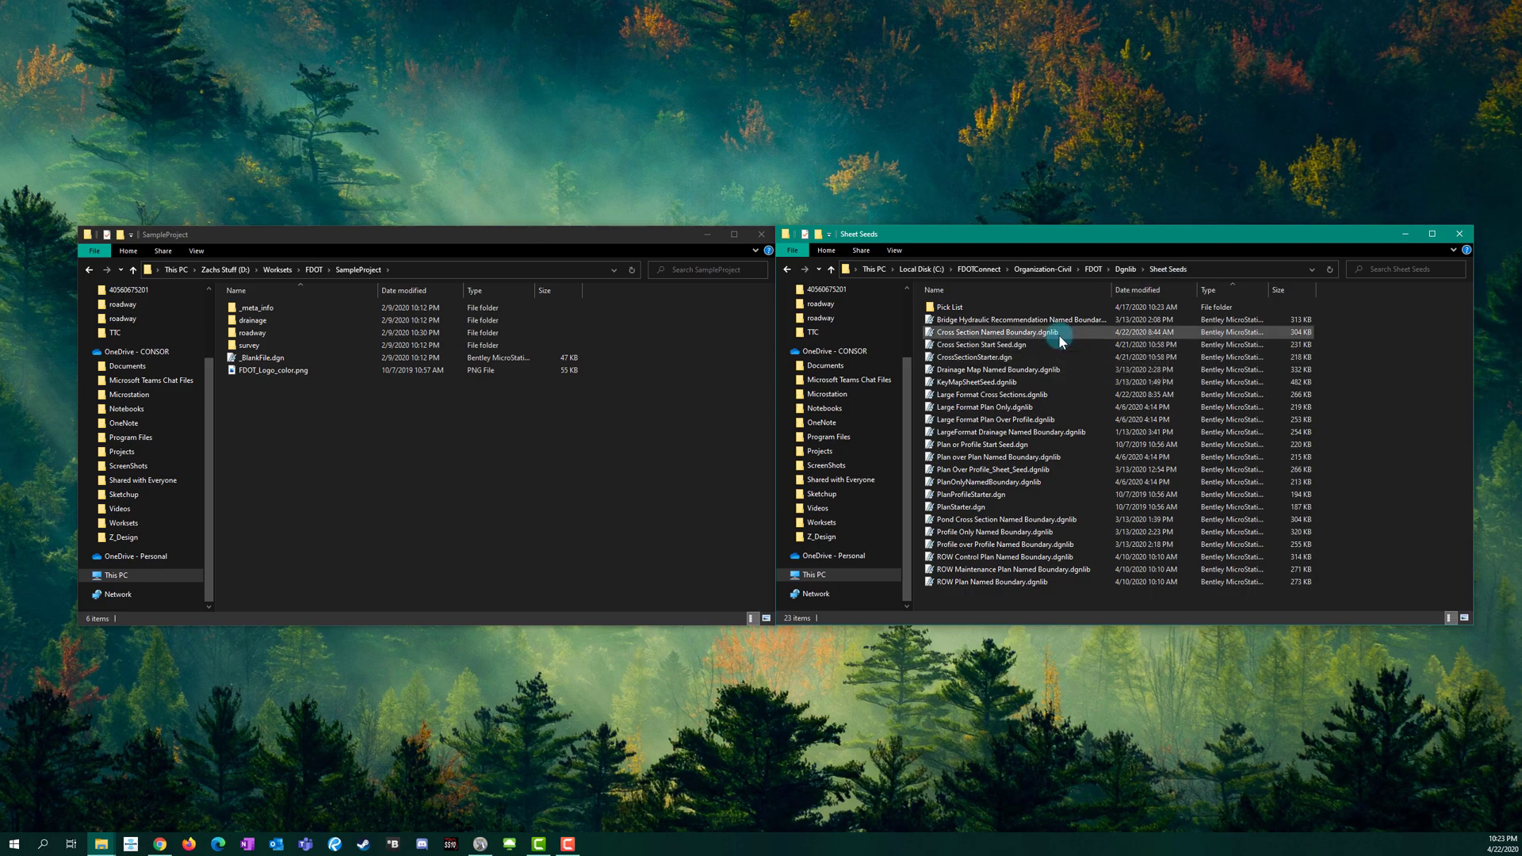
pyautogui.click(1005, 332)
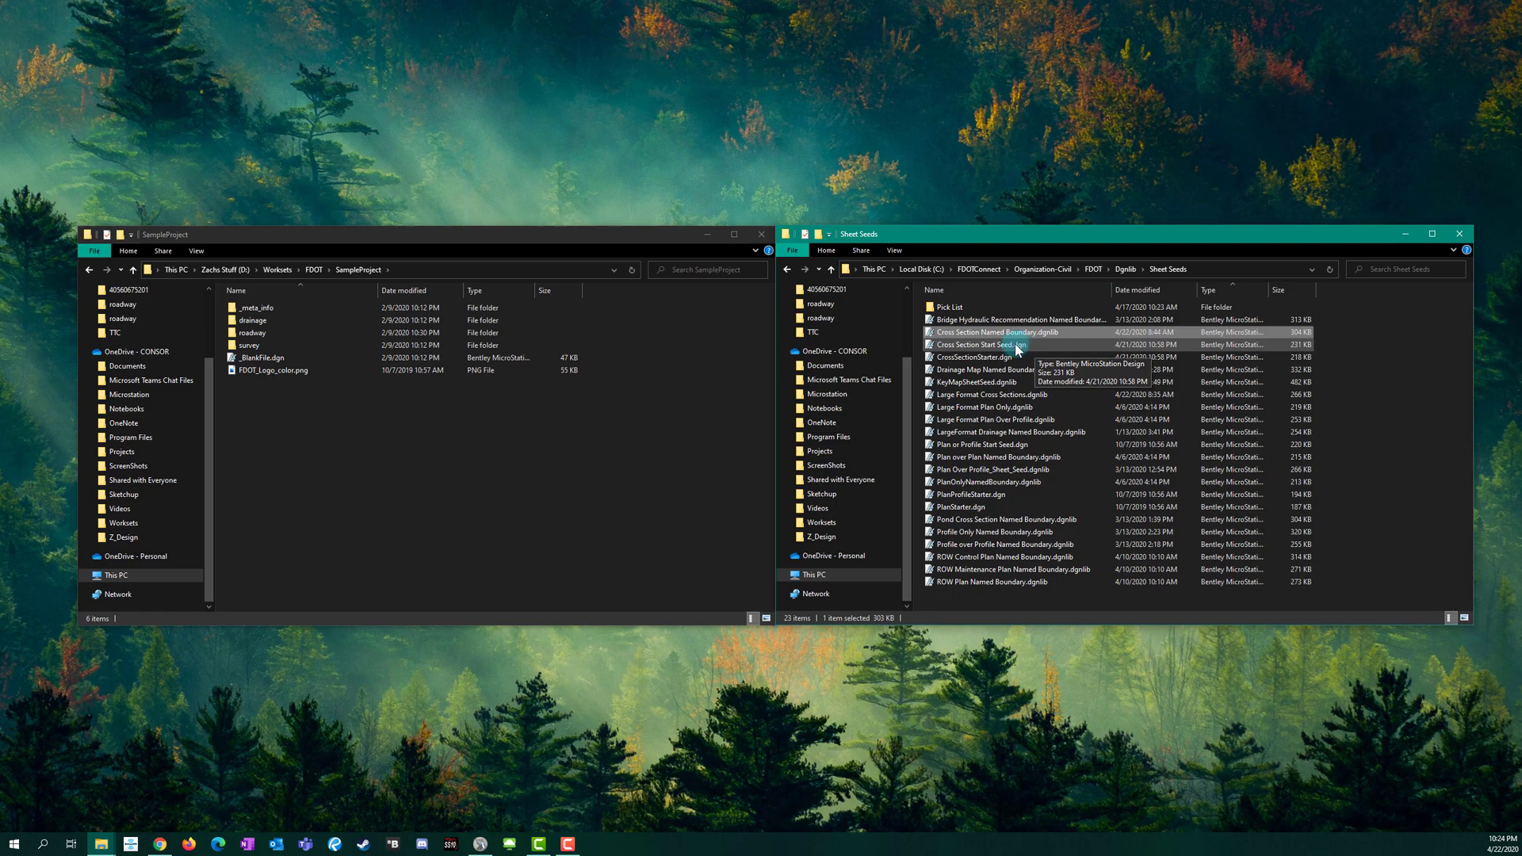
pyautogui.click(1016, 346)
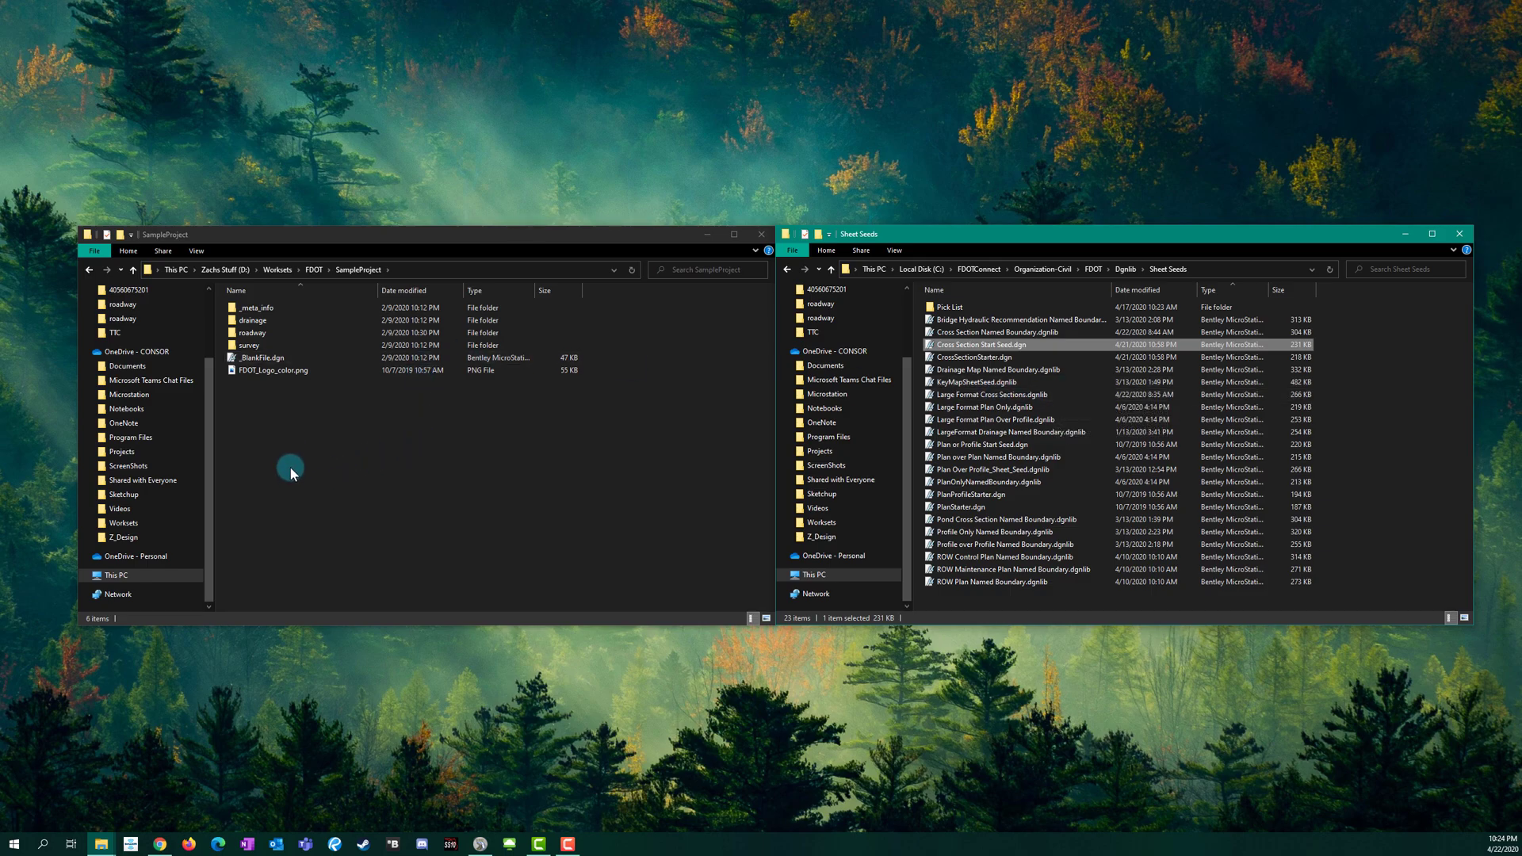
# Step: Create a folder named Standards in the SampleProject folder
pyautogui.click(335, 431)
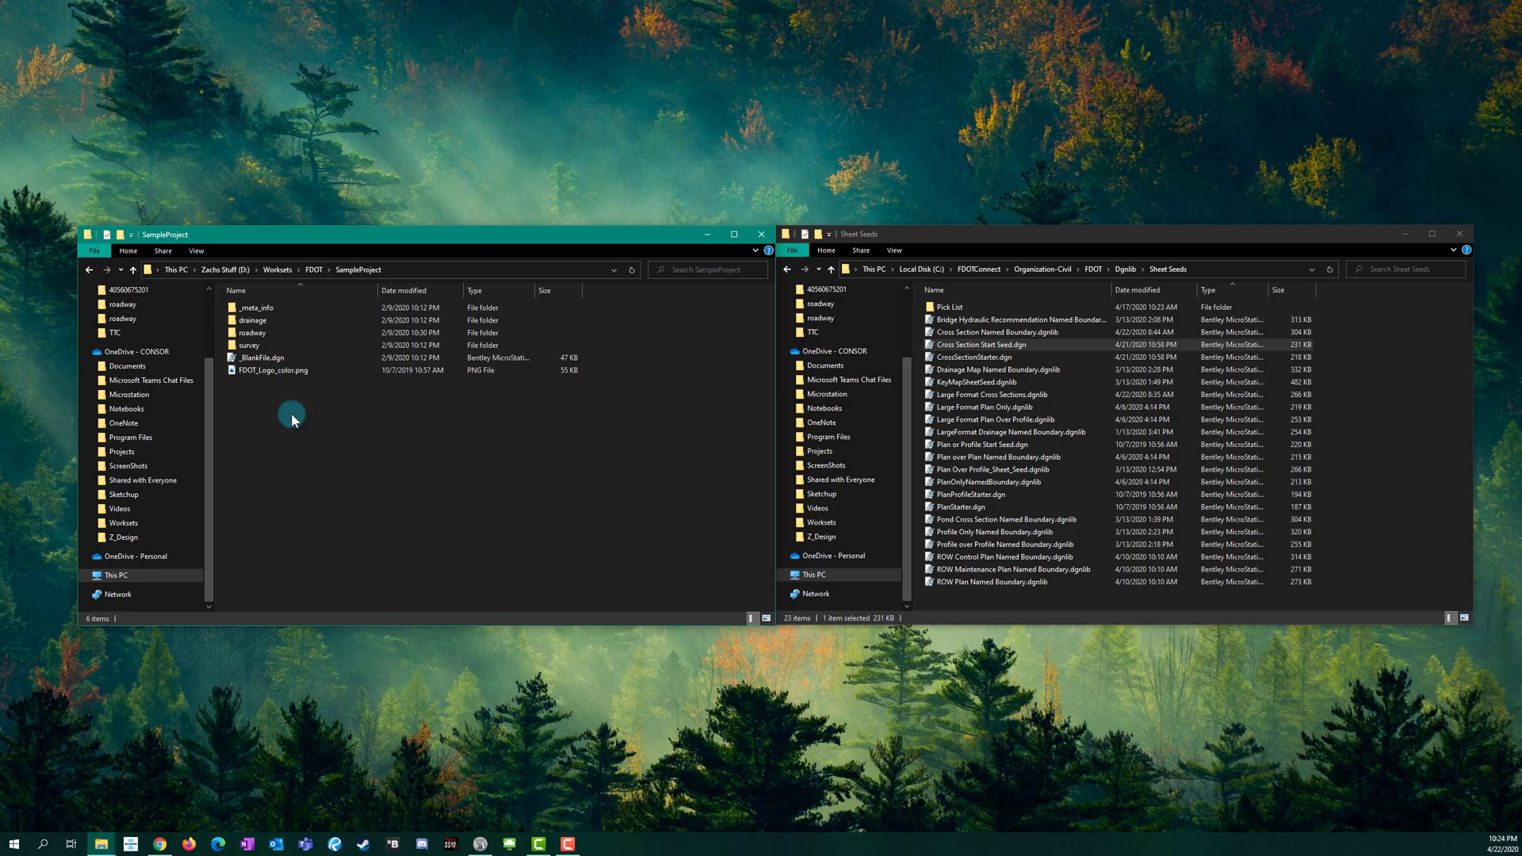
pyautogui.hotkey('ctrl', 'shift', 'n')
pyautogui.write('Standards')
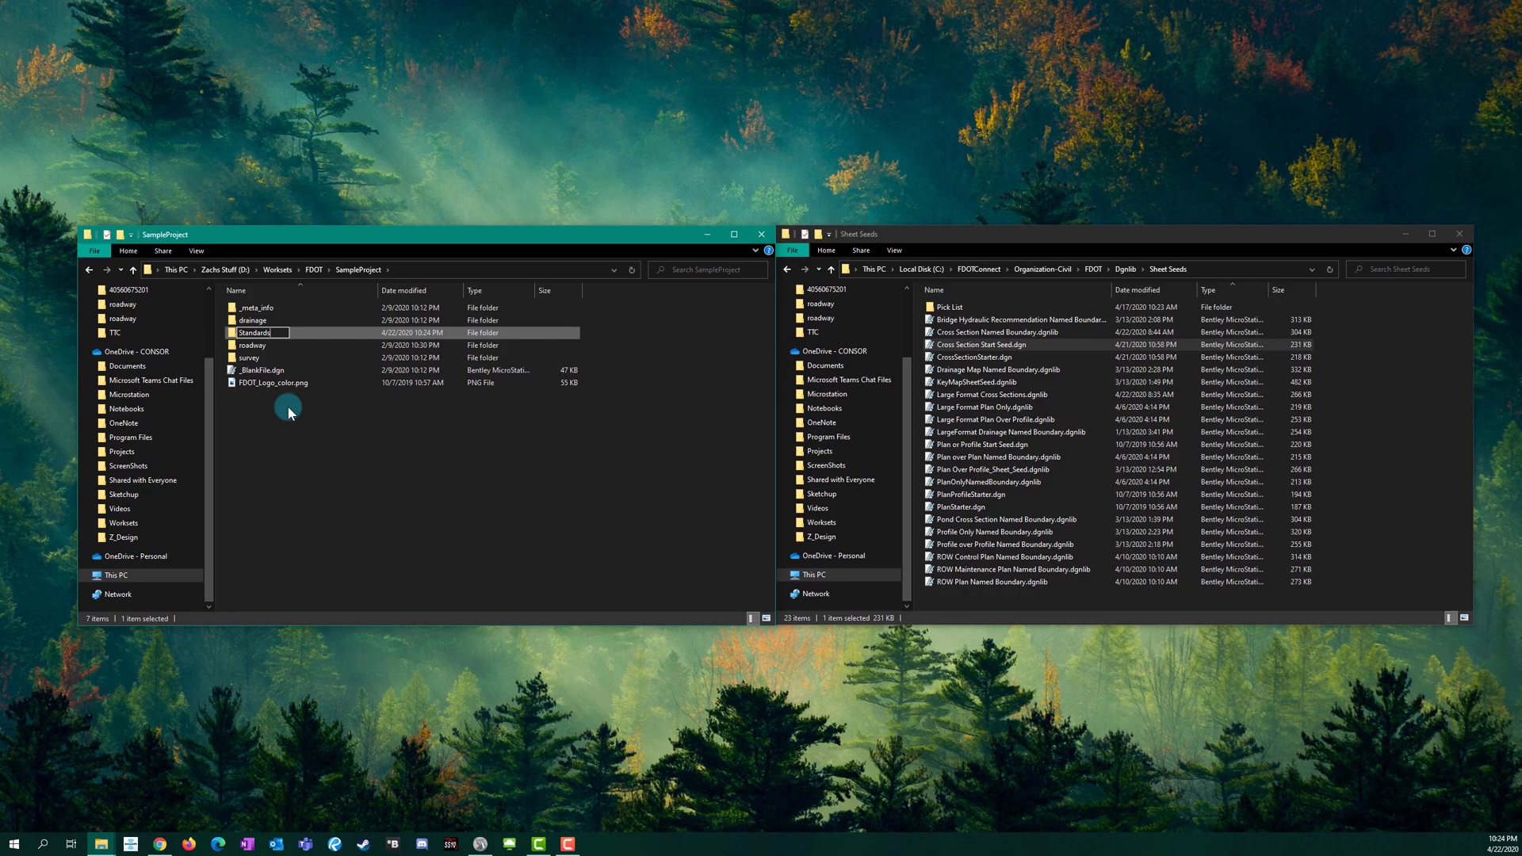
pyautogui.press('Return')
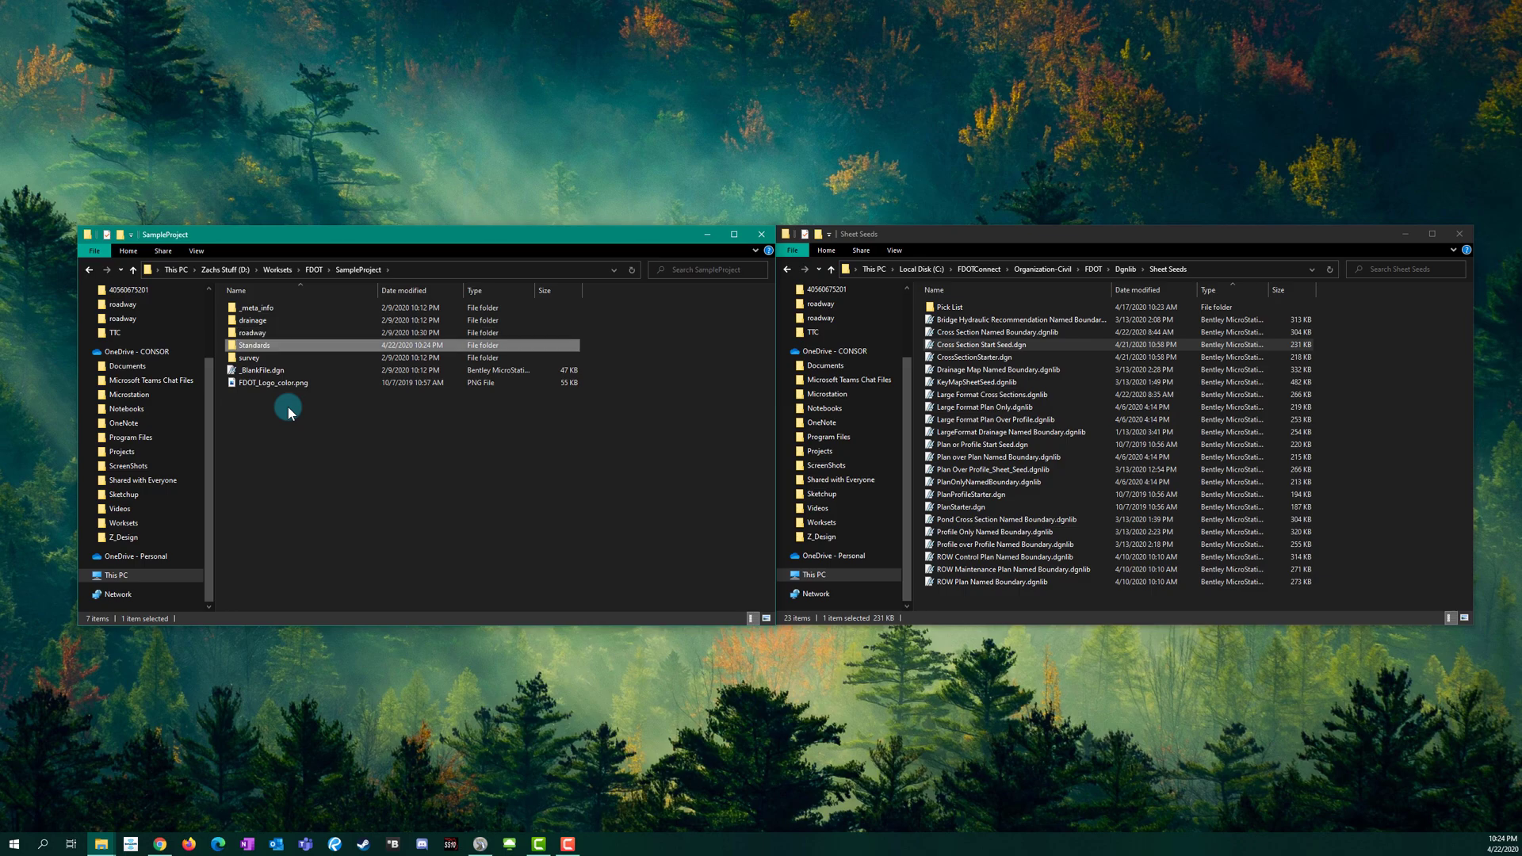
# Step: Create a dgnlib folder inside Standards and paste the copied cross section seed file into it
pyautogui.press('Return')
pyautogui.hotkey('ctrl', 'shift', 'n')
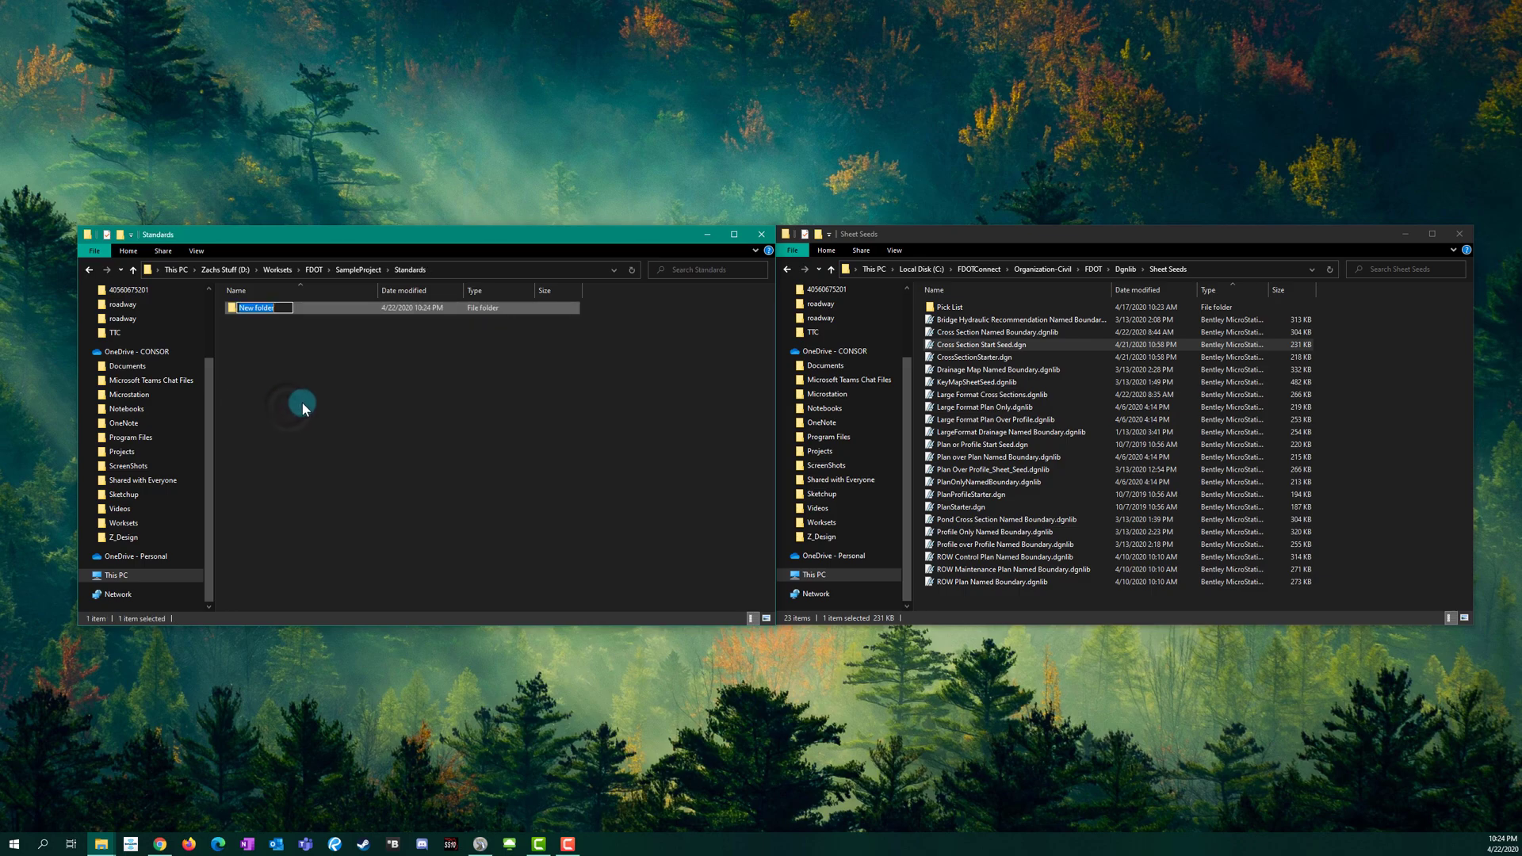
pyautogui.write('dgnlib')
pyautogui.press('Return')
pyautogui.press('Return')
pyautogui.hotkey('ctrl', 'v')
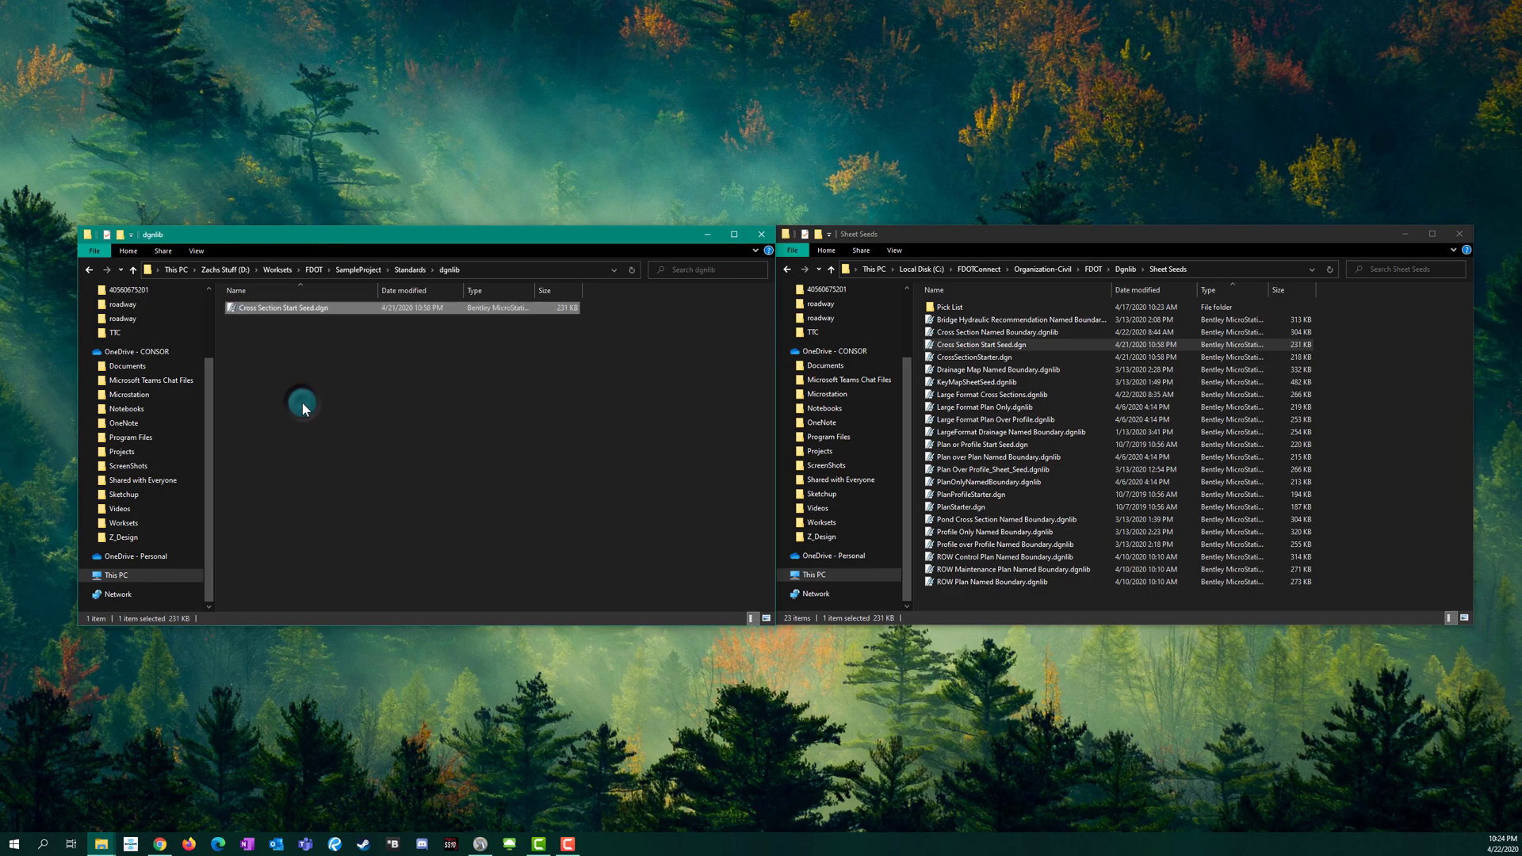
# Step: Rename the pasted seed file as Sample_XS_Start_Seed.dgnlib, accepting the file extension change
pyautogui.click(306, 308)
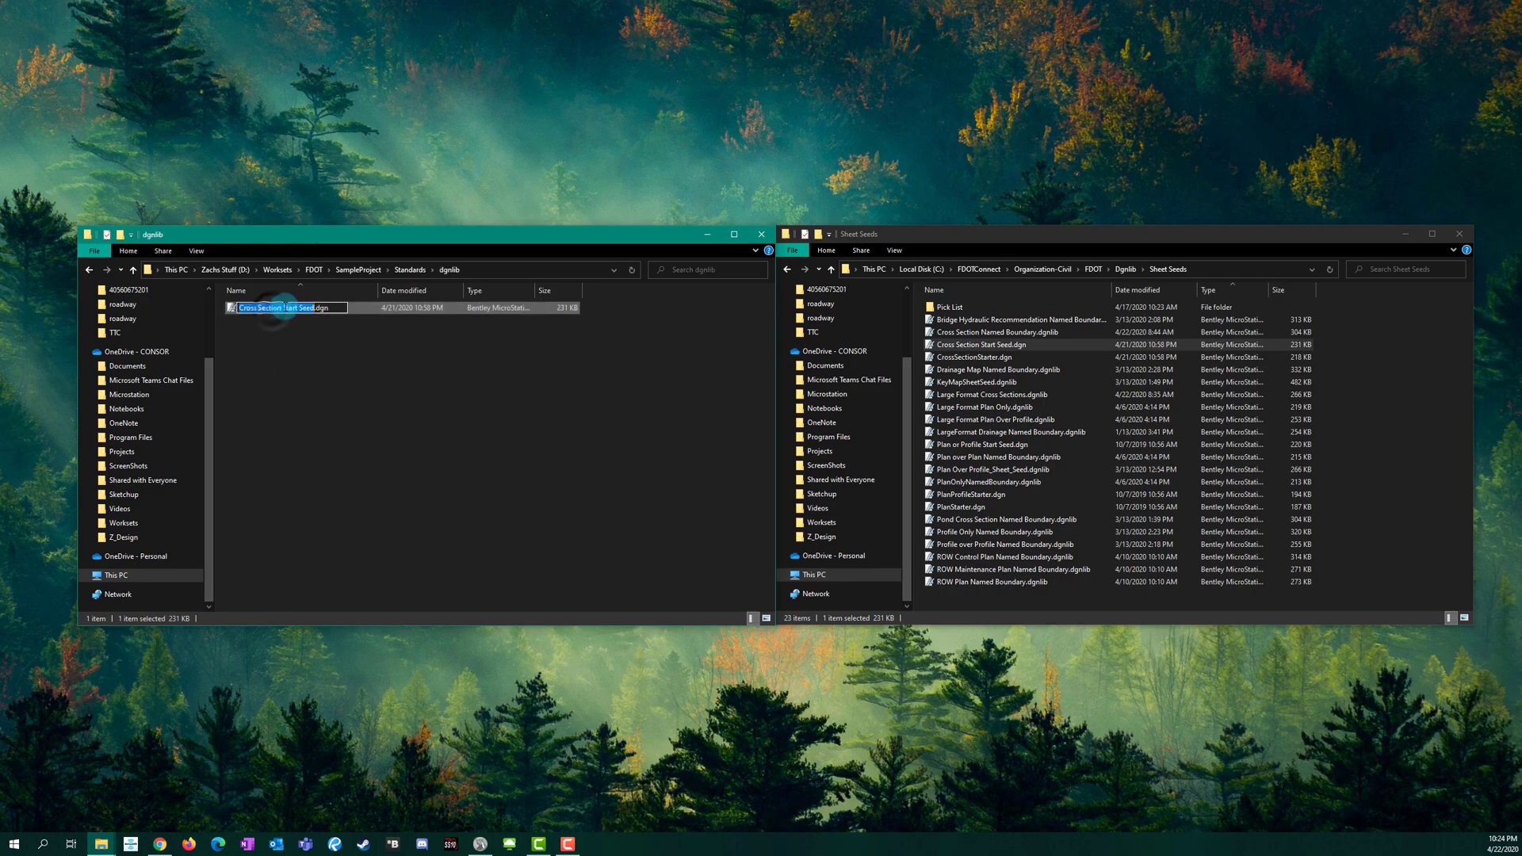
pyautogui.moveTo(334, 307); pyautogui.dragTo(234, 309)
pyautogui.write('Sample_XS_')
pyautogui.press('Return')
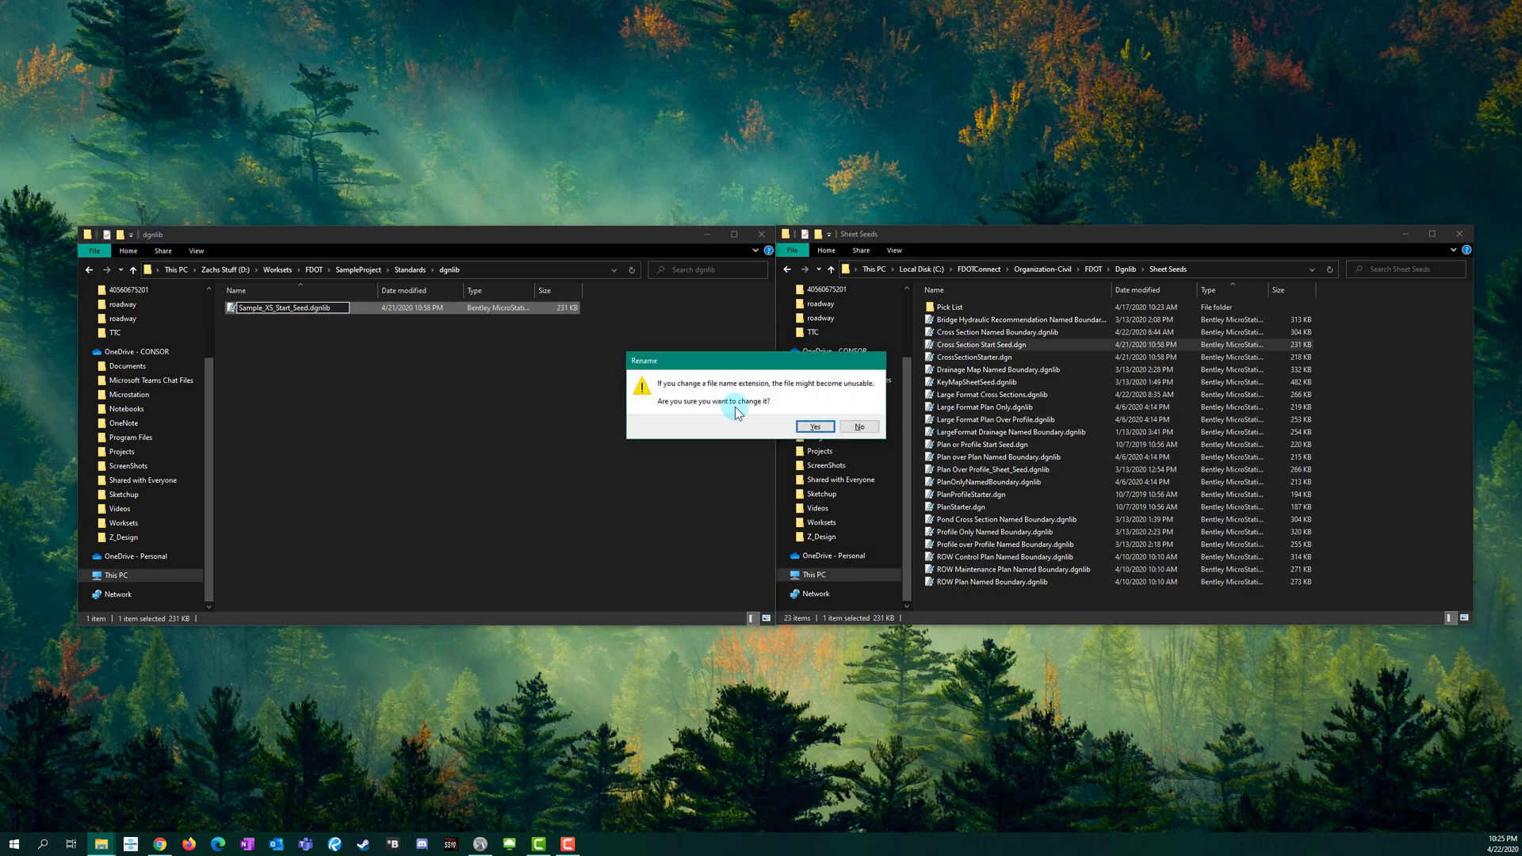
pyautogui.click(816, 427)
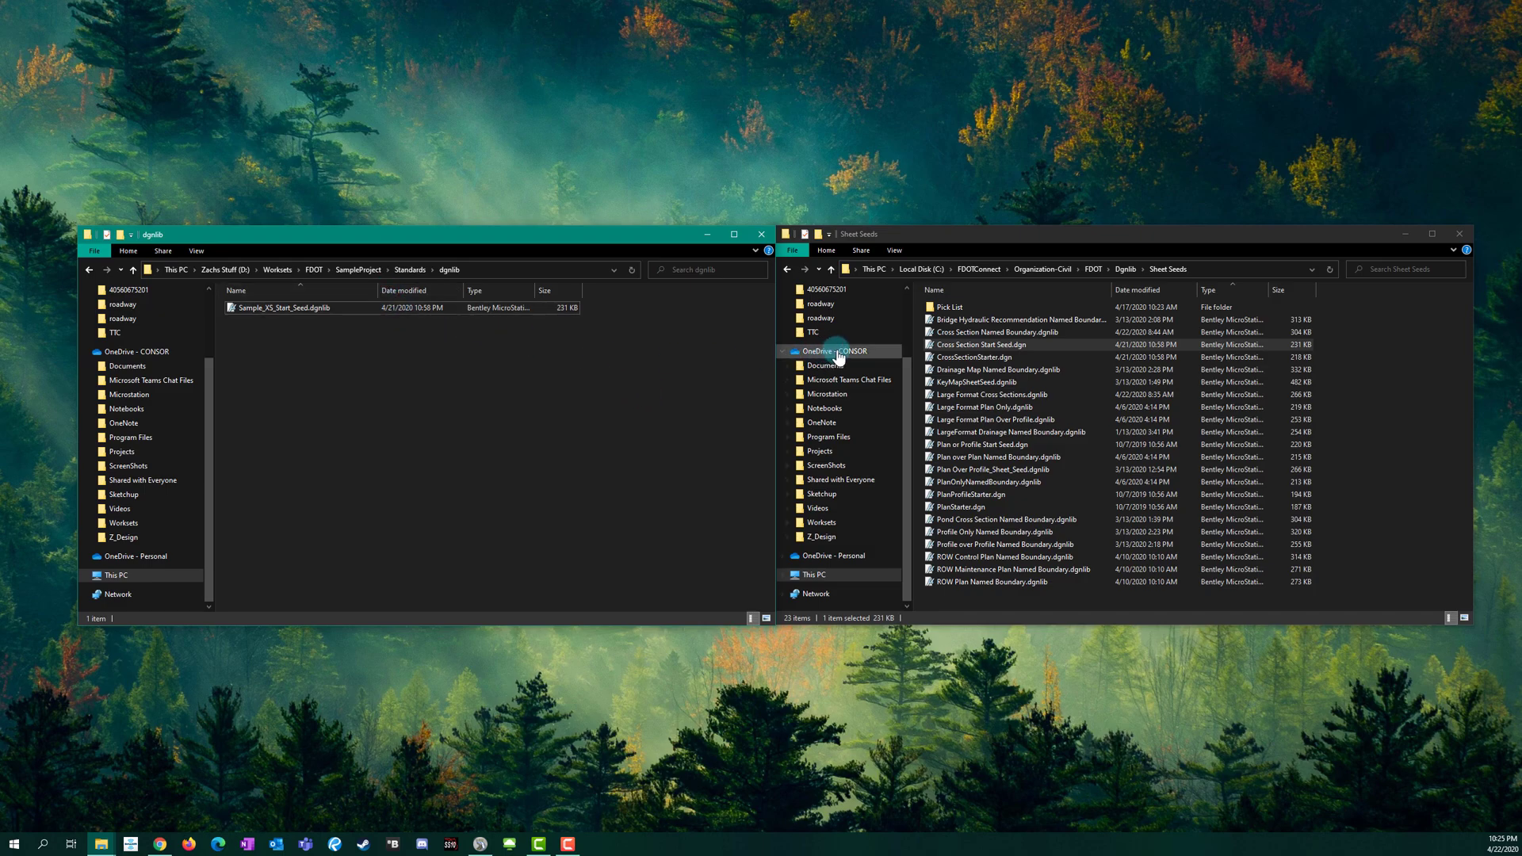
pyautogui.click(467, 349)
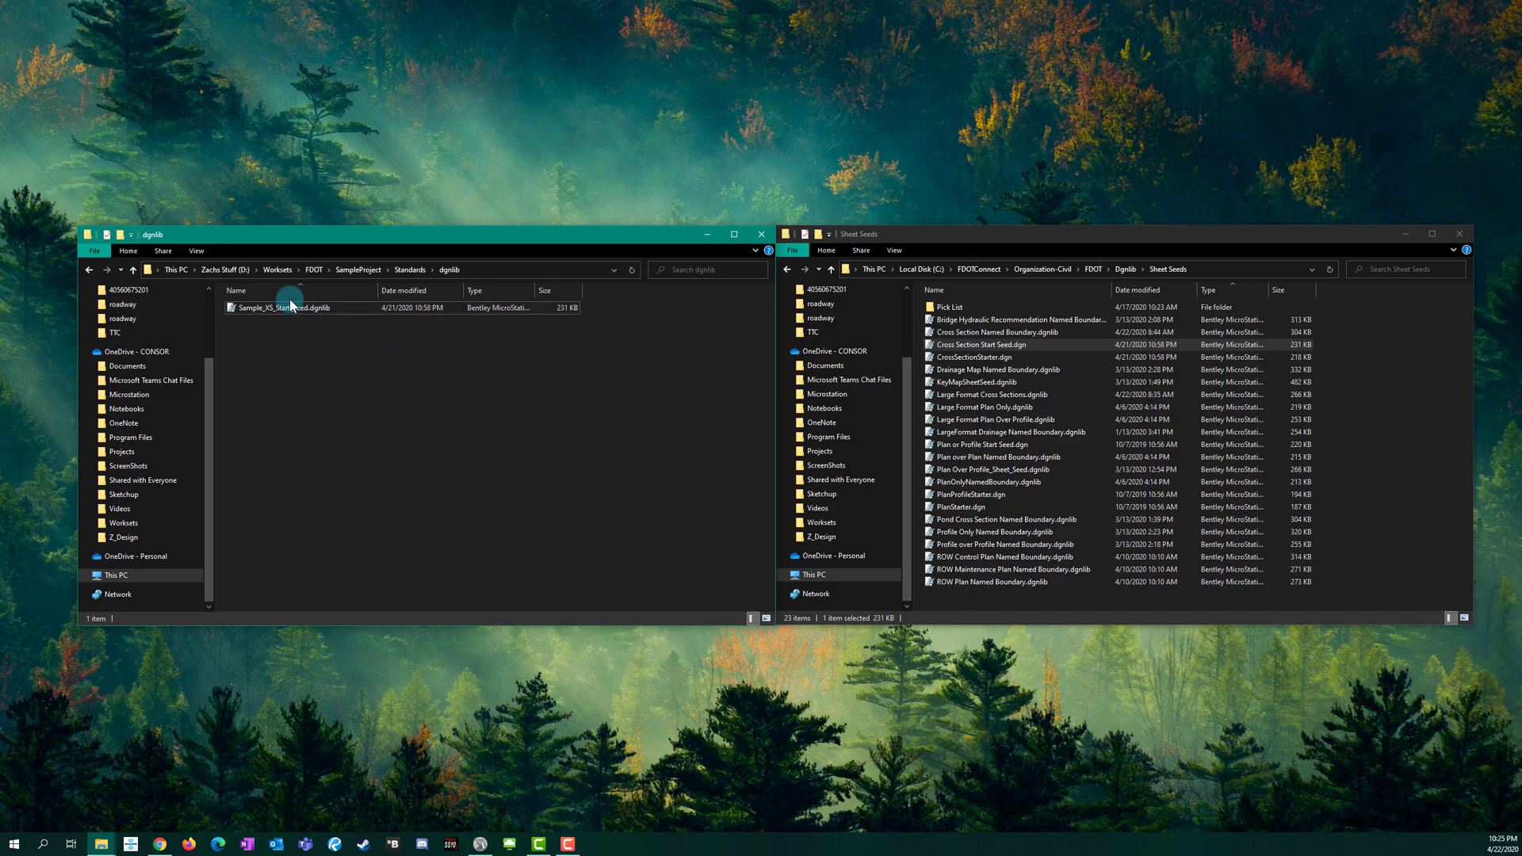
# Step: Switch to OpenRoads Designer and open Sample_XS_Start_Seed.dgnlib from Standards\dgnlib with the active WorkSpace FDOT and WorkSet SampleProject
pyautogui.click(323, 309)
pyautogui.click(344, 344)
pyautogui.click(491, 831)
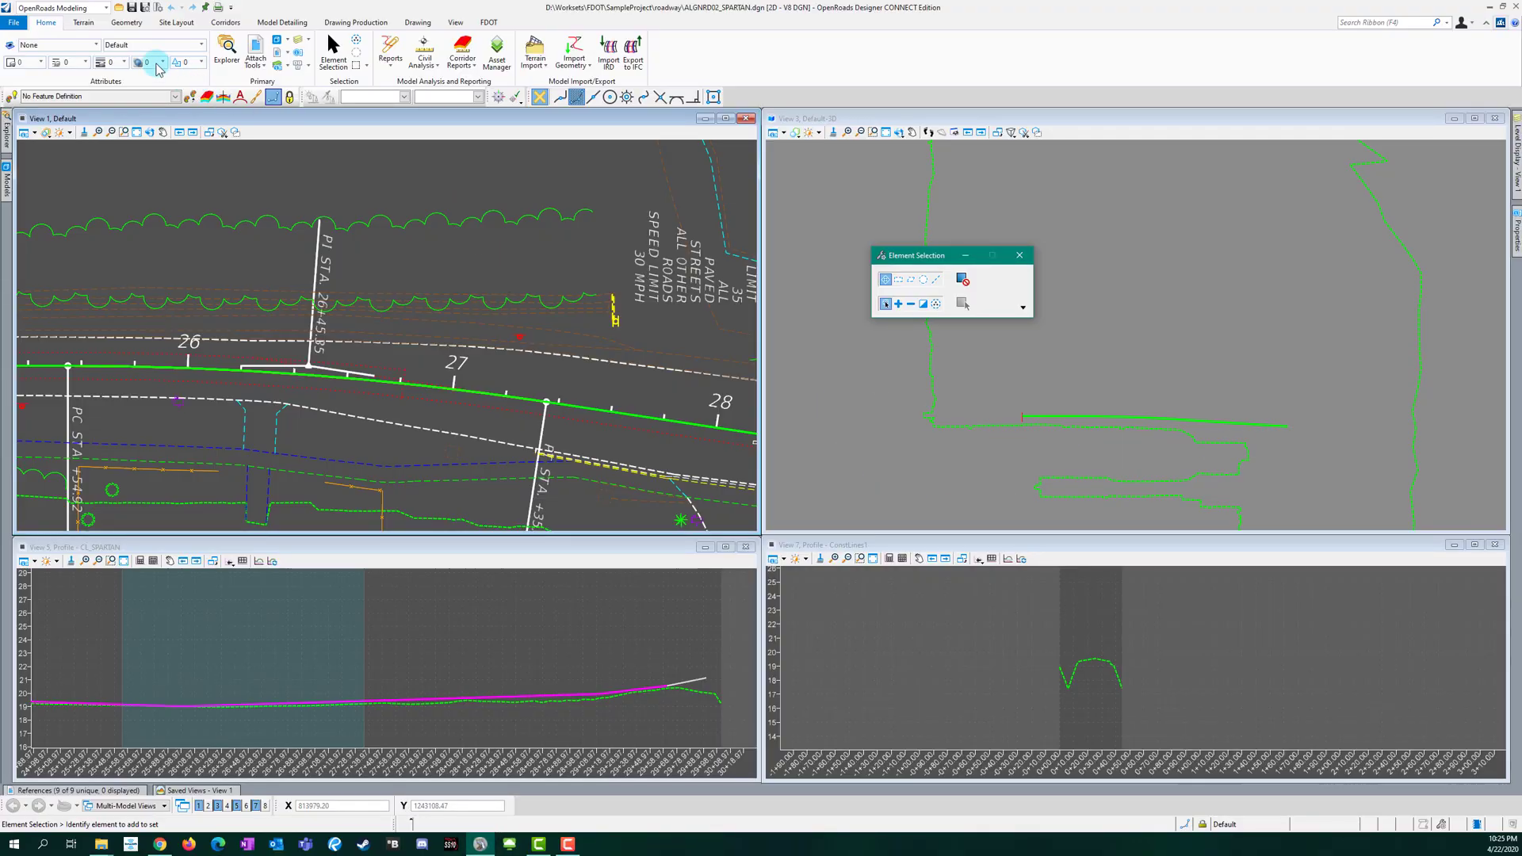
pyautogui.click(119, 8)
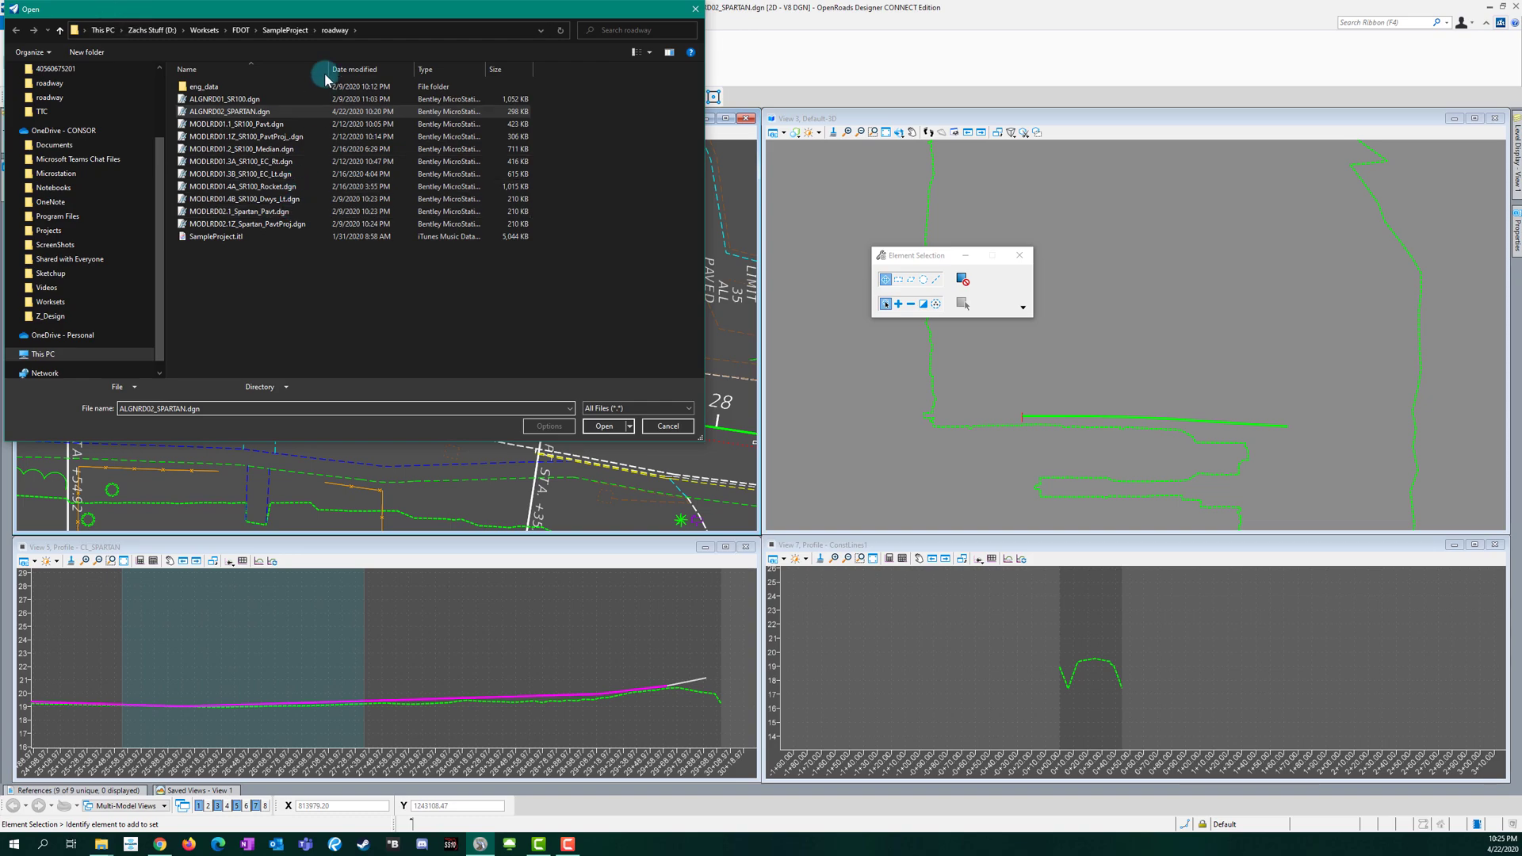
pyautogui.click(295, 30)
pyautogui.doubleClick(210, 124)
pyautogui.doubleClick(211, 86)
pyautogui.doubleClick(219, 86)
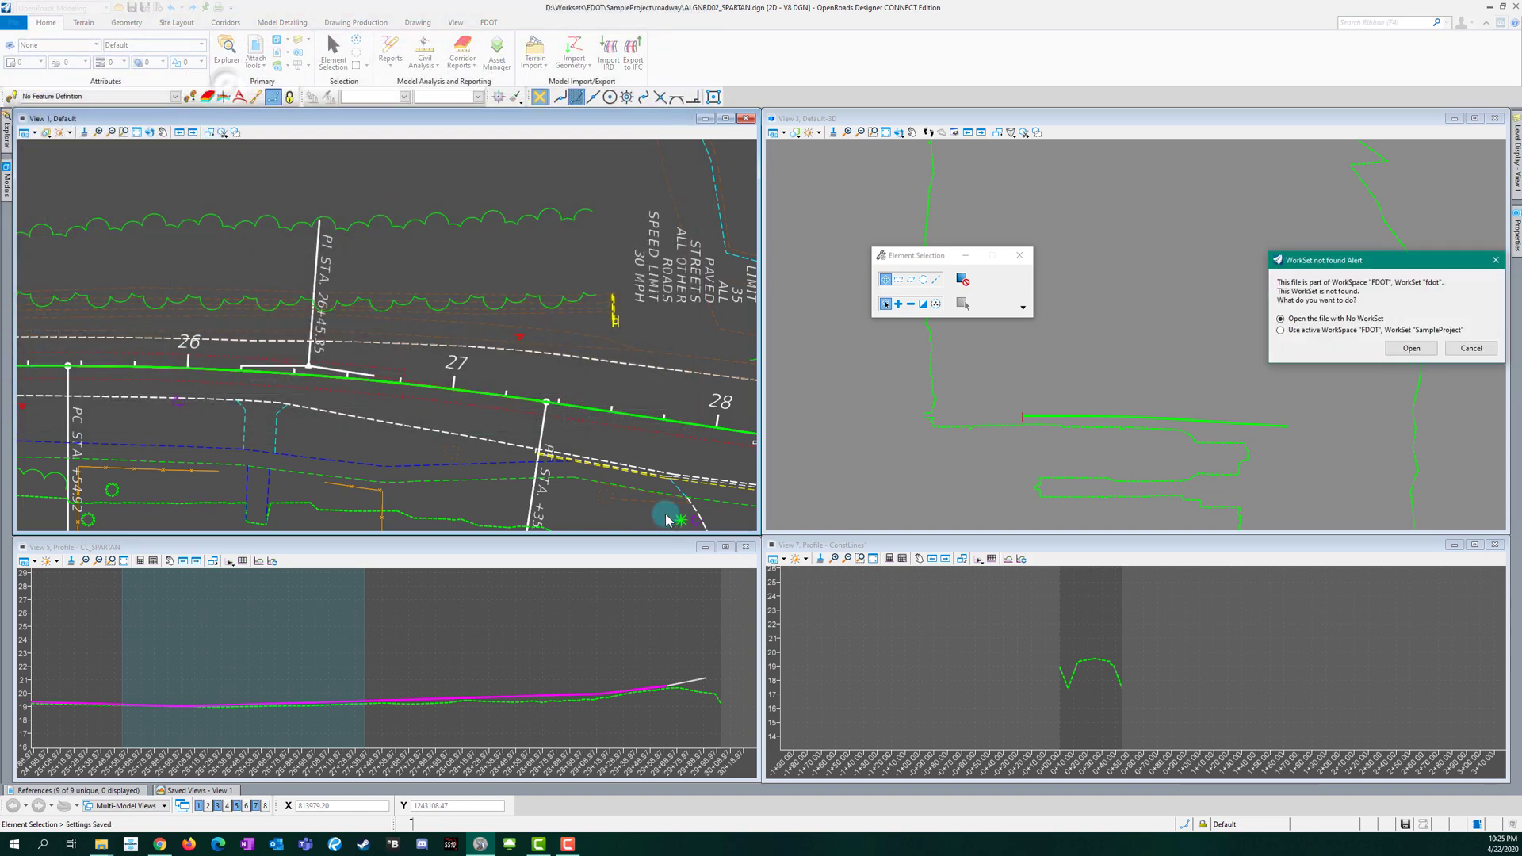
pyautogui.click(1335, 330)
pyautogui.click(1412, 349)
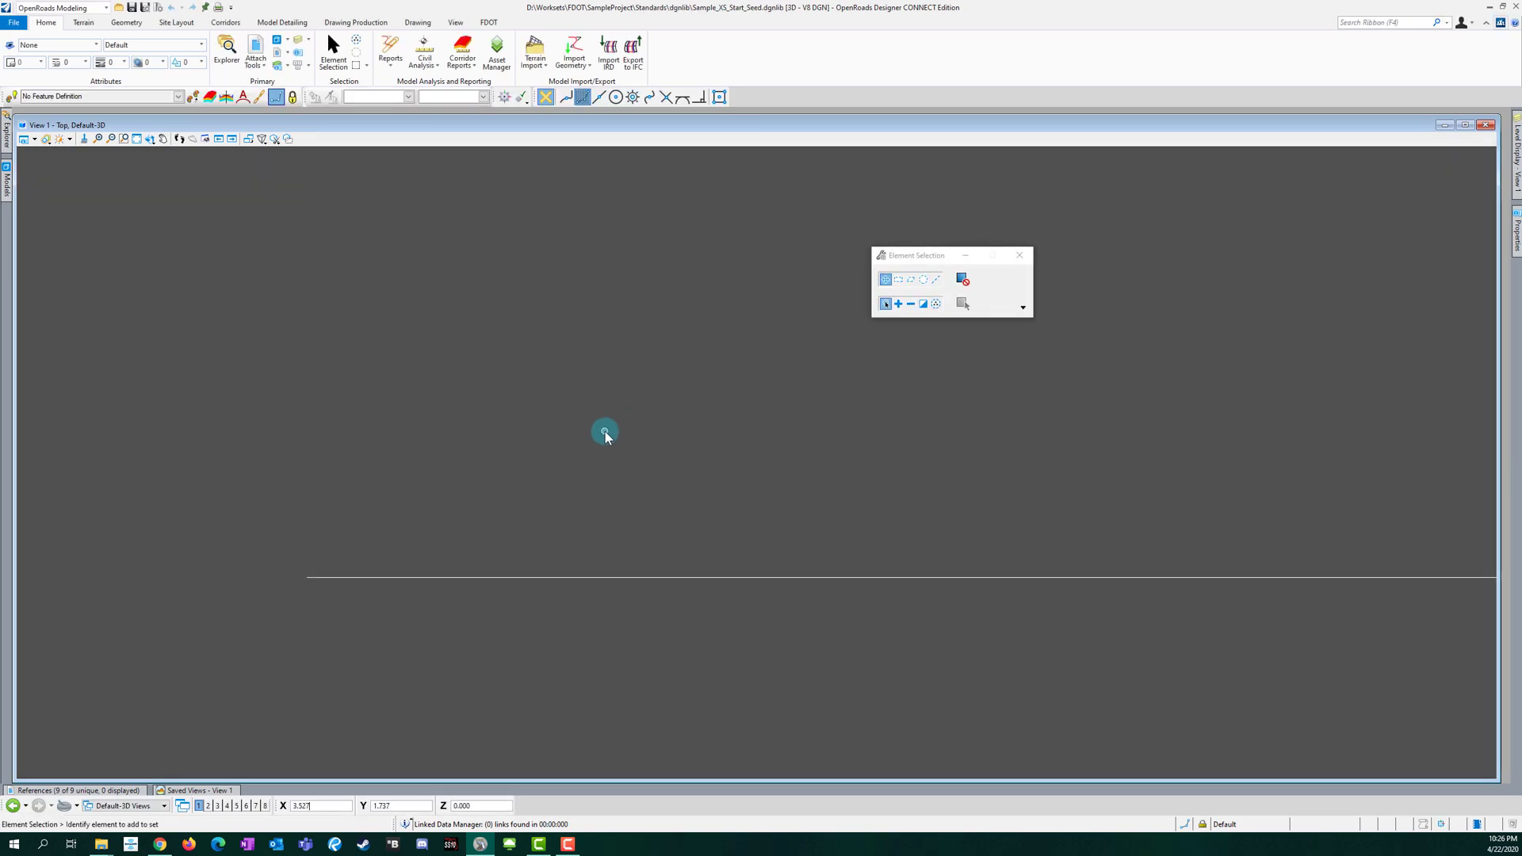
# Step: Examine the horizontal line in the Default-3D model and its extent in the maximized view
pyautogui.scroll(-1, 251, 490)
pyautogui.click(304, 509)
pyautogui.click(386, 583)
pyautogui.scroll(-1, 308, 555)
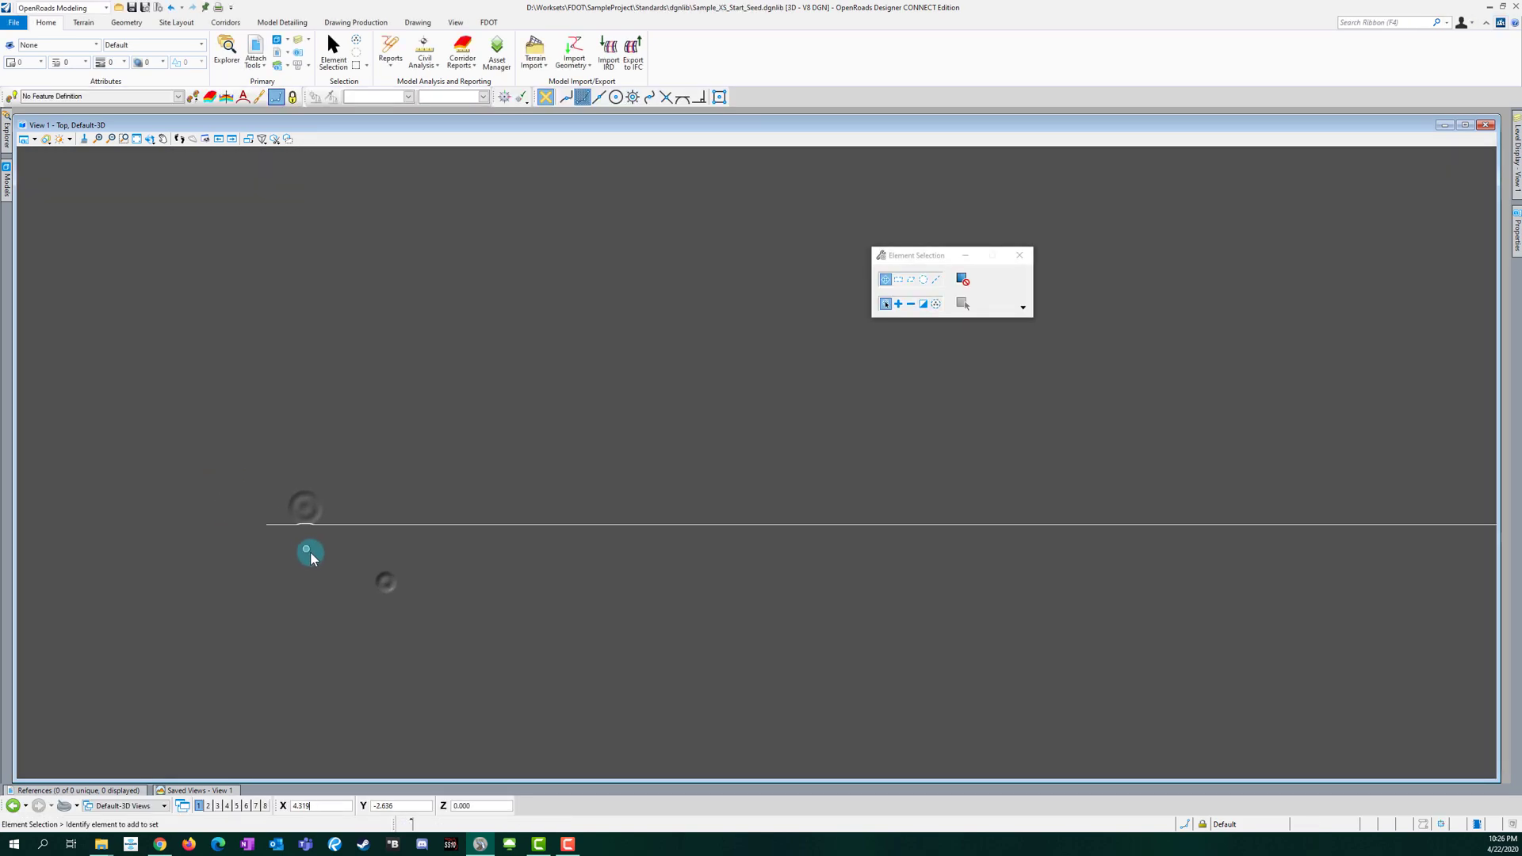
pyautogui.click(381, 525)
pyautogui.scroll(-1, 369, 596)
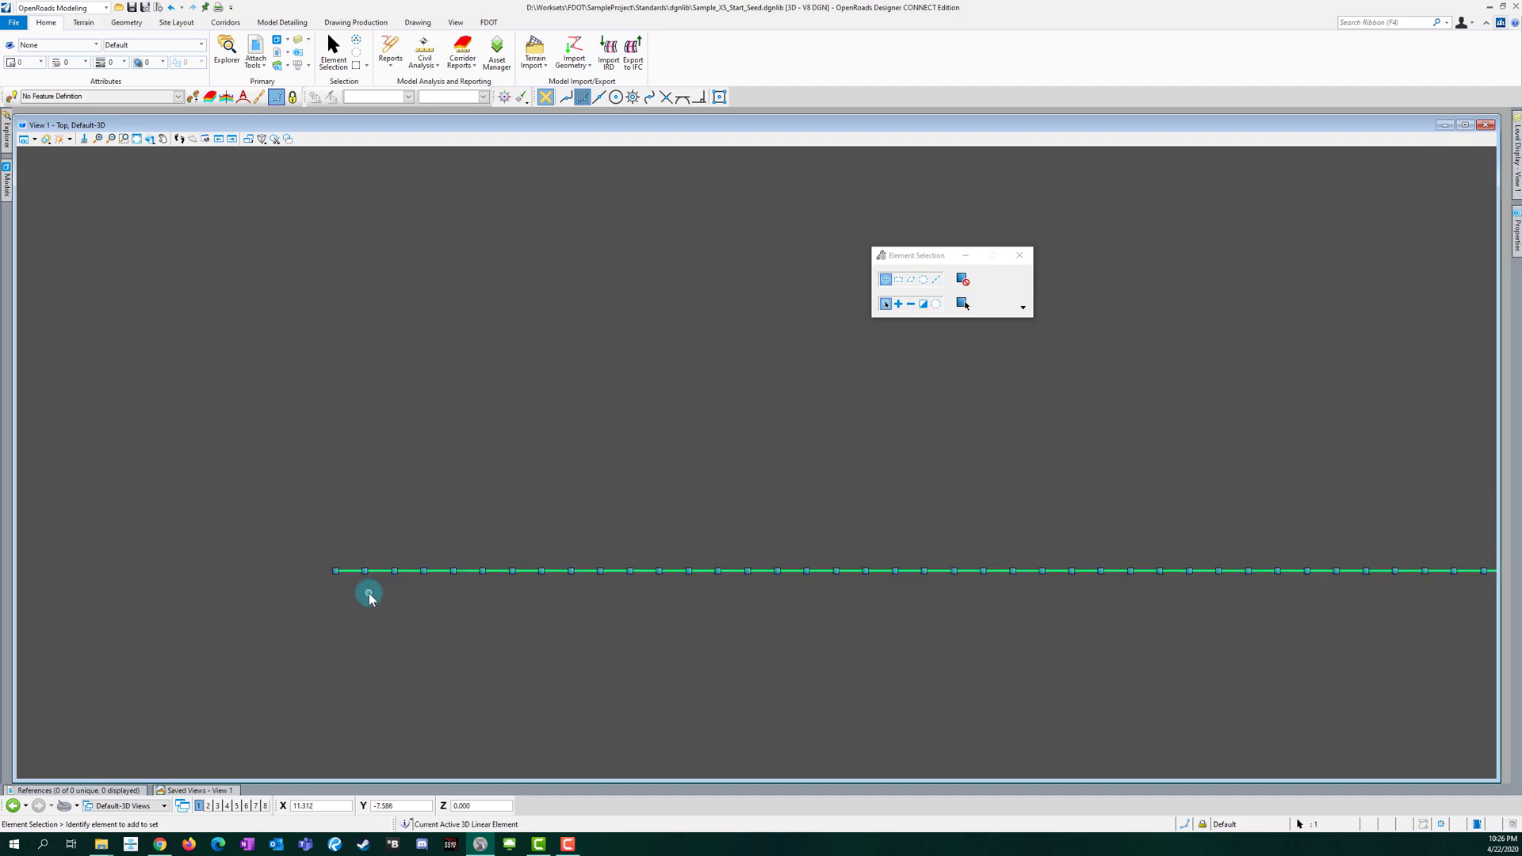
pyautogui.click(404, 626)
pyautogui.scroll(-2, 411, 626)
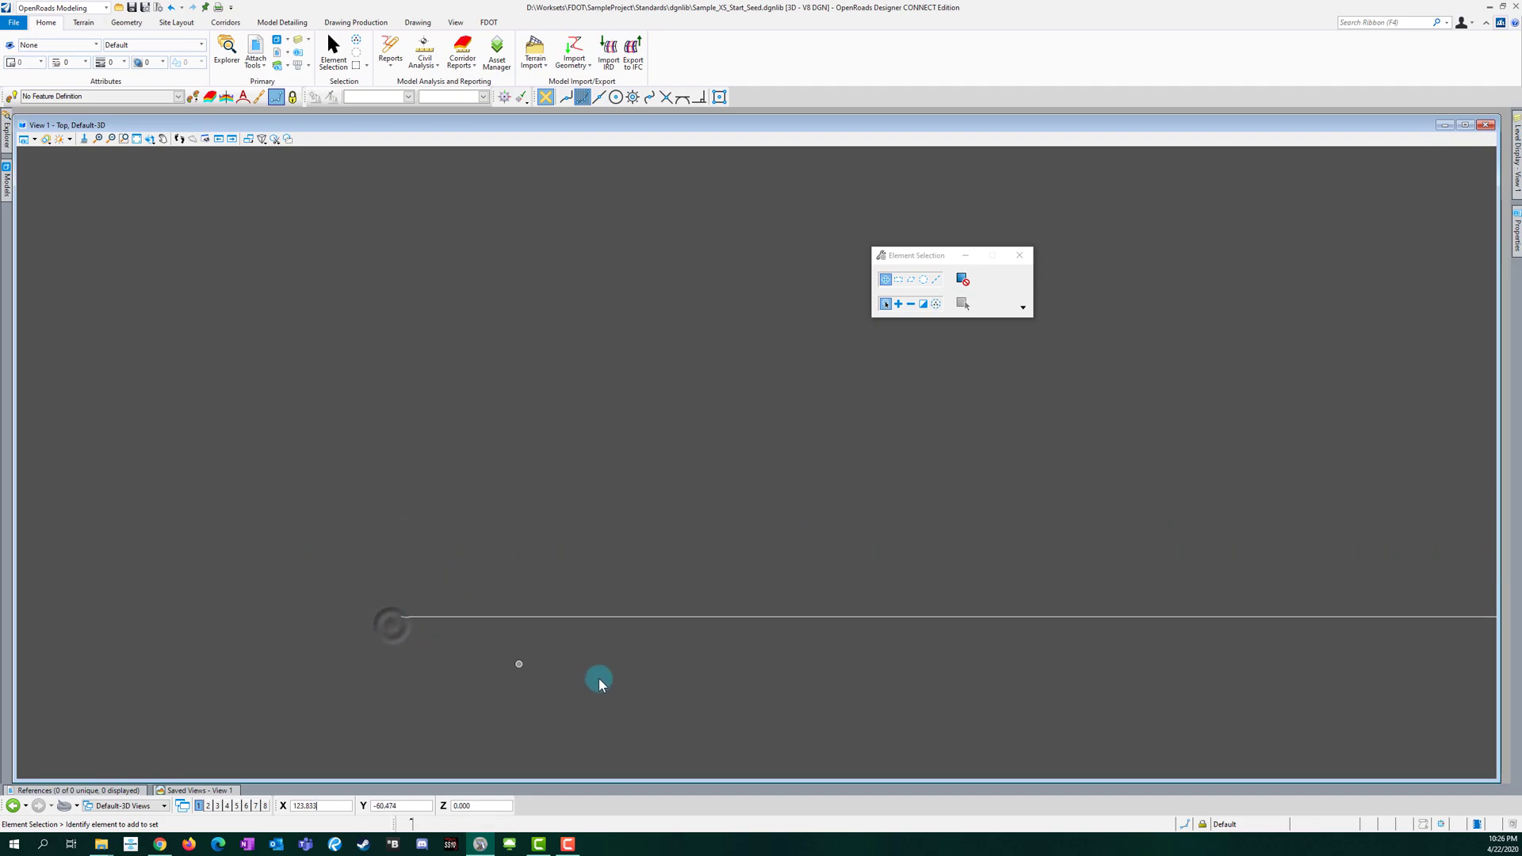
pyautogui.doubleClick(149, 127)
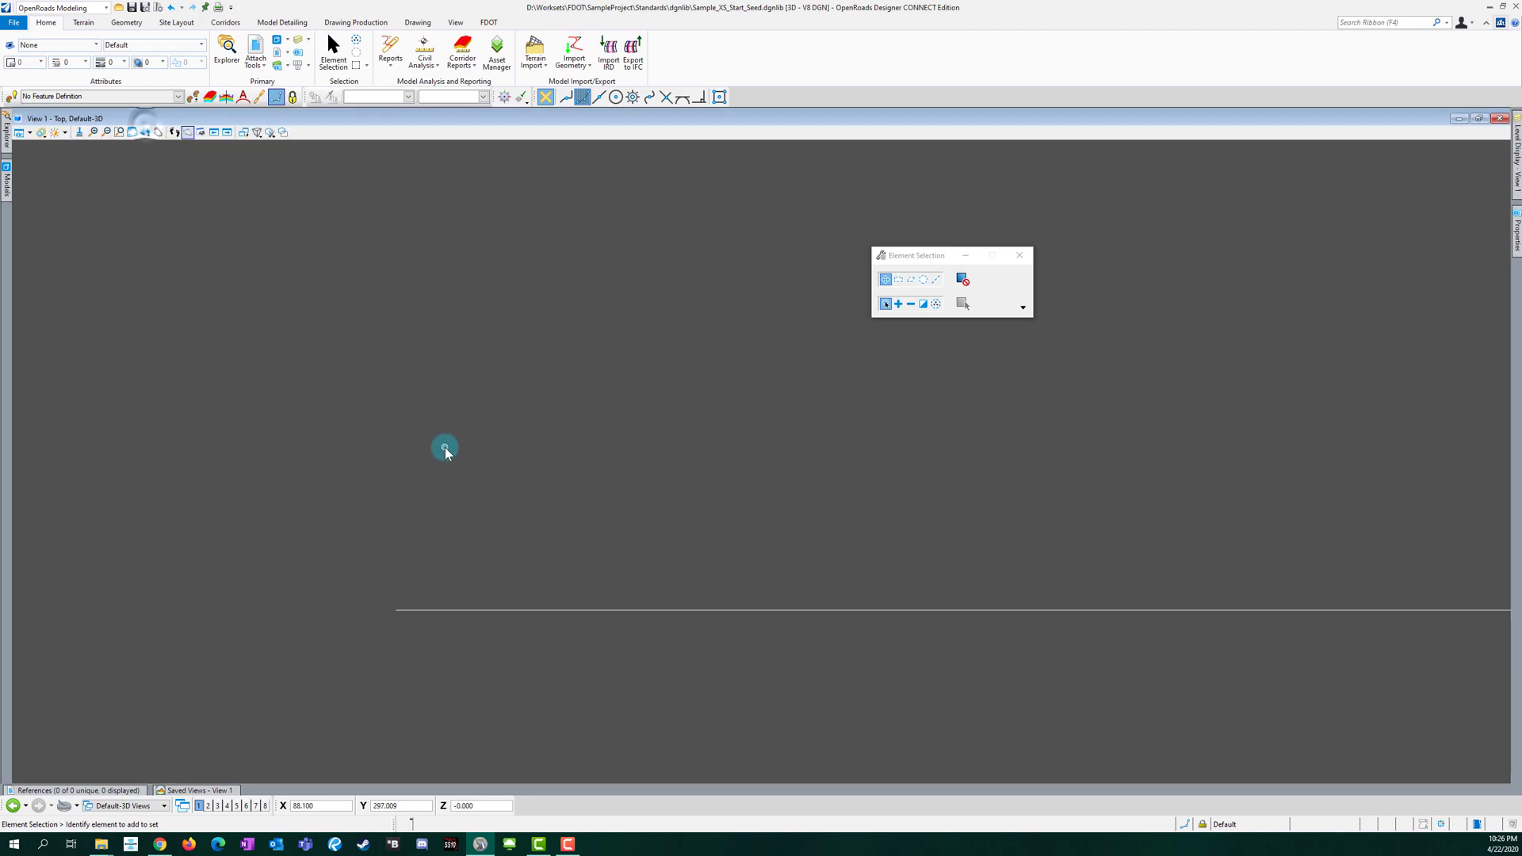
# Step: Switch the view group to Multi-Model Views and inspect the horizontal line in the 2D Default view
pyautogui.click(360, 494)
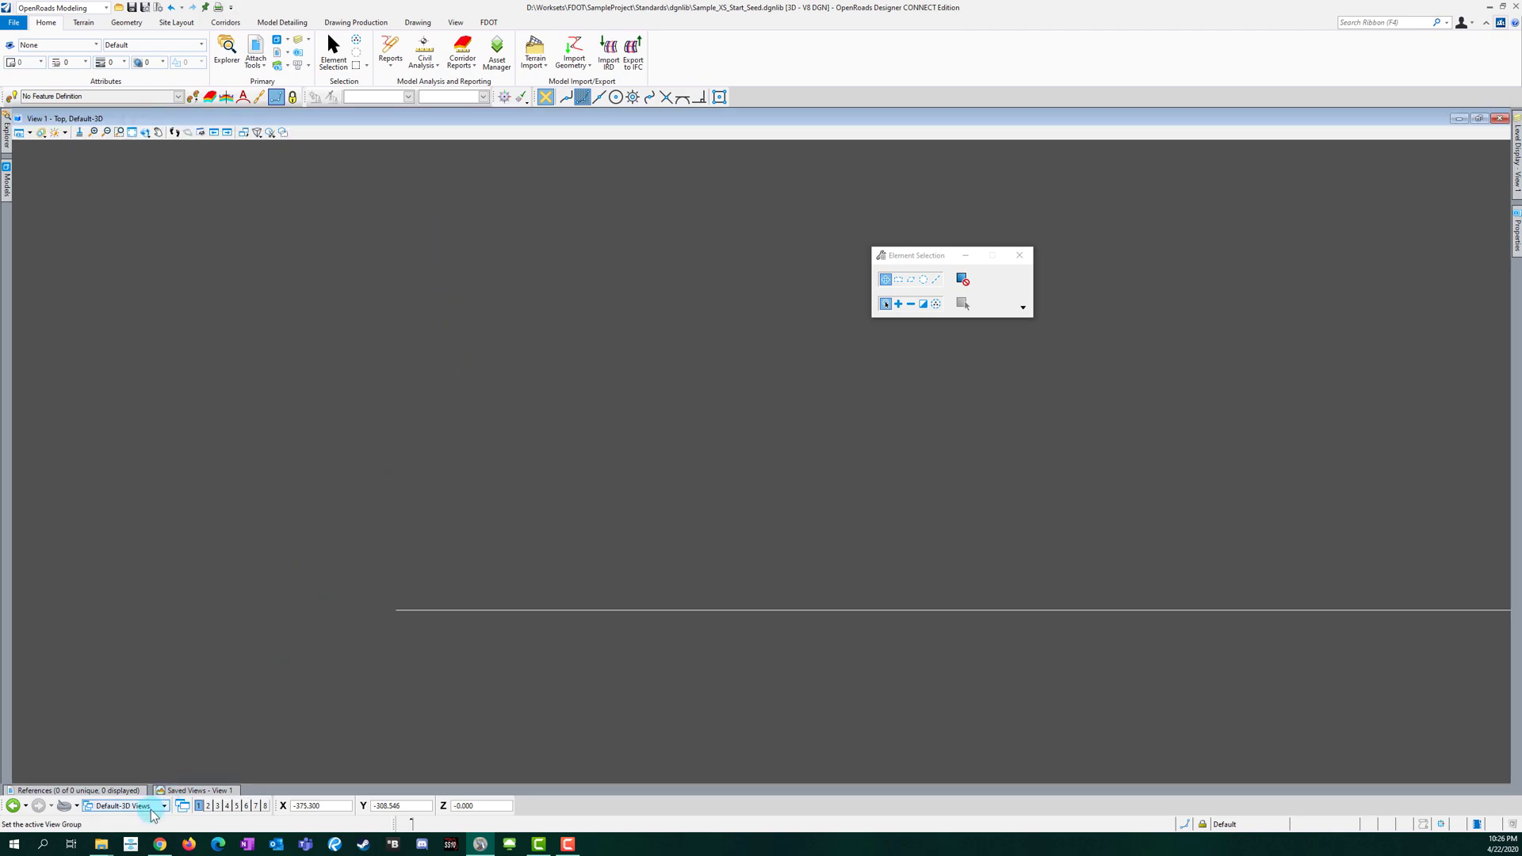
pyautogui.click(127, 805)
pyautogui.click(139, 775)
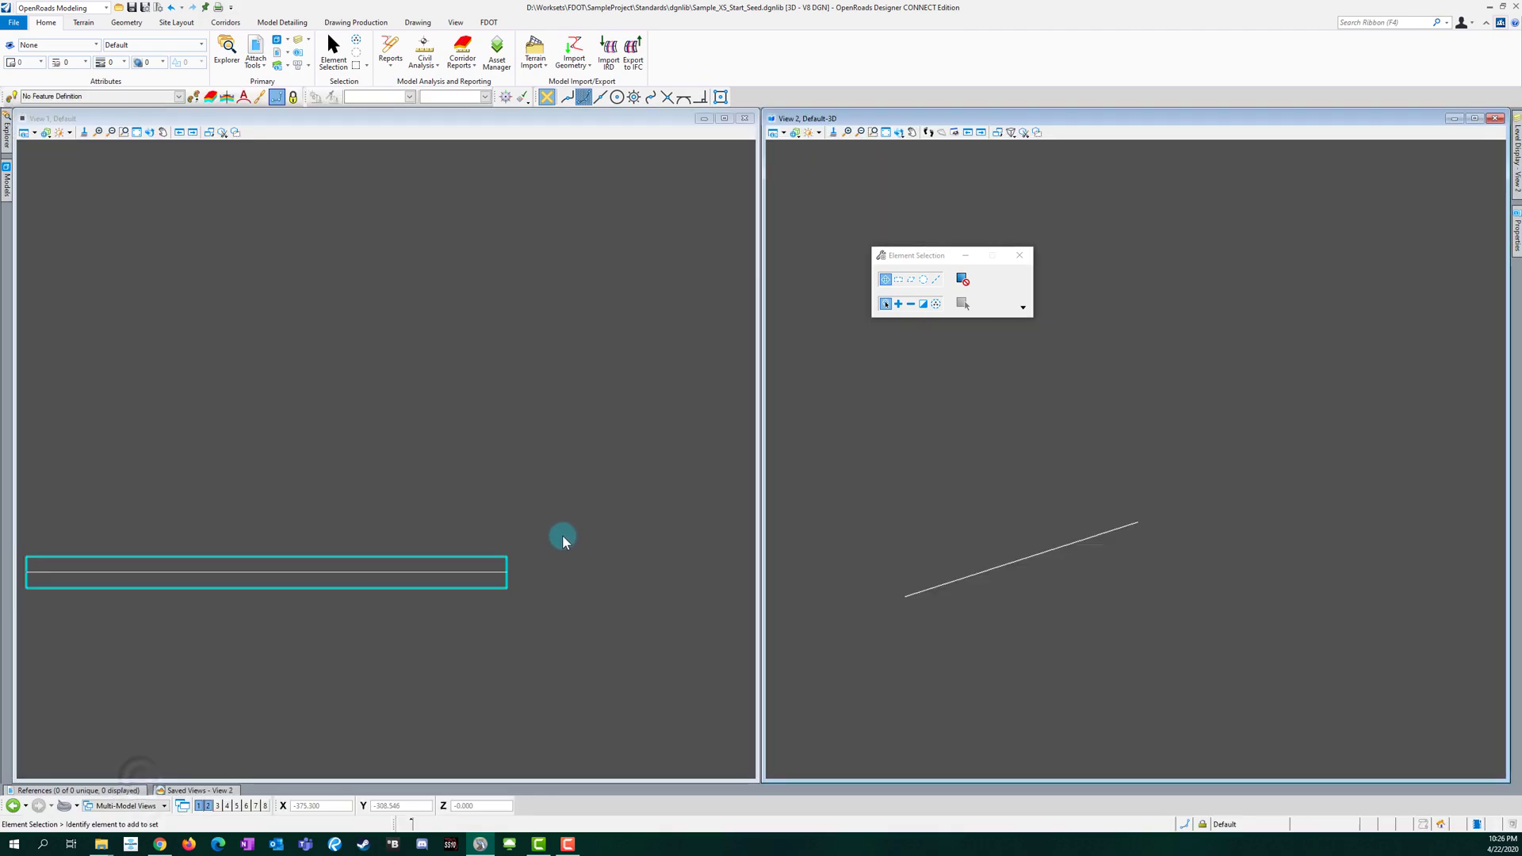
pyautogui.click(571, 523)
pyautogui.scroll(2, 323, 572)
pyautogui.scroll(-1, 93, 568)
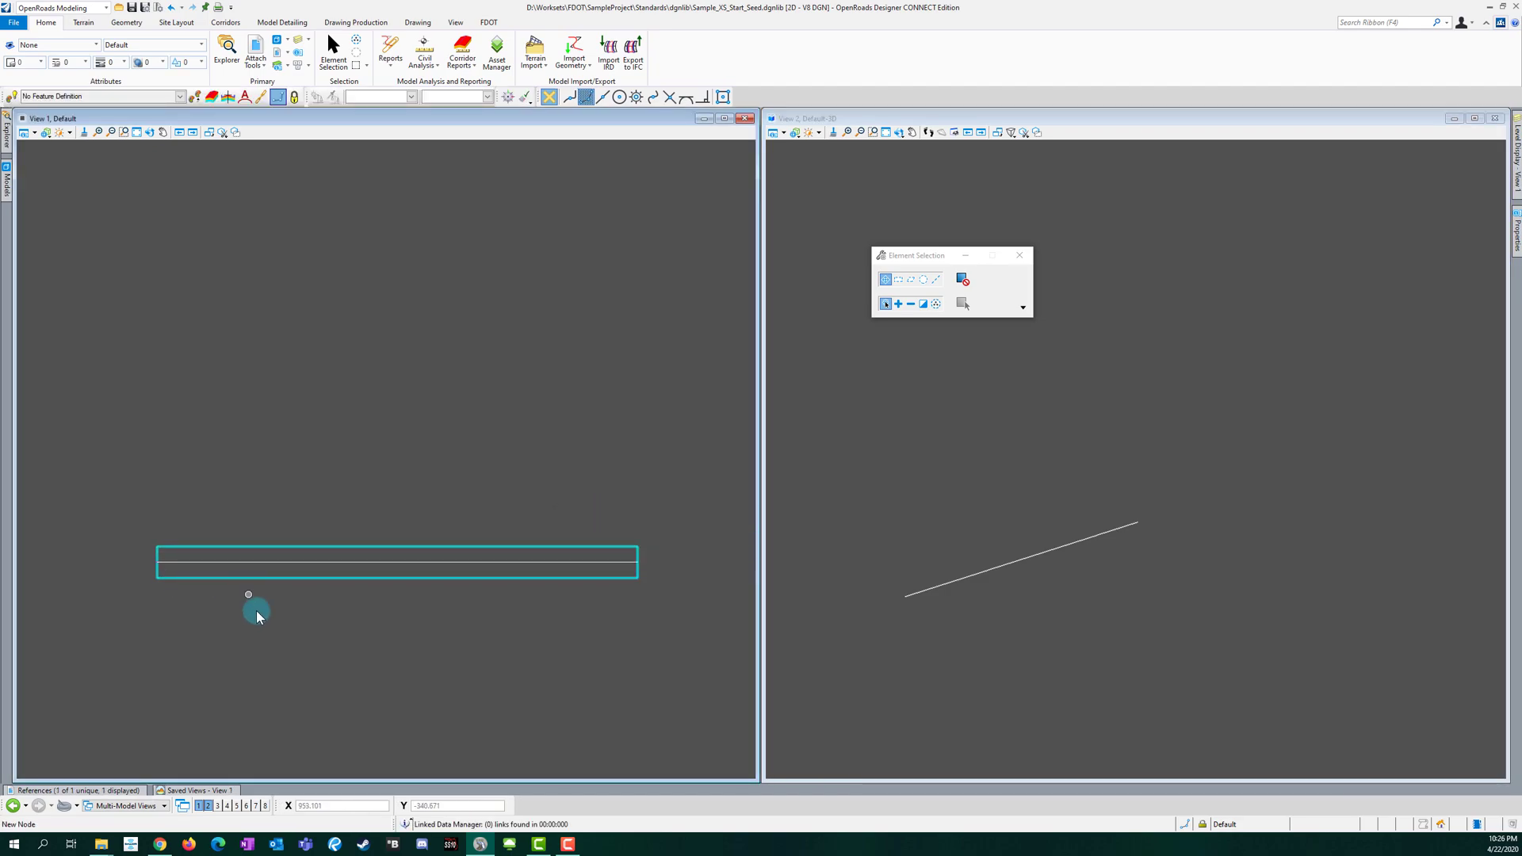
pyautogui.click(305, 563)
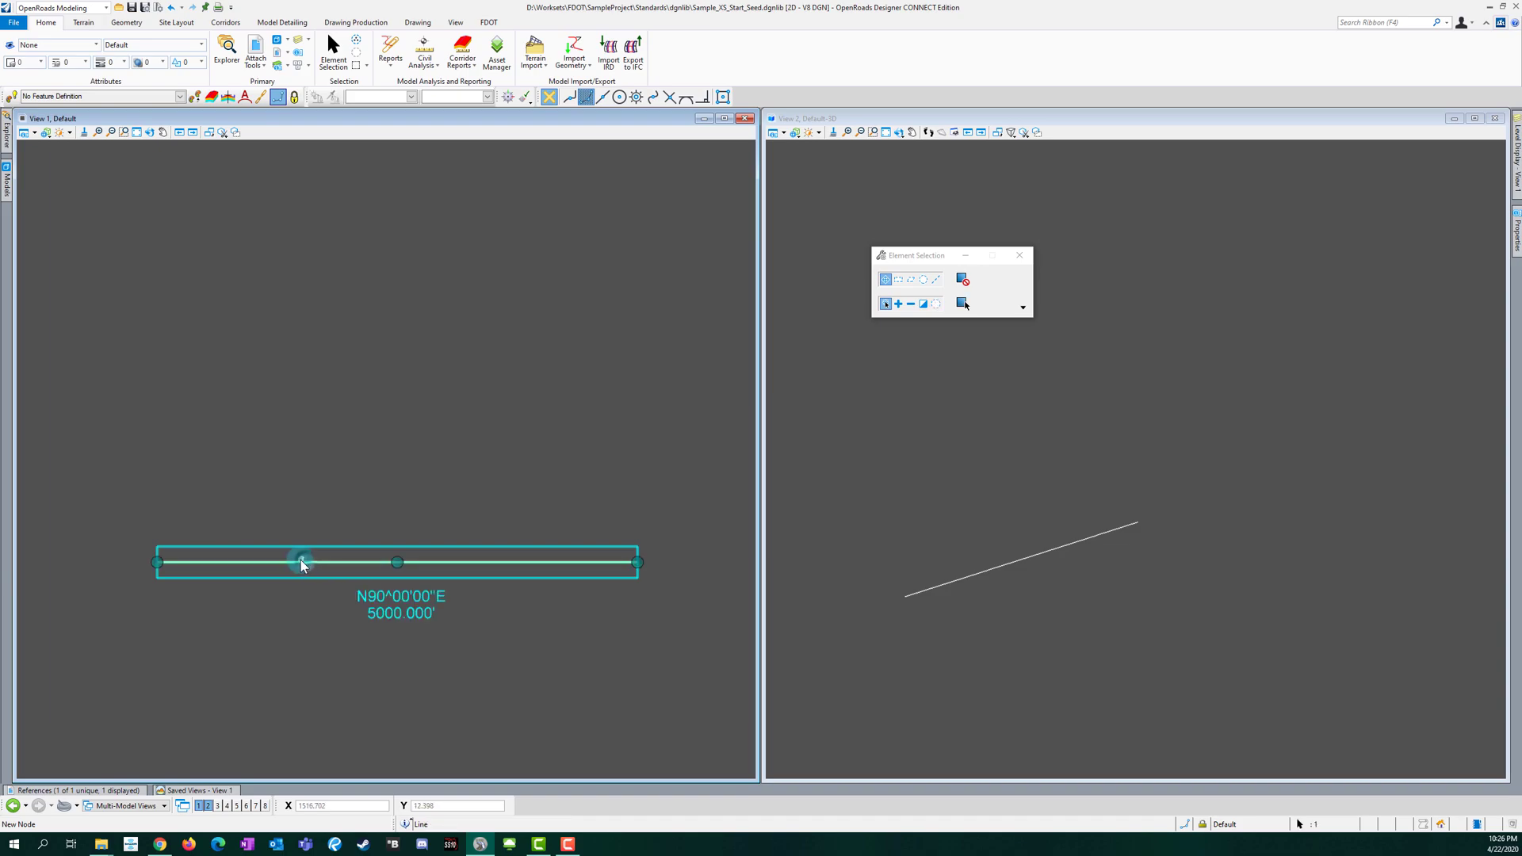
pyautogui.moveTo(302, 566)
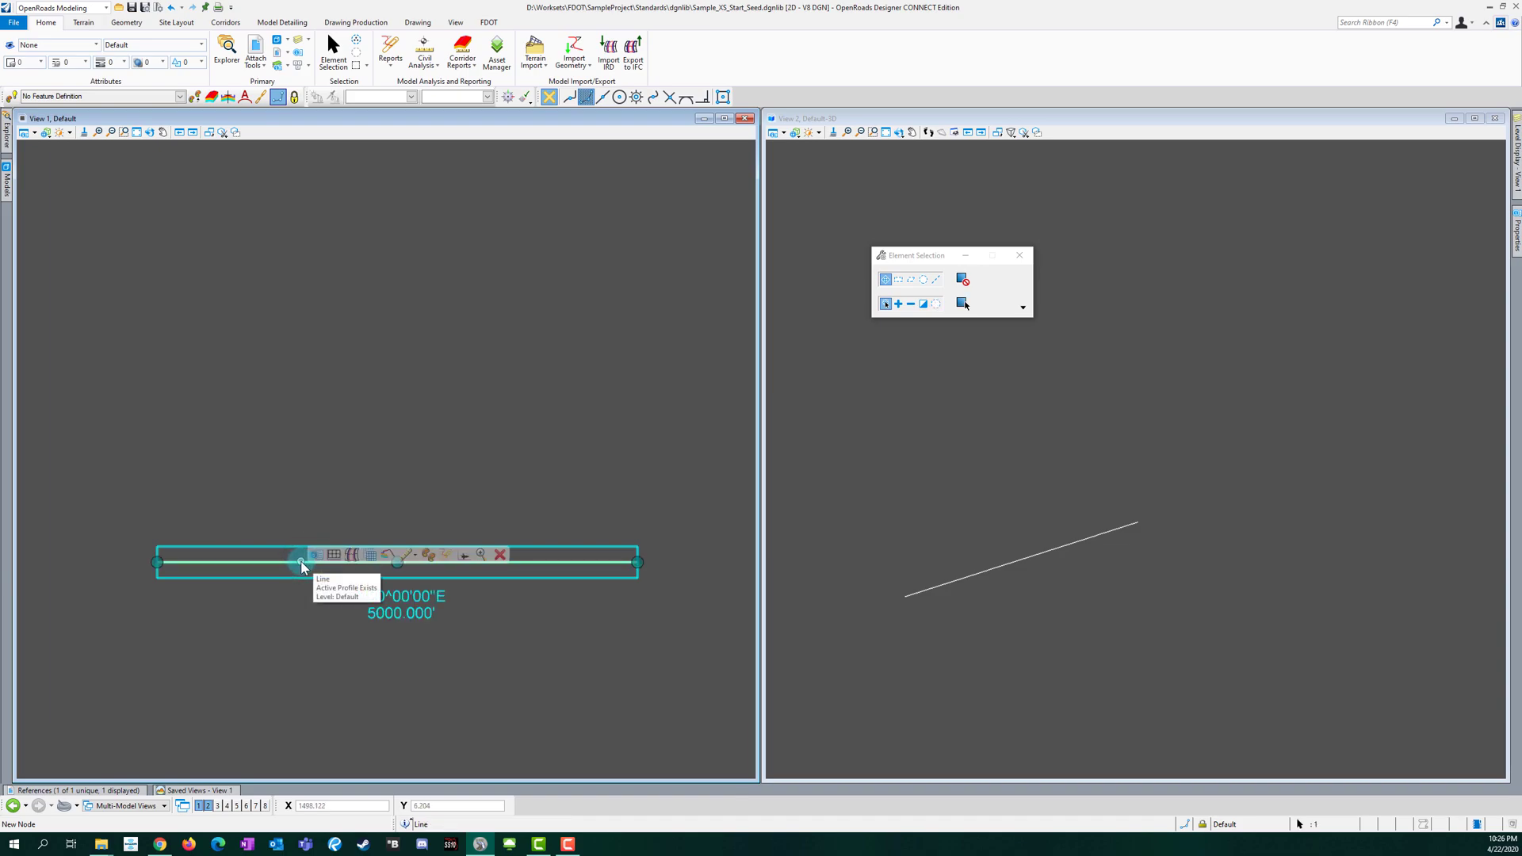
pyautogui.click(340, 638)
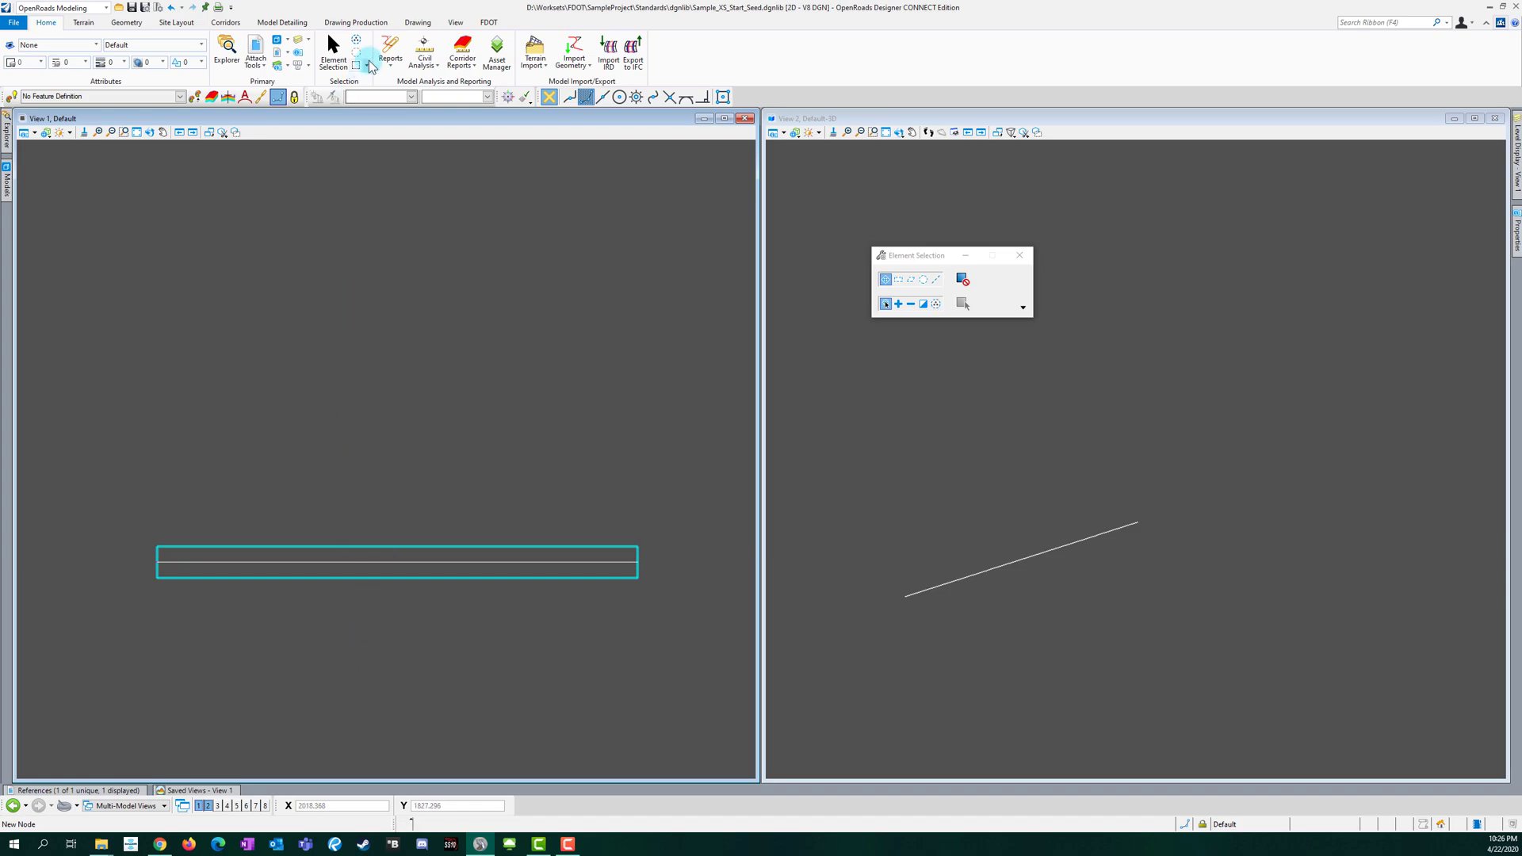
# Step: Set the drawing's annotation scale to 1"=20'
pyautogui.click(356, 22)
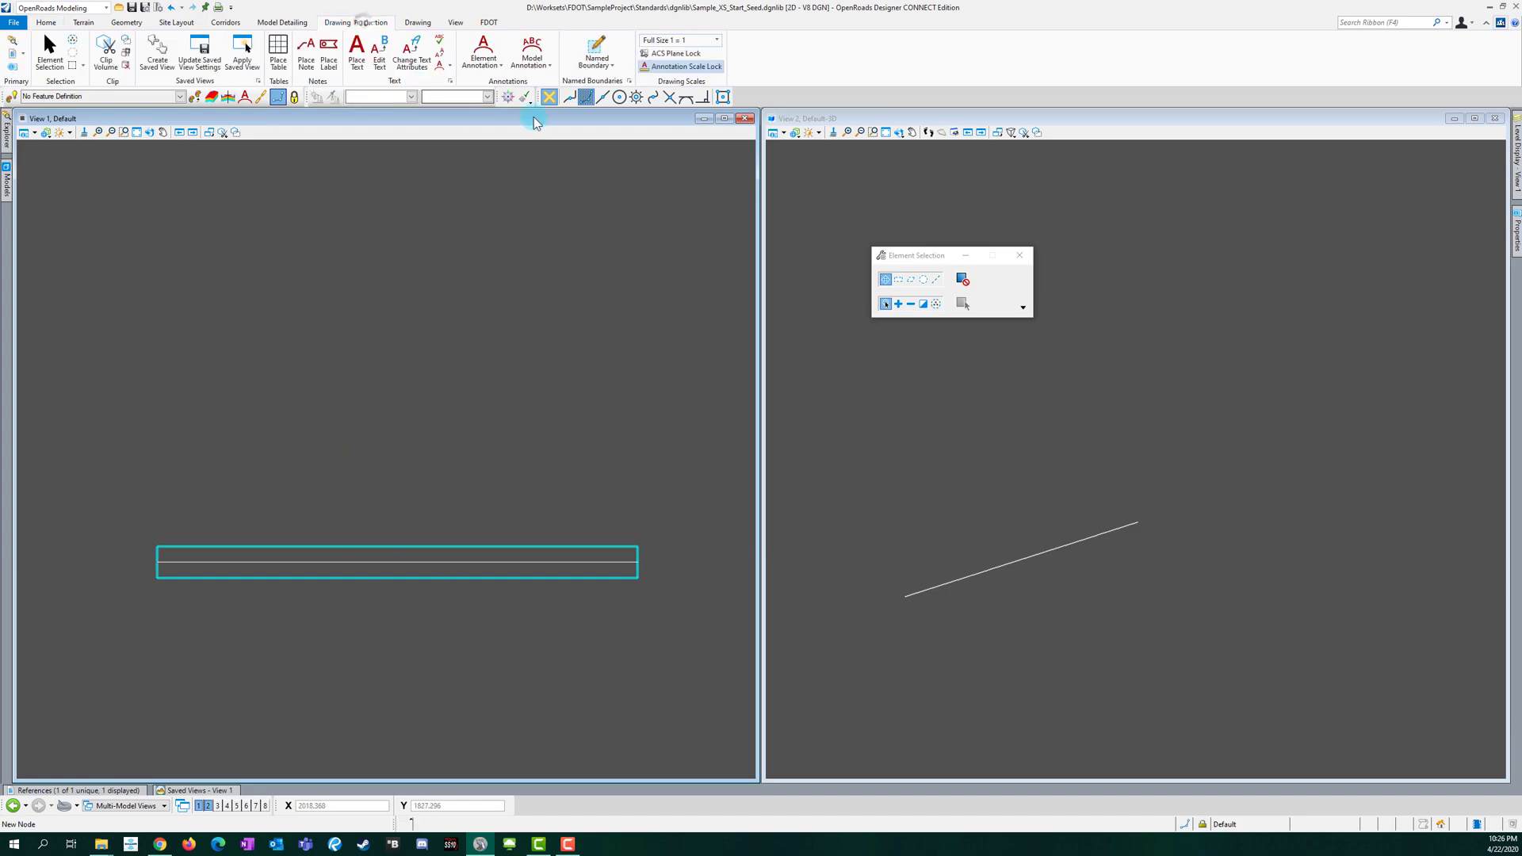
pyautogui.click(614, 69)
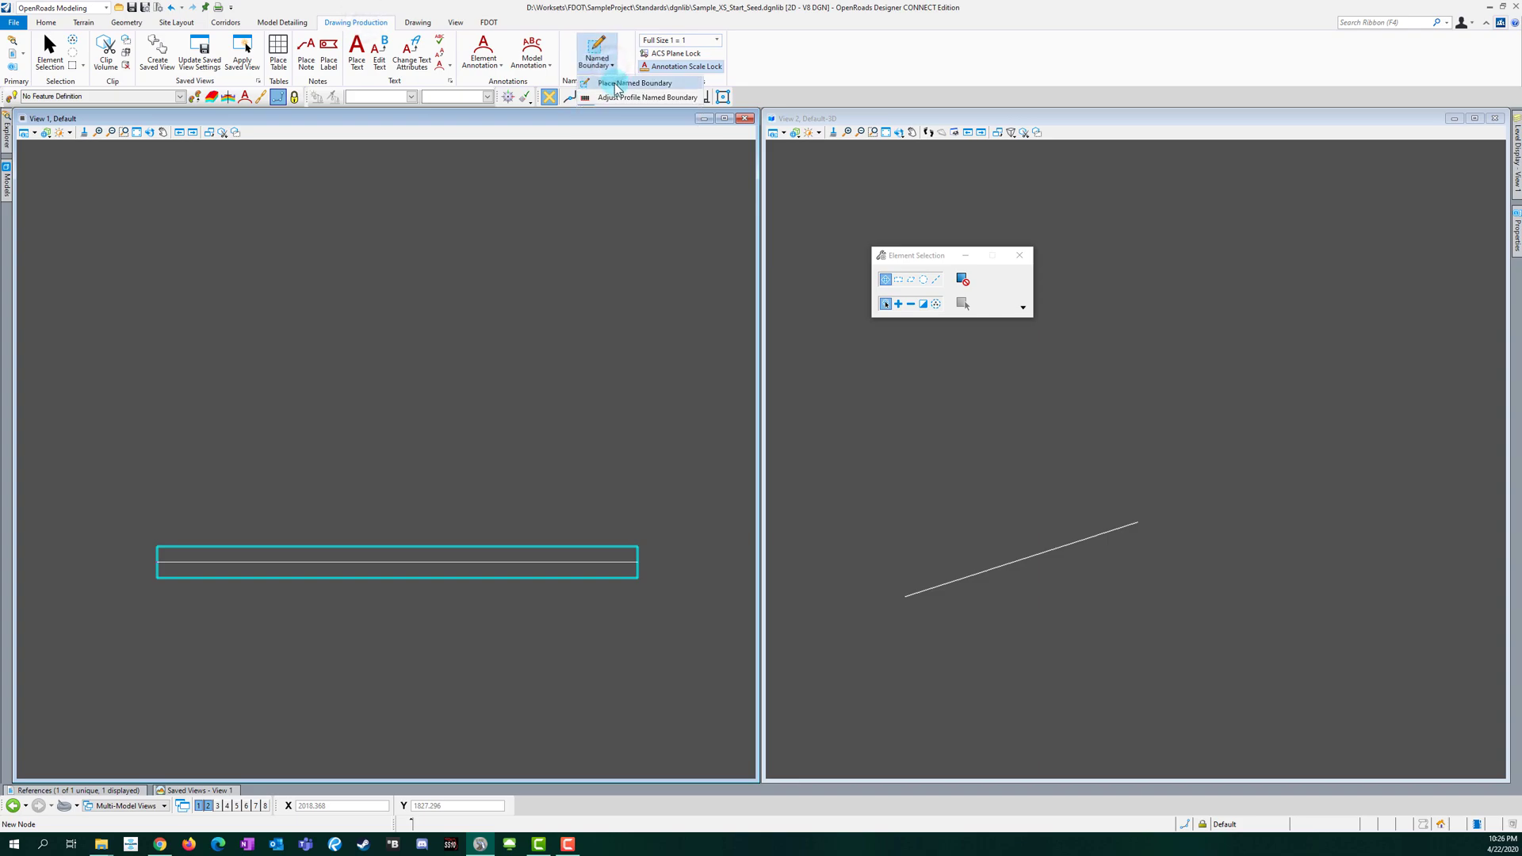
pyautogui.click(611, 84)
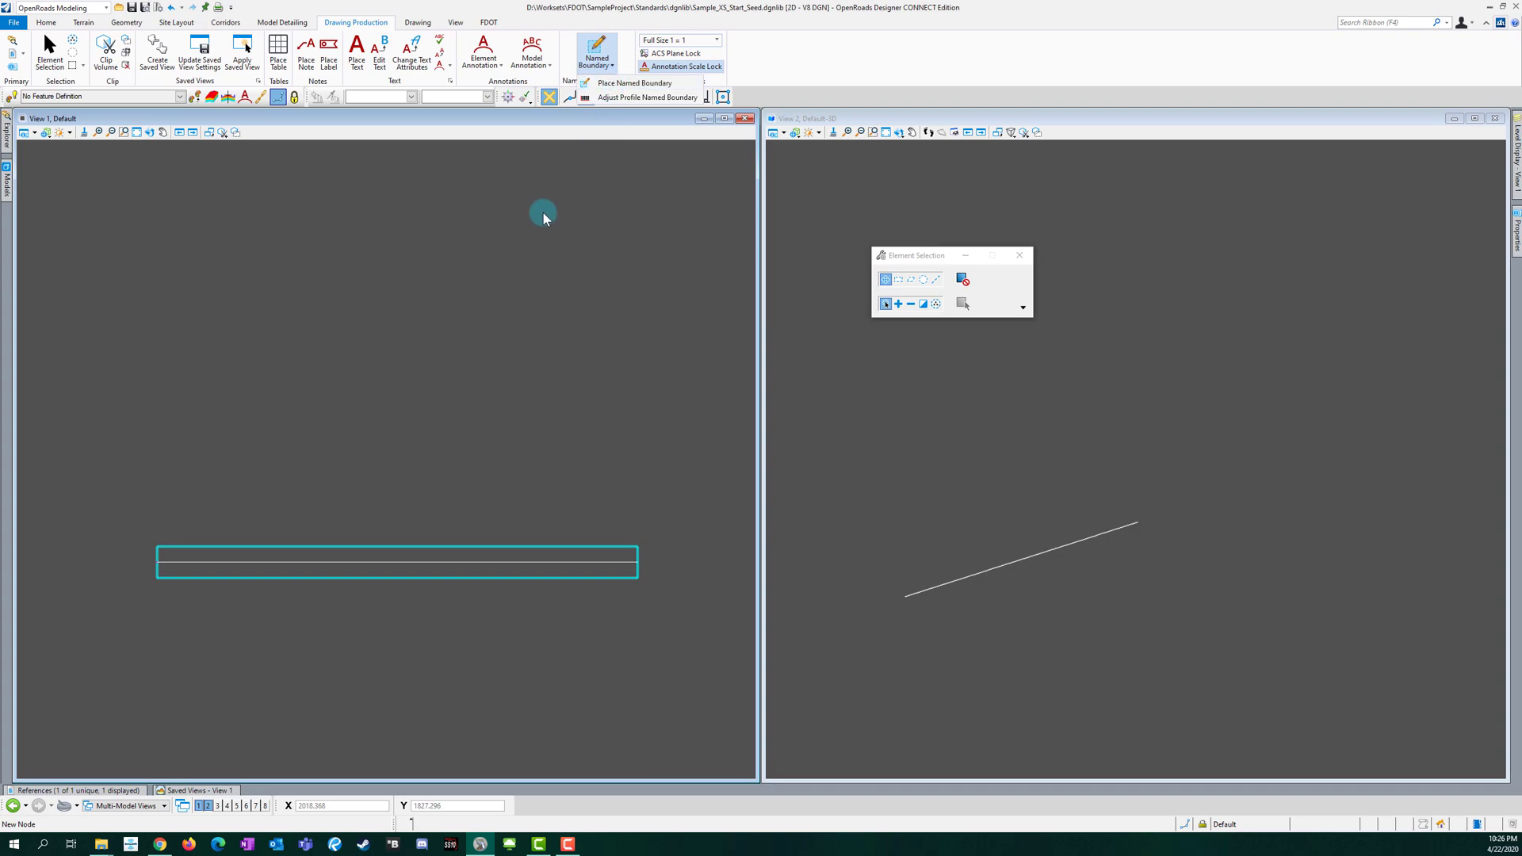
pyautogui.click(698, 40)
pyautogui.scroll(-2, 699, 95)
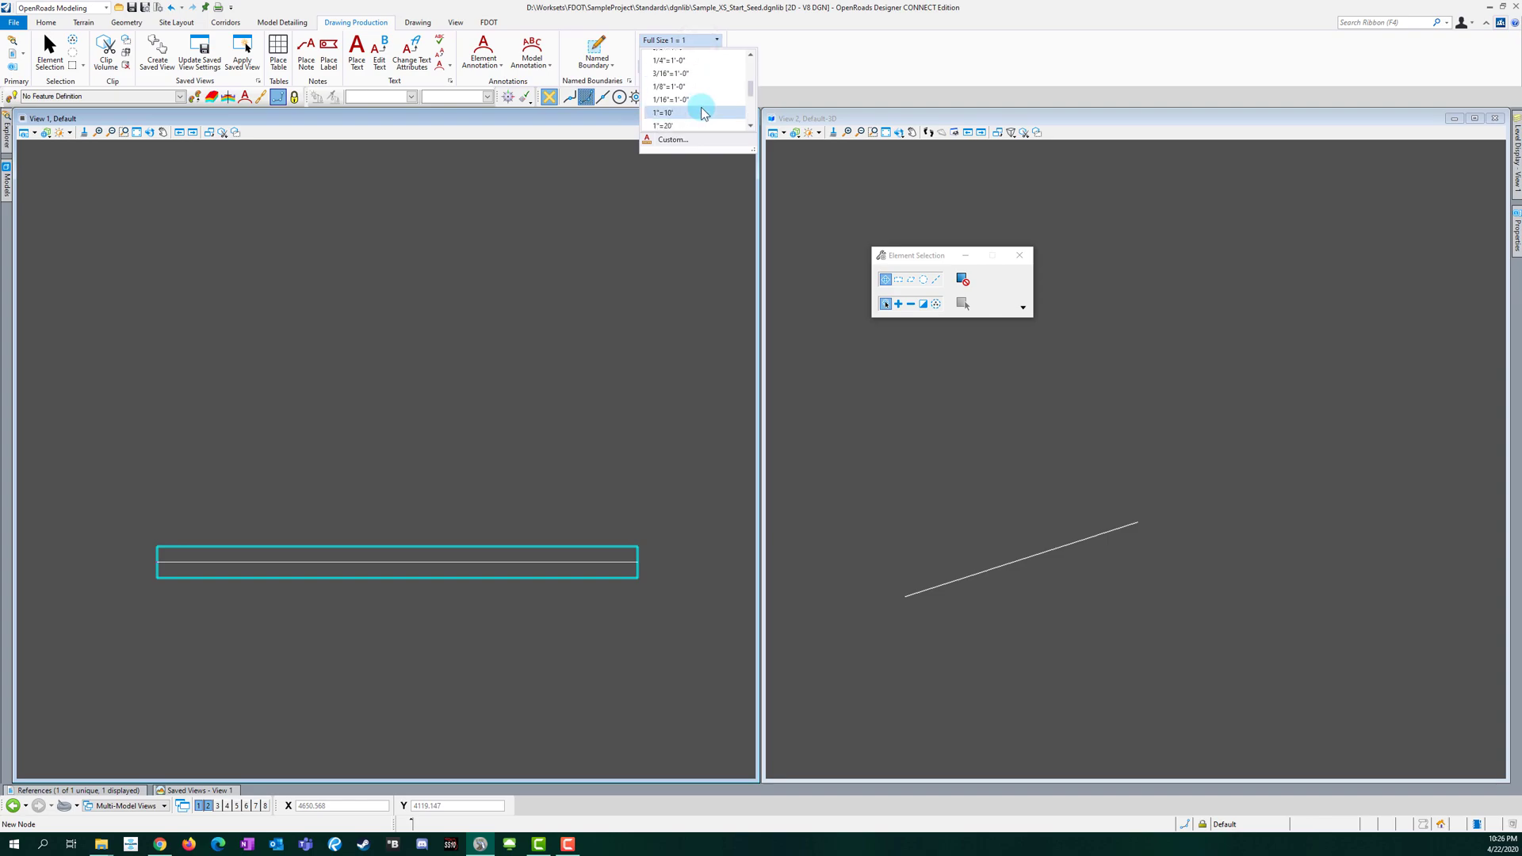
pyautogui.scroll(-1, 690, 107)
pyautogui.click(680, 103)
pyautogui.click(700, 66)
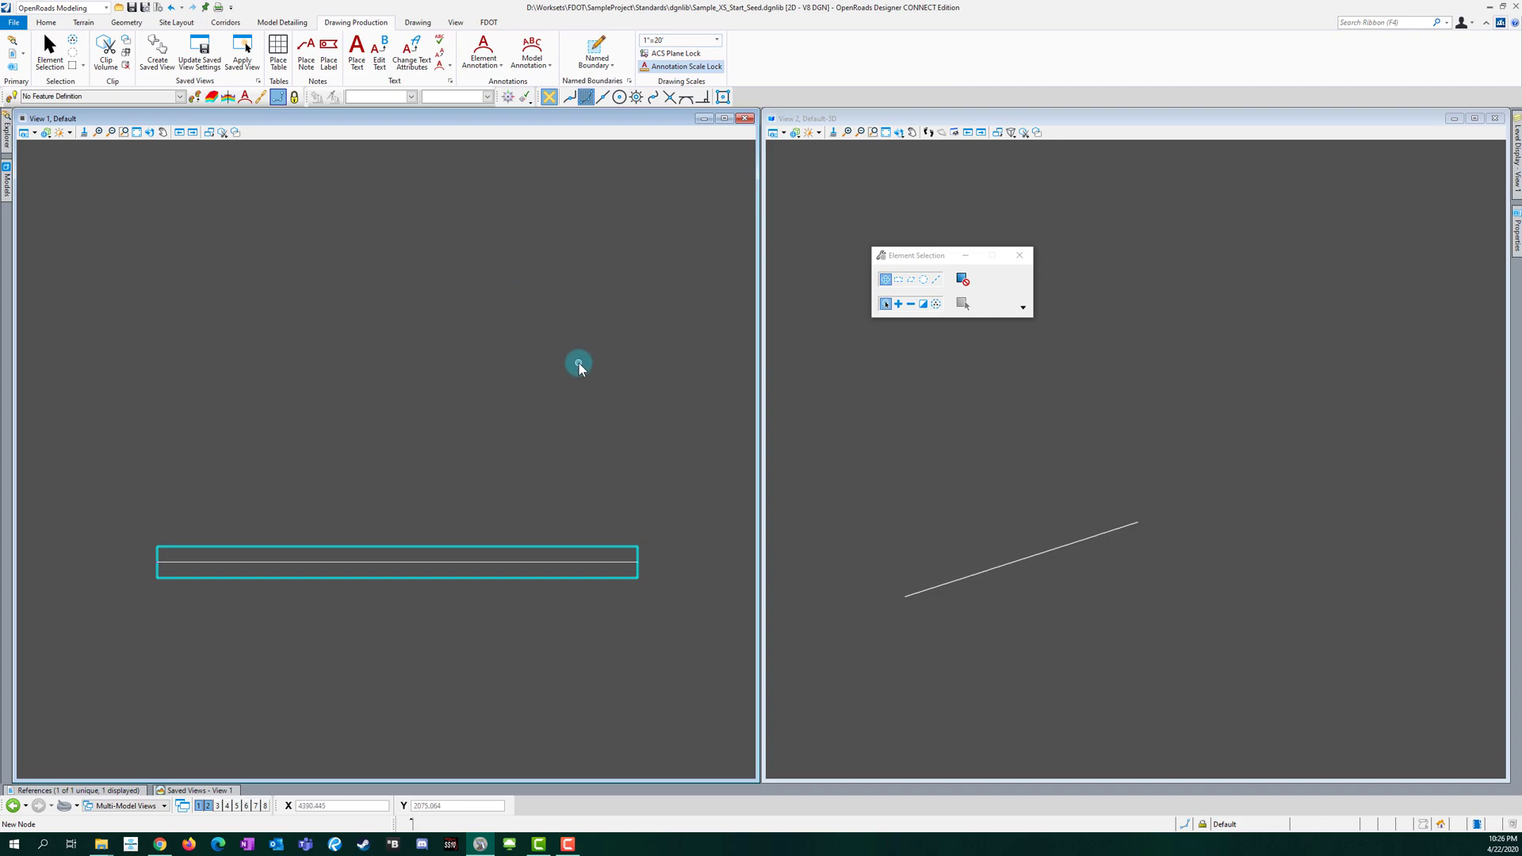
# Step: Start the Place Named Boundary tool, move its dialog over the 2D view and set the method to Civil Cross Section
pyautogui.click(615, 68)
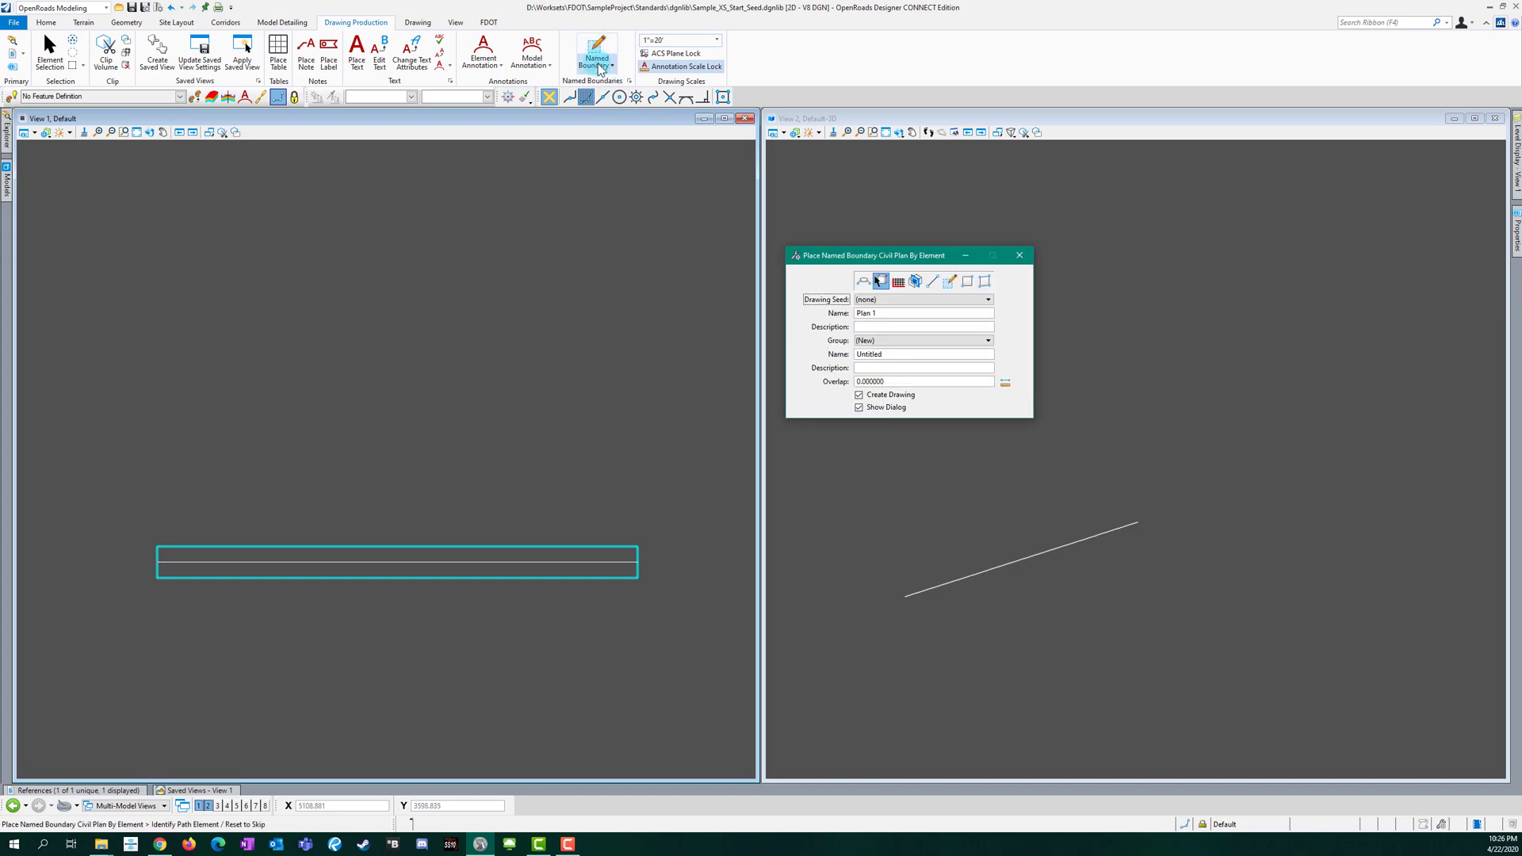
pyautogui.click(600, 65)
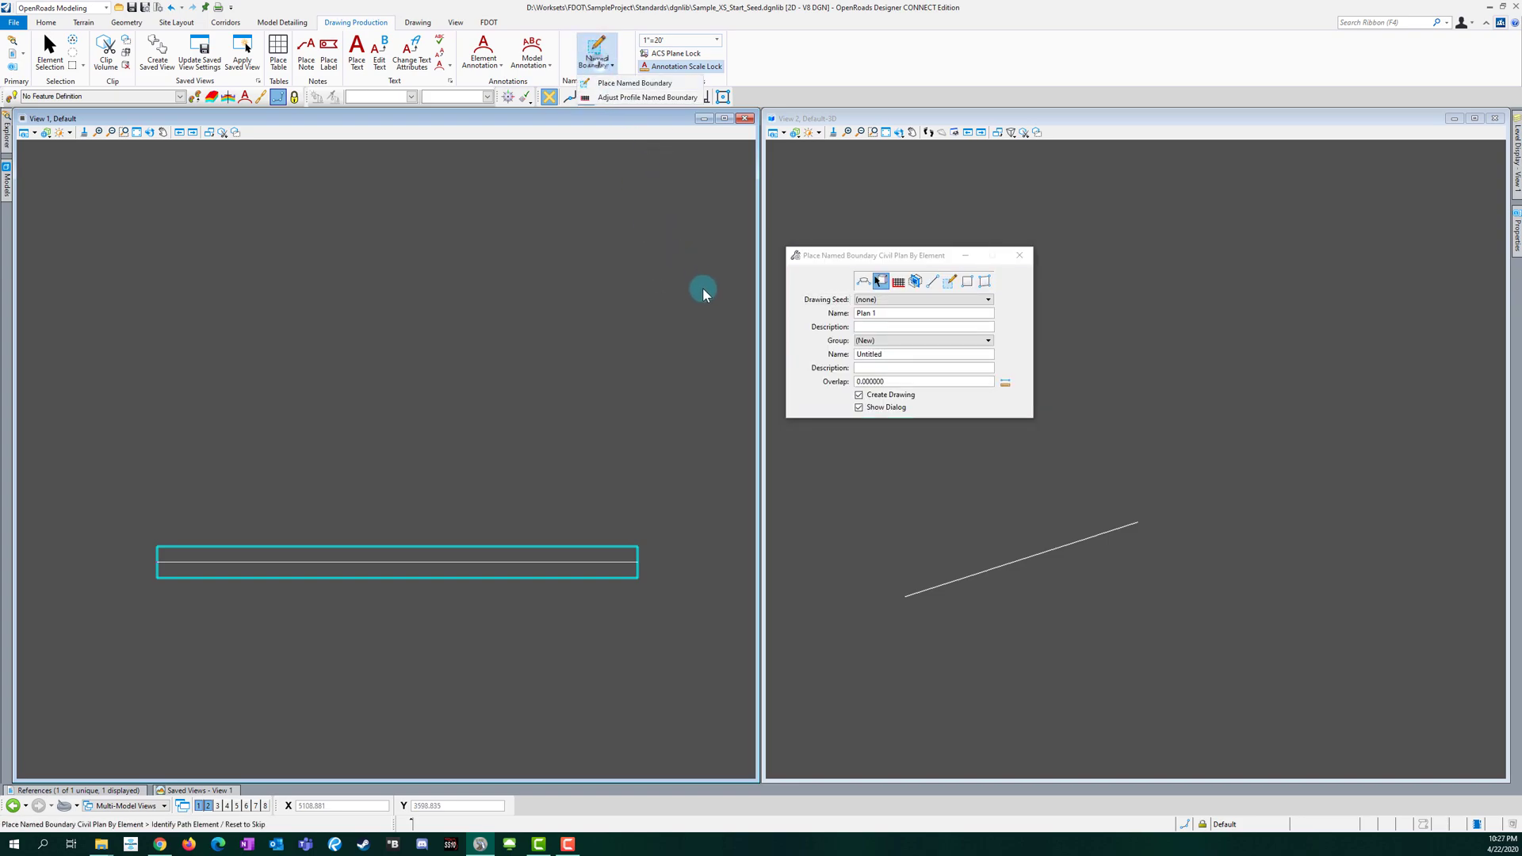
pyautogui.click(888, 250)
pyautogui.moveTo(894, 262); pyautogui.dragTo(470, 219)
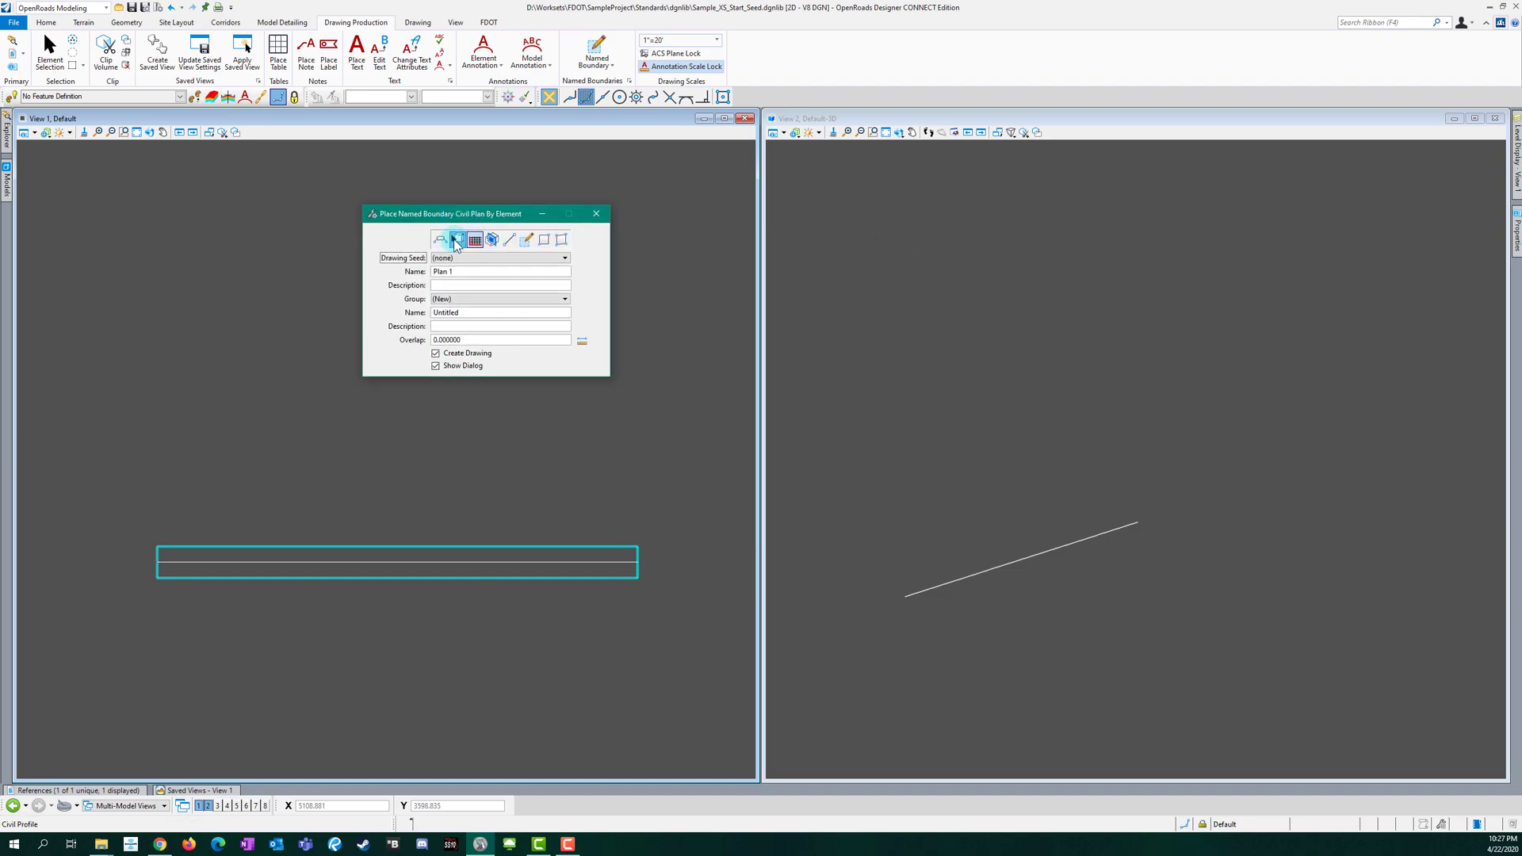
pyautogui.click(493, 240)
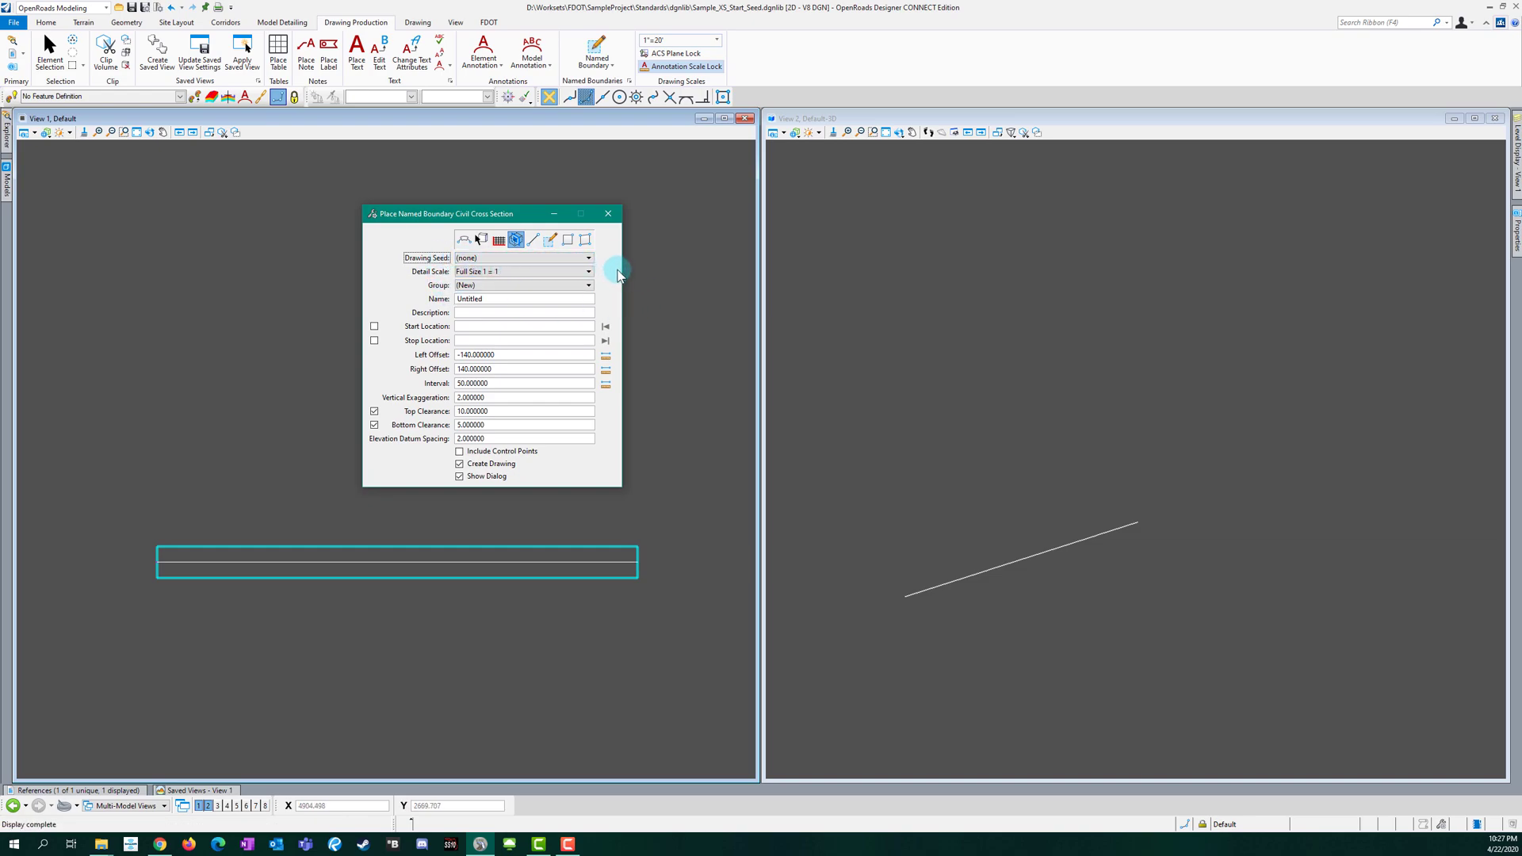
# Step: Set the named boundary's detail scale to 1"=20' and name the new group Sample_XS
pyautogui.click(490, 272)
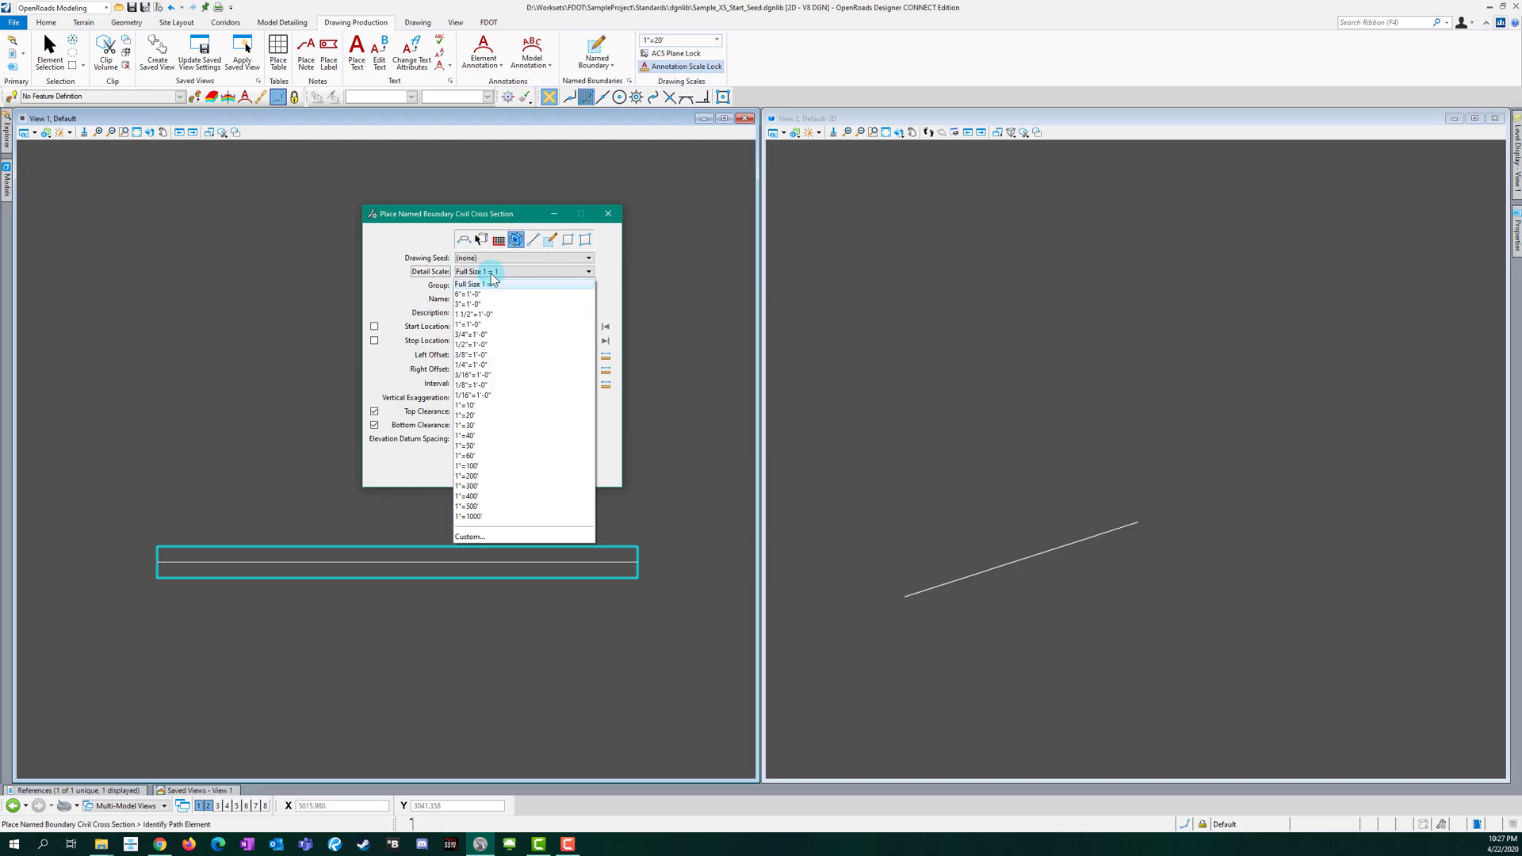
pyautogui.click(469, 416)
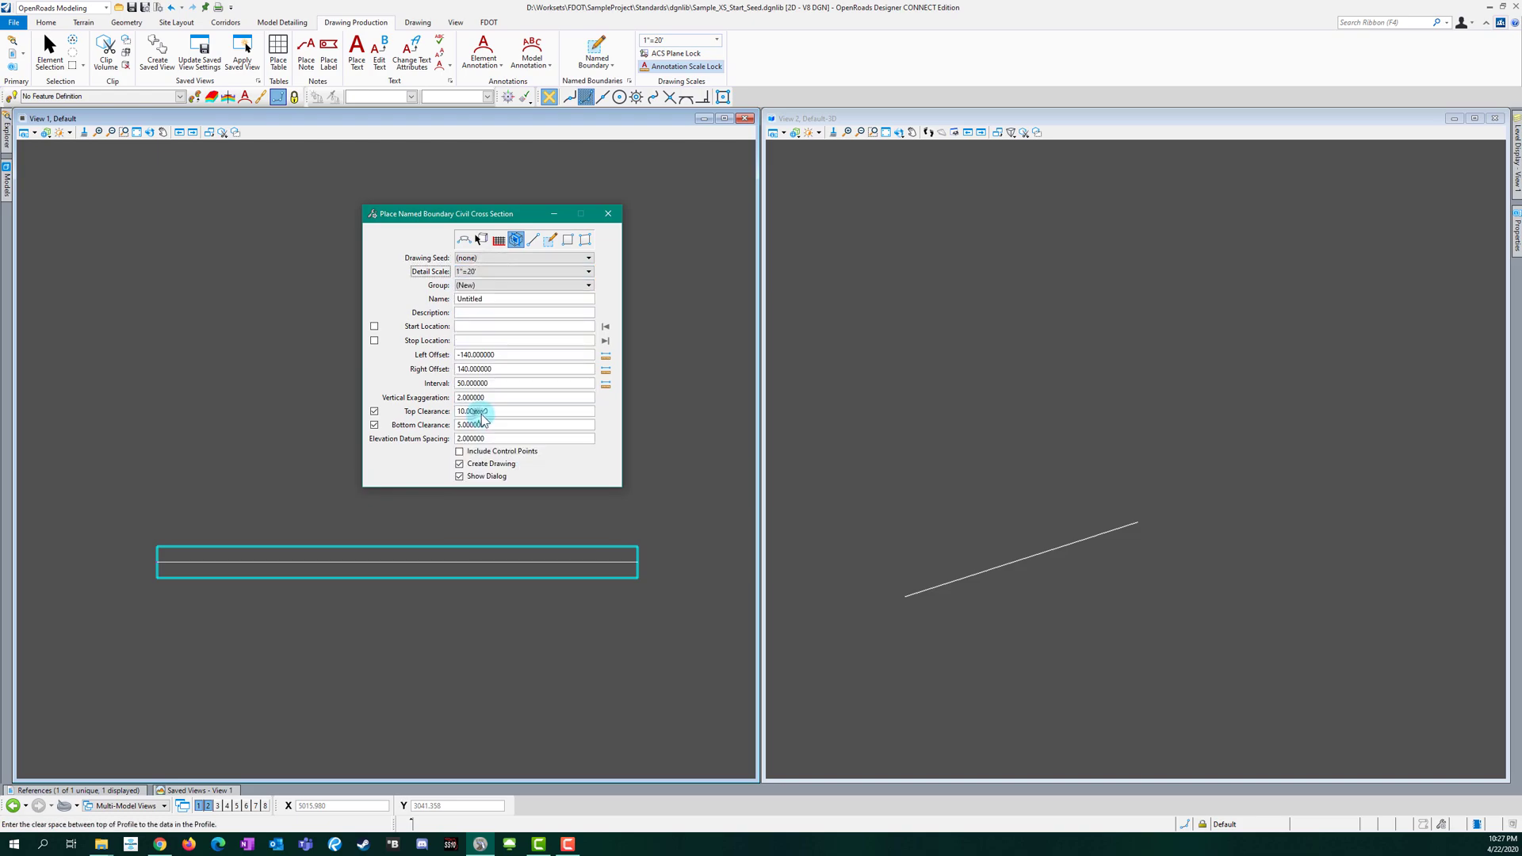
pyautogui.click(591, 286)
pyautogui.click(496, 297)
pyautogui.click(448, 302)
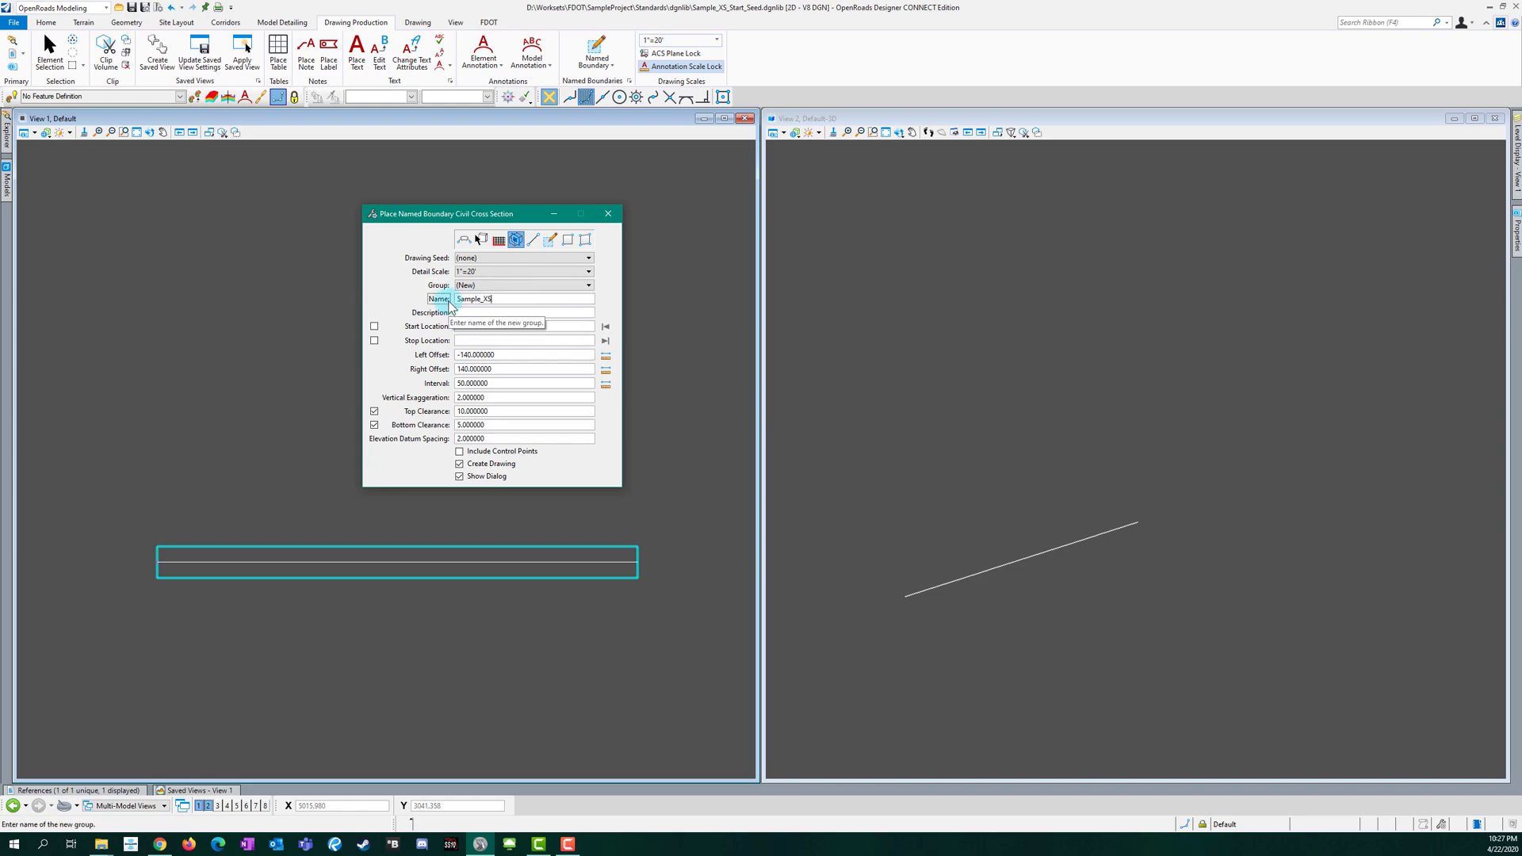
pyautogui.click(485, 314)
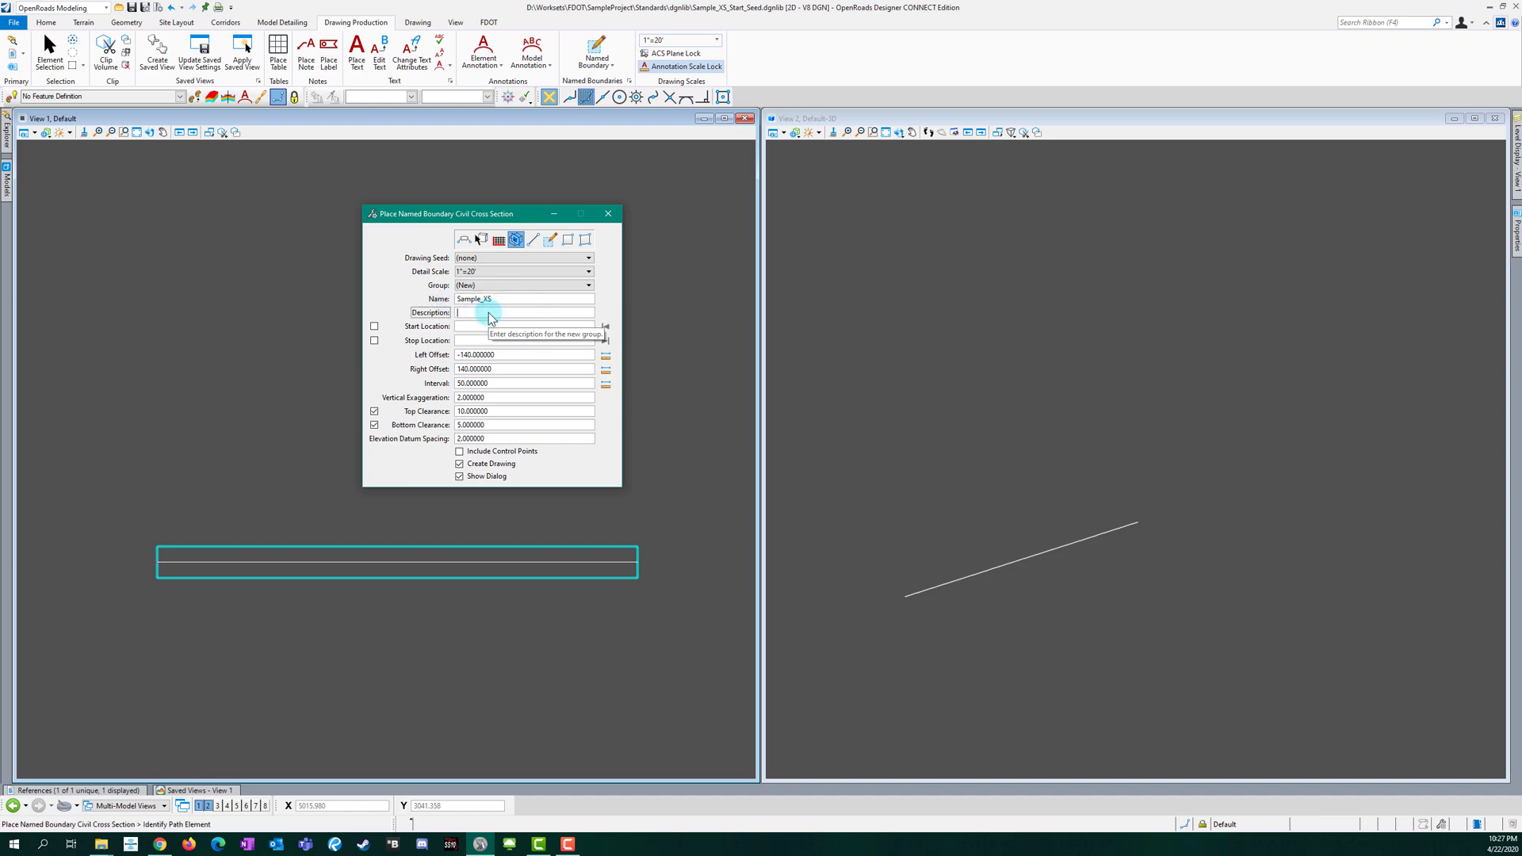
# Step: Identify the horizontal line in the 2D view as the path element and re-enter Sample_XS as the group name
pyautogui.click(363, 562)
pyautogui.click(414, 565)
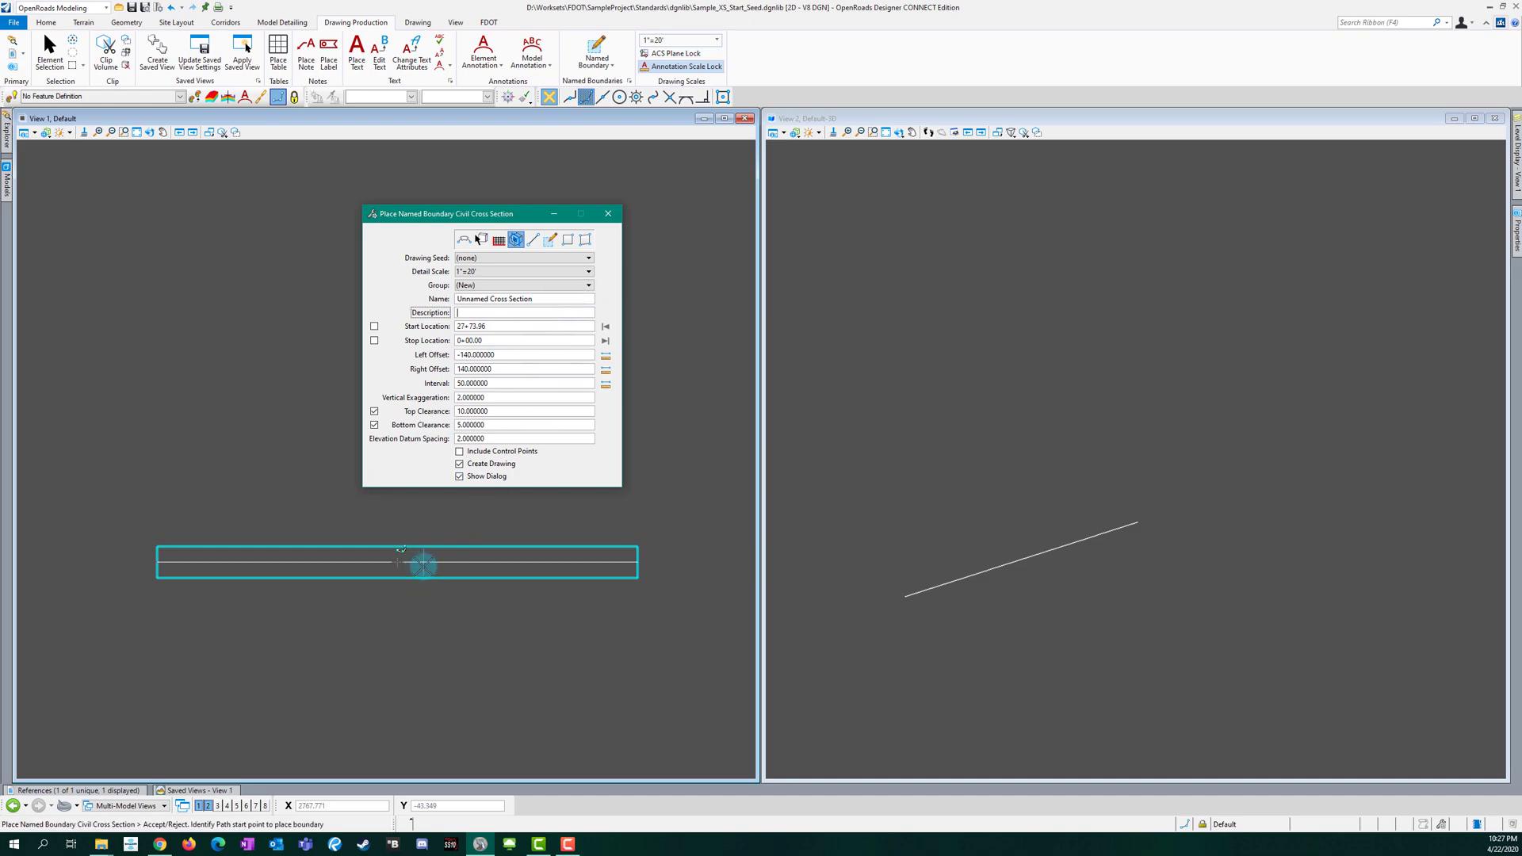
pyautogui.moveTo(535, 300); pyautogui.dragTo(460, 307)
pyautogui.write('Sample_XS')
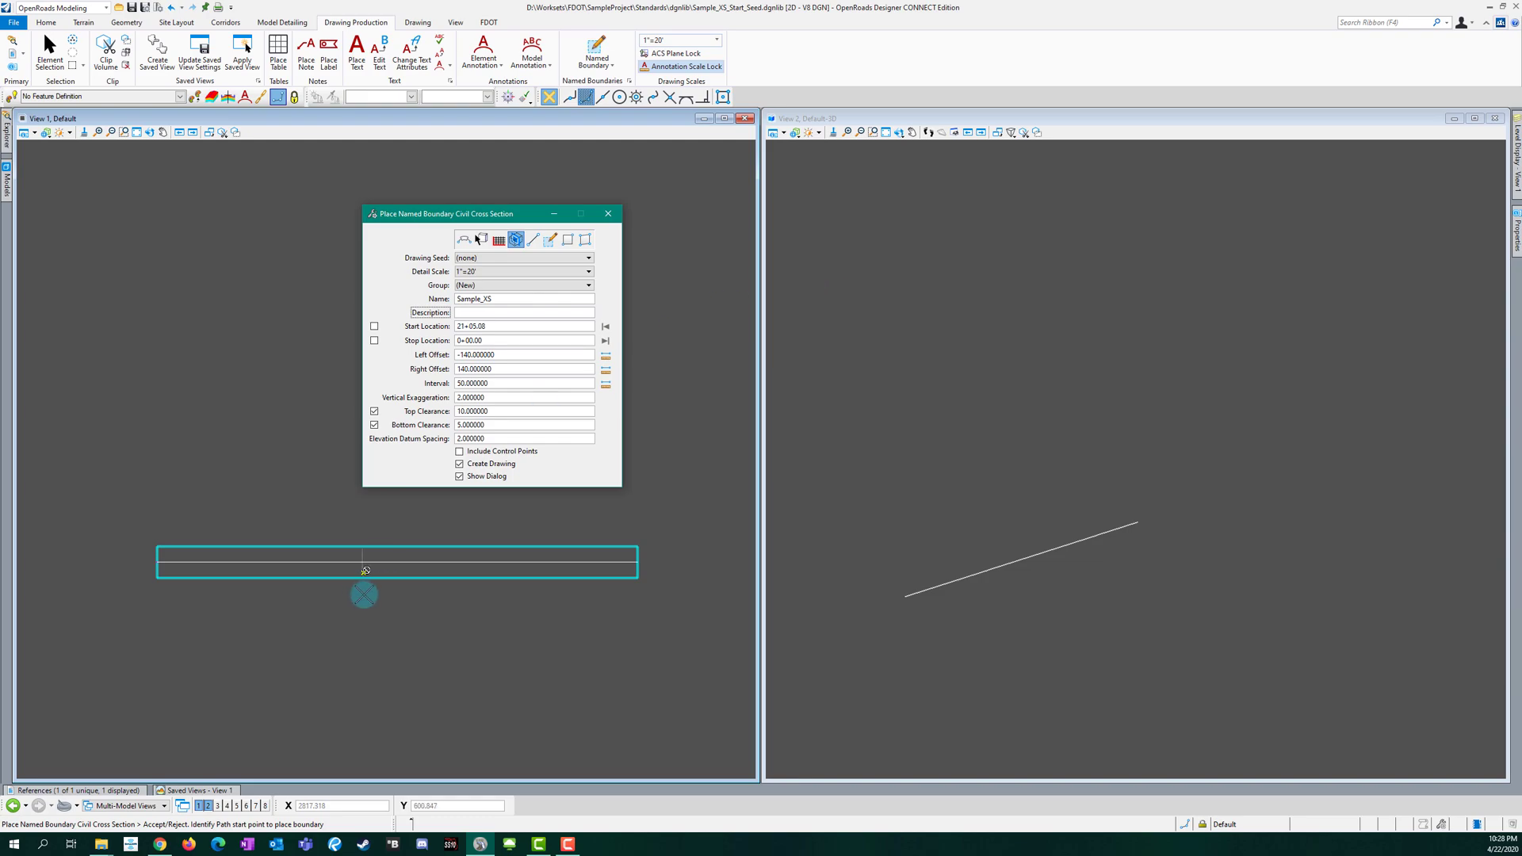
# Step: Lock the boundary's start and stop locations at 30+00.00 and place the cross section boundary in the plan view
pyautogui.click(427, 565)
pyautogui.moveTo(492, 329); pyautogui.dragTo(421, 326)
pyautogui.write('3000')
pyautogui.press('Tab')
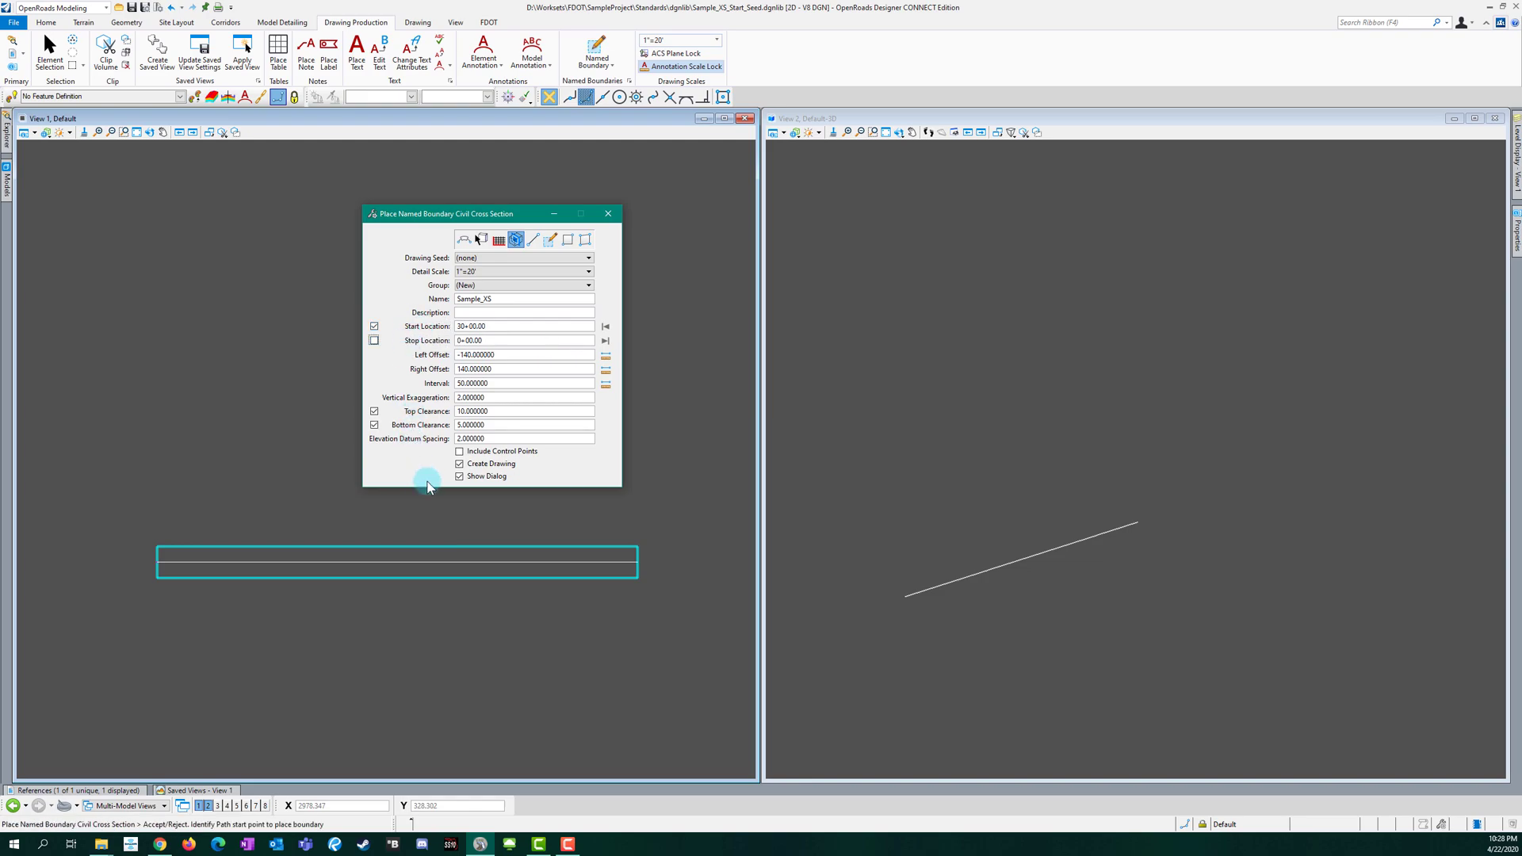
pyautogui.click(374, 341)
pyautogui.write('30')
pyautogui.press('Tab')
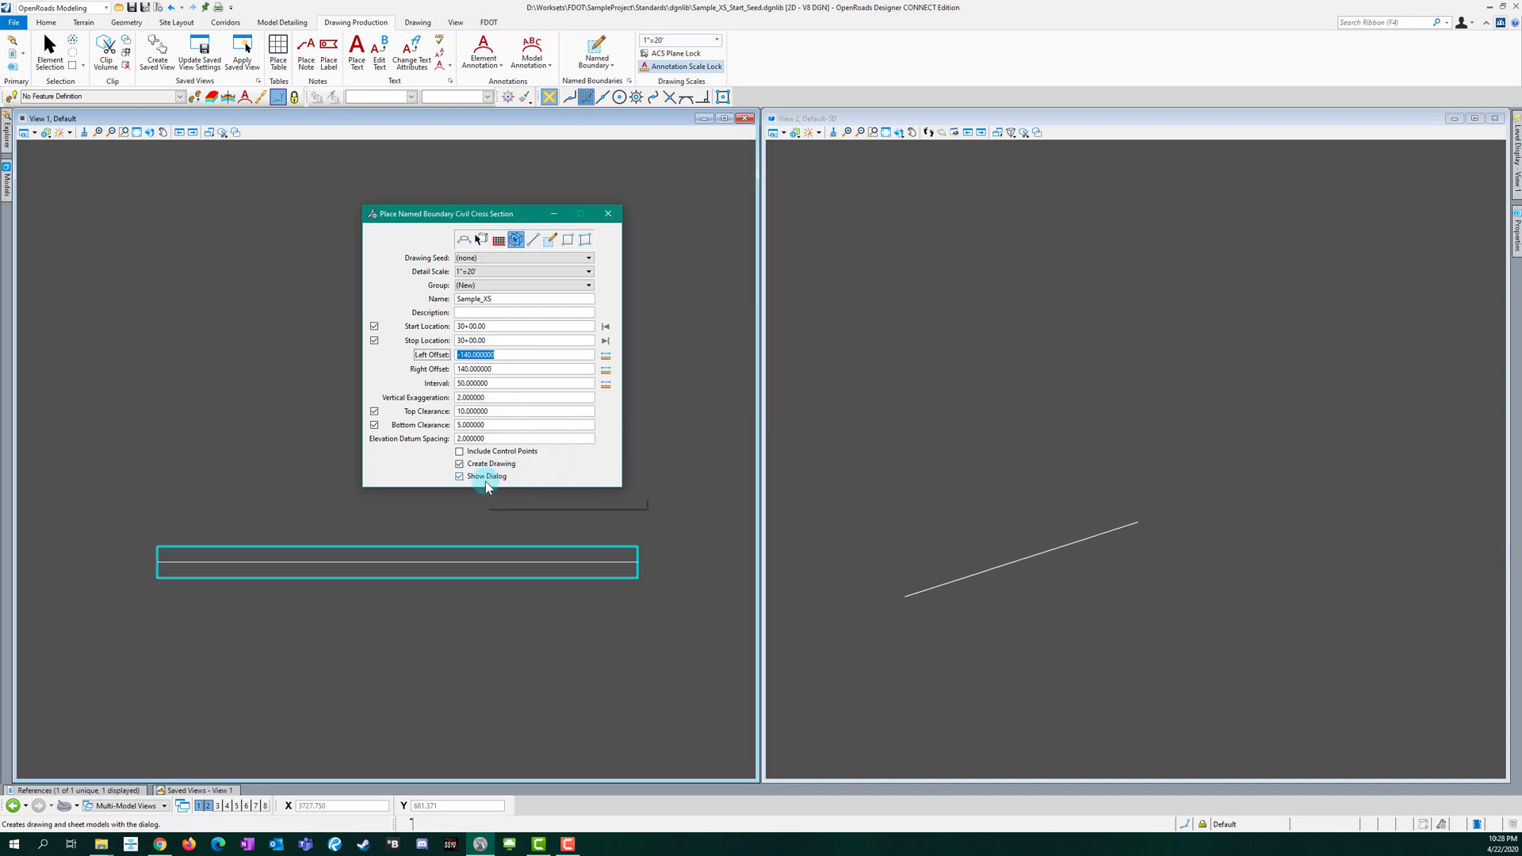
pyautogui.click(445, 522)
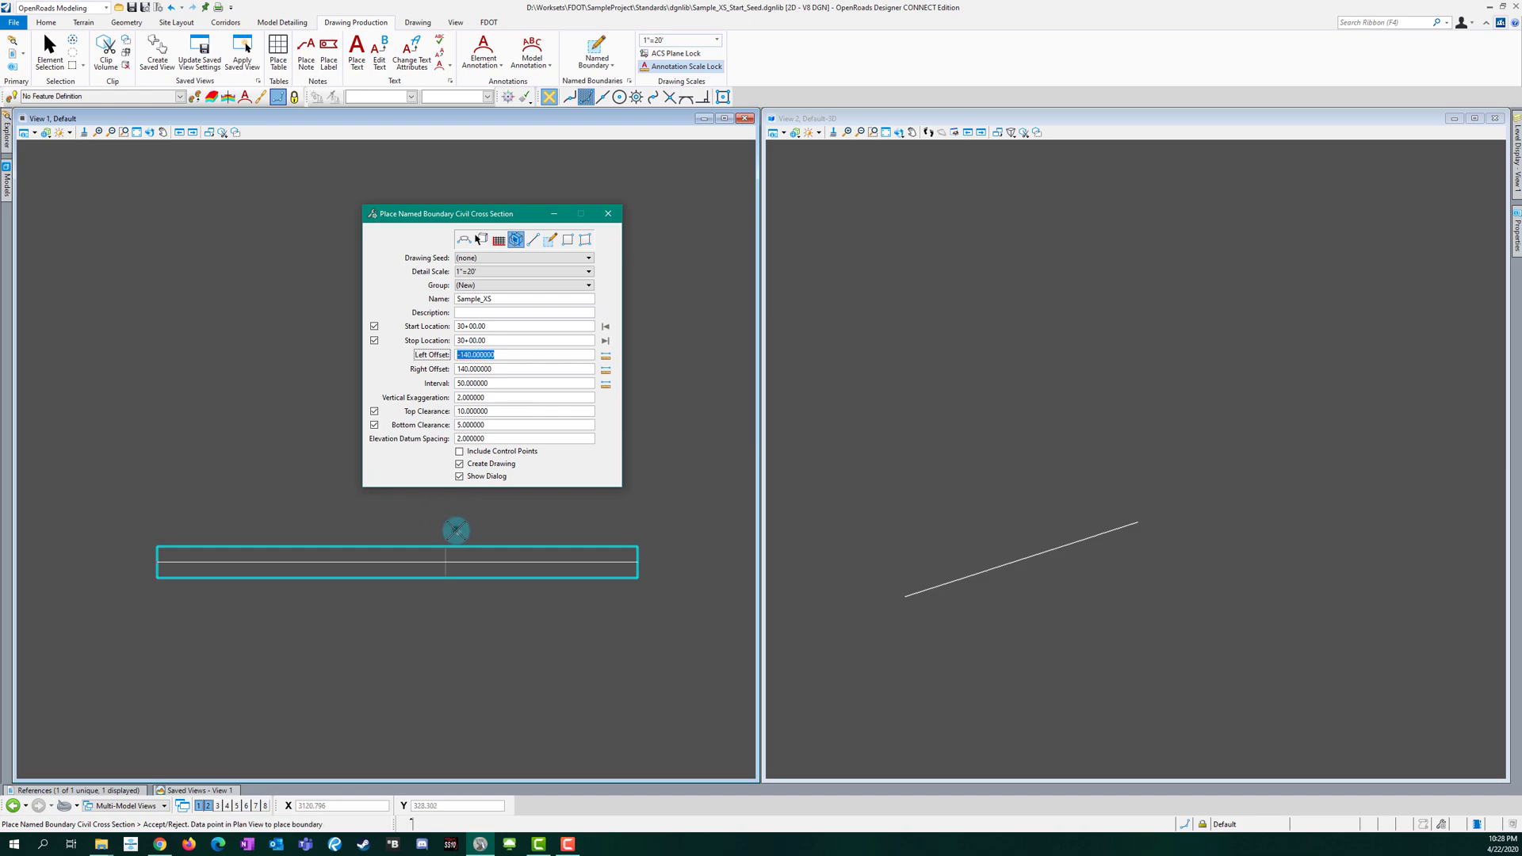
pyautogui.click(468, 530)
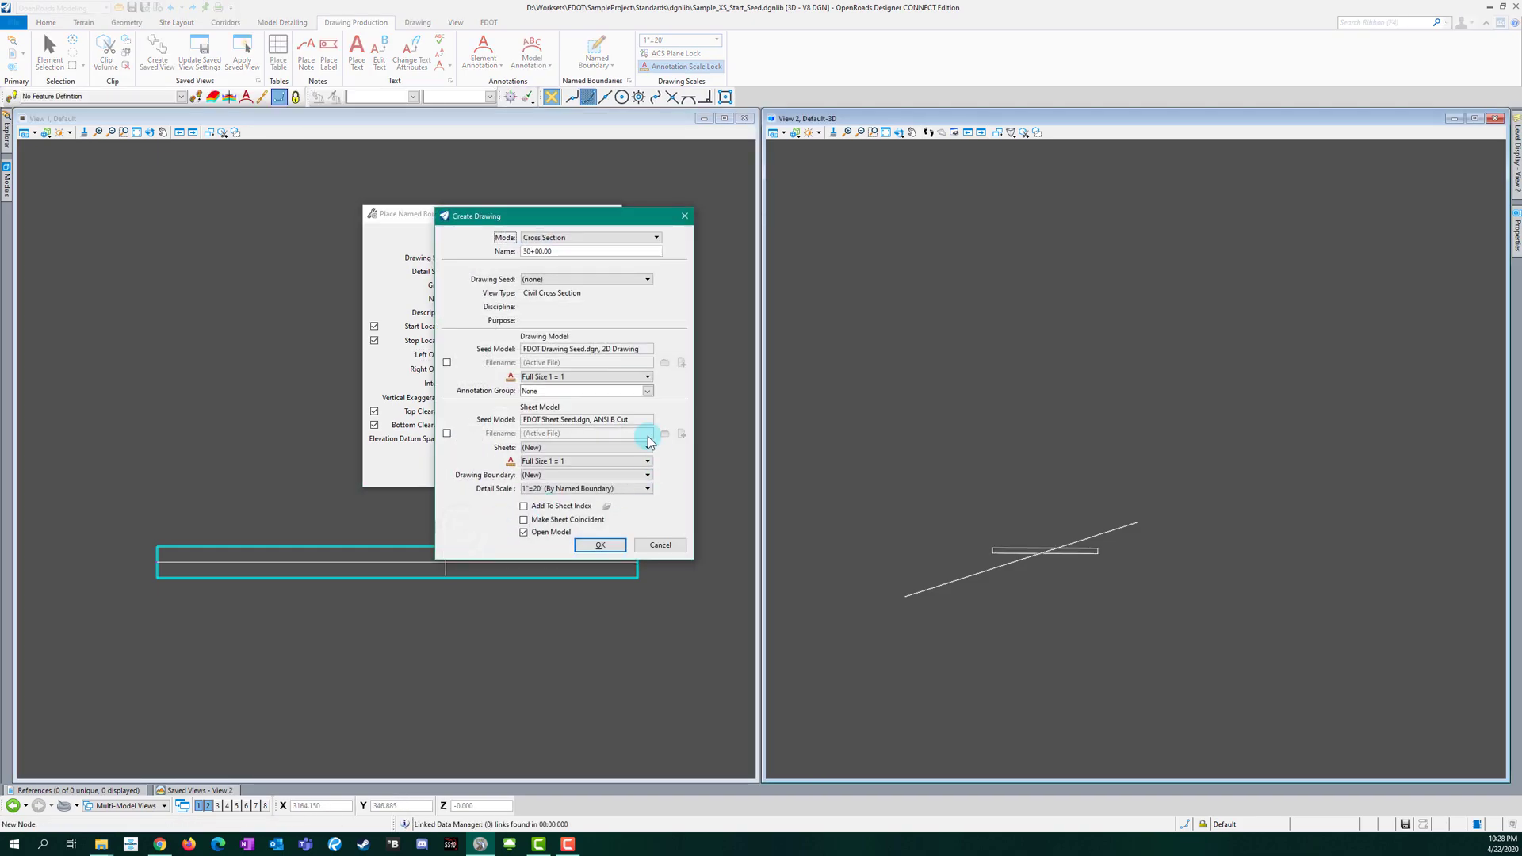
# Step: Name the cross section drawing Sample_XS and set the drawing model's annotation scale to 1"=20'
pyautogui.click(471, 219)
pyautogui.doubleClick(537, 253)
pyautogui.moveTo(536, 256); pyautogui.dragTo(566, 259)
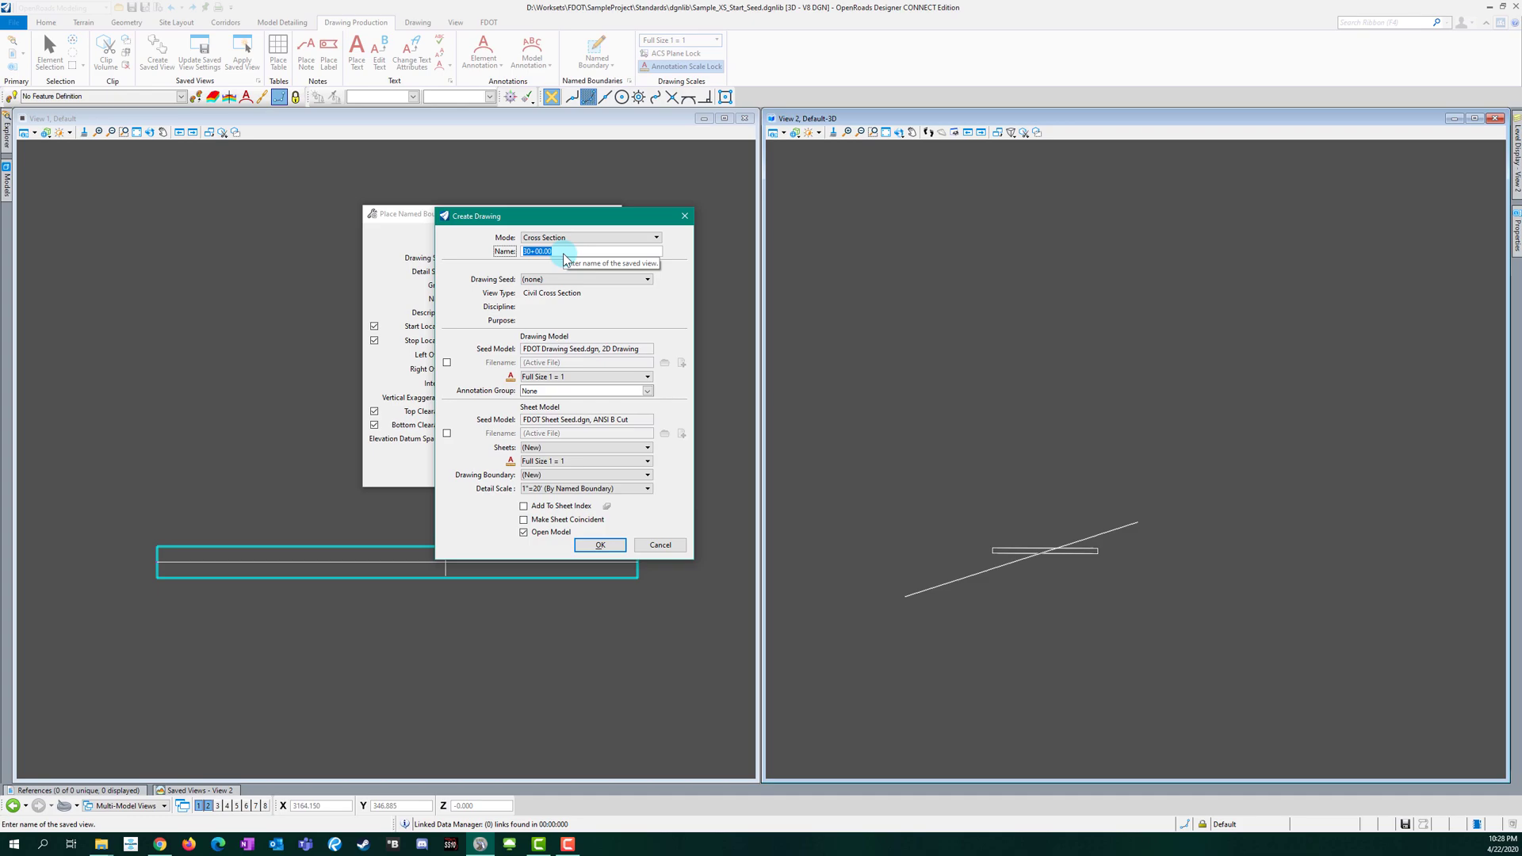
pyautogui.write('Sample_XS')
pyautogui.press('Tab')
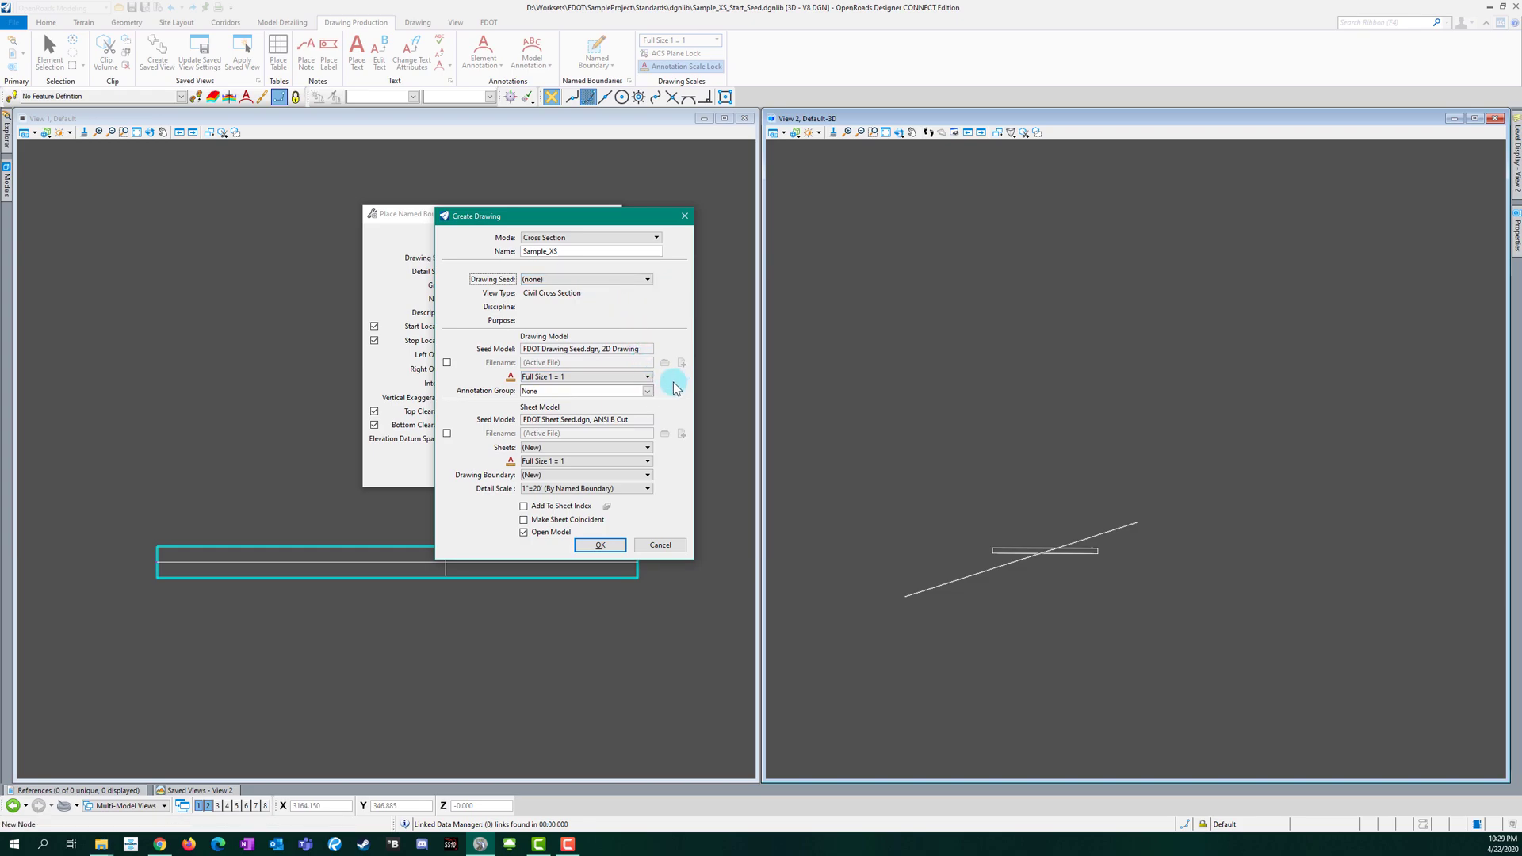
pyautogui.click(647, 377)
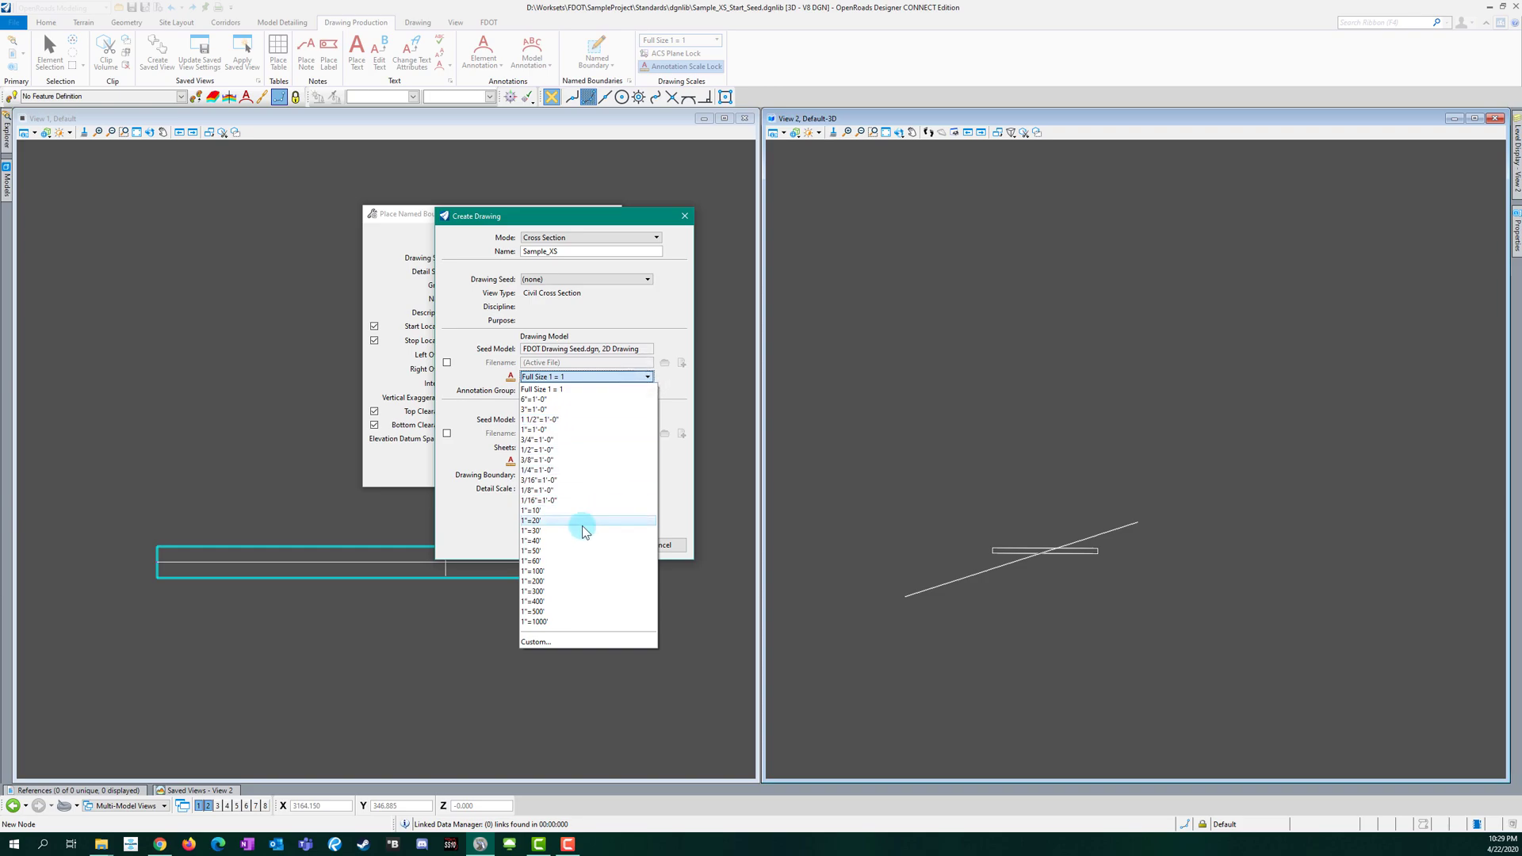
pyautogui.click(549, 520)
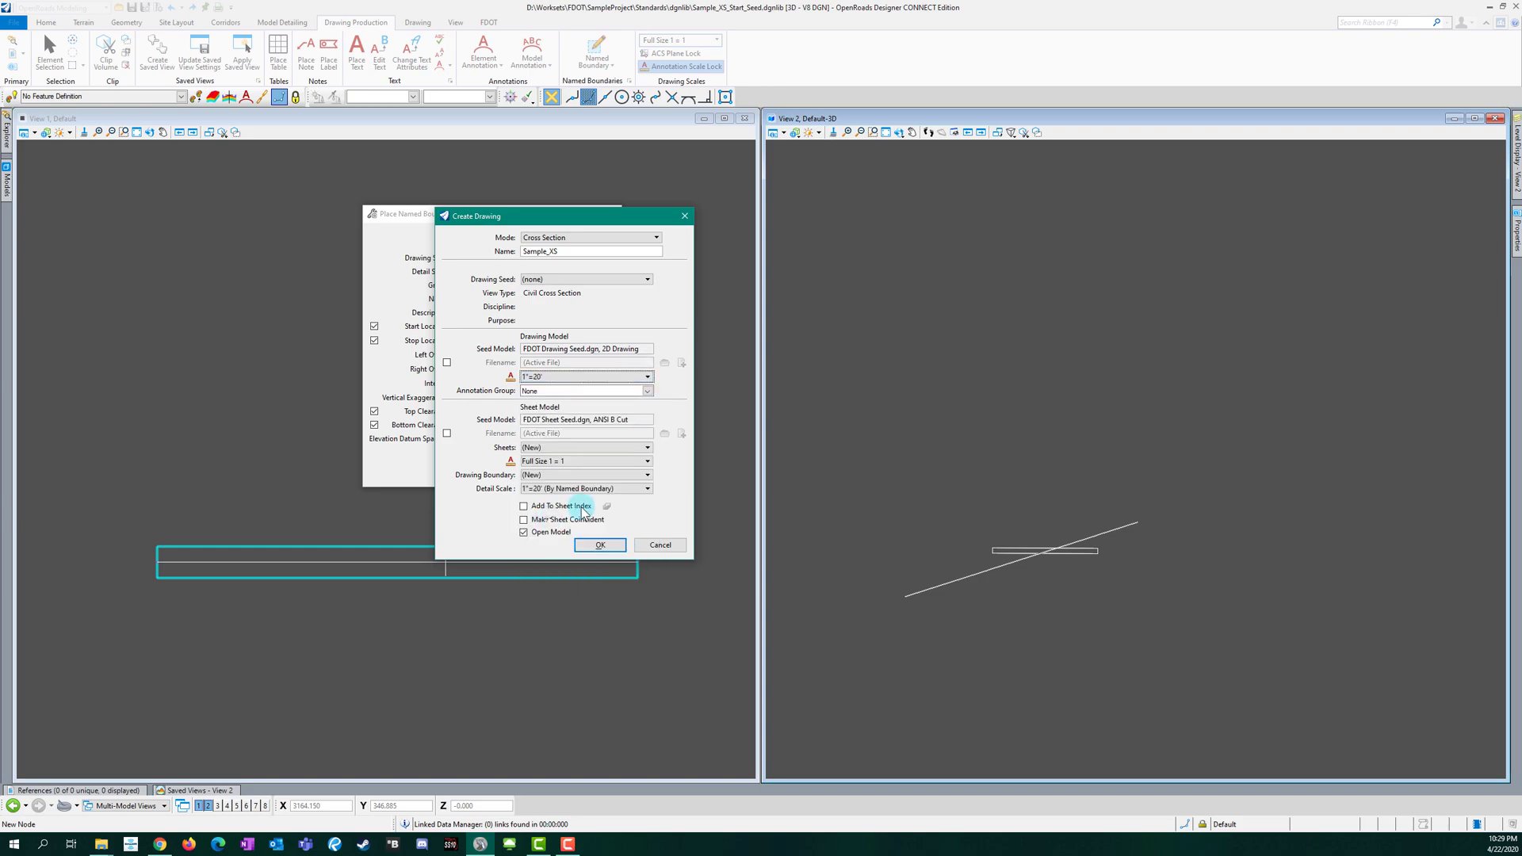
# Step: Review the cross section annotation groups, keep the annotation group at None, and create the drawing and sheet models
pyautogui.click(647, 391)
pyautogui.doubleClick(563, 413)
pyautogui.doubleClick(567, 421)
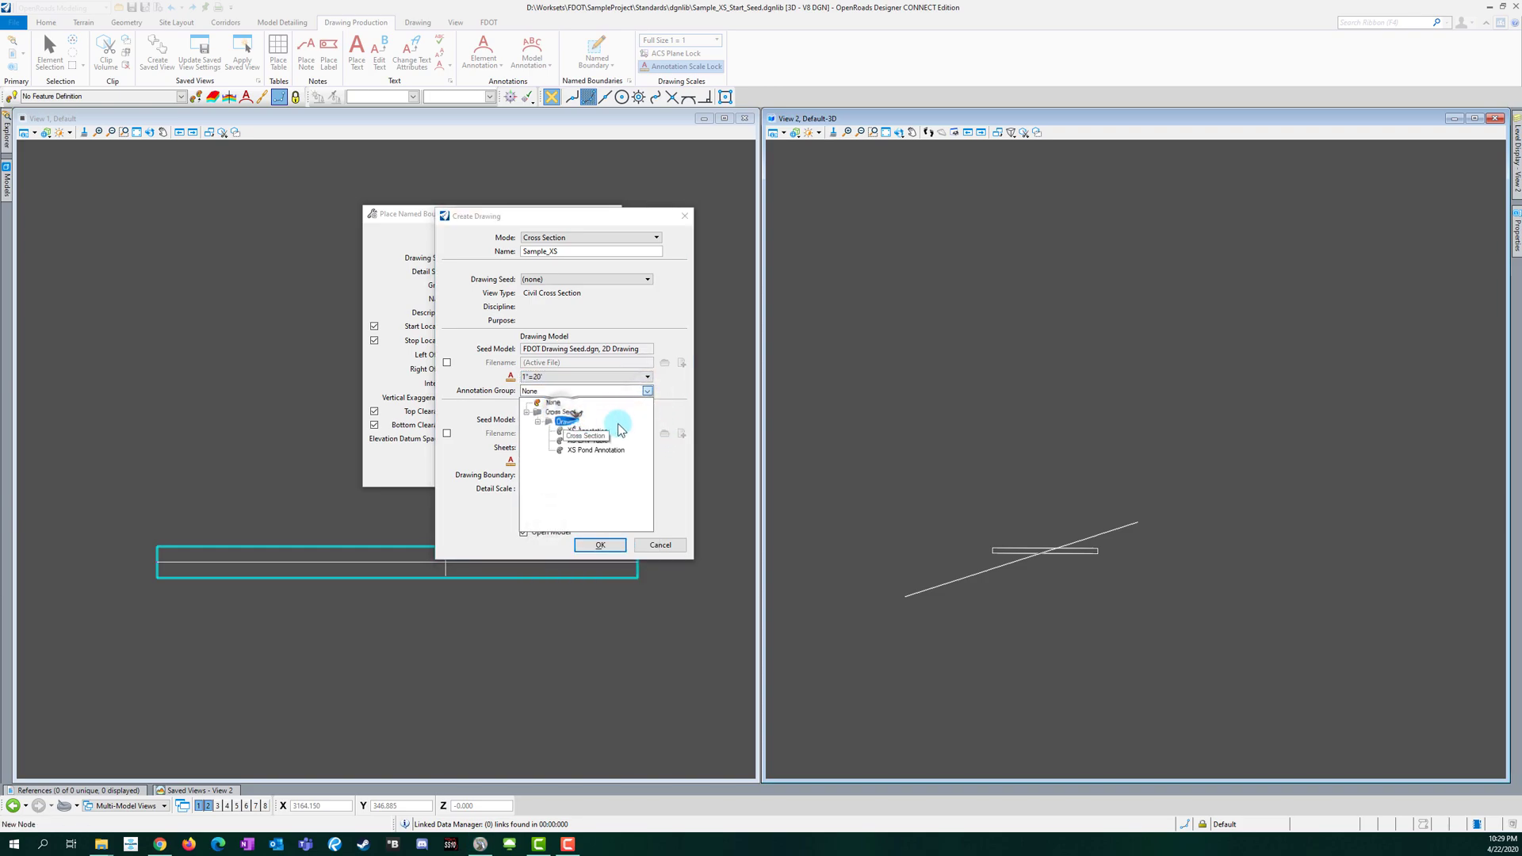
pyautogui.click(546, 403)
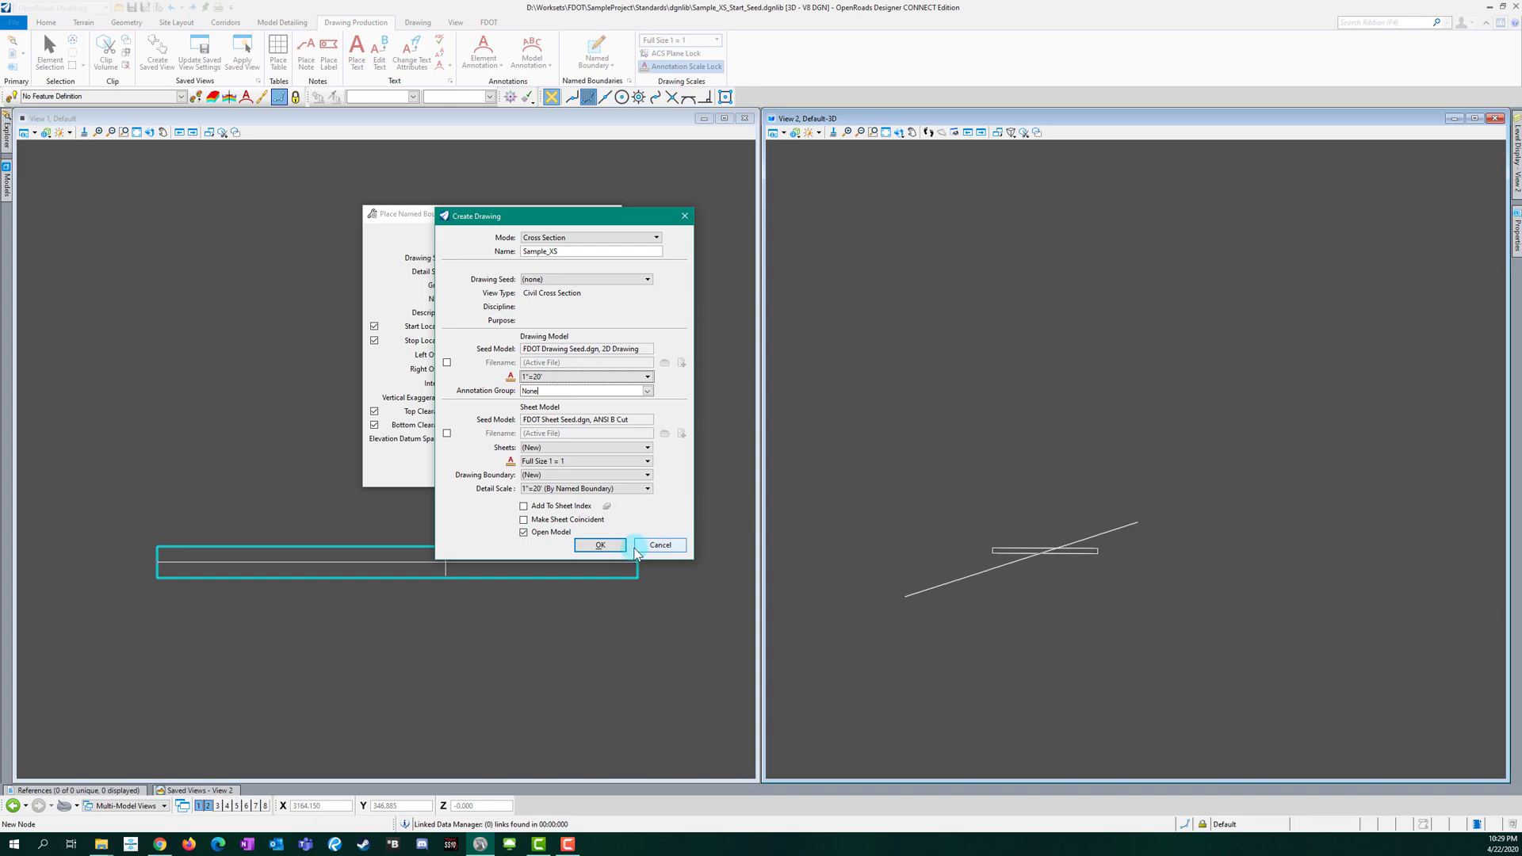
pyautogui.click(595, 554)
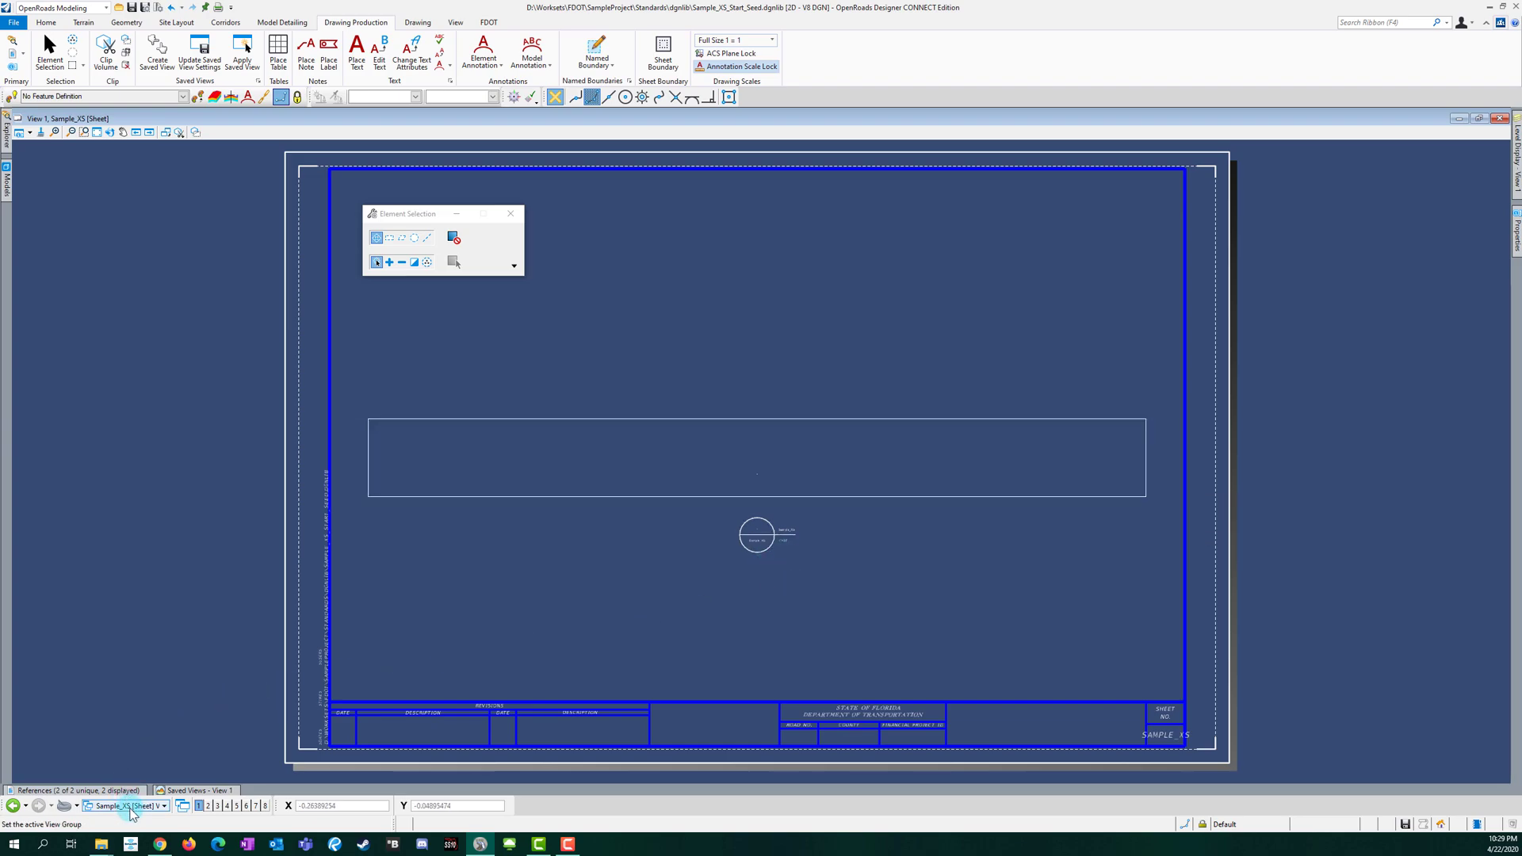
# Step: Switch the view group to Sample_XS Views and inspect the cross section boundary shape in the drawing model
pyautogui.click(127, 806)
pyautogui.click(120, 781)
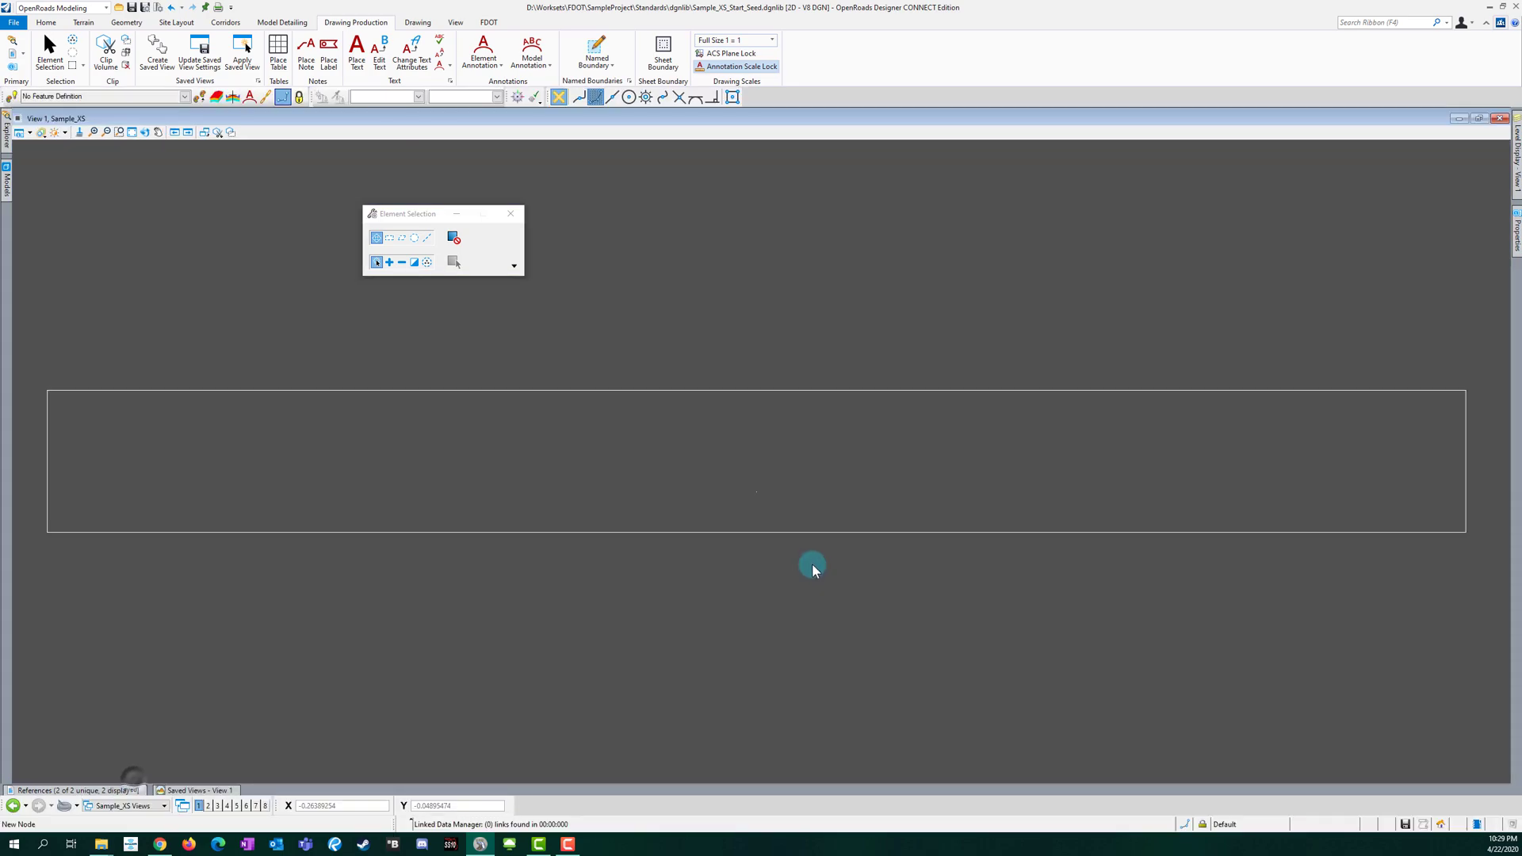
pyautogui.moveTo(745, 536)
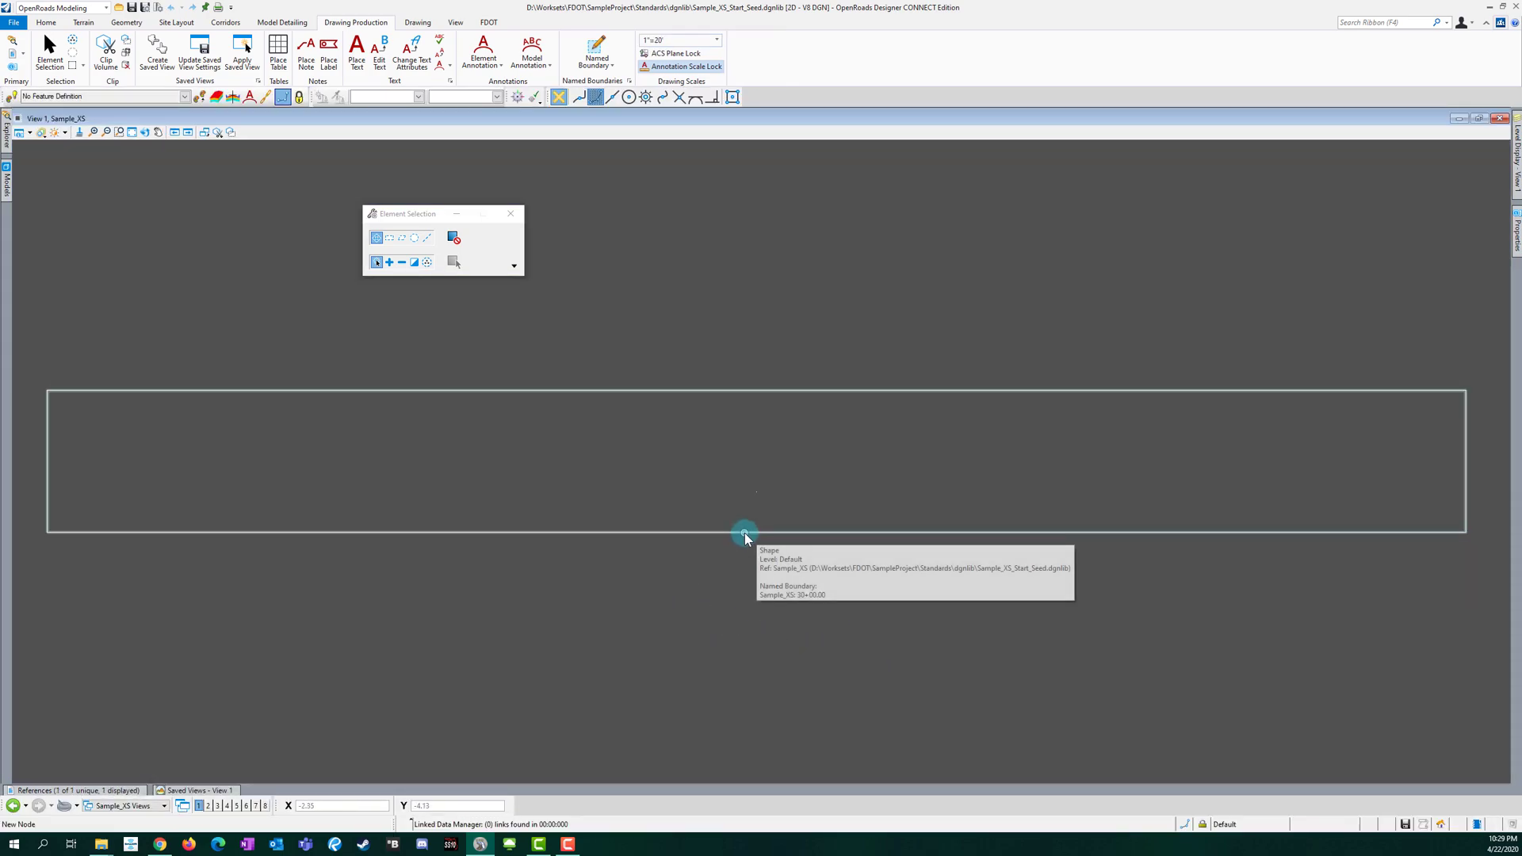
pyautogui.scroll(-5, 699, 591)
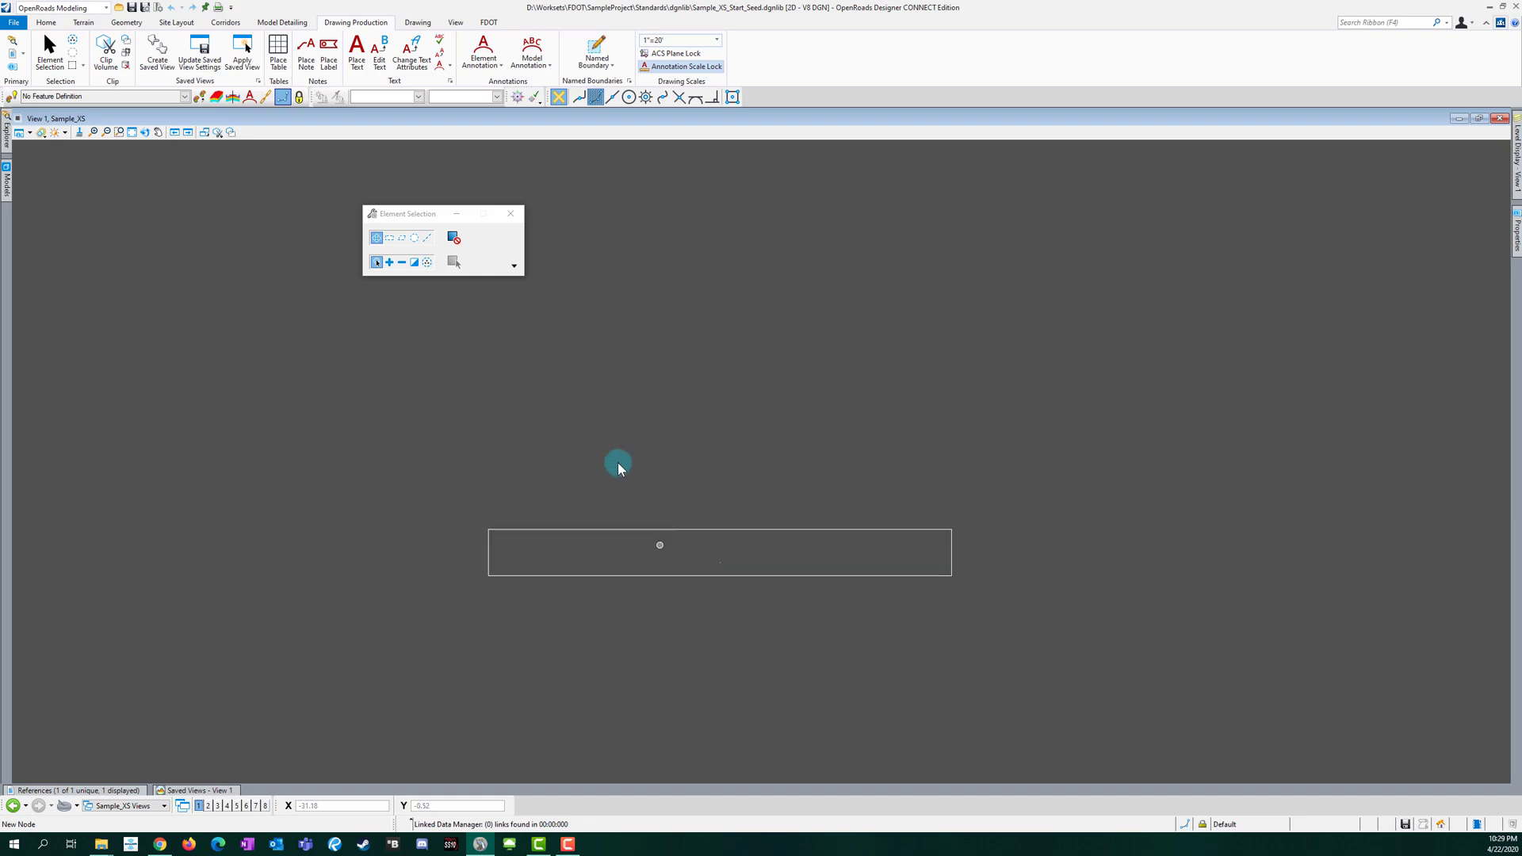
# Step: Try to change the boundary shape in the Sample_XS drawing model to level ClipDrawingBound_dp with Change Attributes
pyautogui.click(411, 24)
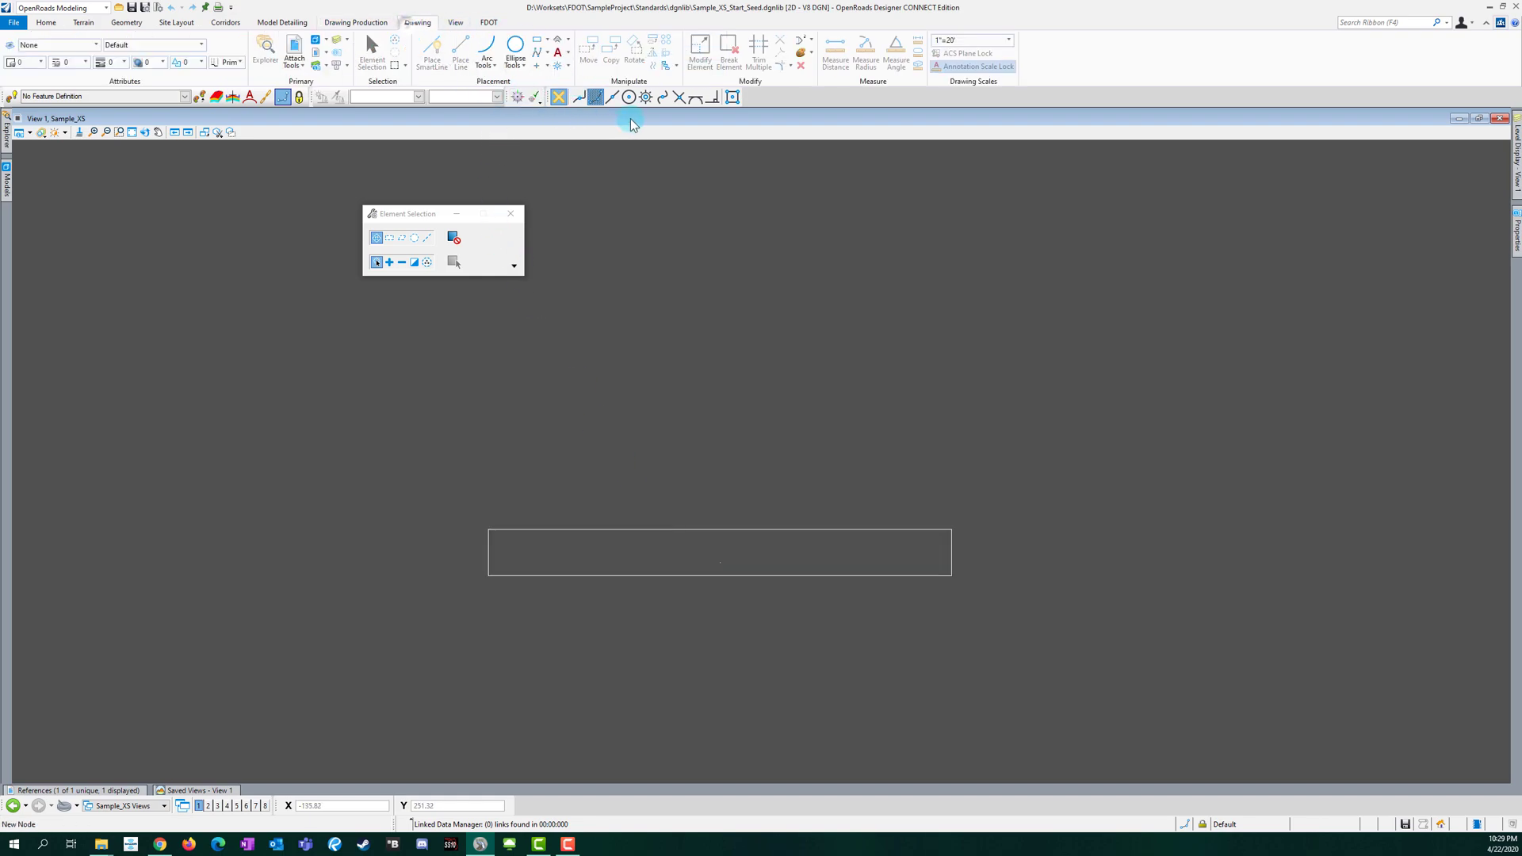
pyautogui.click(803, 54)
pyautogui.click(476, 253)
pyautogui.scroll(5, 476, 325)
pyautogui.scroll(-5, 499, 349)
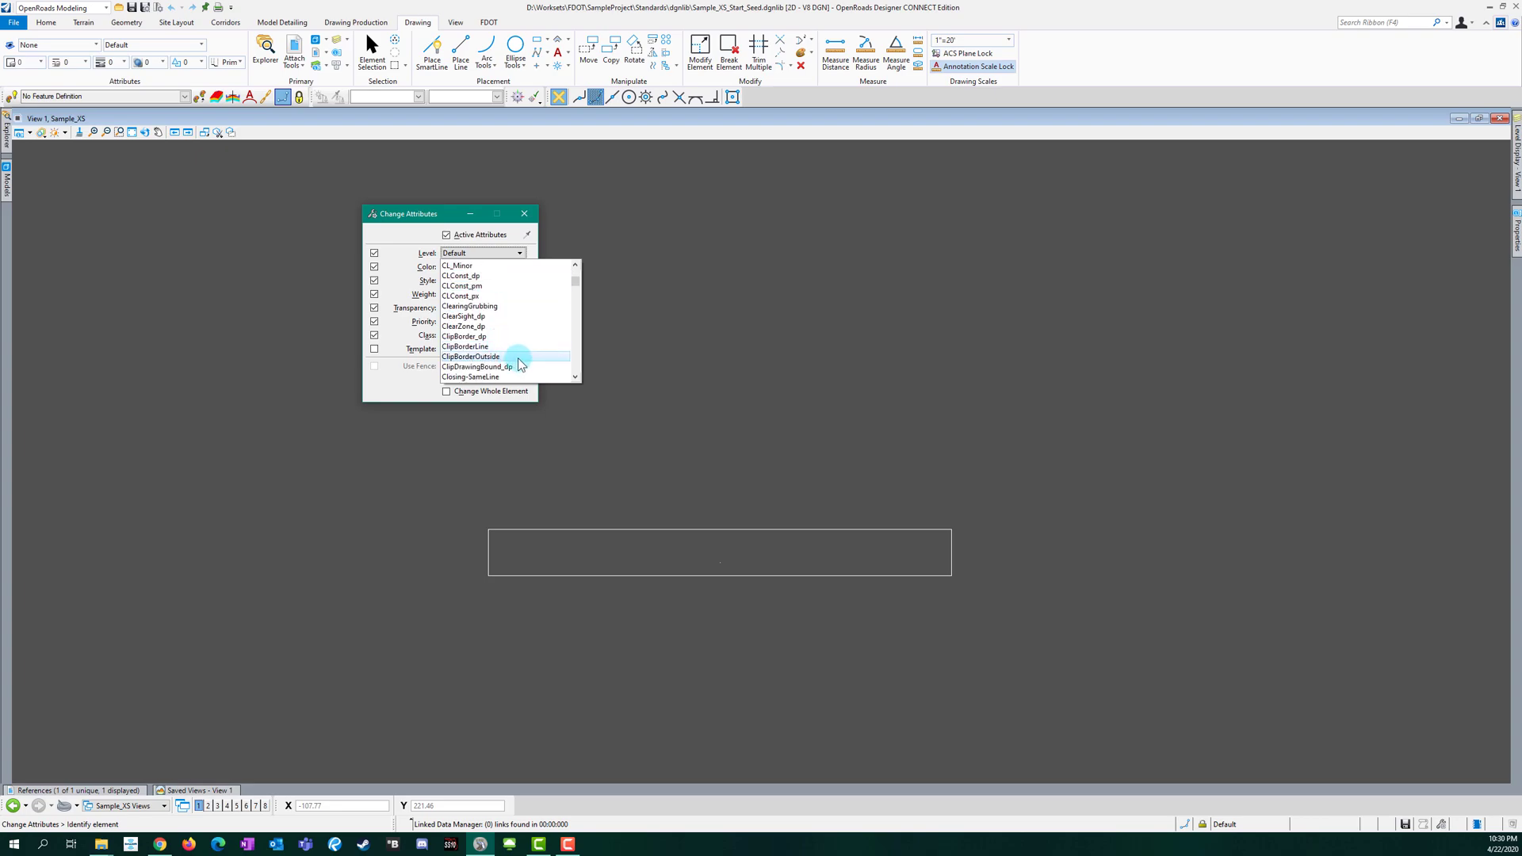
pyautogui.click(515, 367)
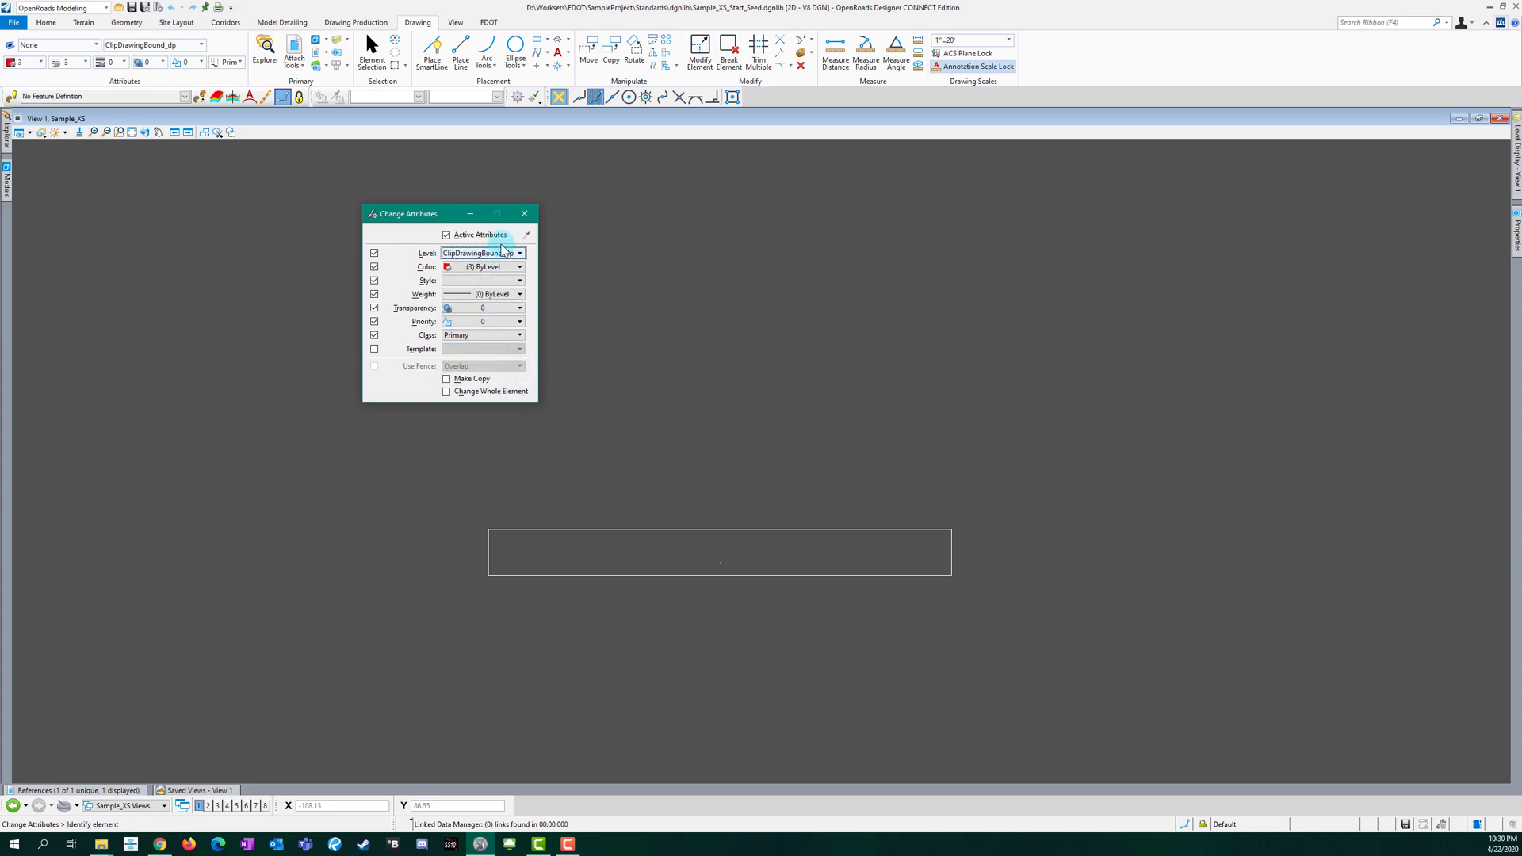
pyautogui.moveTo(573, 530)
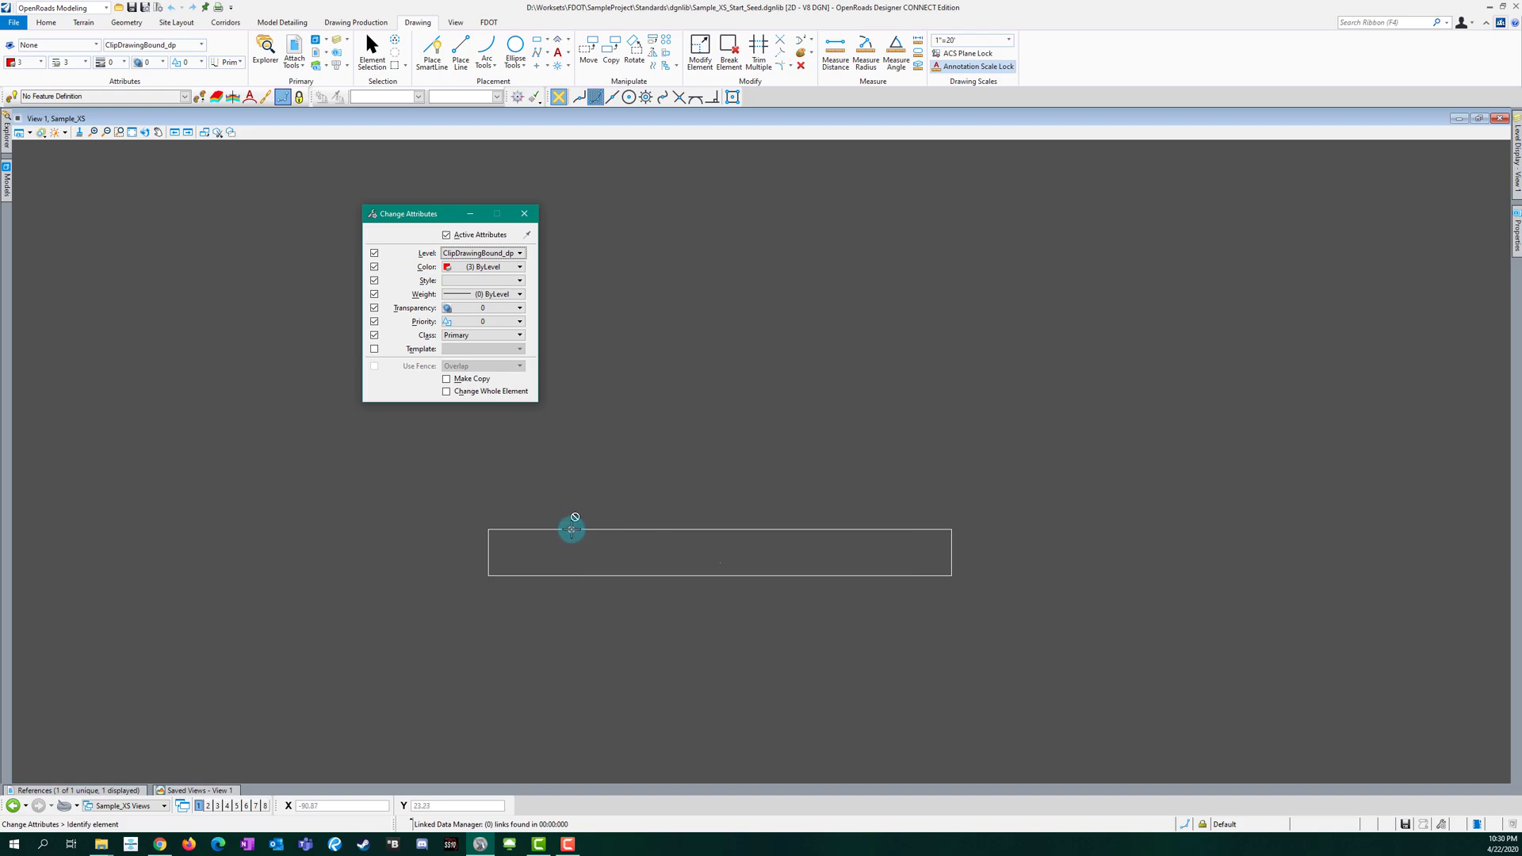
pyautogui.press('Escape')
# Step: Switch the view group to Default-3D Views and inspect the boundary crossing the horizontal line
pyautogui.click(130, 807)
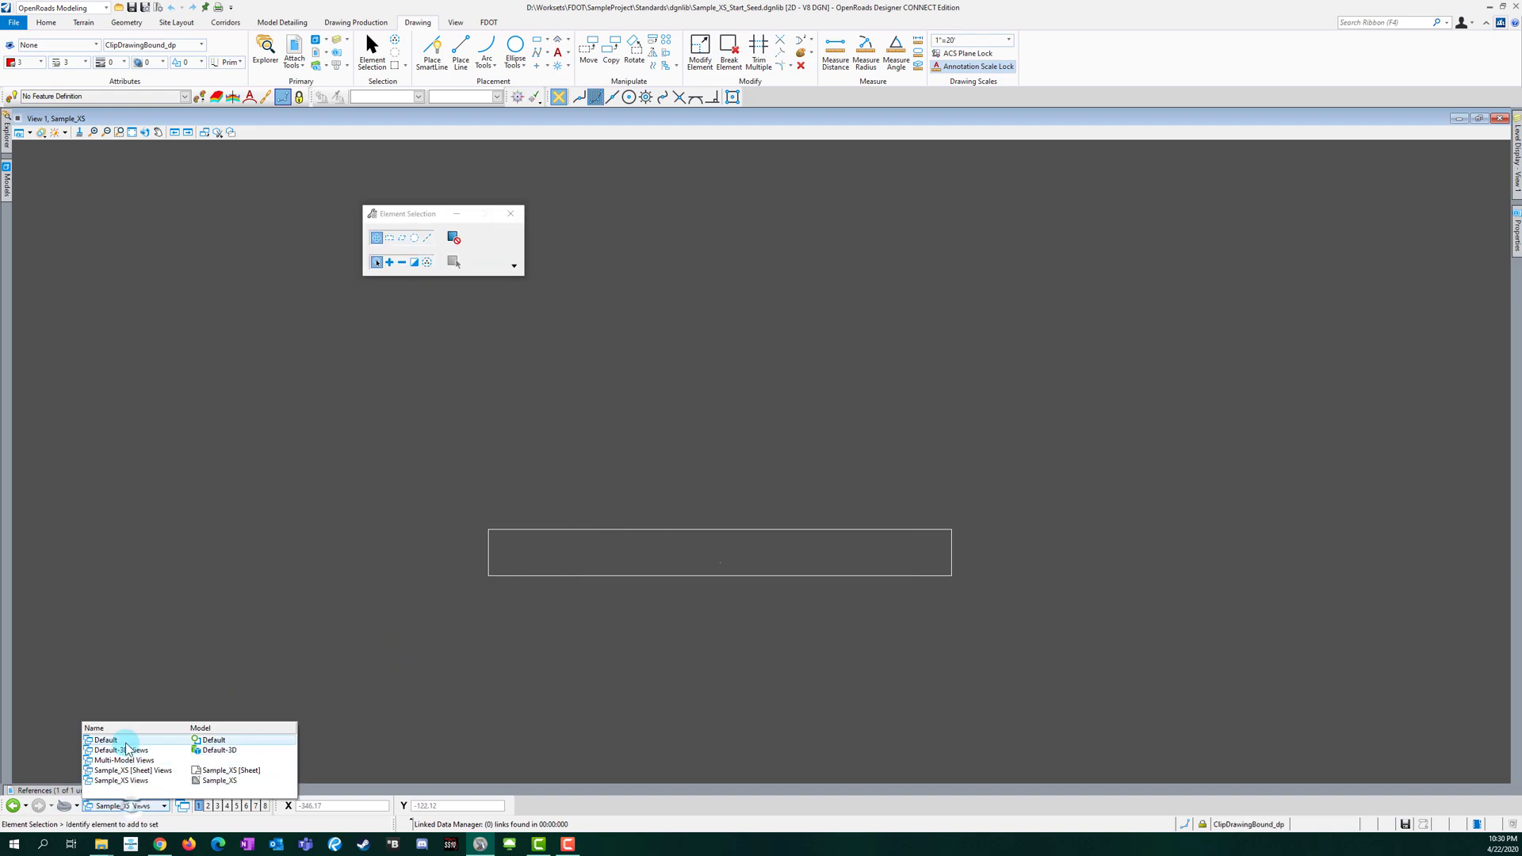
pyautogui.click(127, 753)
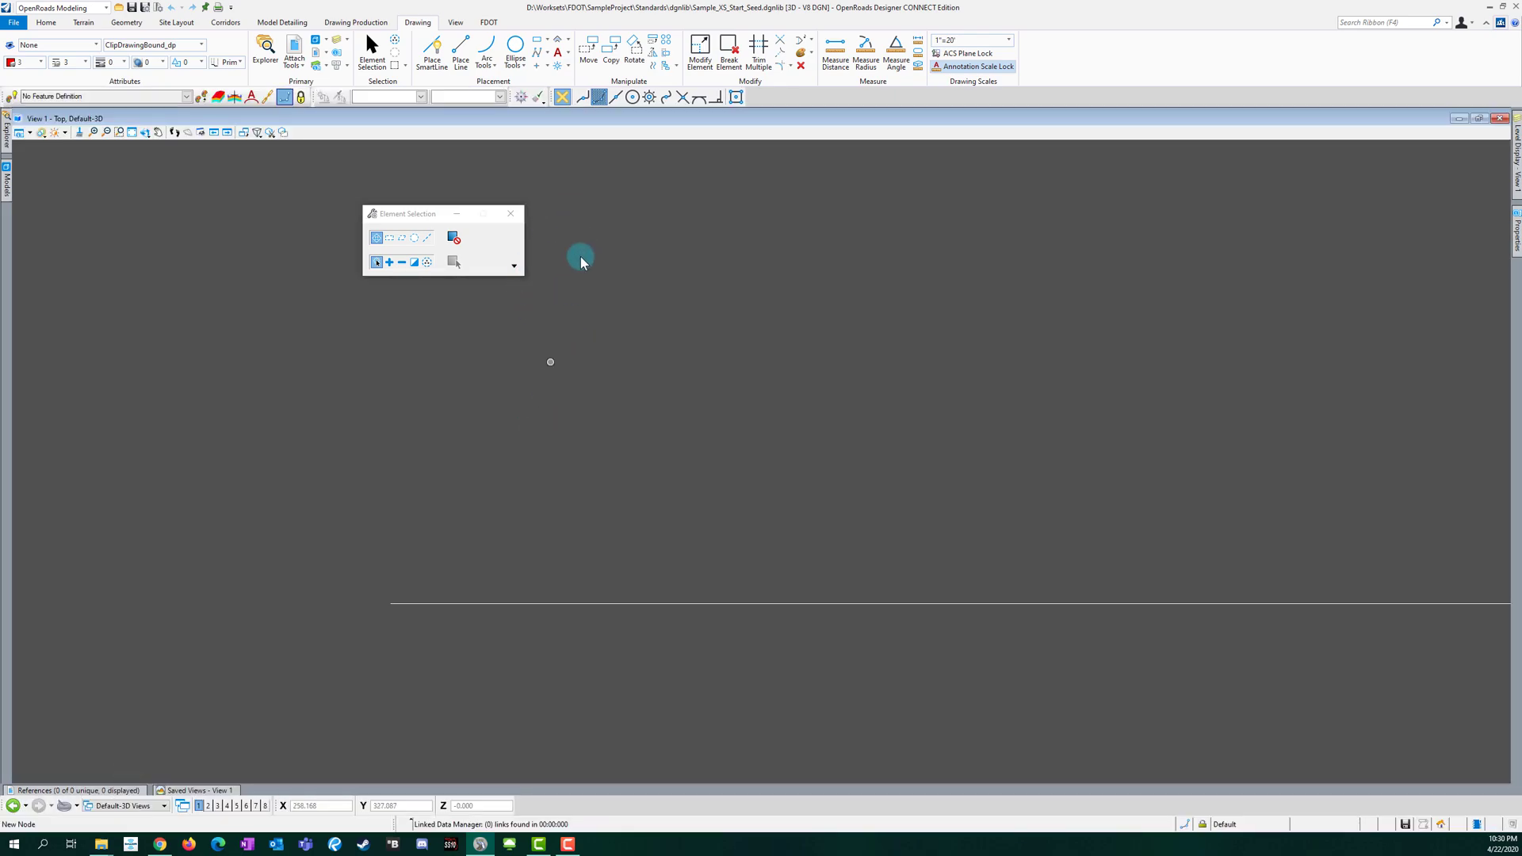
pyautogui.scroll(-5, 388, 547)
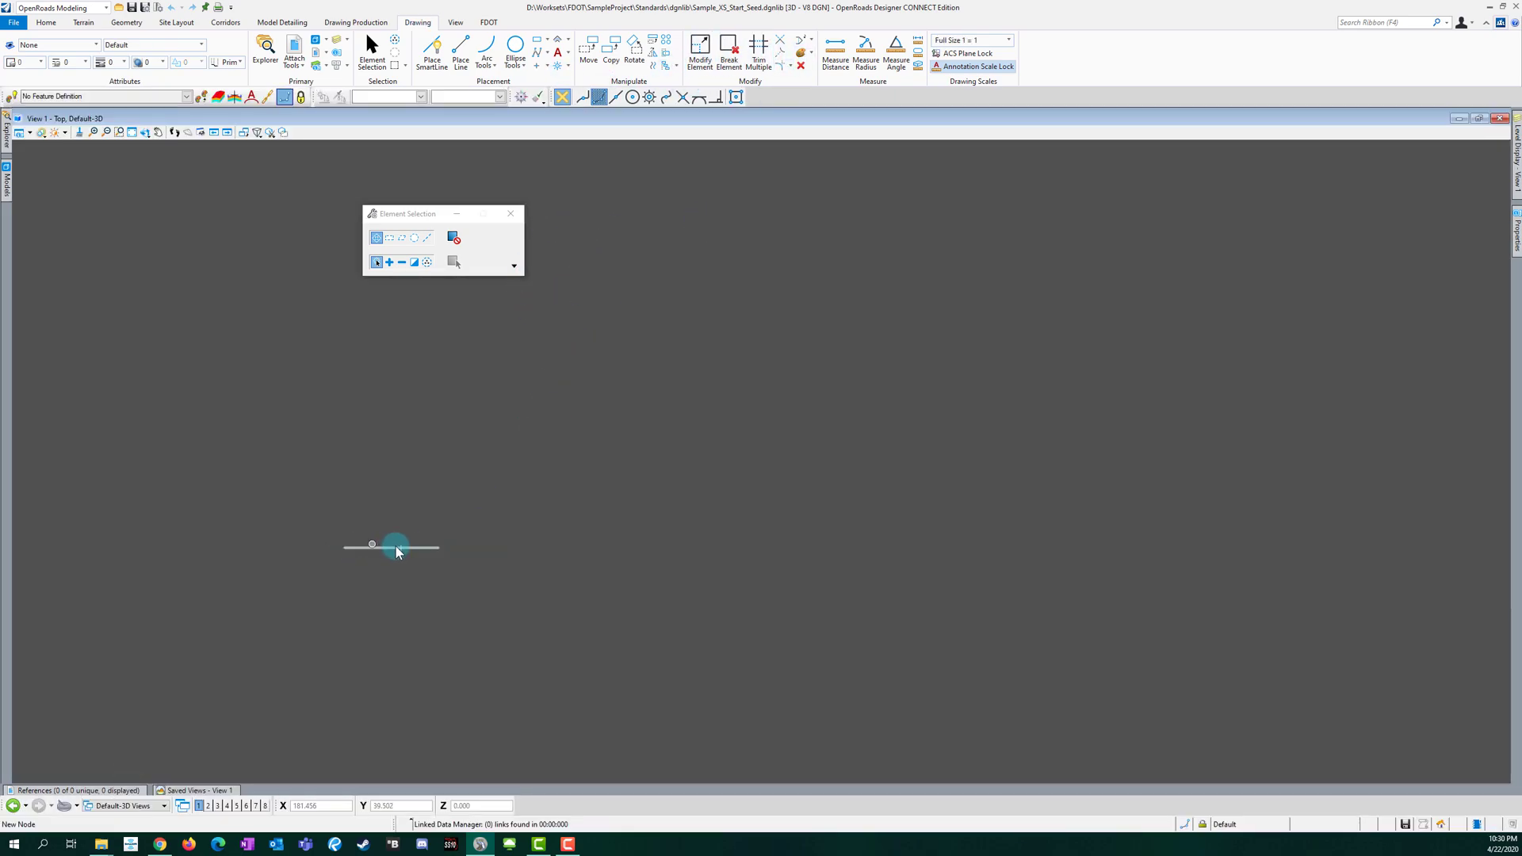
pyautogui.scroll(5, 409, 547)
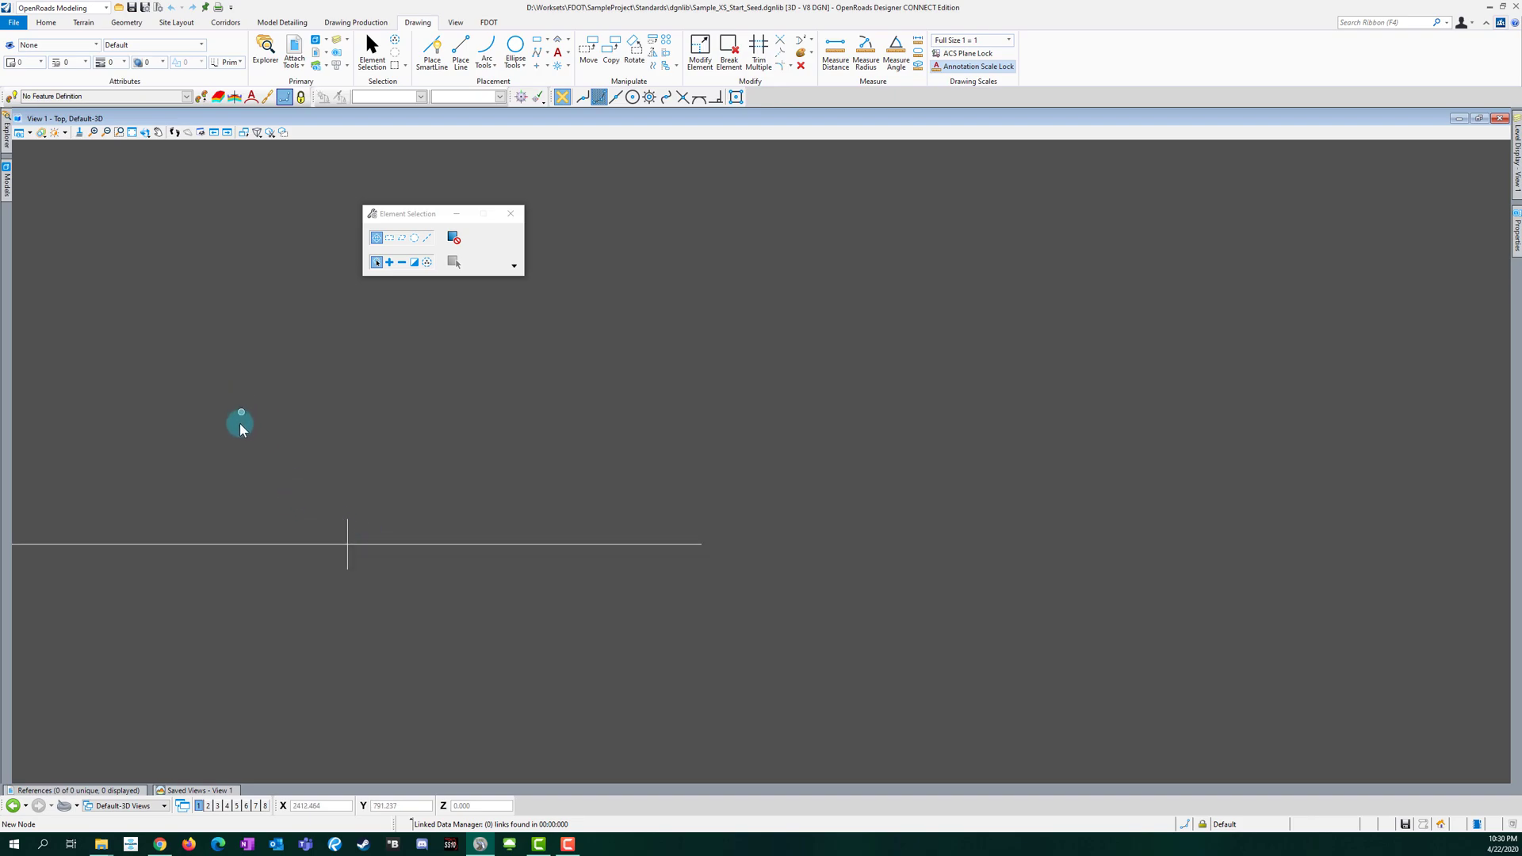
# Step: In Multi-Model Views, change the named boundary shape in the Default-3D view to level ClipDrawingBound_dp
pyautogui.click(103, 807)
pyautogui.click(124, 760)
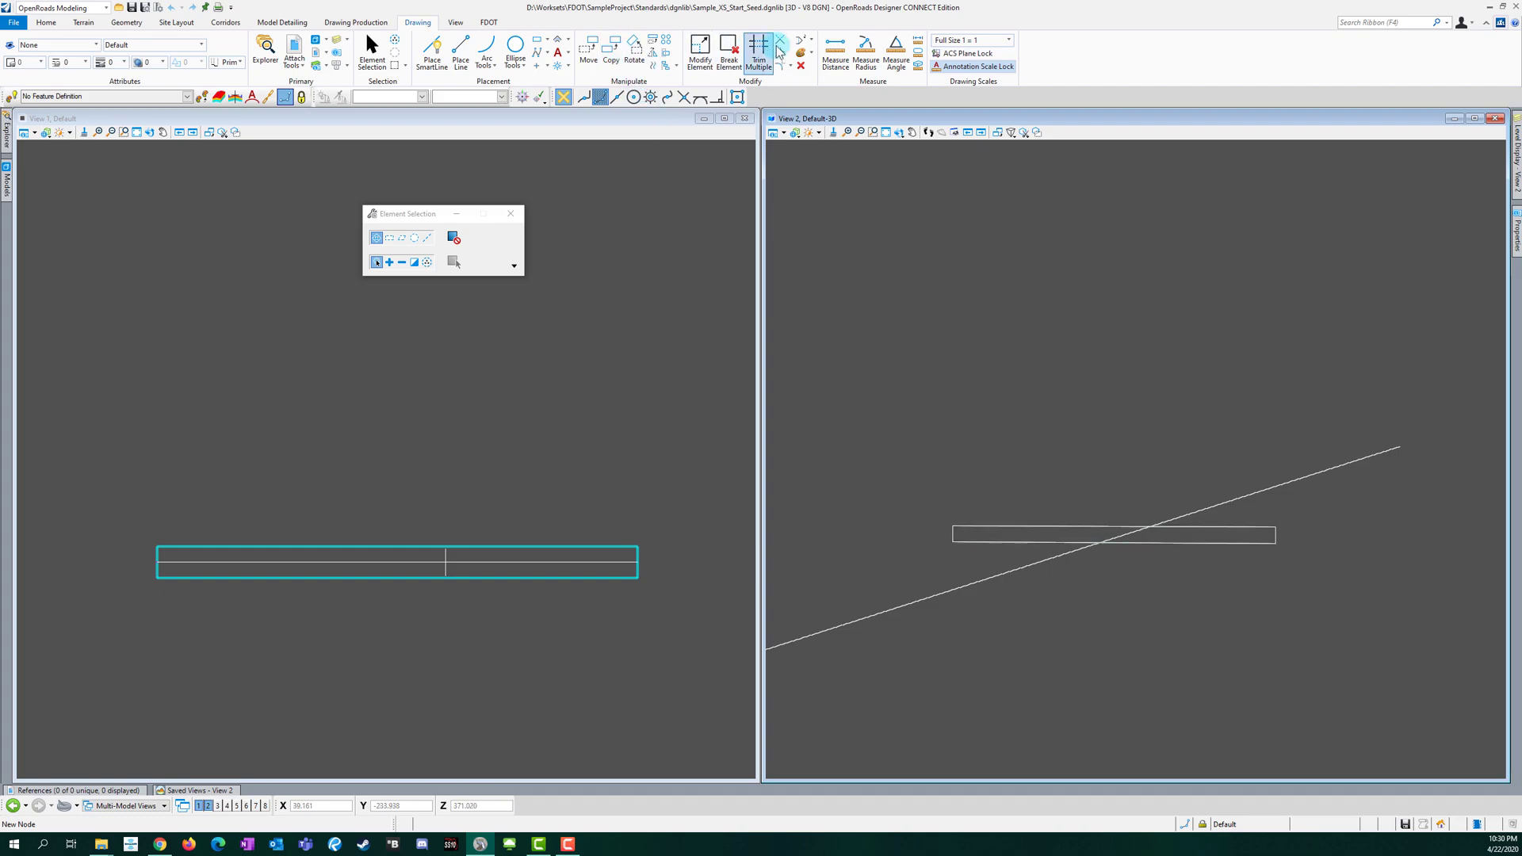
pyautogui.click(801, 52)
pyautogui.click(468, 253)
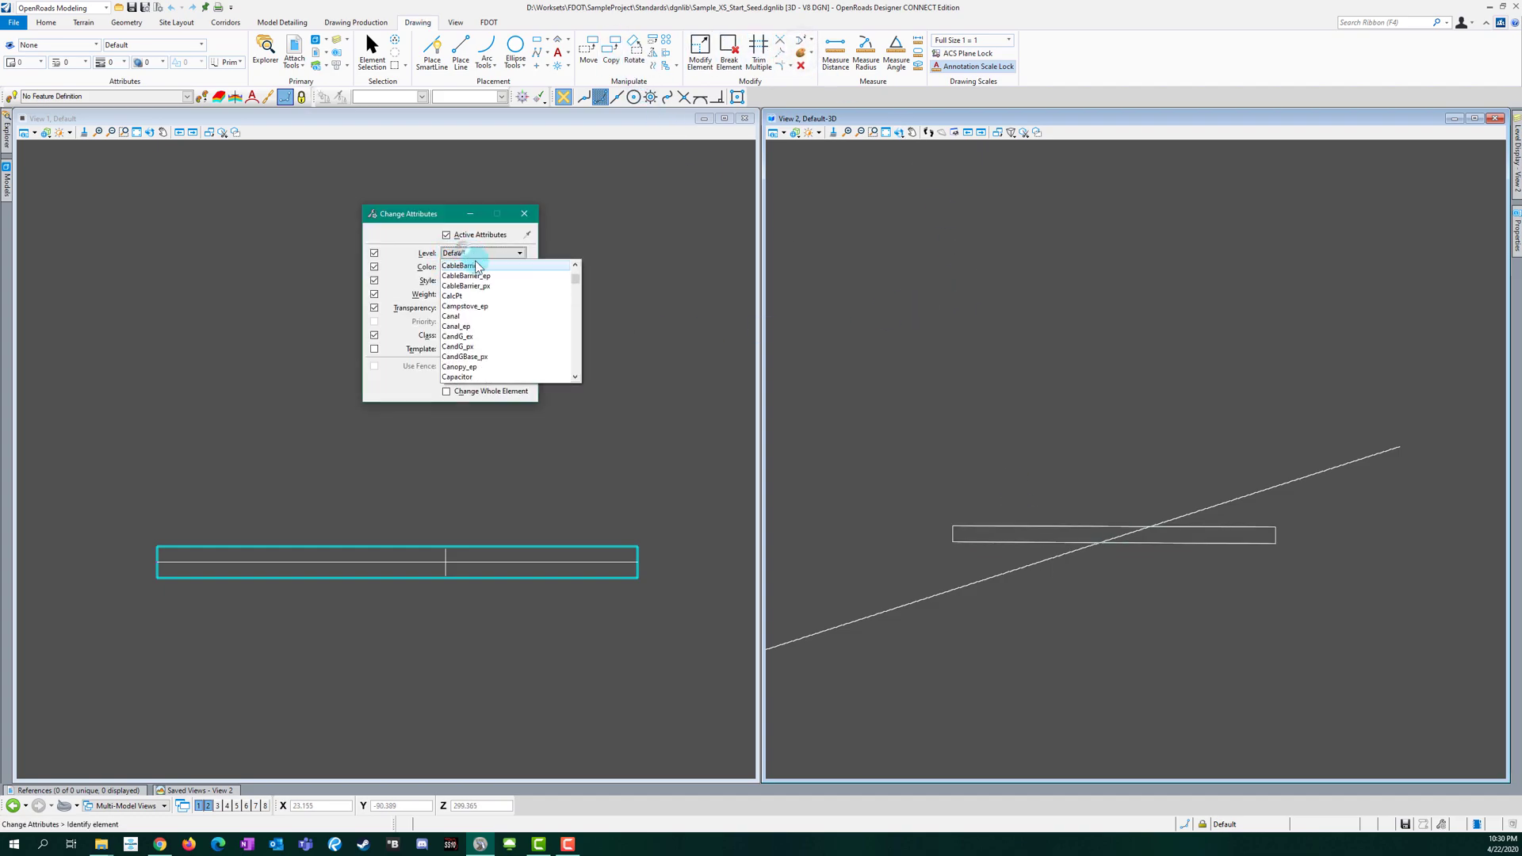
pyautogui.scroll(-5, 498, 333)
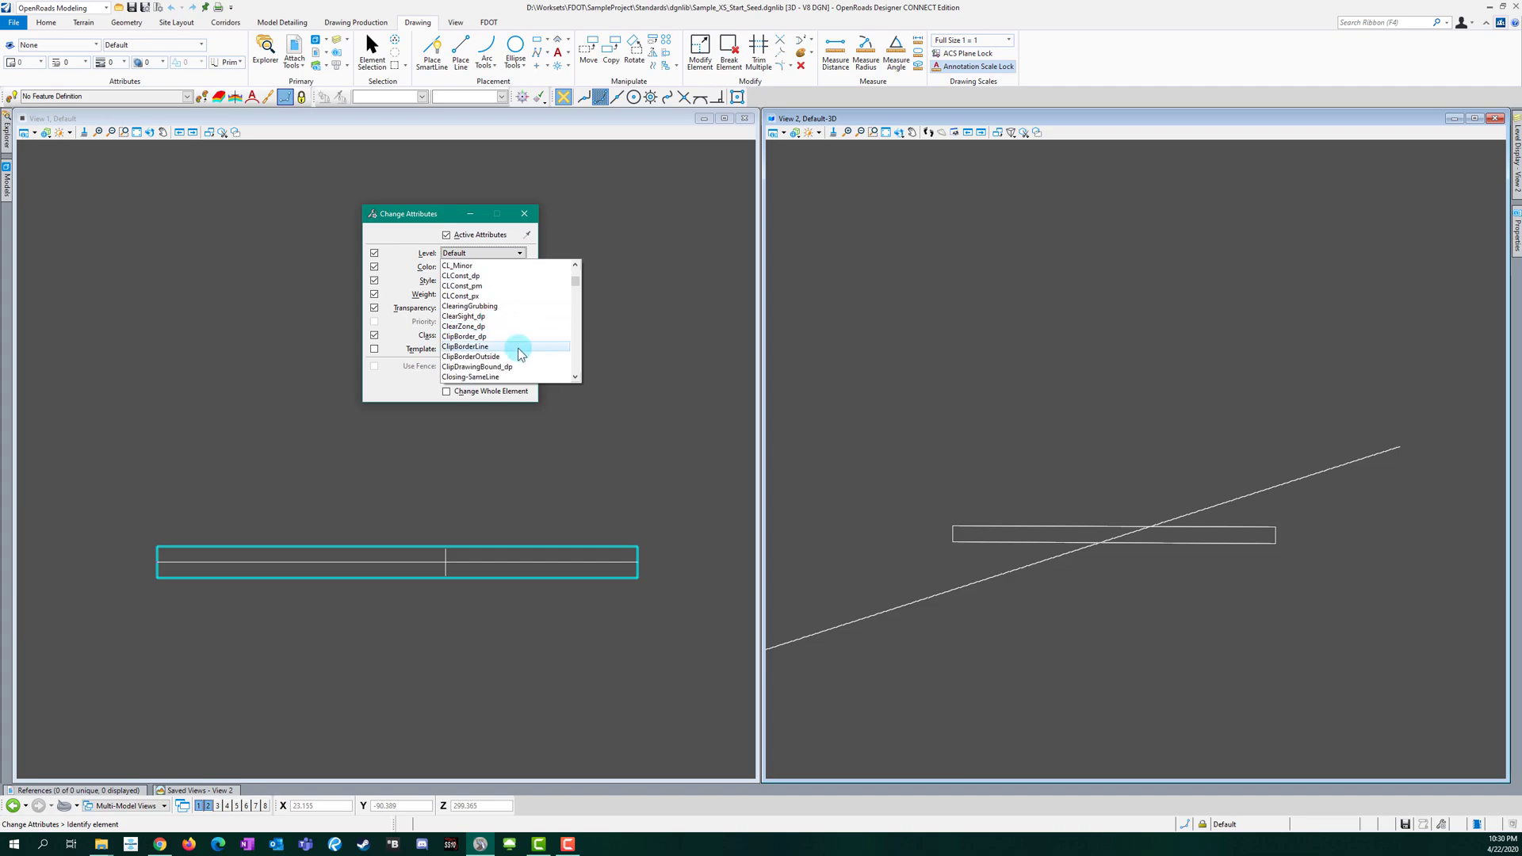
pyautogui.click(498, 373)
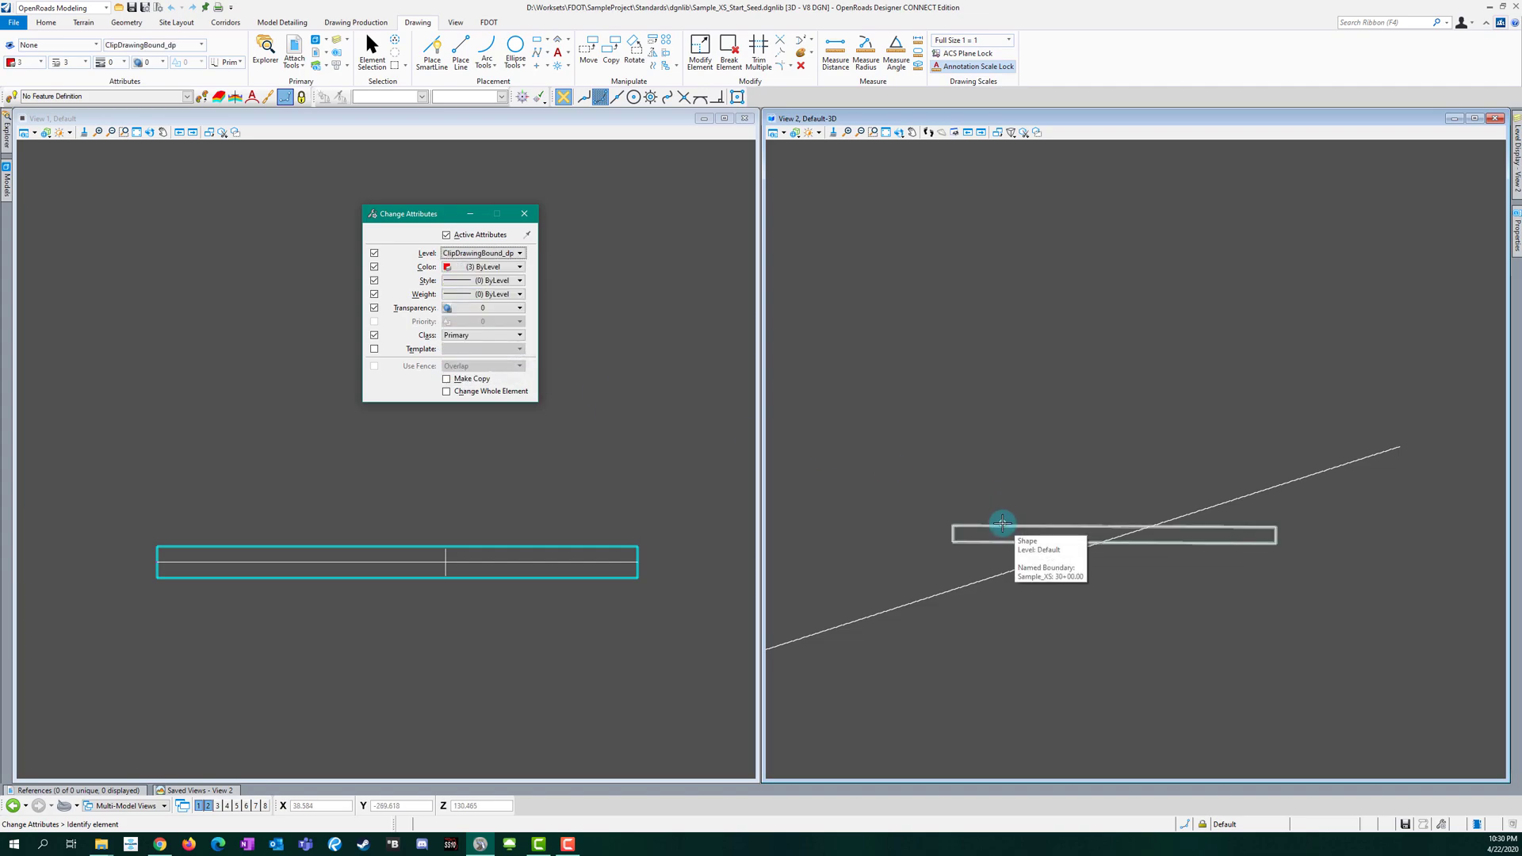
pyautogui.click(1002, 524)
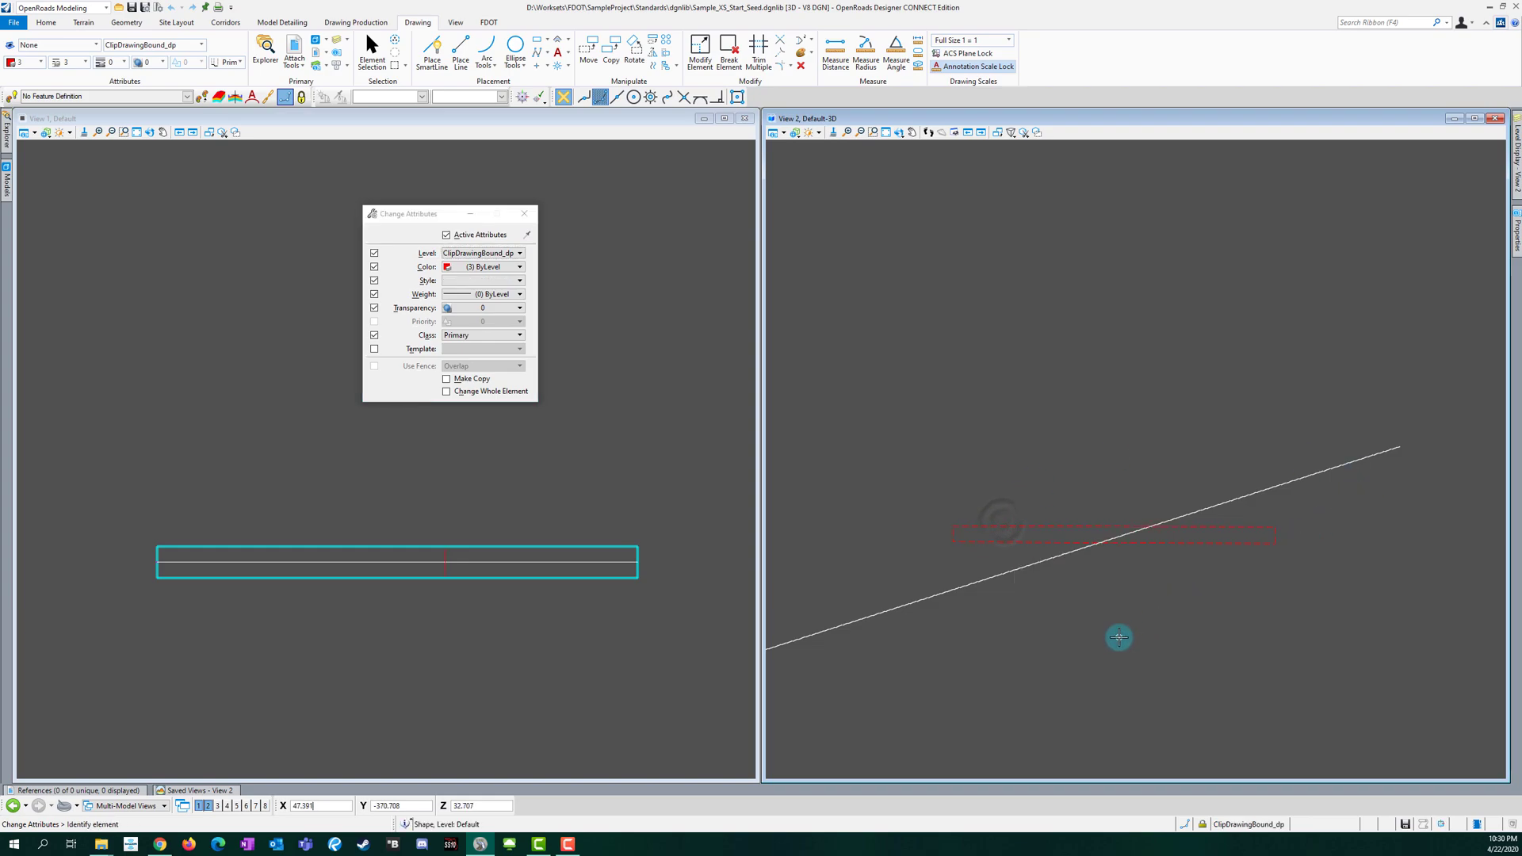
pyautogui.press('Escape')
# Step: Switch the view group to Default and inspect the named boundary around the horizontal line
pyautogui.click(126, 805)
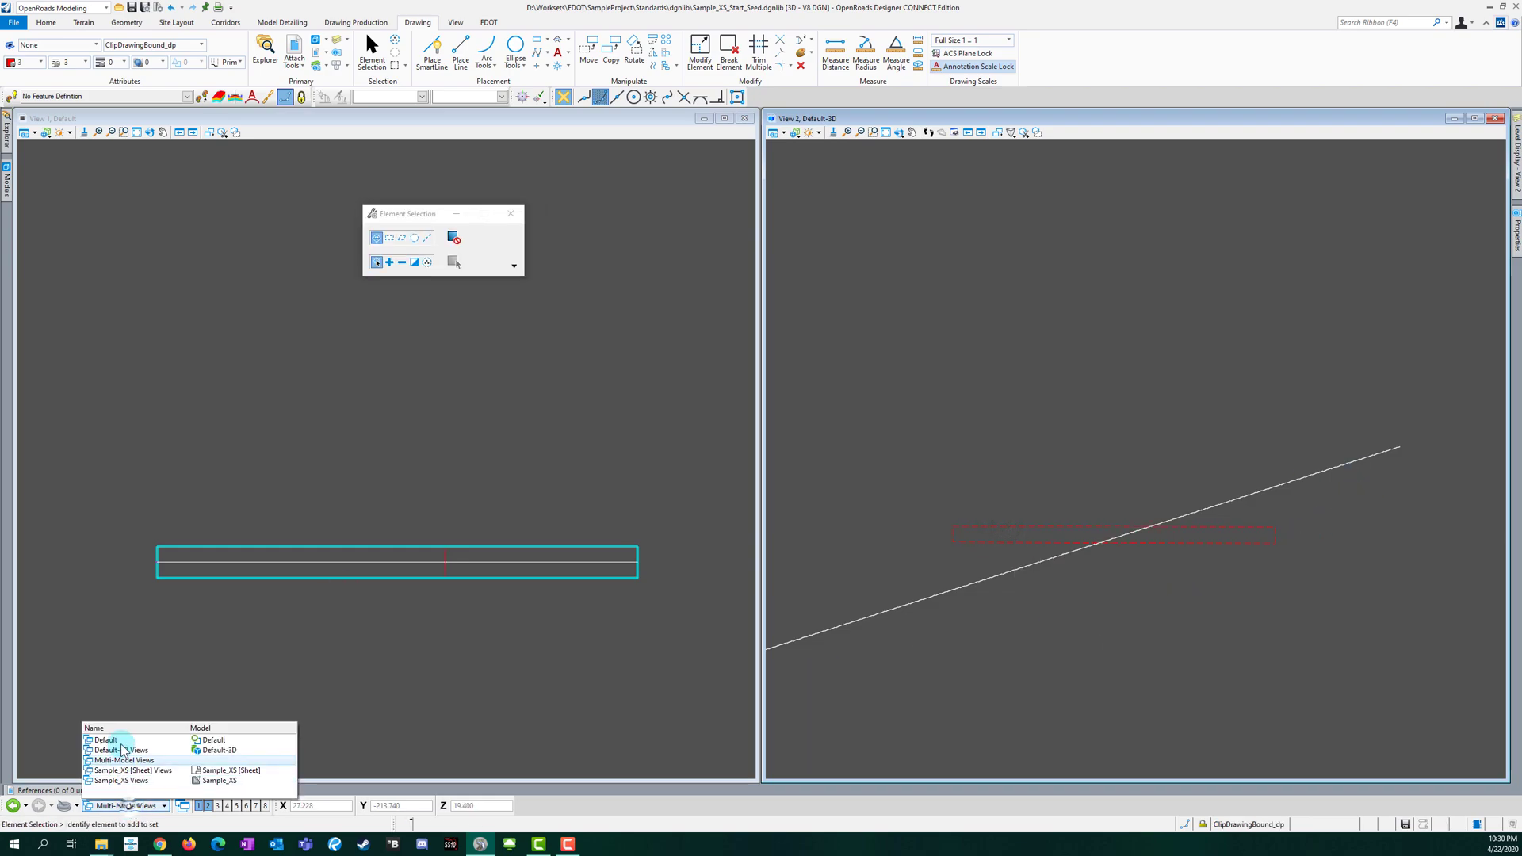
pyautogui.click(107, 740)
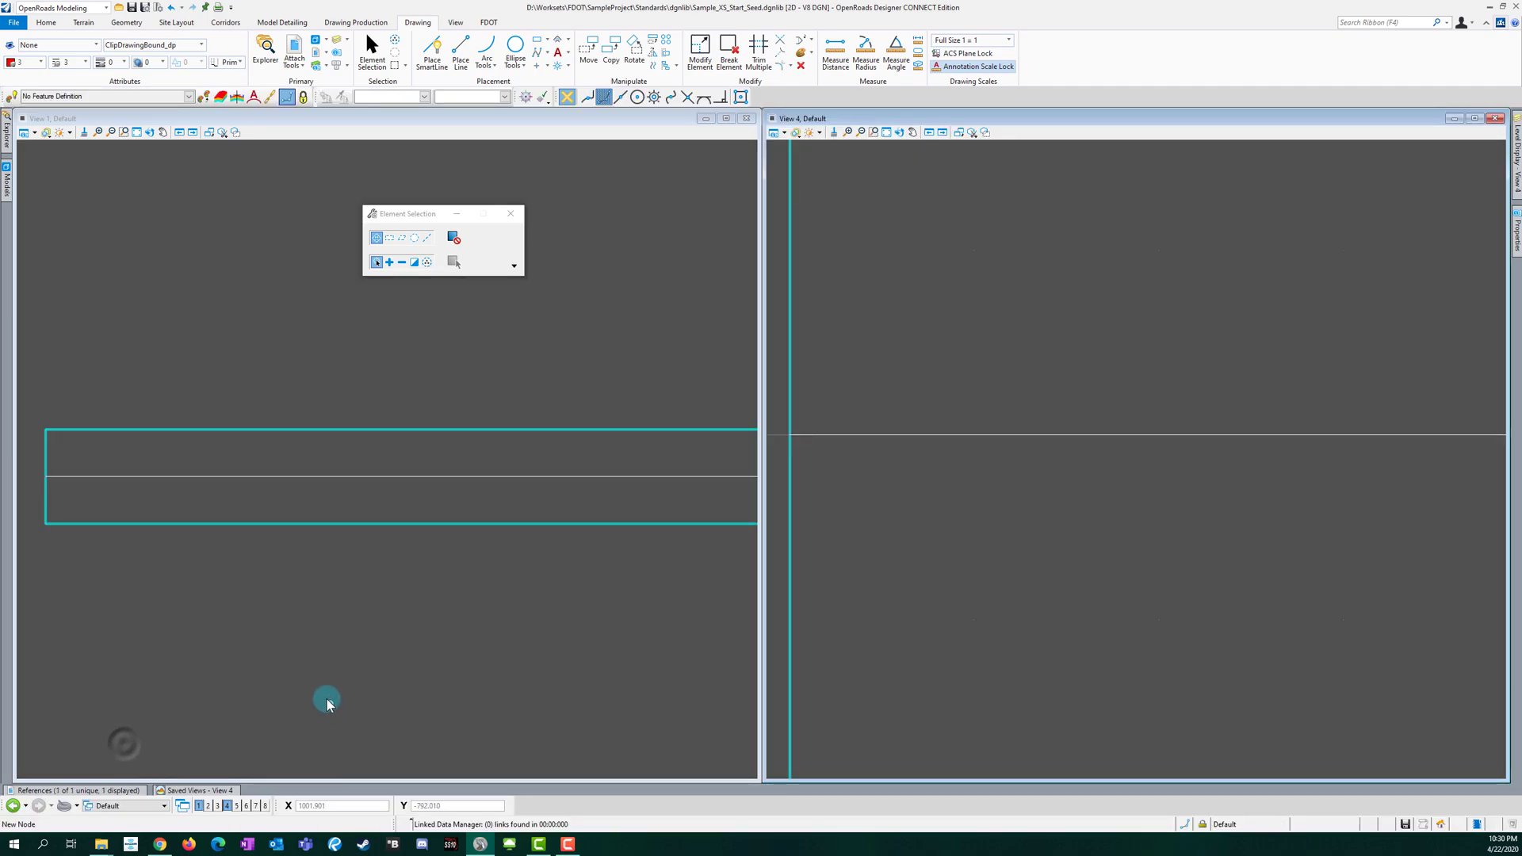
pyautogui.click(223, 475)
pyautogui.scroll(-2, 269, 562)
pyautogui.click(296, 601)
pyautogui.scroll(-2, 336, 648)
# Step: Switch the view group to Sample_XS Views to display the cross section drawing model
pyautogui.click(57, 816)
pyautogui.click(121, 777)
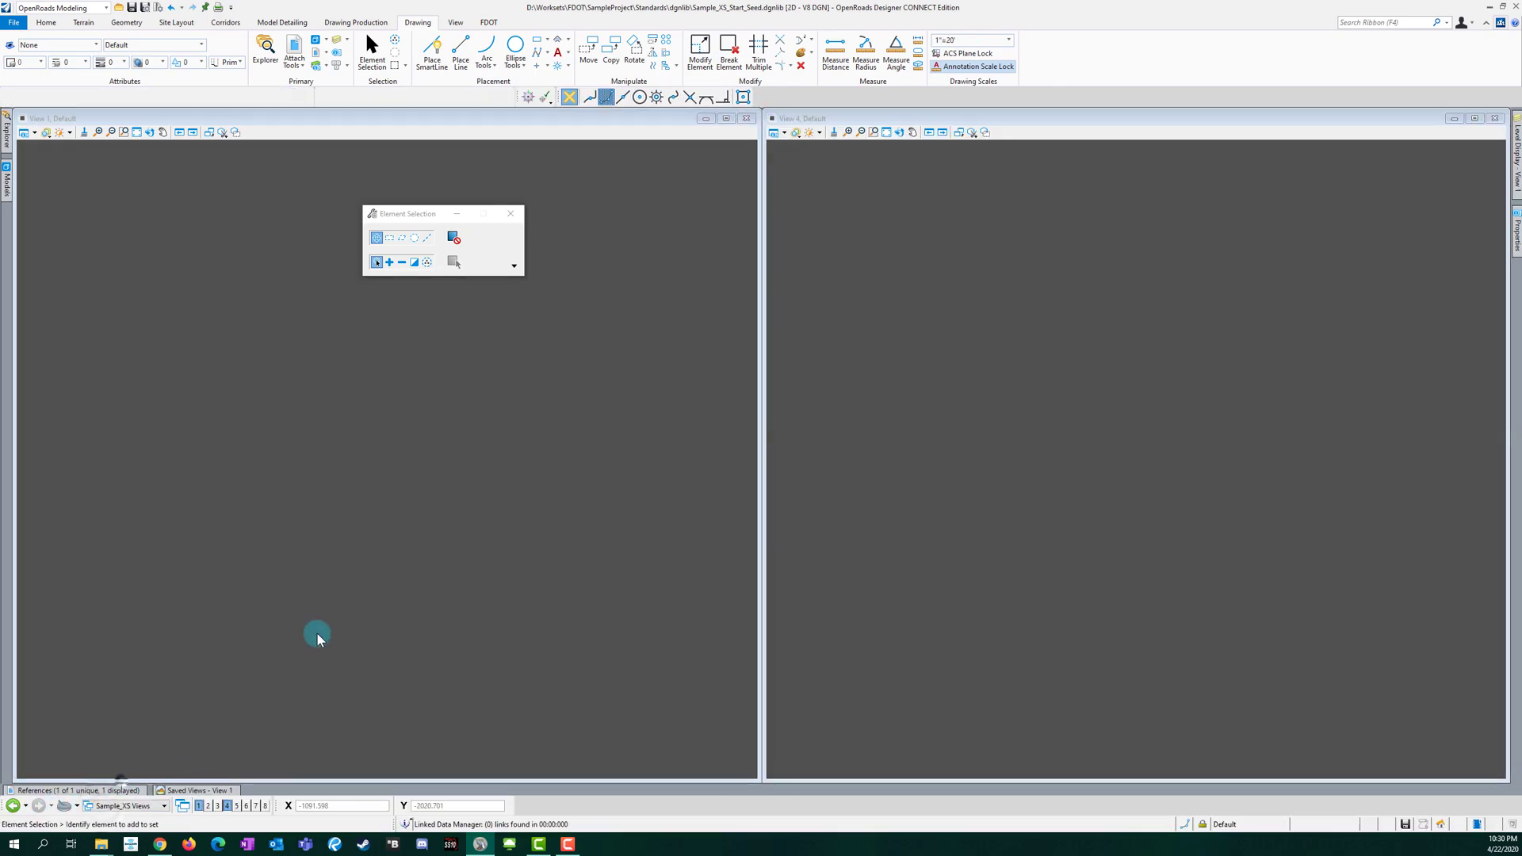
pyautogui.click(944, 536)
pyautogui.click(814, 675)
pyautogui.click(421, 651)
# Step: Set Display Overrides to Never for the Default-3D reference in the Sample_XS drawing model, keeping Live Nesting at depth 99
pyautogui.click(111, 791)
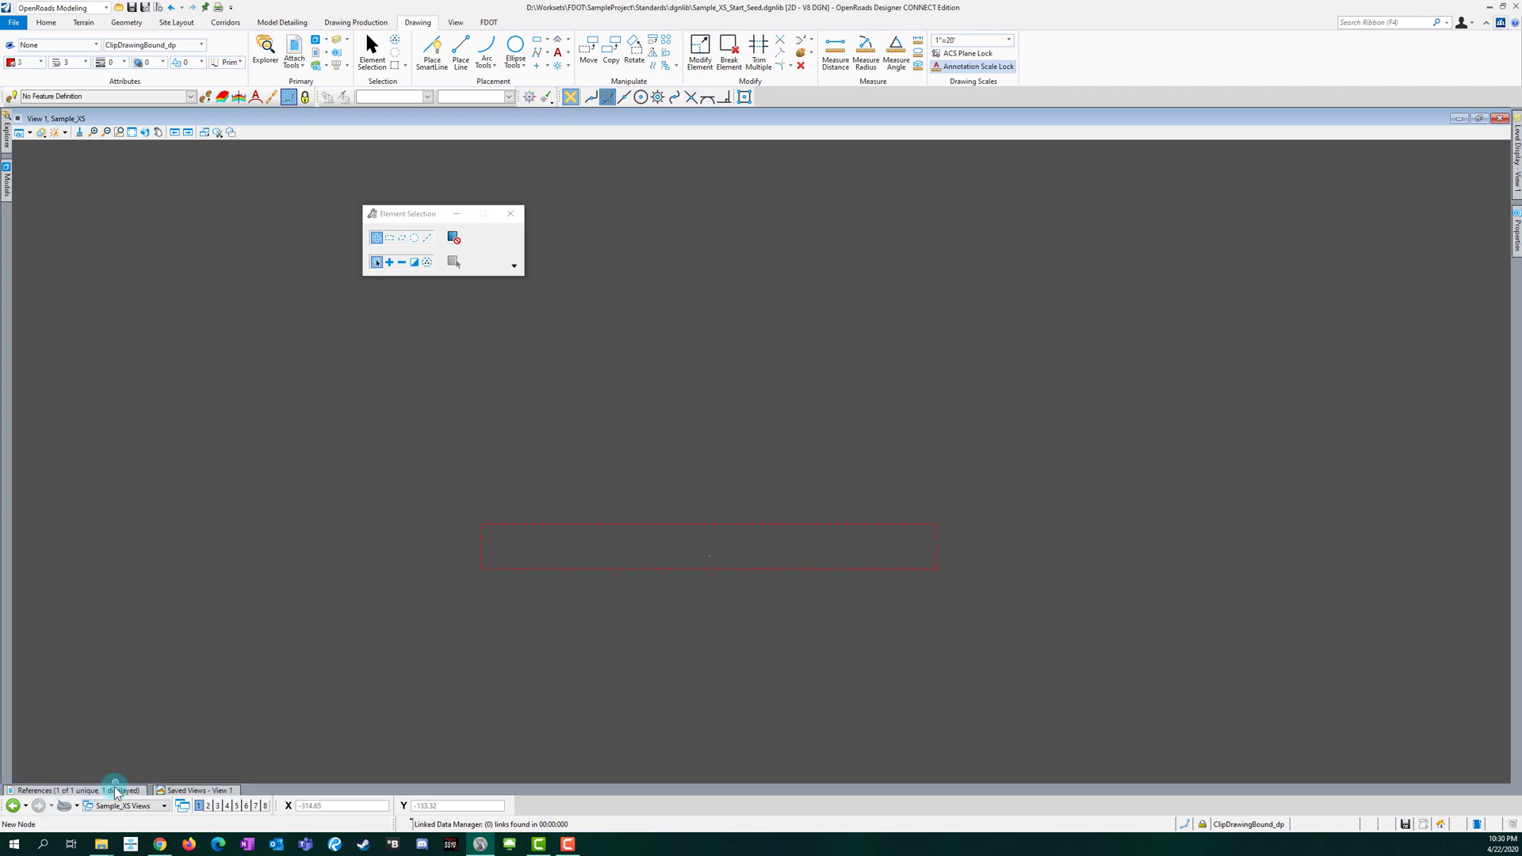
pyautogui.click(243, 633)
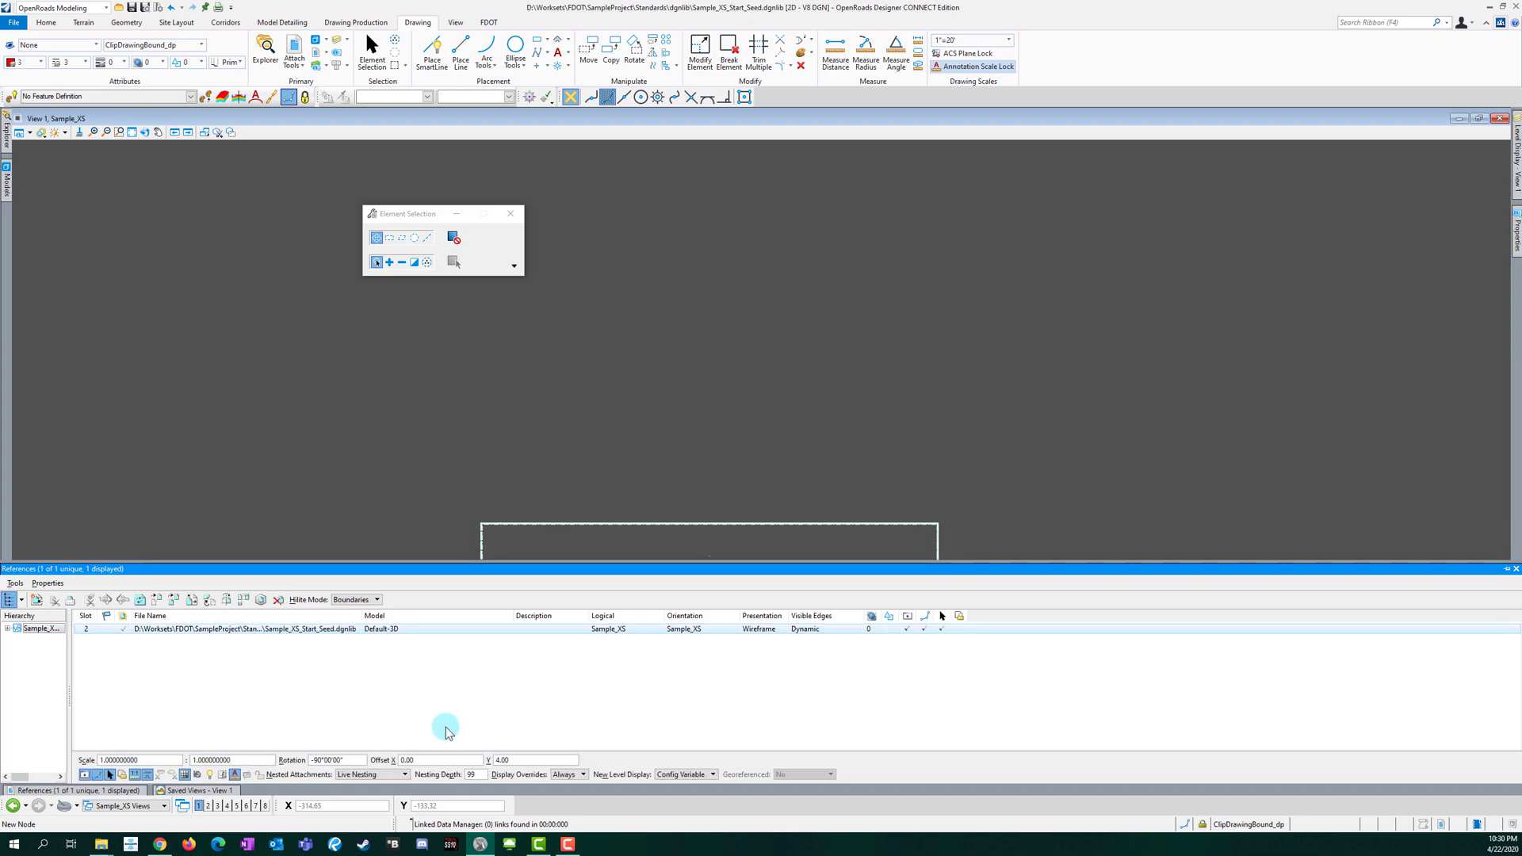
pyautogui.click(579, 777)
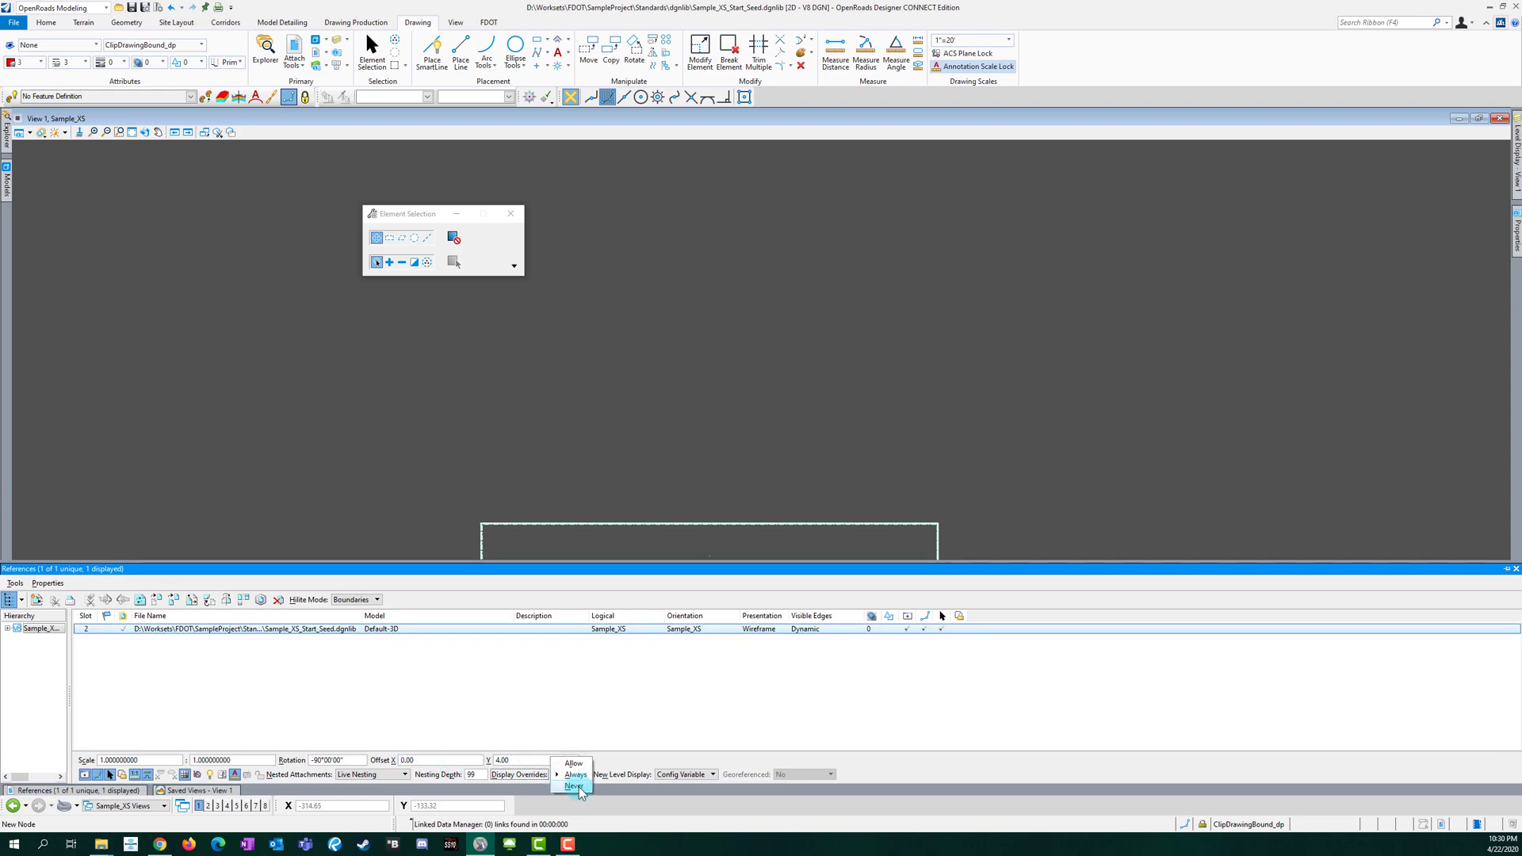
pyautogui.click(577, 786)
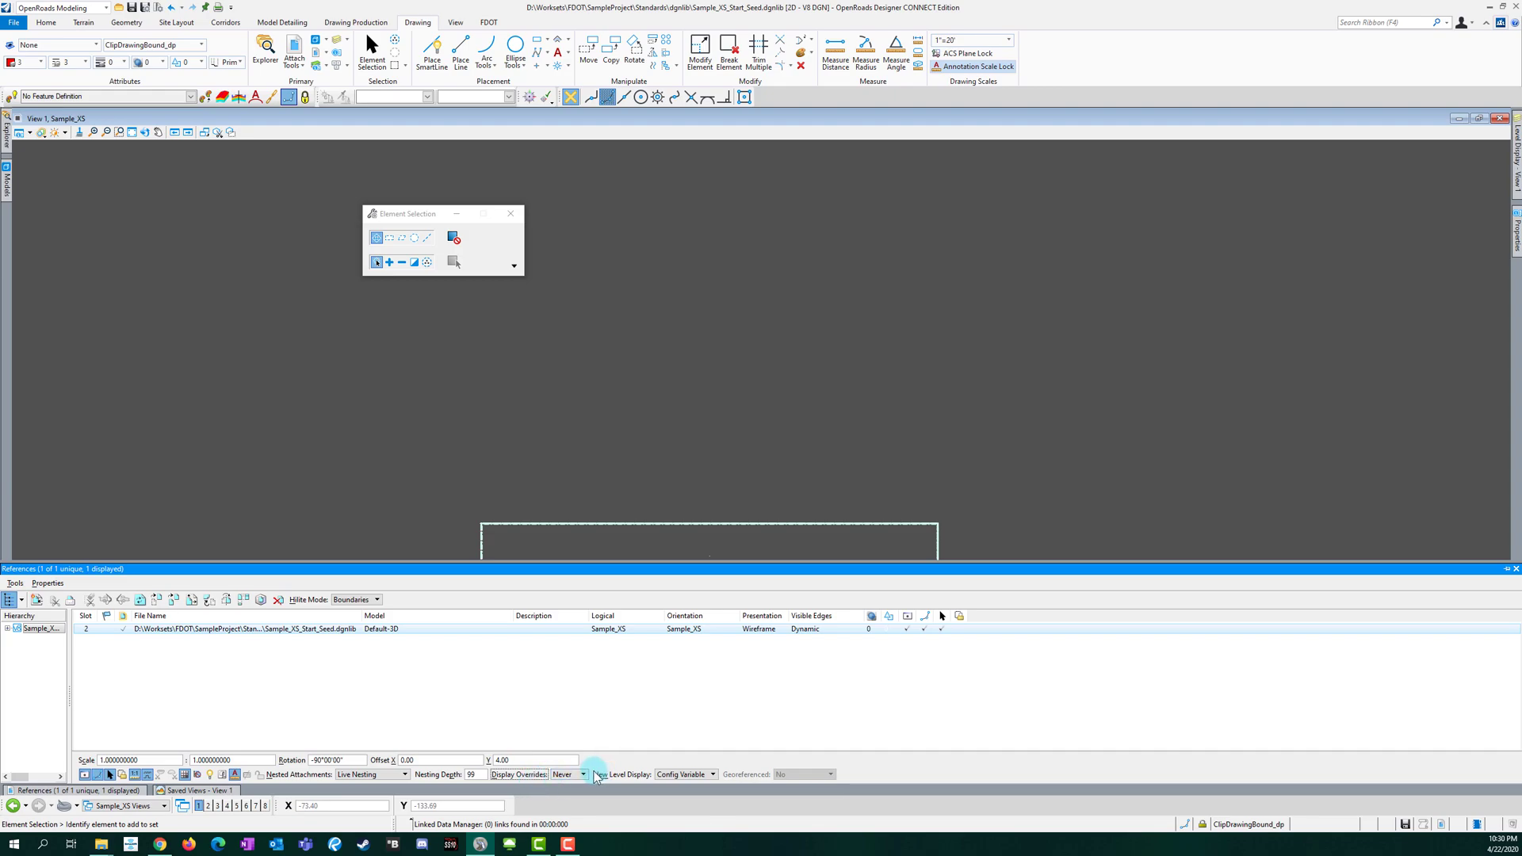
pyautogui.click(581, 775)
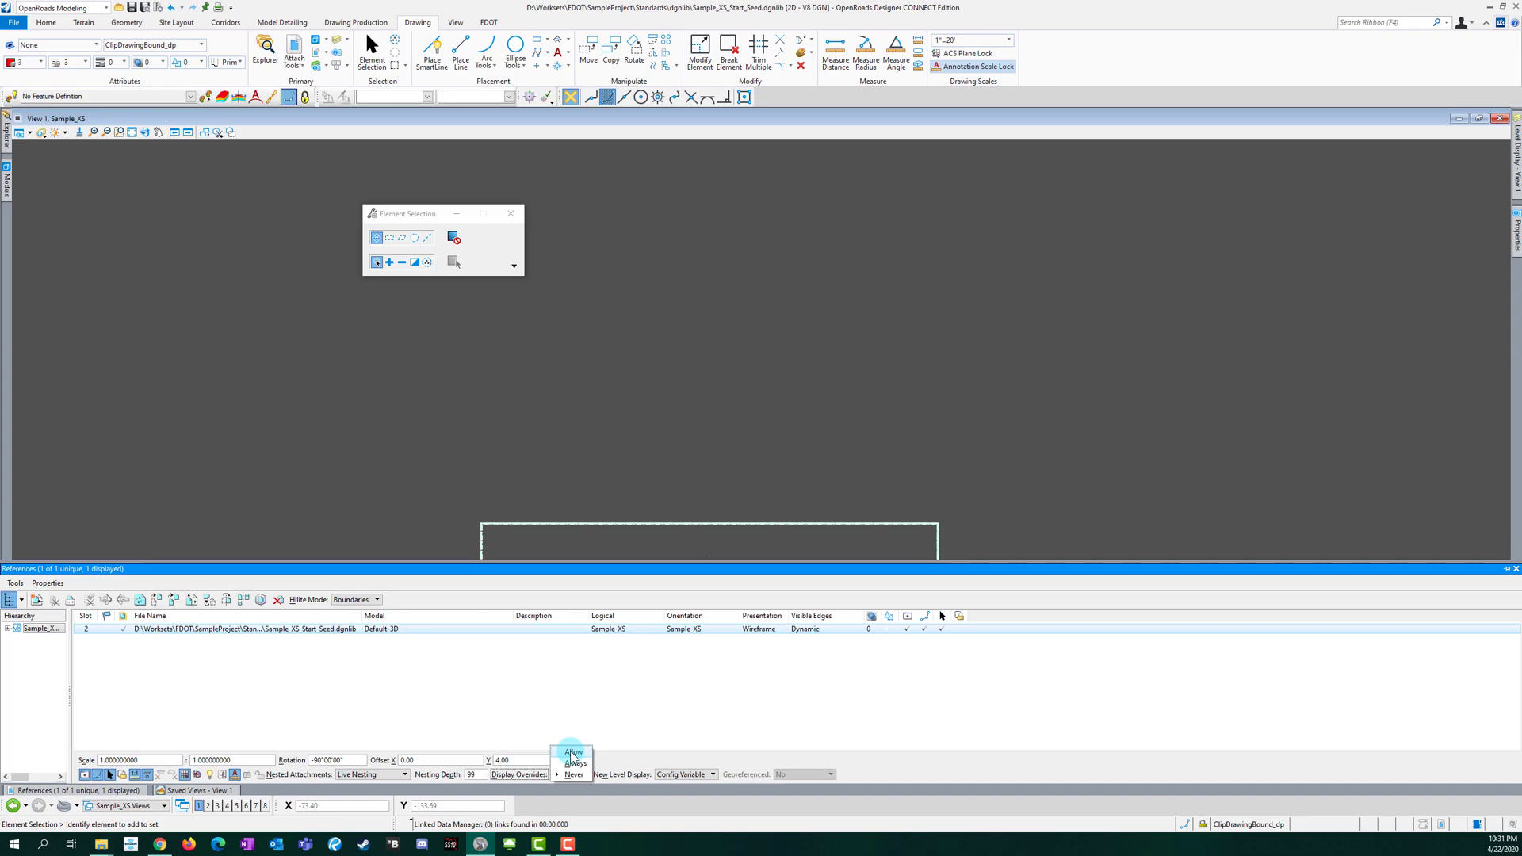
pyautogui.click(572, 775)
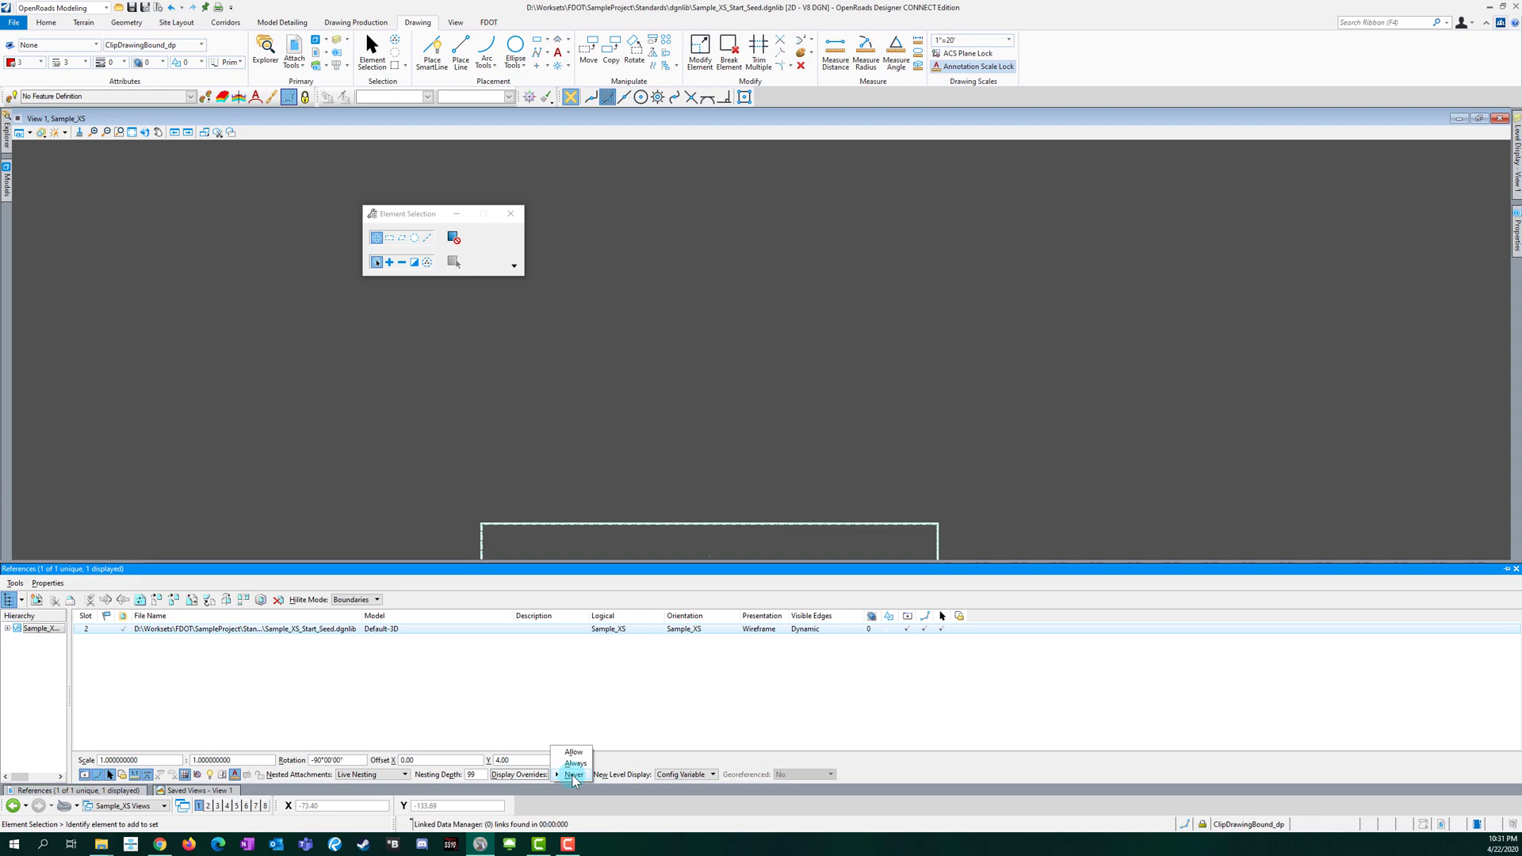
pyautogui.click(573, 775)
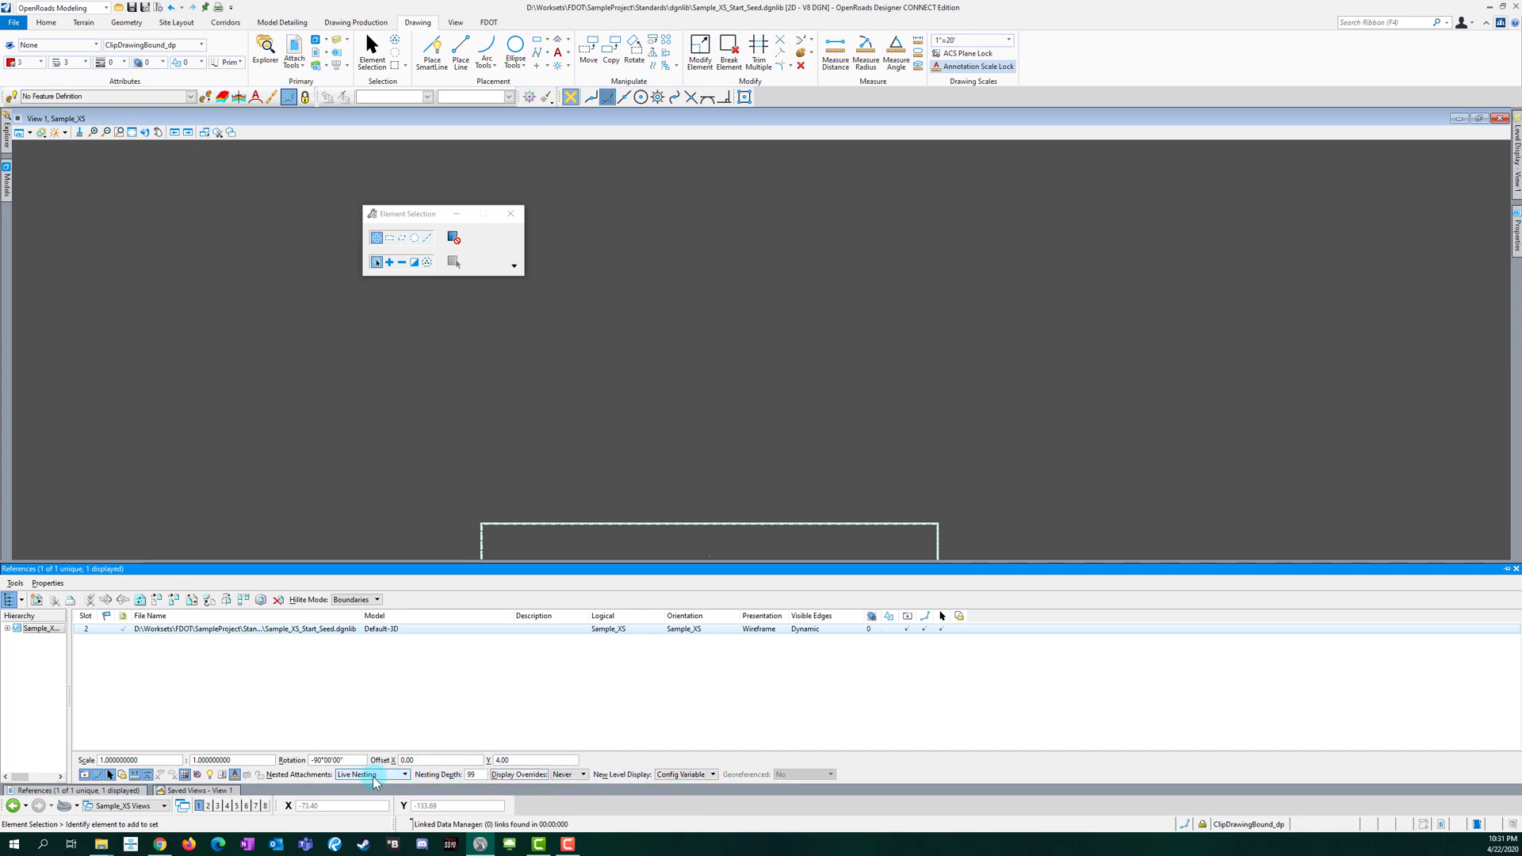
pyautogui.doubleClick(474, 774)
pyautogui.click(908, 638)
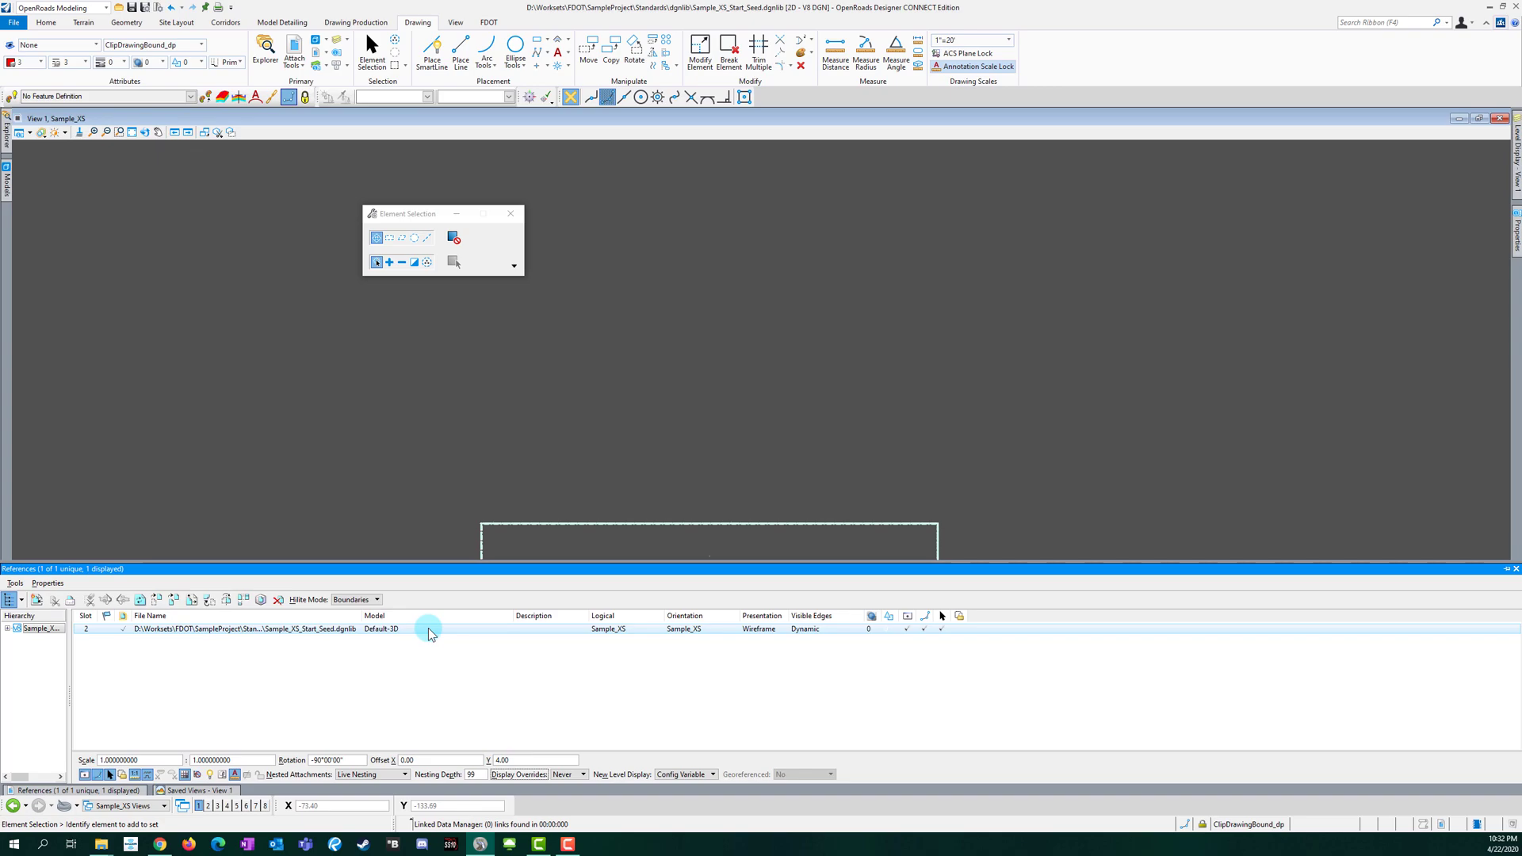
# Step: In the Sample_XS [Sheet] model, move the Sample_XS reference with its boundary straight down to just above the title block
pyautogui.click(125, 807)
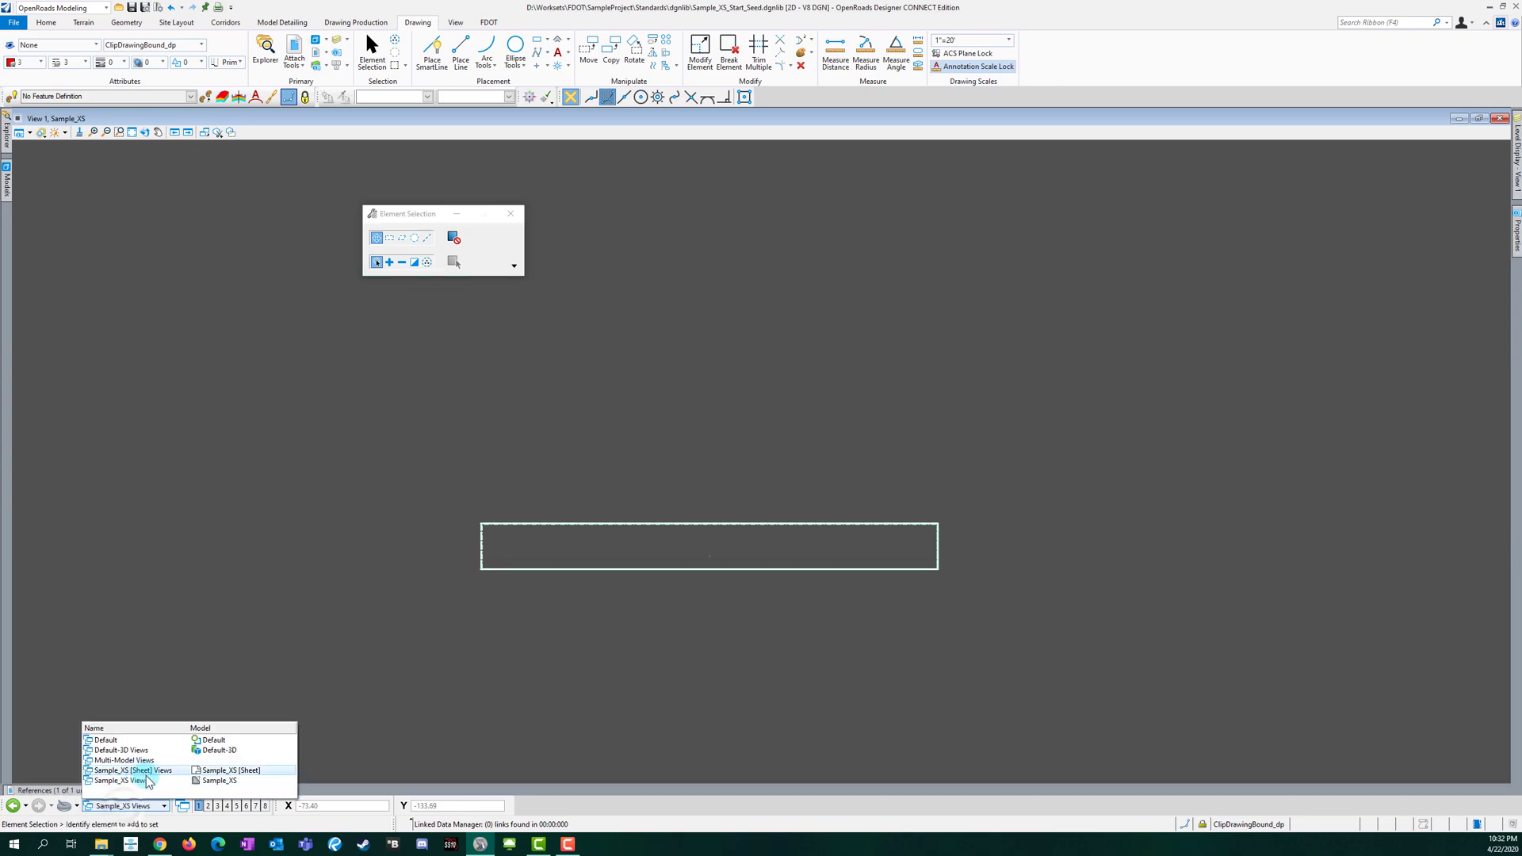
pyautogui.click(142, 771)
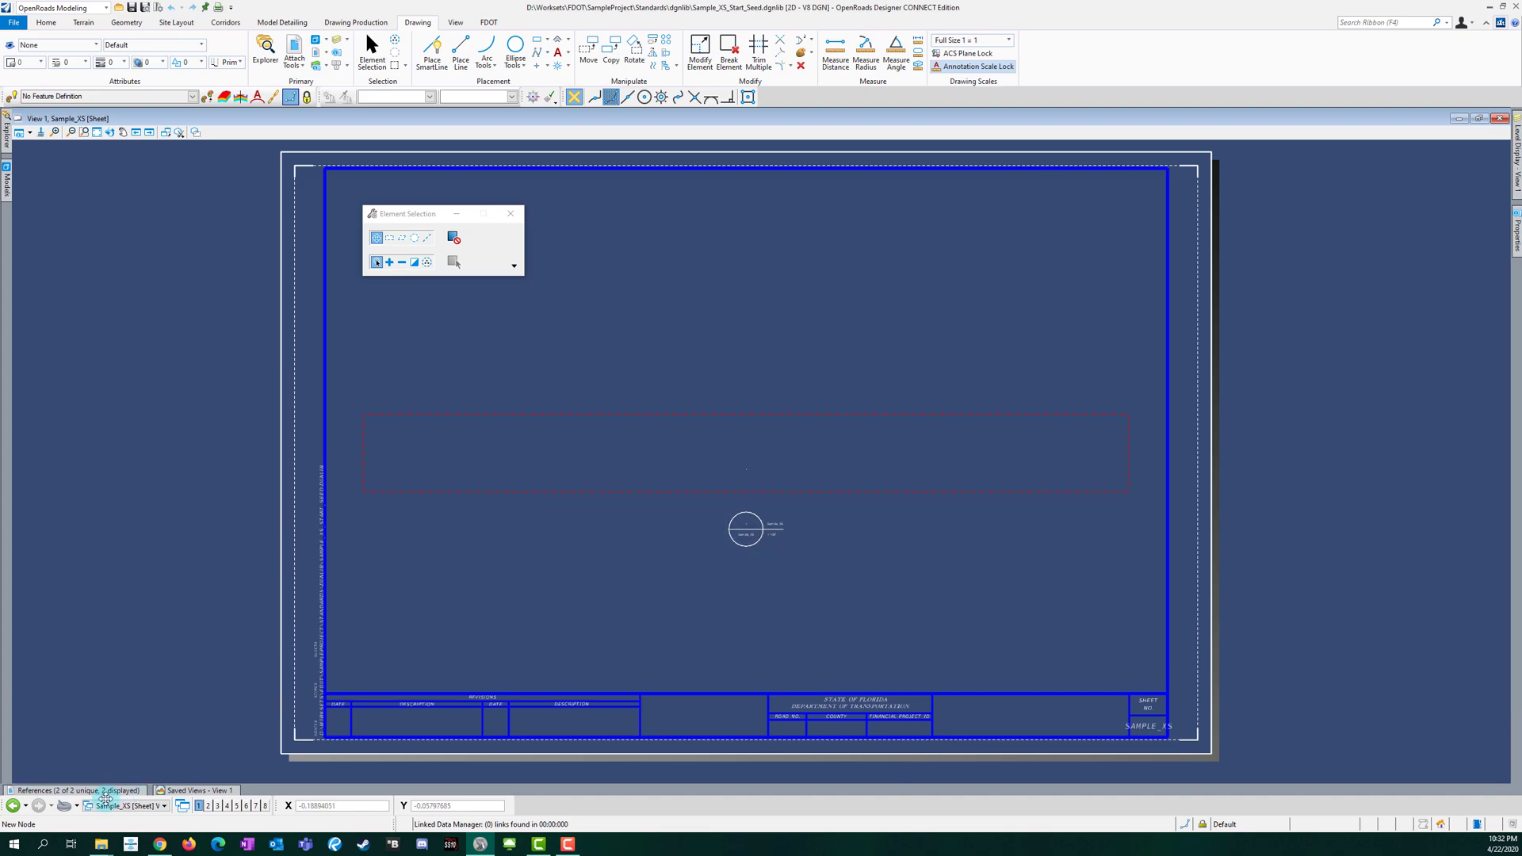
pyautogui.moveTo(111, 791)
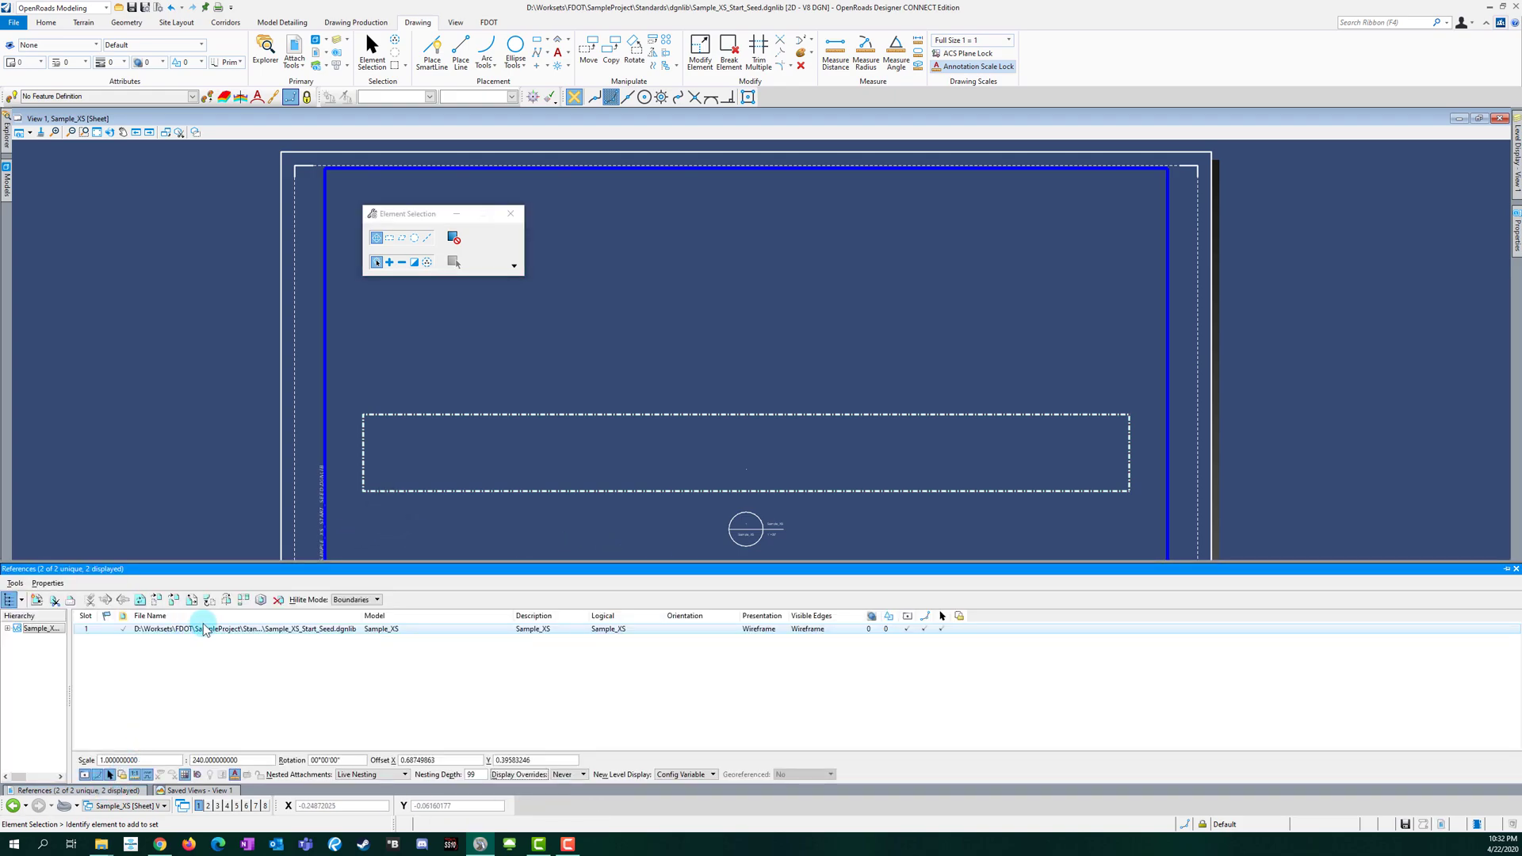
pyautogui.rightClick(199, 628)
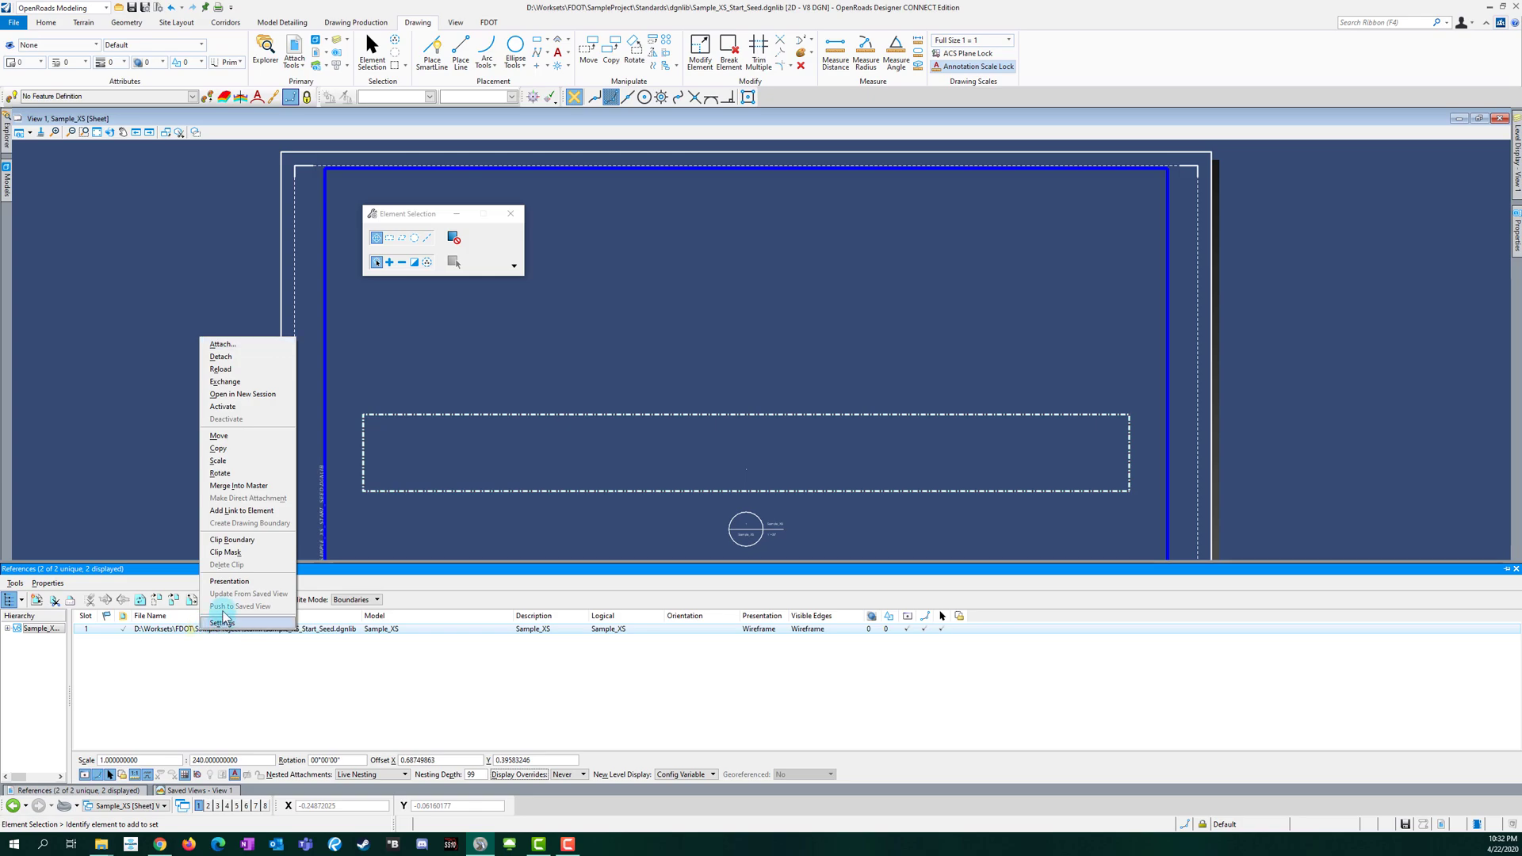
pyautogui.click(242, 438)
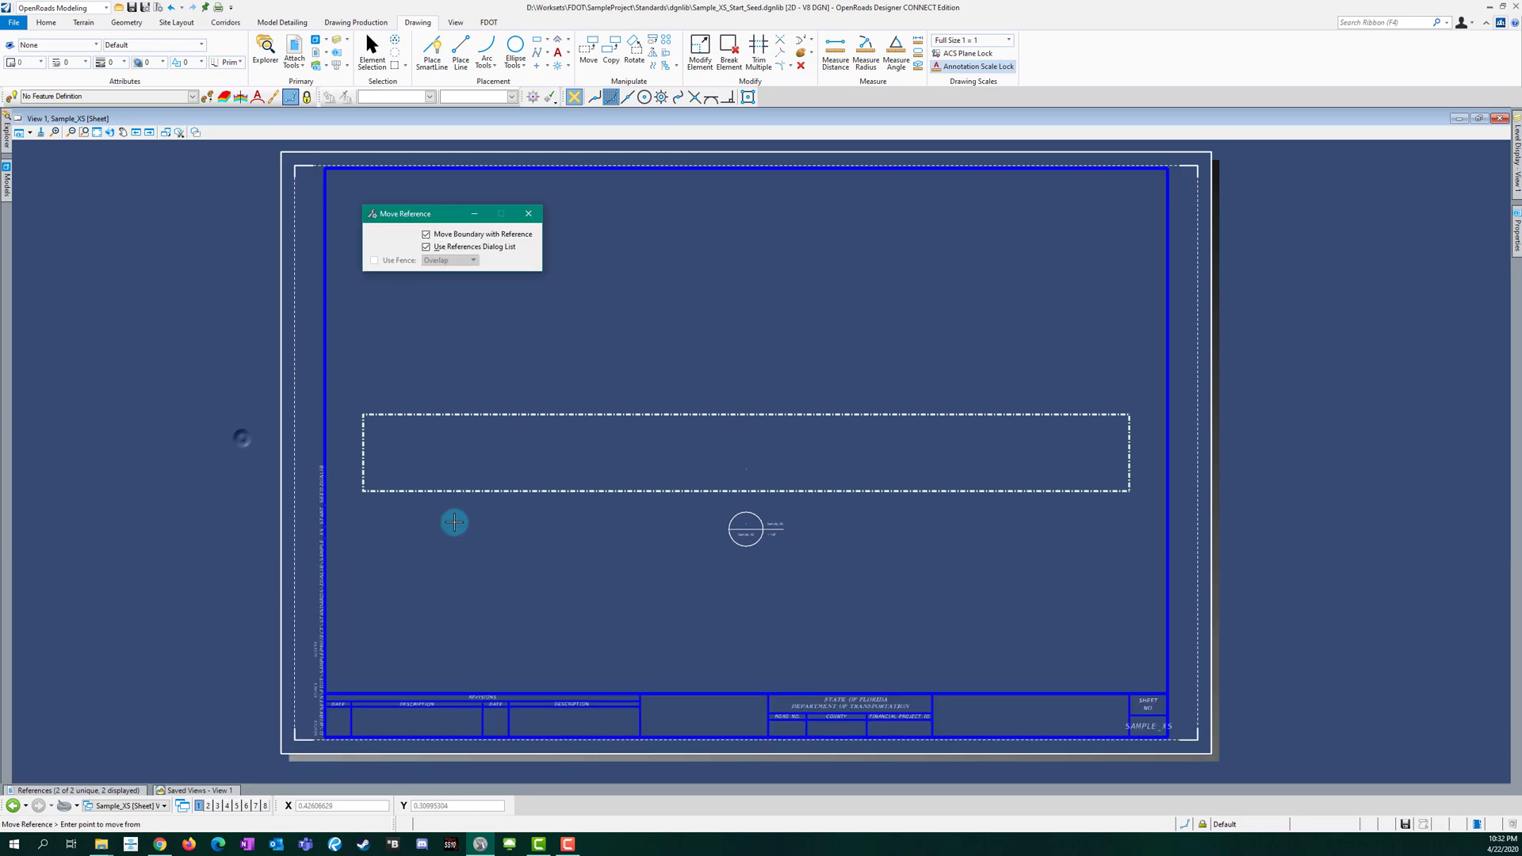
pyautogui.click(363, 490)
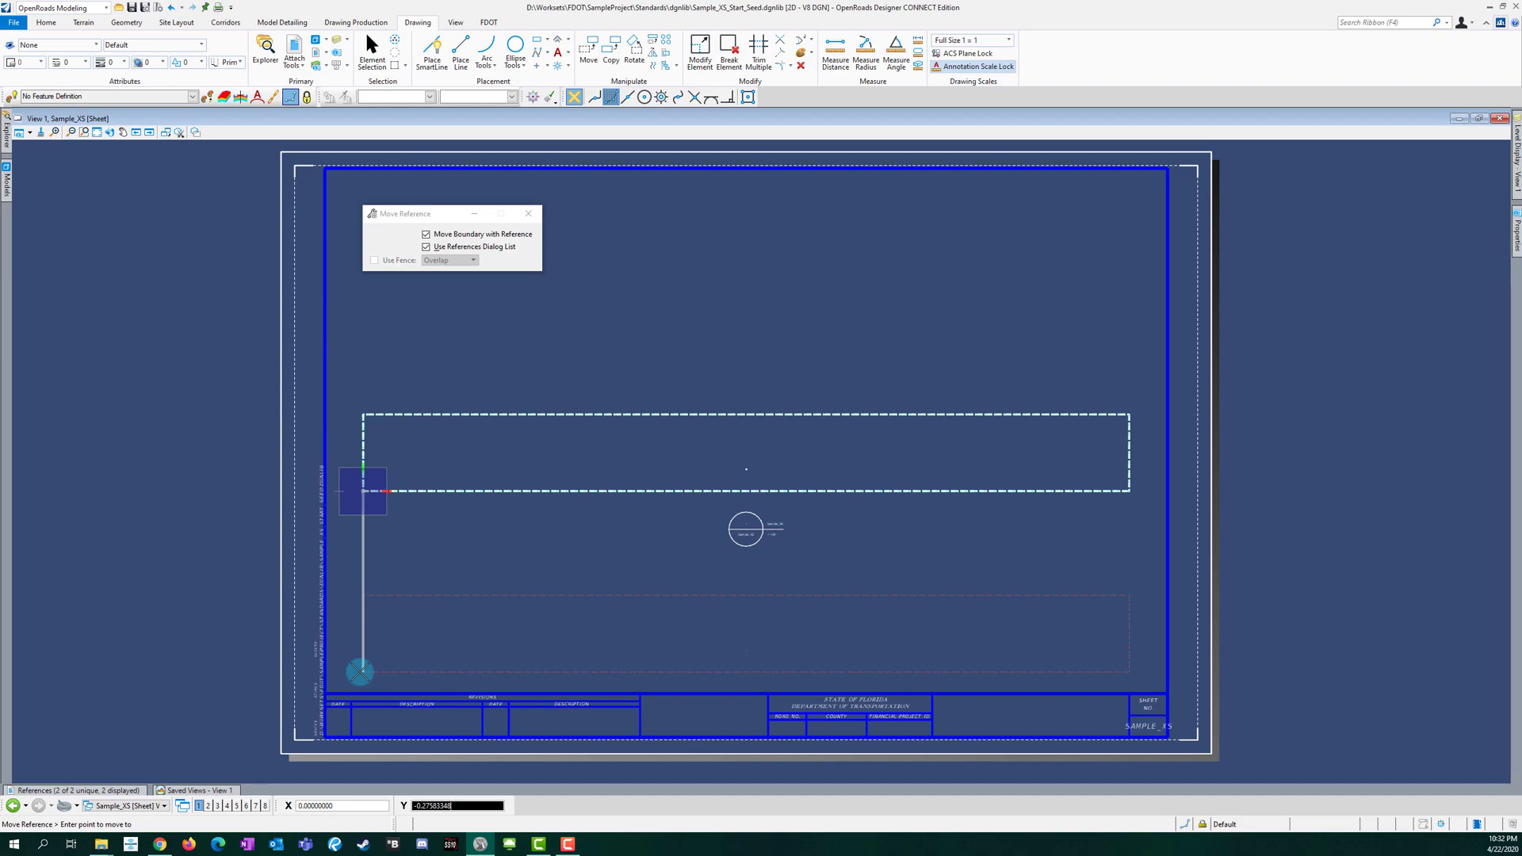
pyautogui.click(361, 671)
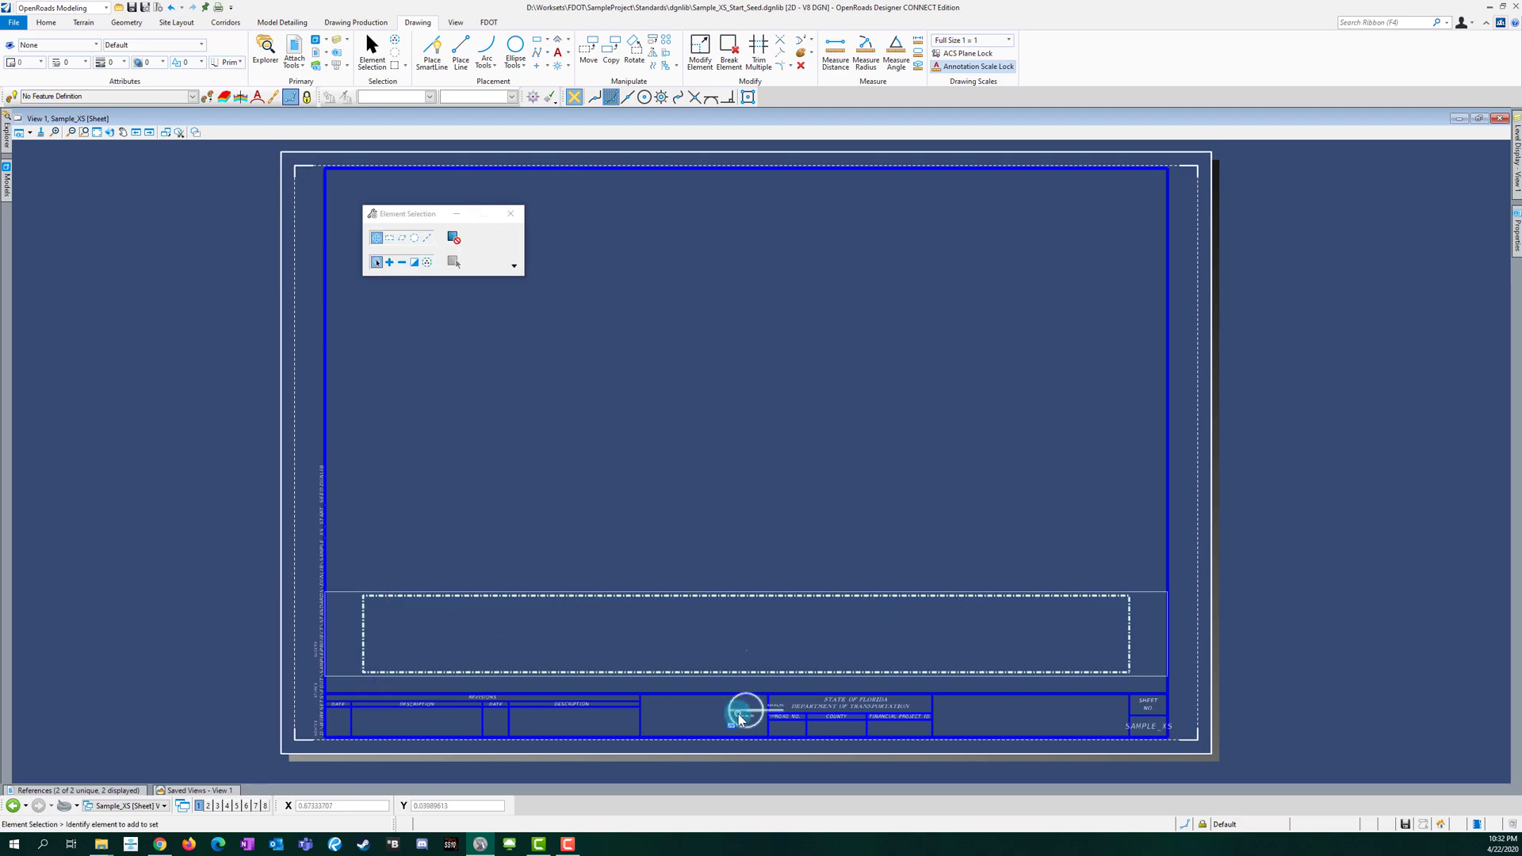
# Step: Move the drawing title callout off the sheet beside the border and fit its boundary frame to the Sample_XS reference's corners
pyautogui.moveTo(748, 717); pyautogui.dragTo(176, 646)
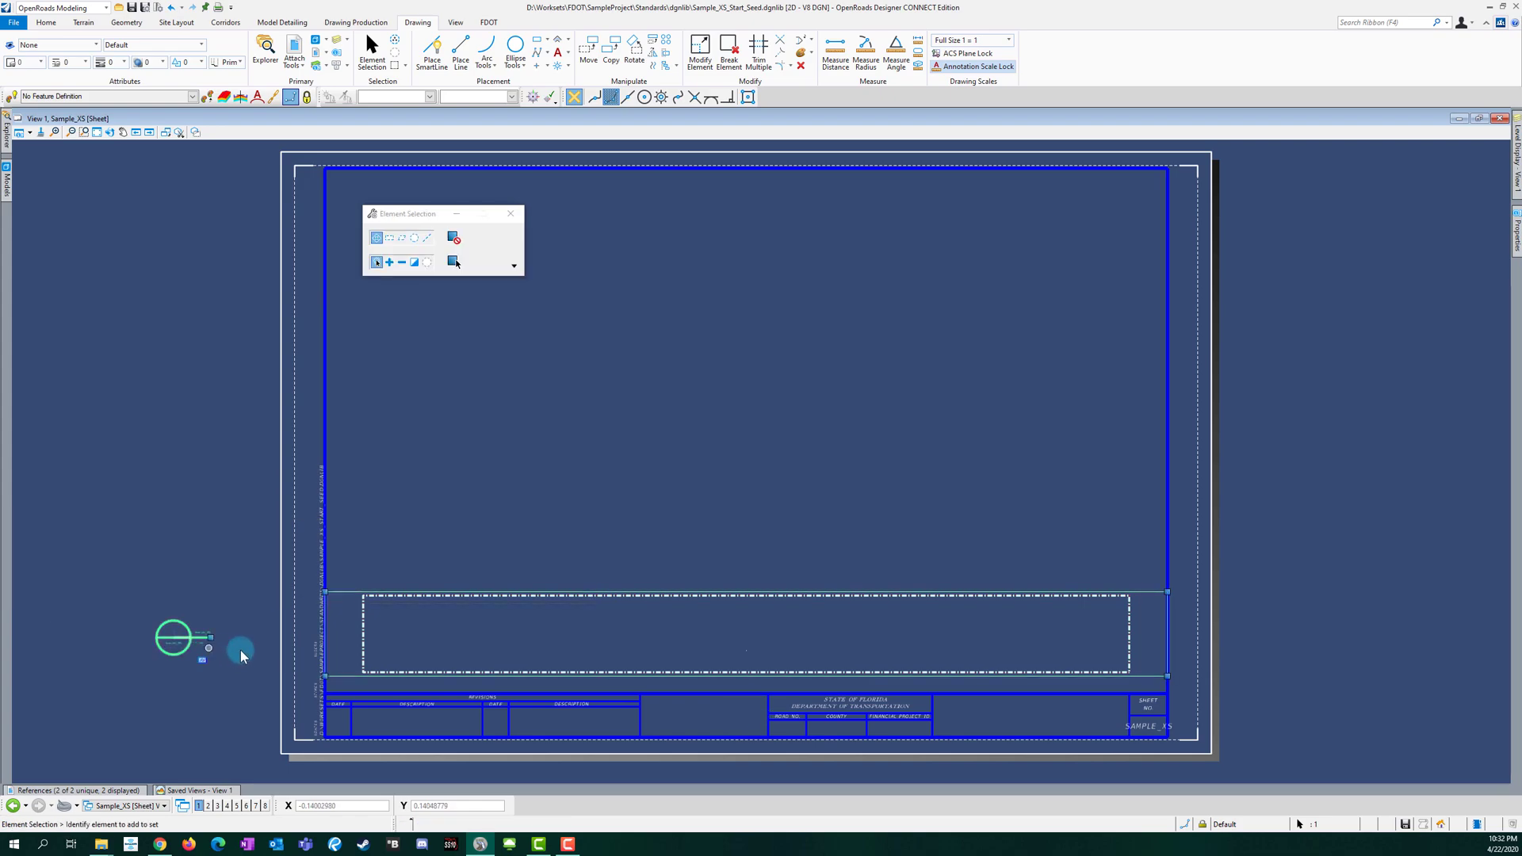
pyautogui.moveTo(326, 595); pyautogui.dragTo(363, 596)
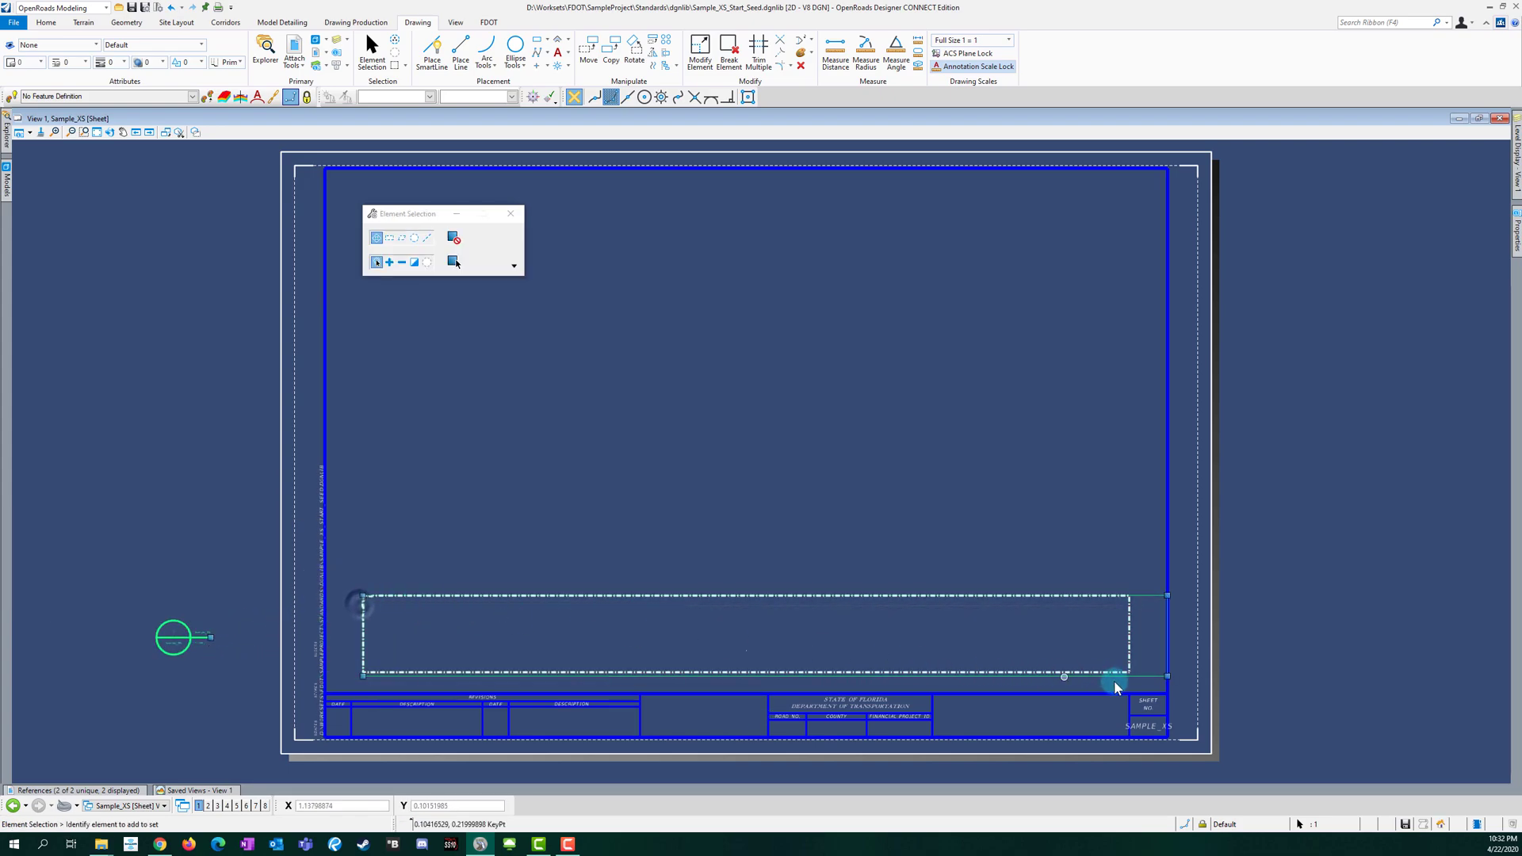
pyautogui.moveTo(1164, 677); pyautogui.dragTo(1129, 670)
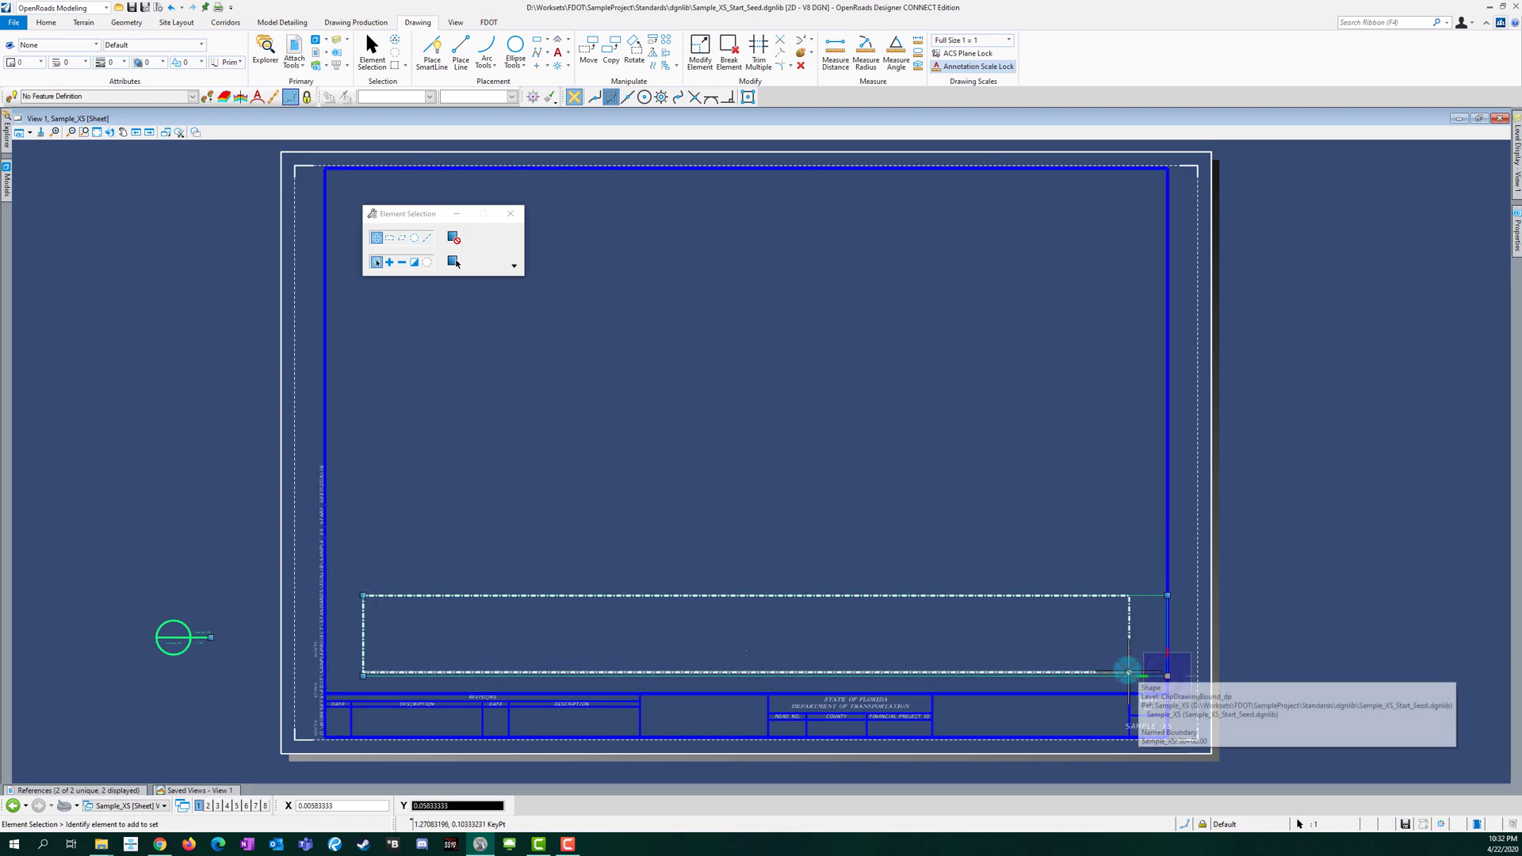
pyautogui.click(621, 507)
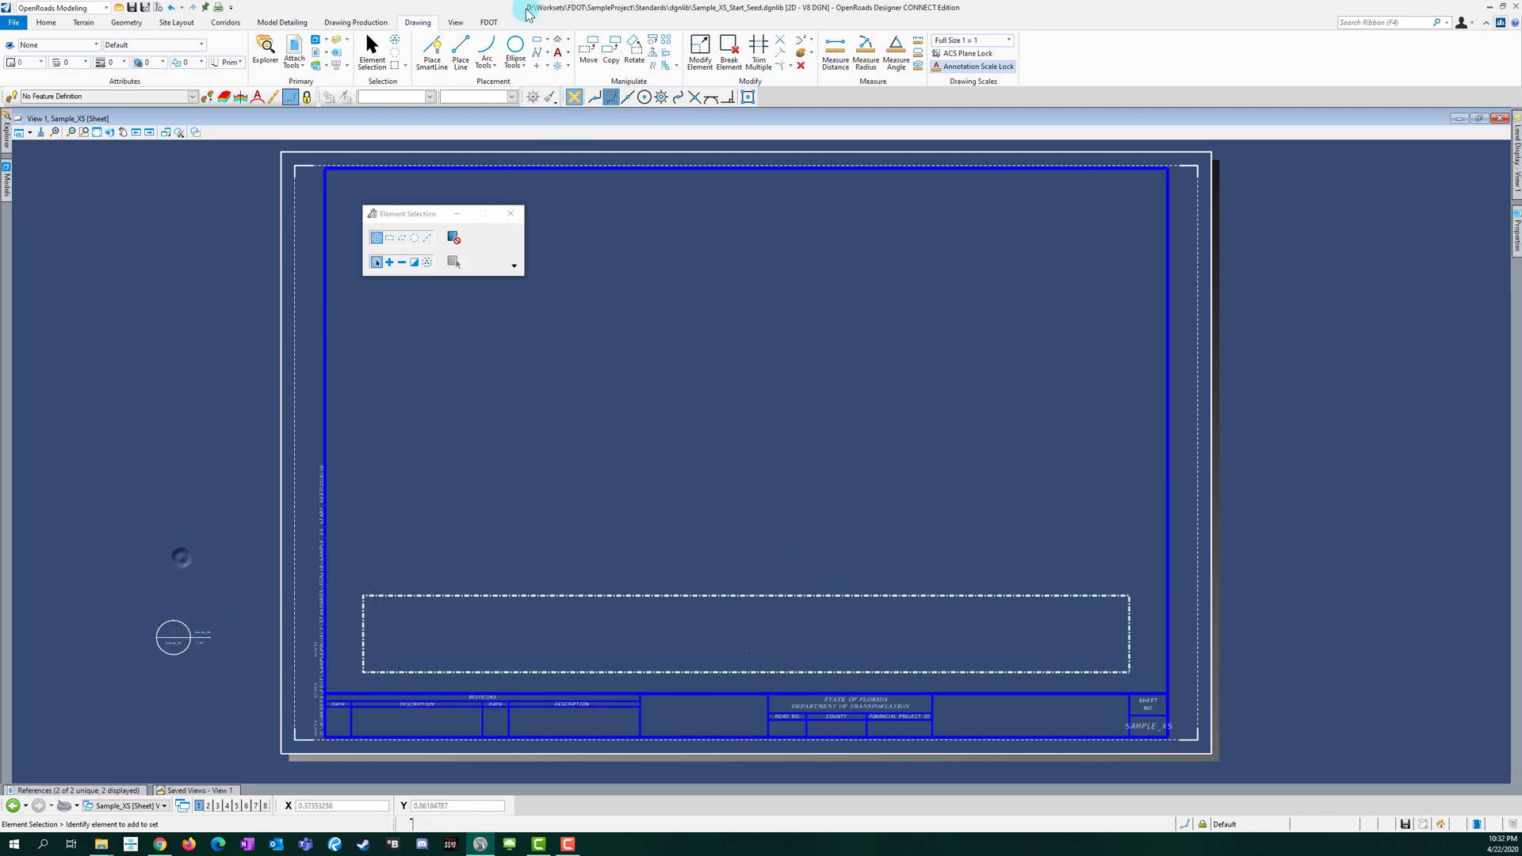
# Step: Change the drawing title callout beside the sheet to level ClipDrawingBound_dp with Change Attributes
pyautogui.click(801, 52)
pyautogui.click(928, 232)
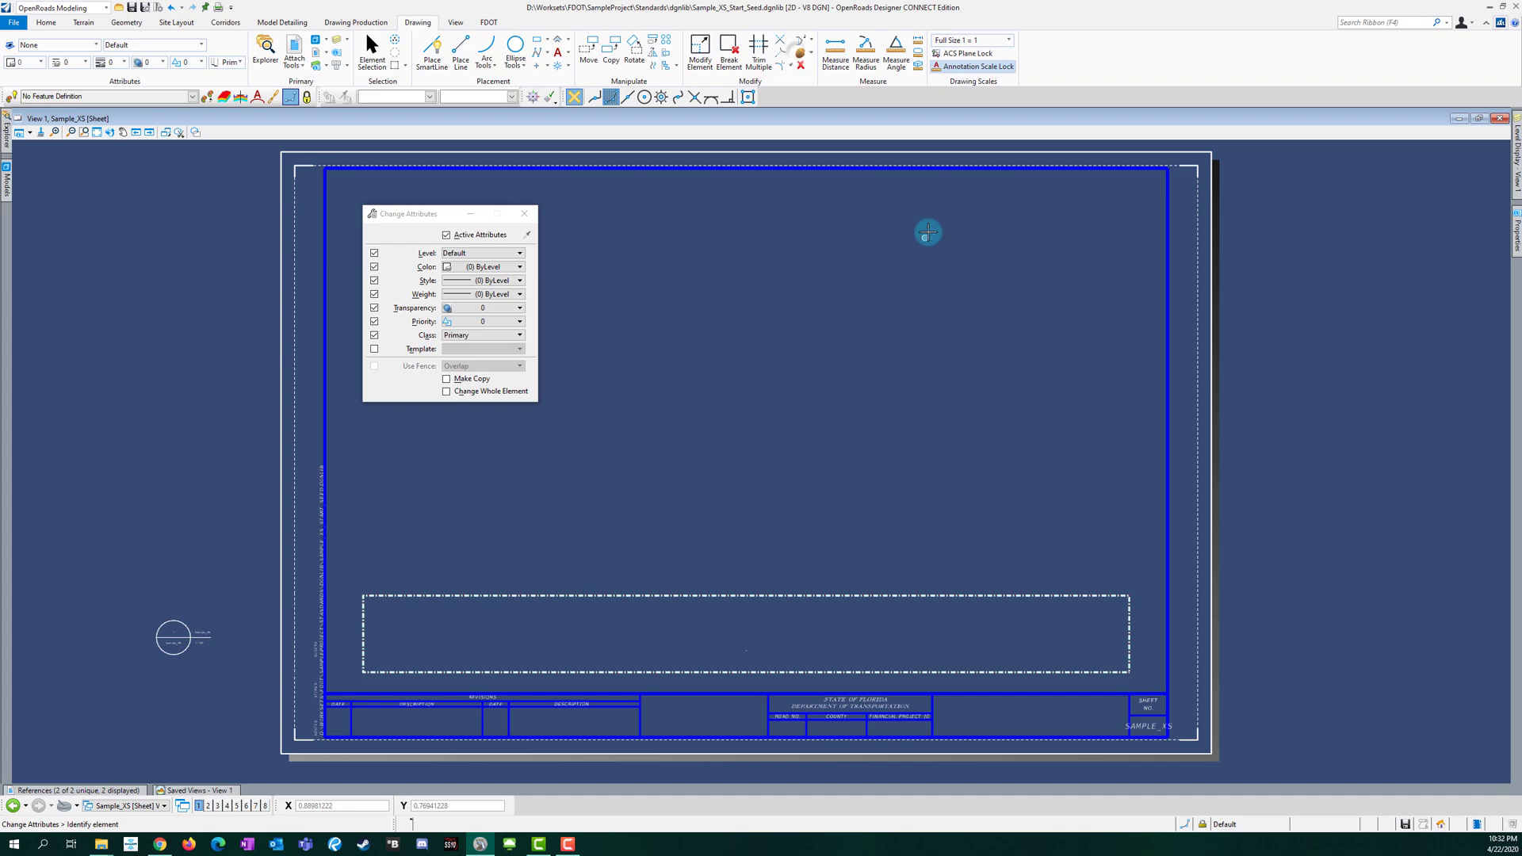
pyautogui.click(502, 253)
pyautogui.scroll(-10, 511, 333)
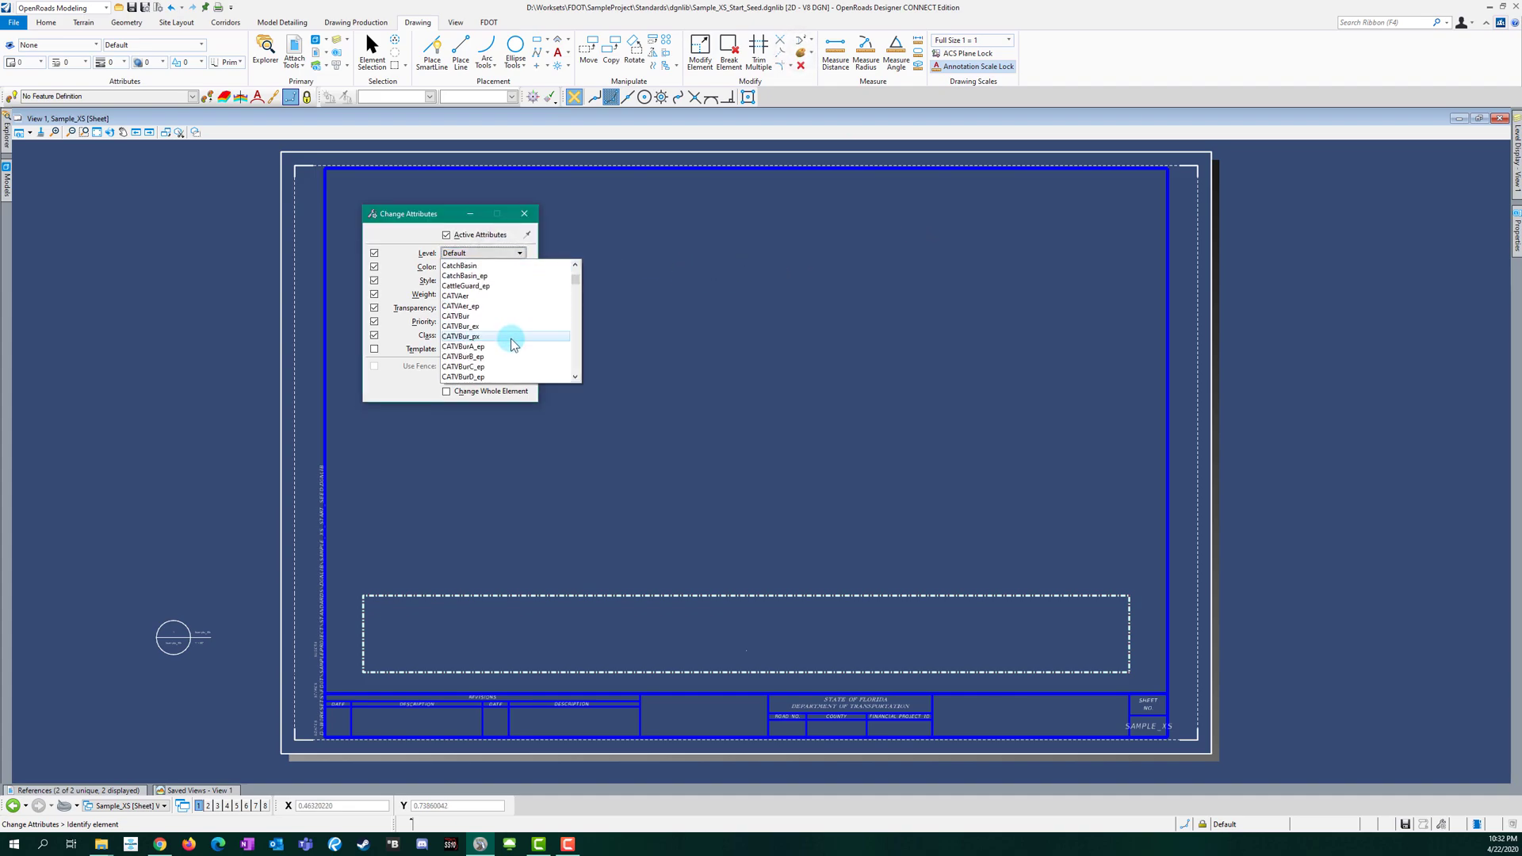
pyautogui.scroll(-3, 508, 339)
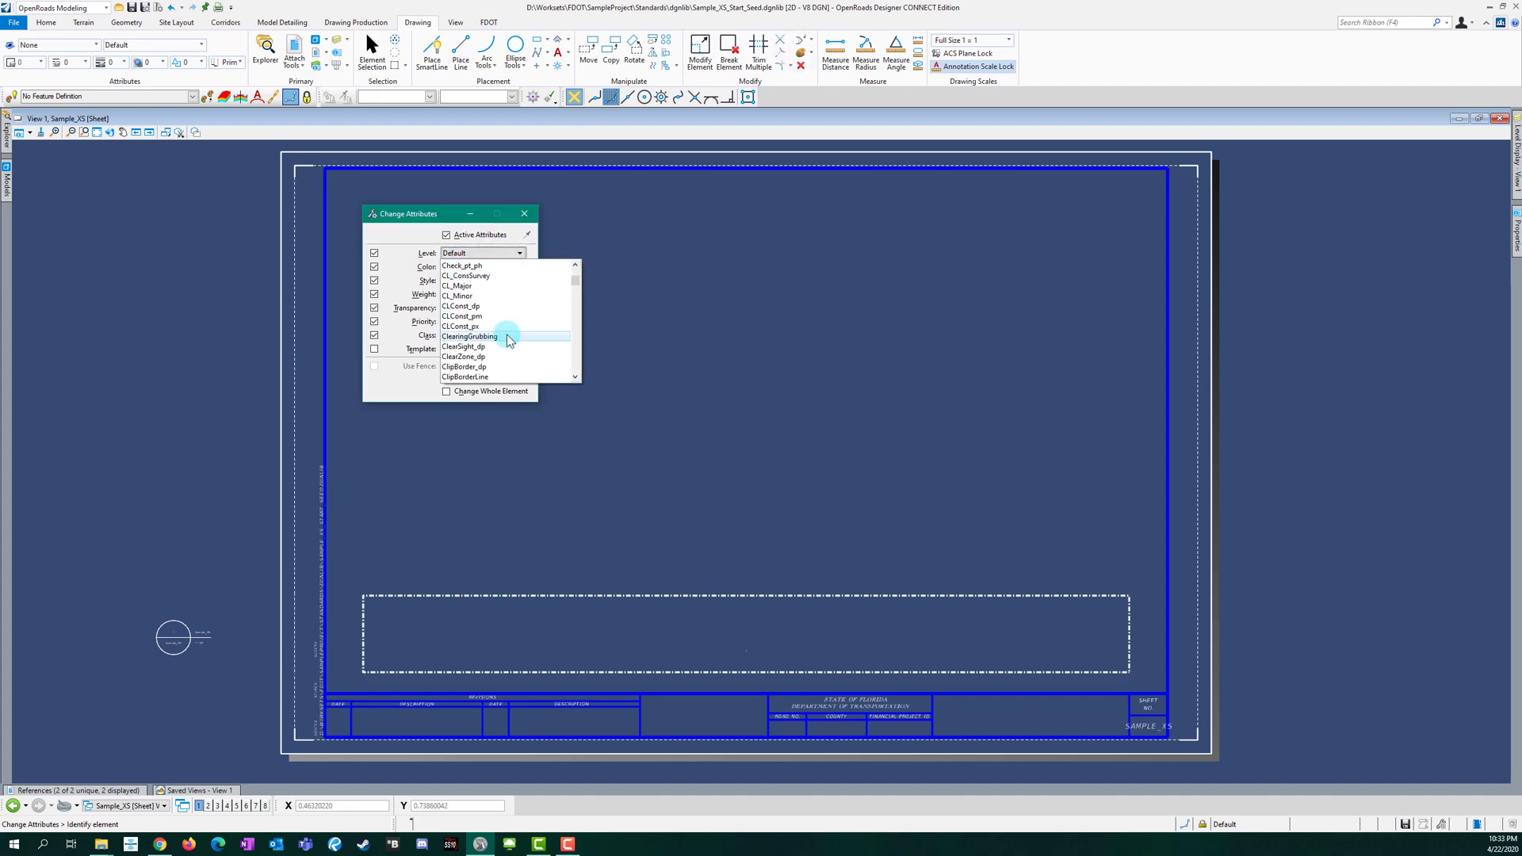
pyautogui.click(503, 339)
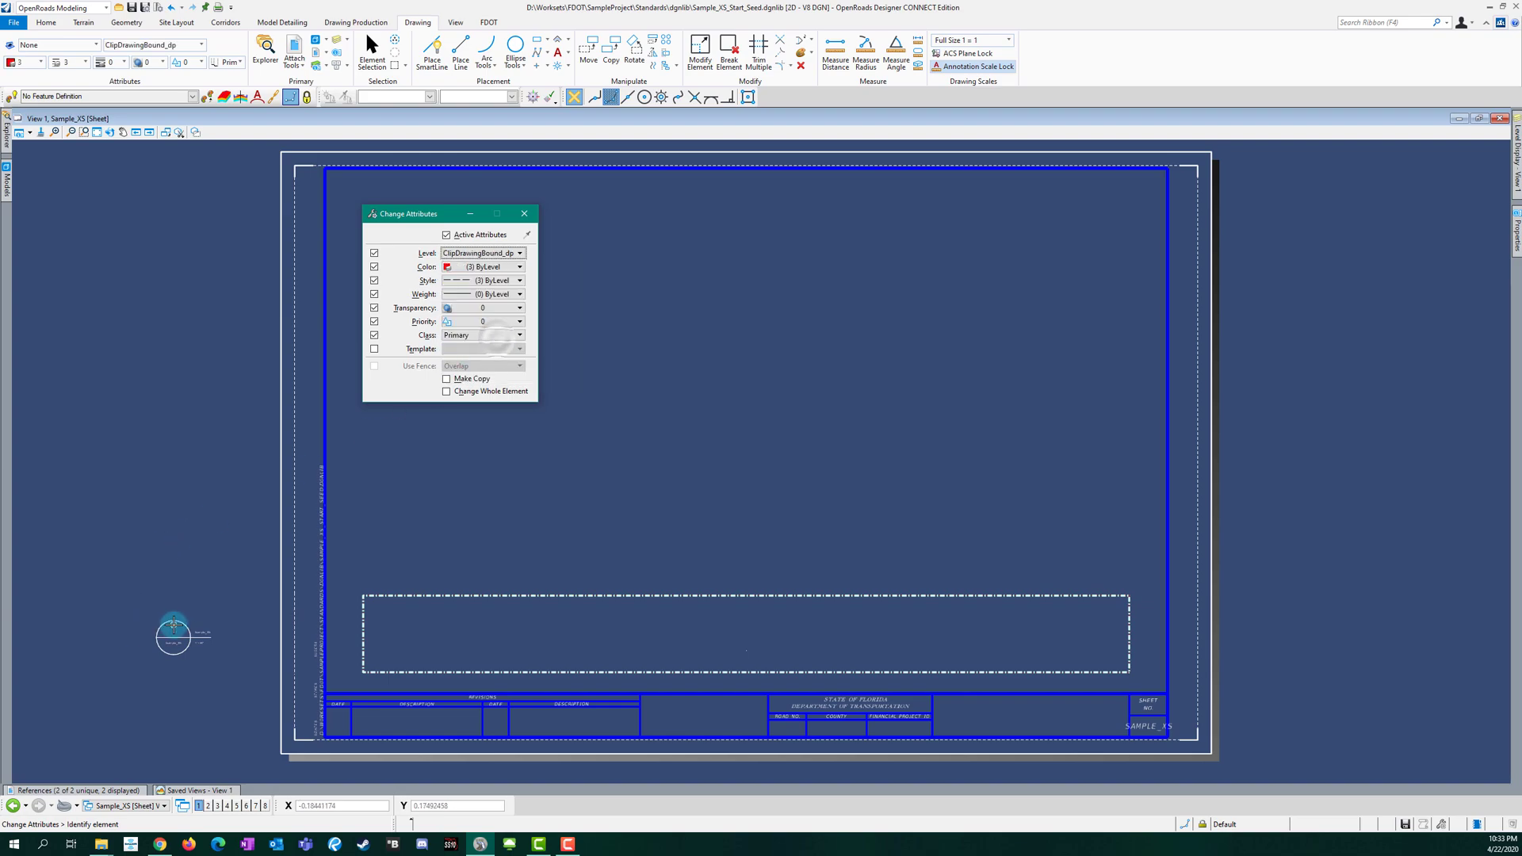
pyautogui.click(172, 632)
pyautogui.press('Escape')
pyautogui.click(579, 549)
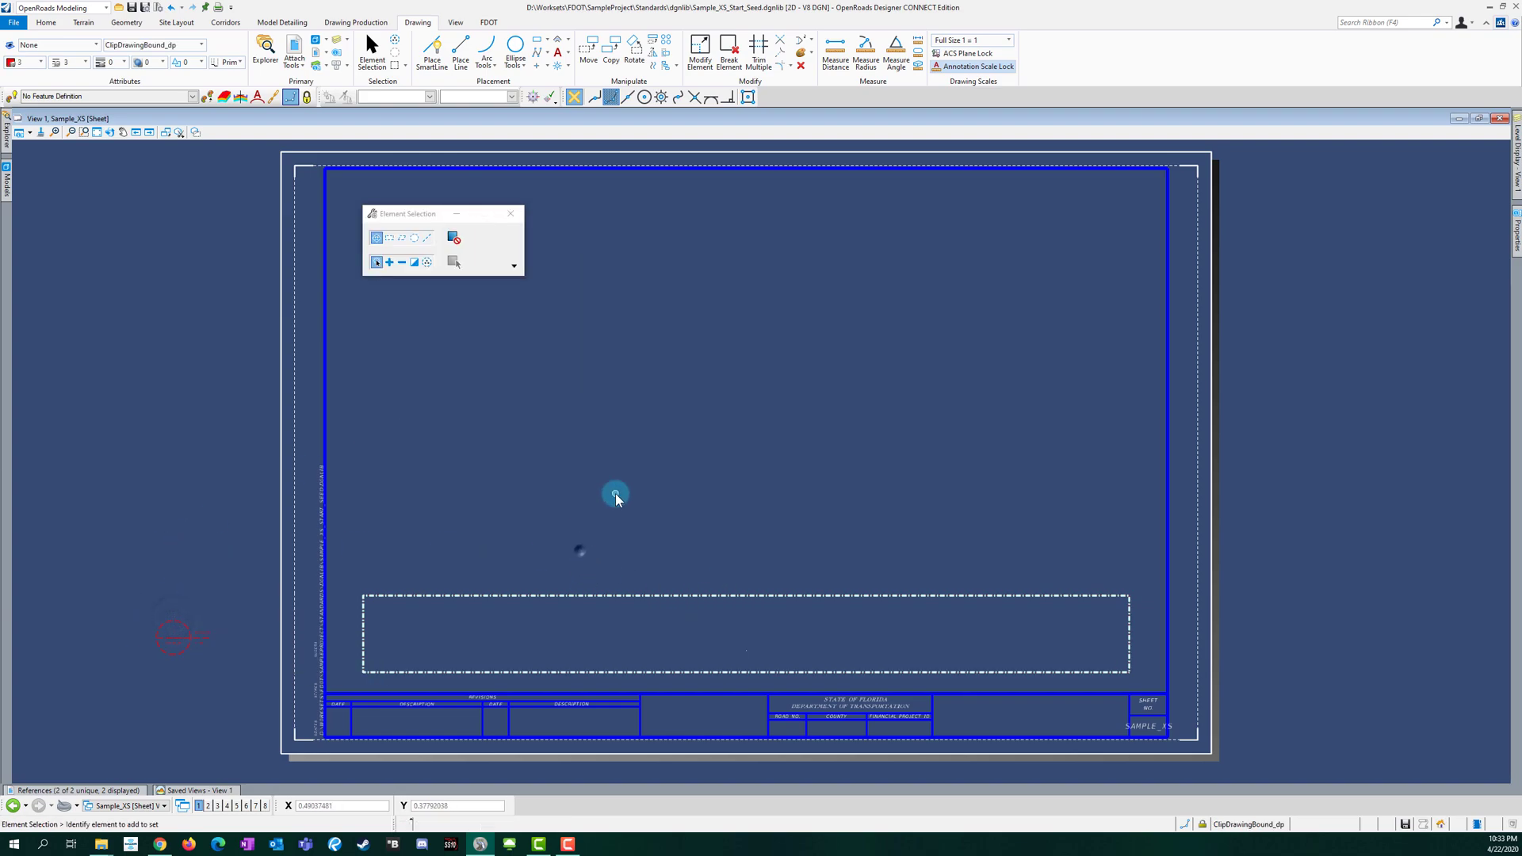
# Step: Place the Sample_EOR cell at scale 1 in the blank title block compartment between the revisions and the State of Florida sections
pyautogui.scroll(-1, 500, 651)
pyautogui.click(645, 559)
pyautogui.scroll(1, 770, 744)
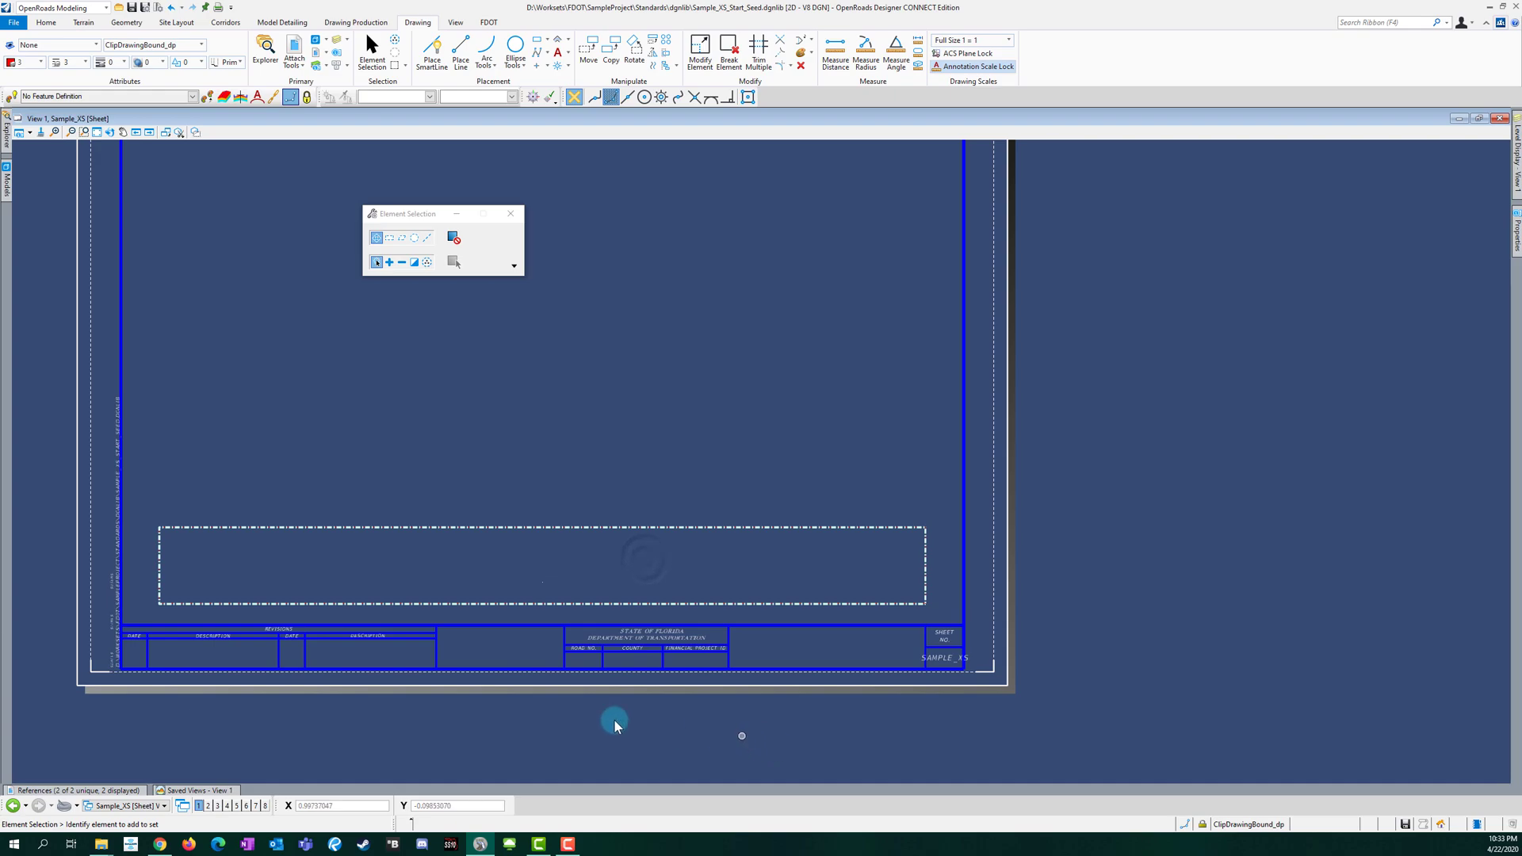
pyautogui.scroll(-1, 989, 650)
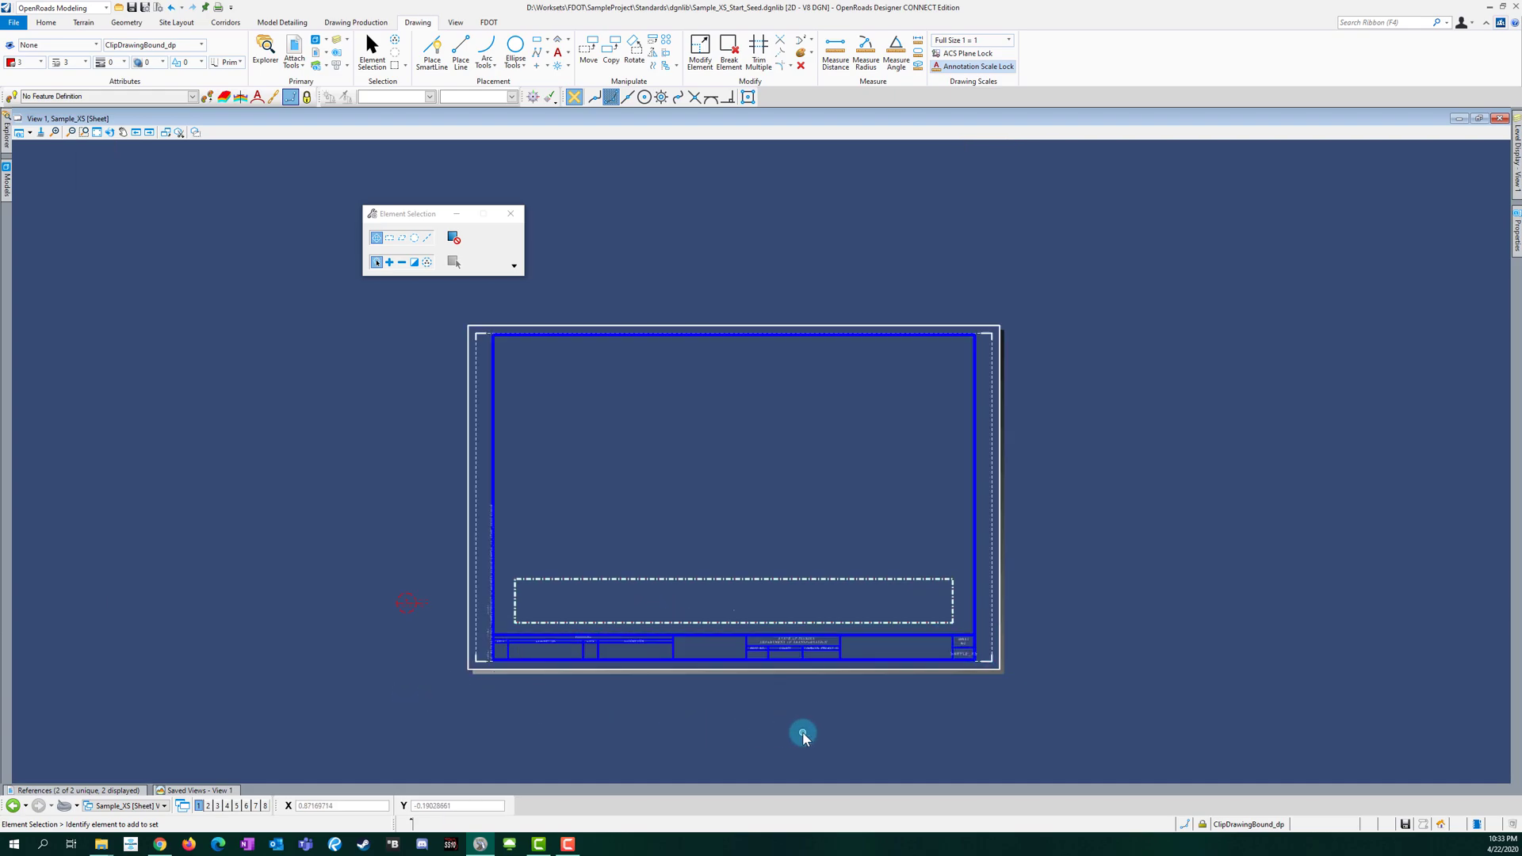
pyautogui.scroll(1, 1192, 683)
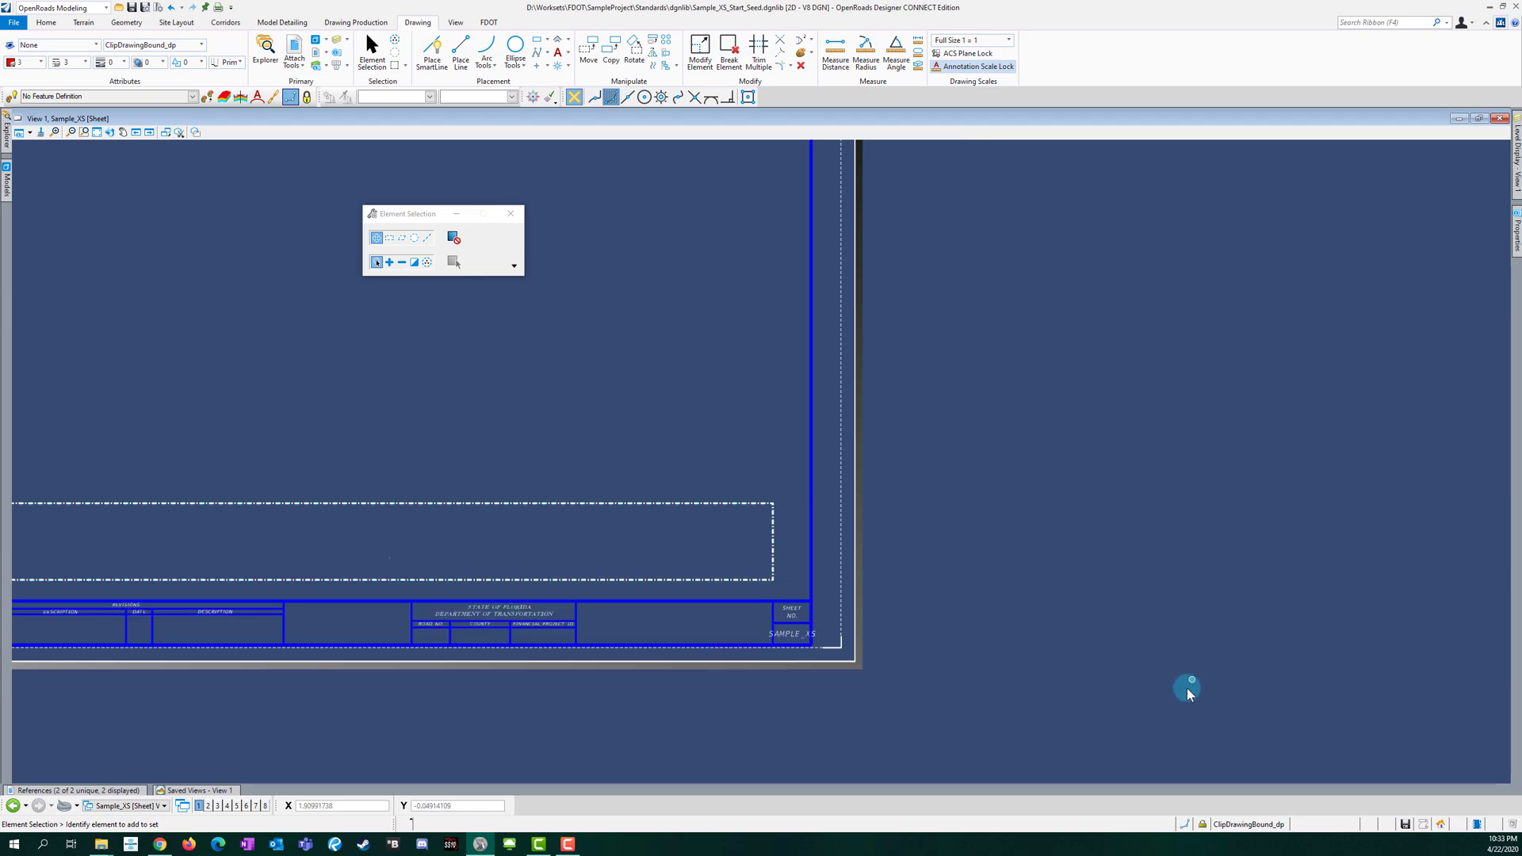
pyautogui.scroll(-1, 972, 738)
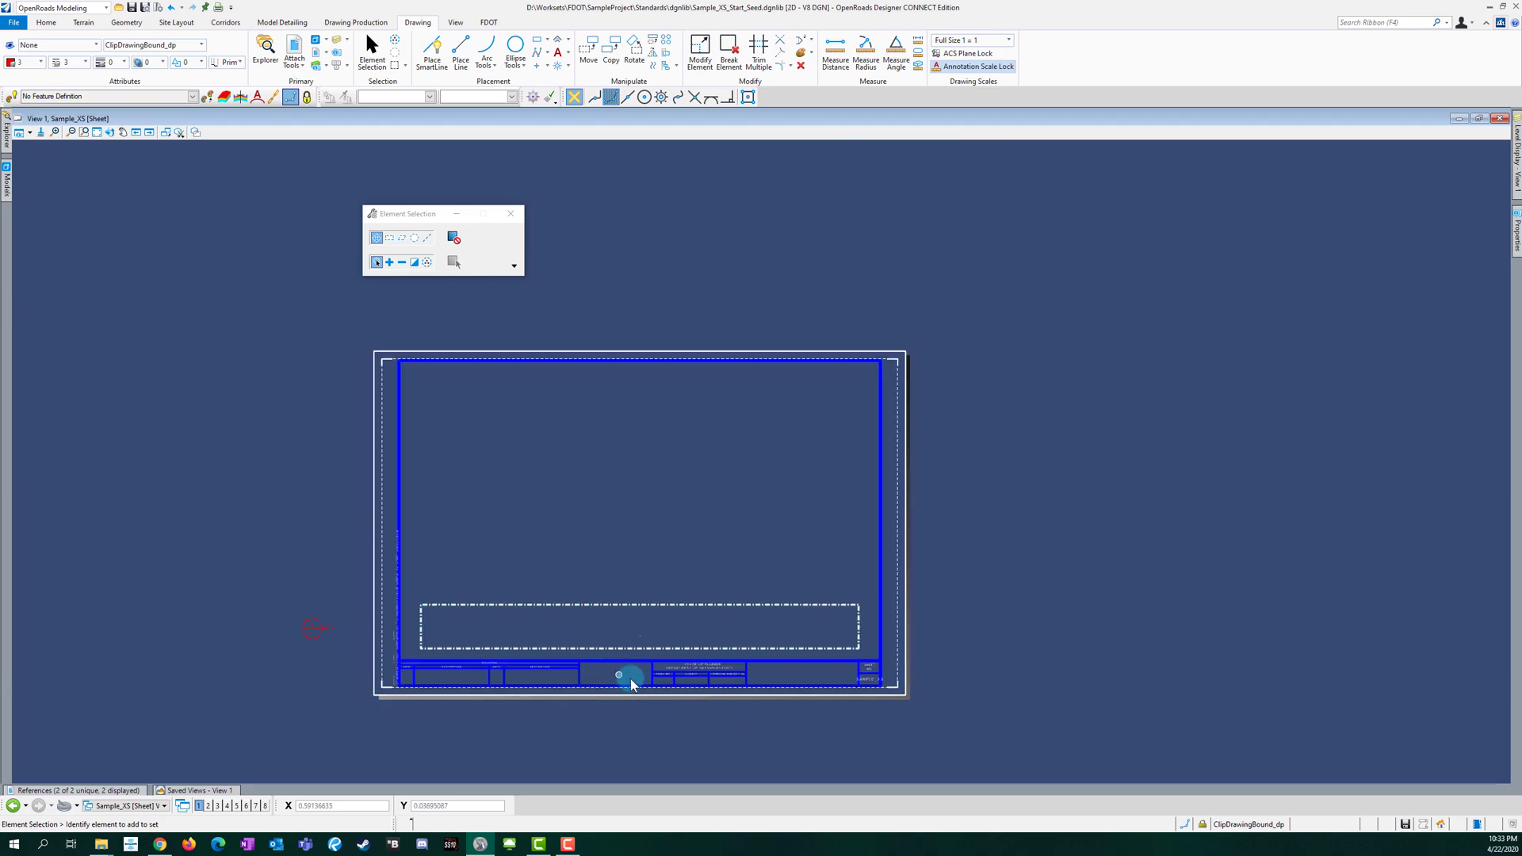
pyautogui.scroll(1, 629, 680)
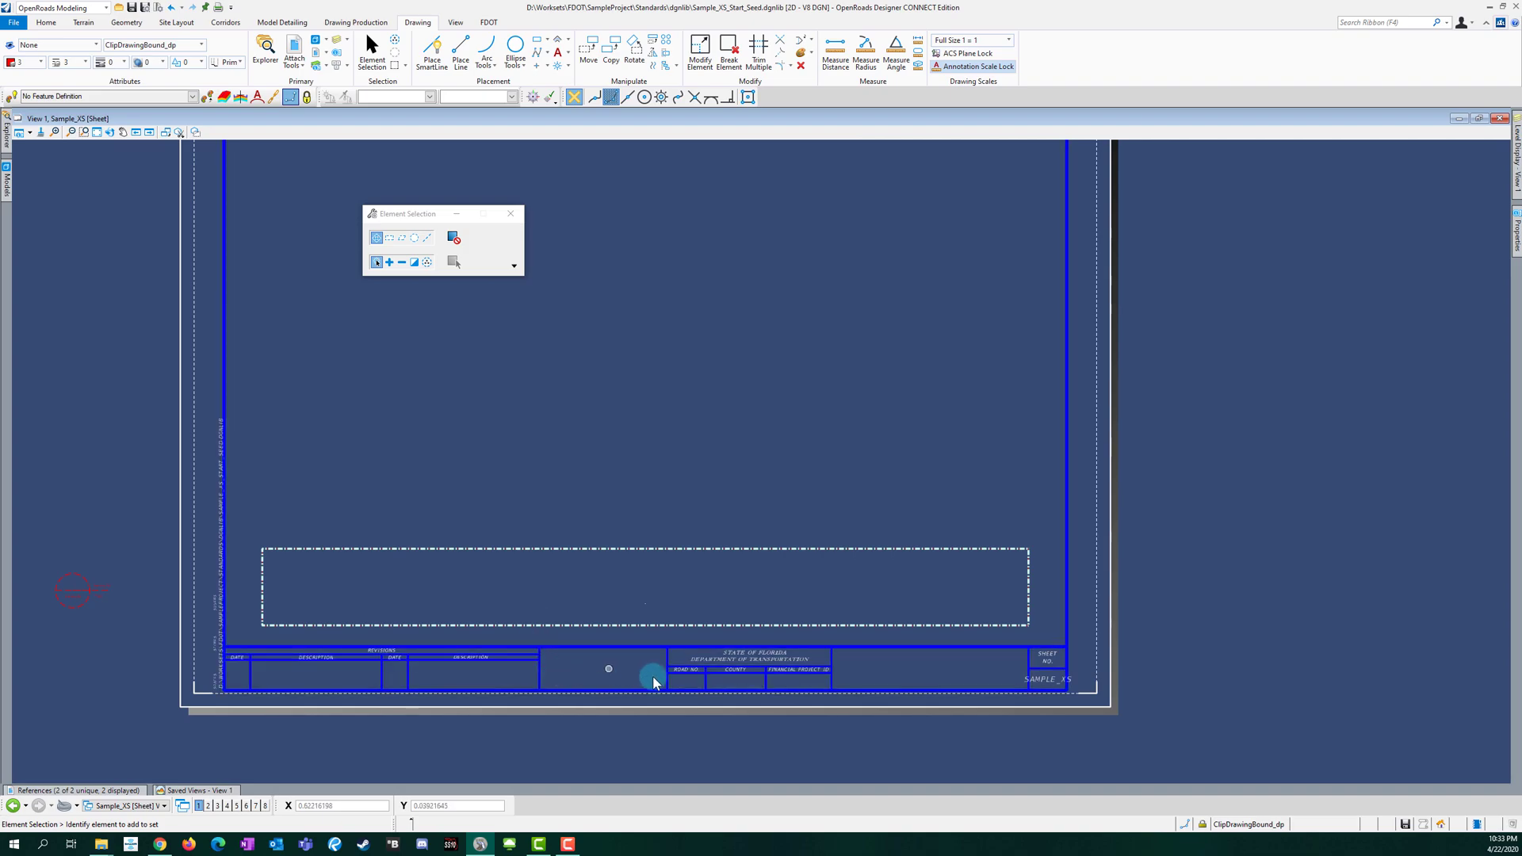
pyautogui.scroll(1, 683, 680)
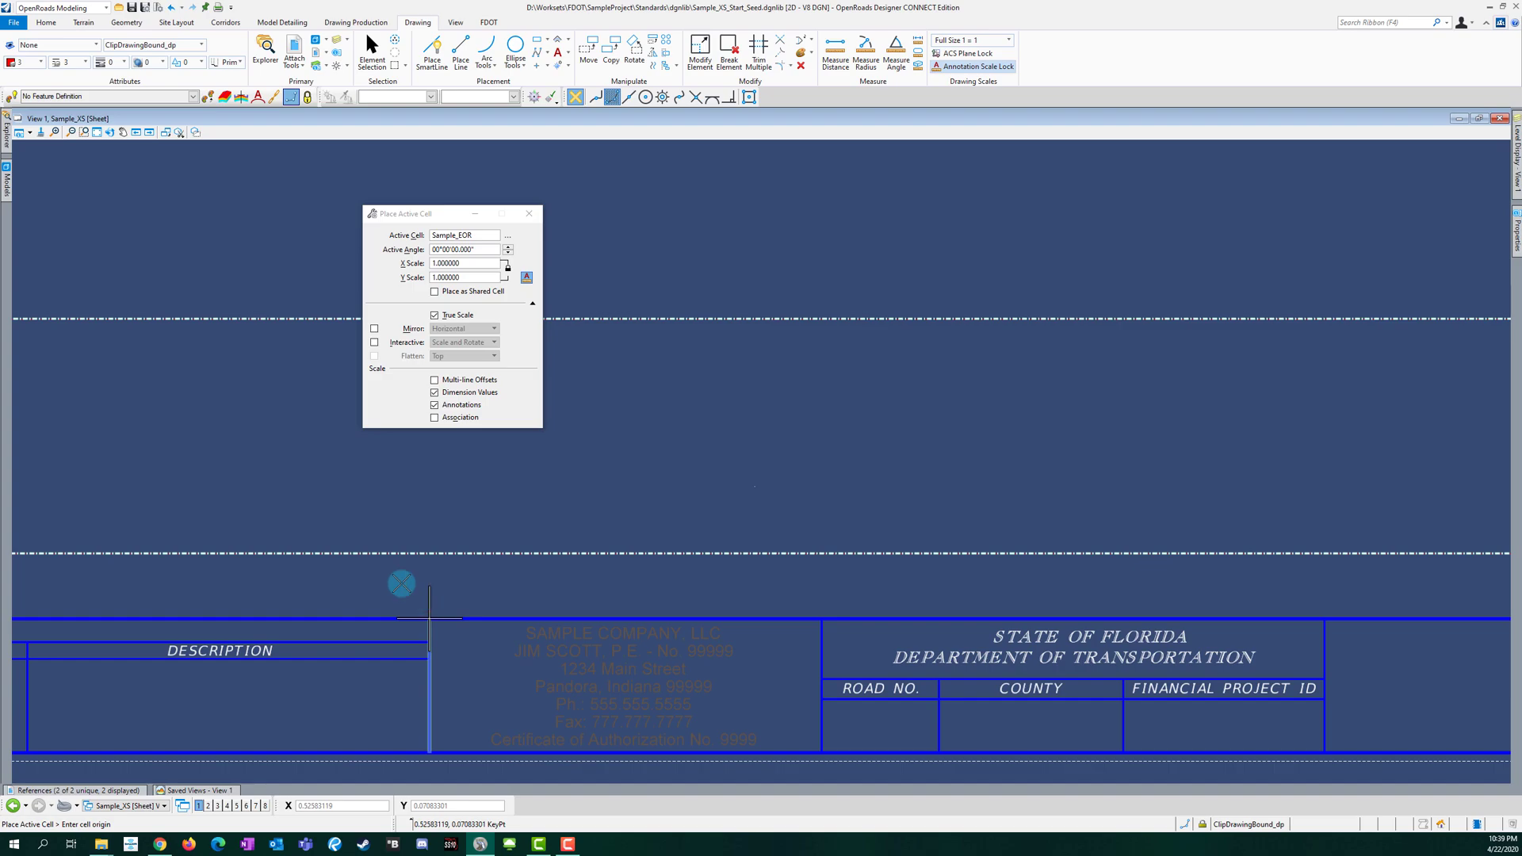
pyautogui.press('Escape')
pyautogui.scroll(-3, 294, 552)
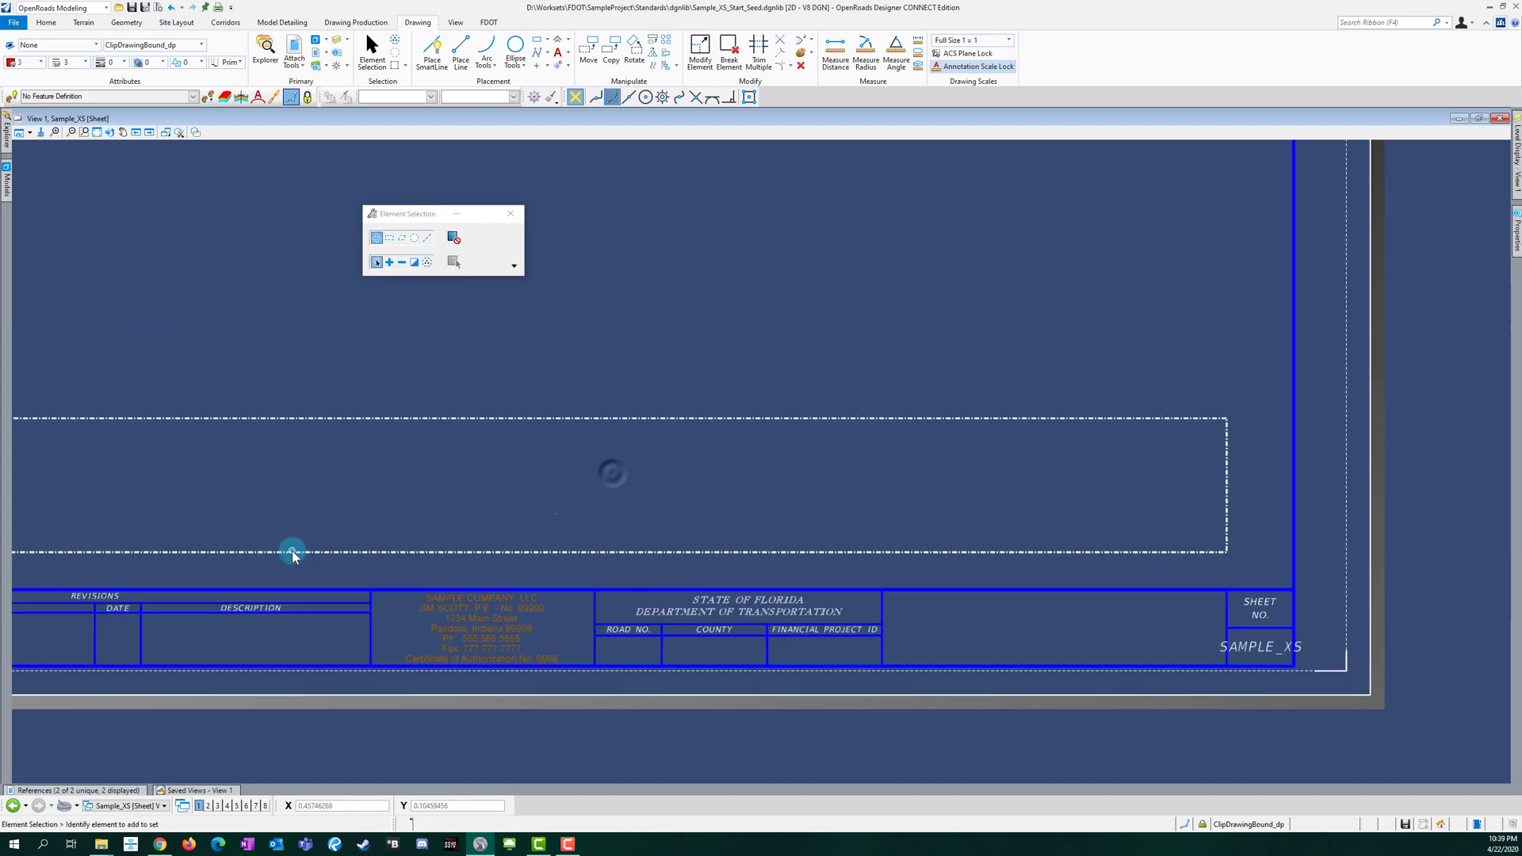
pyautogui.scroll(-2, 215, 622)
pyautogui.click(264, 647)
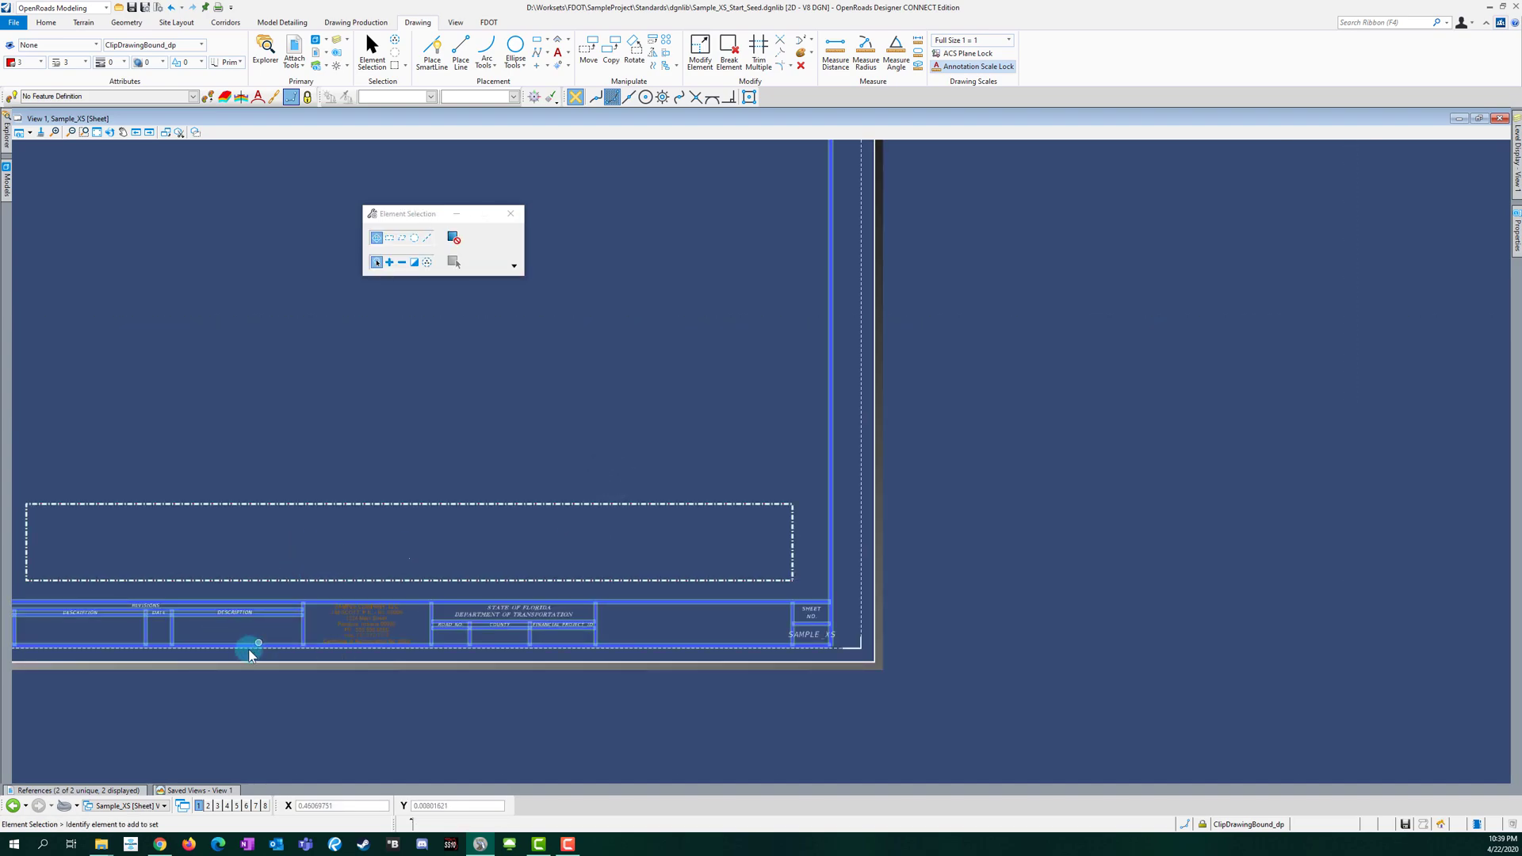
# Step: Clear the element selection and review the file properties of Sample_XS_Start_Seed.dgnlib
pyautogui.click(628, 707)
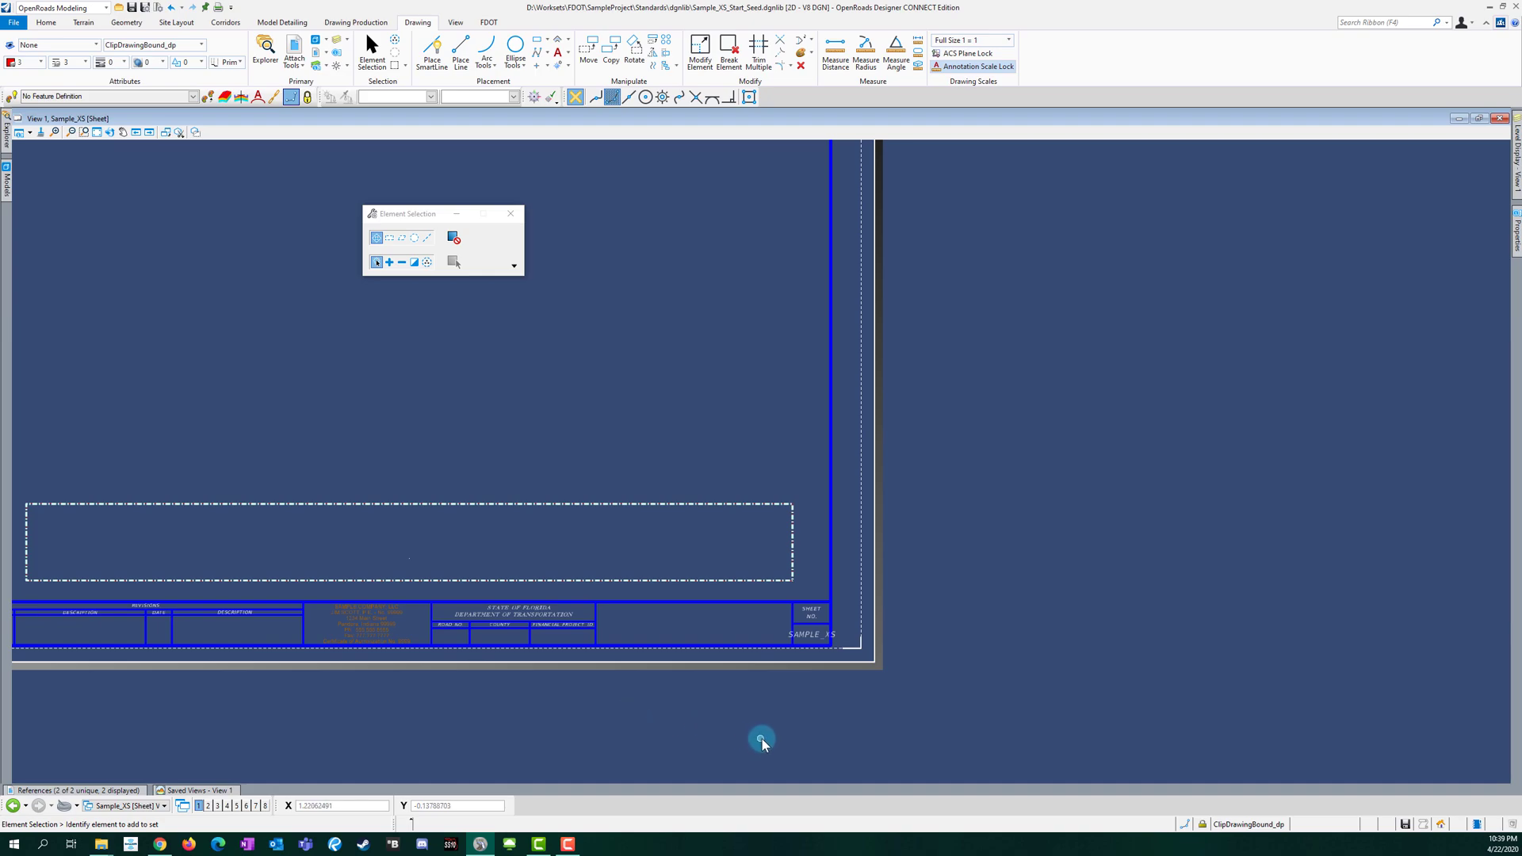
pyautogui.scroll(-2, 987, 695)
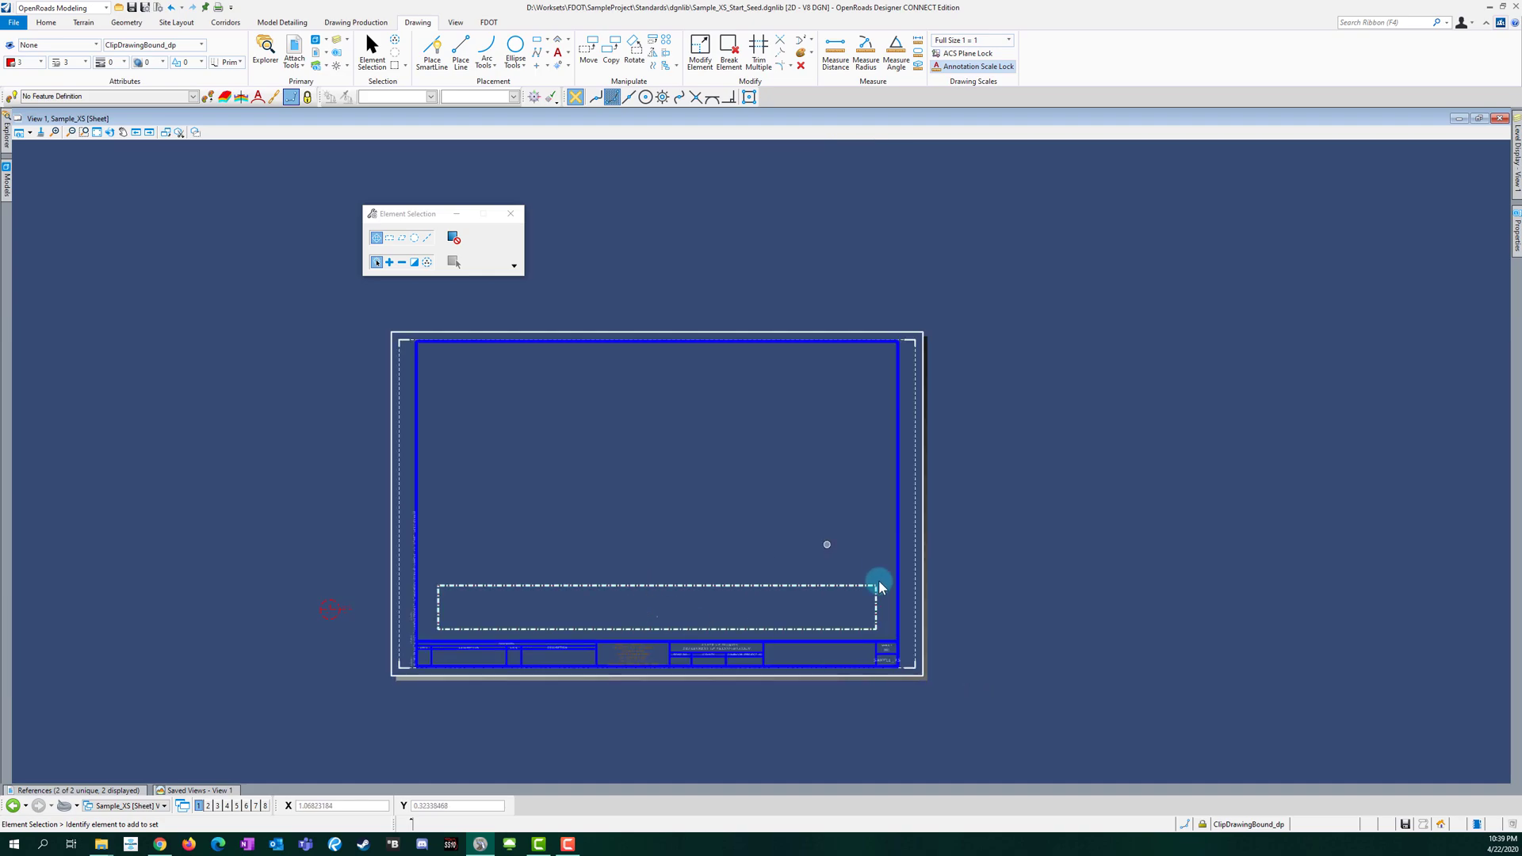
pyautogui.click(6, 135)
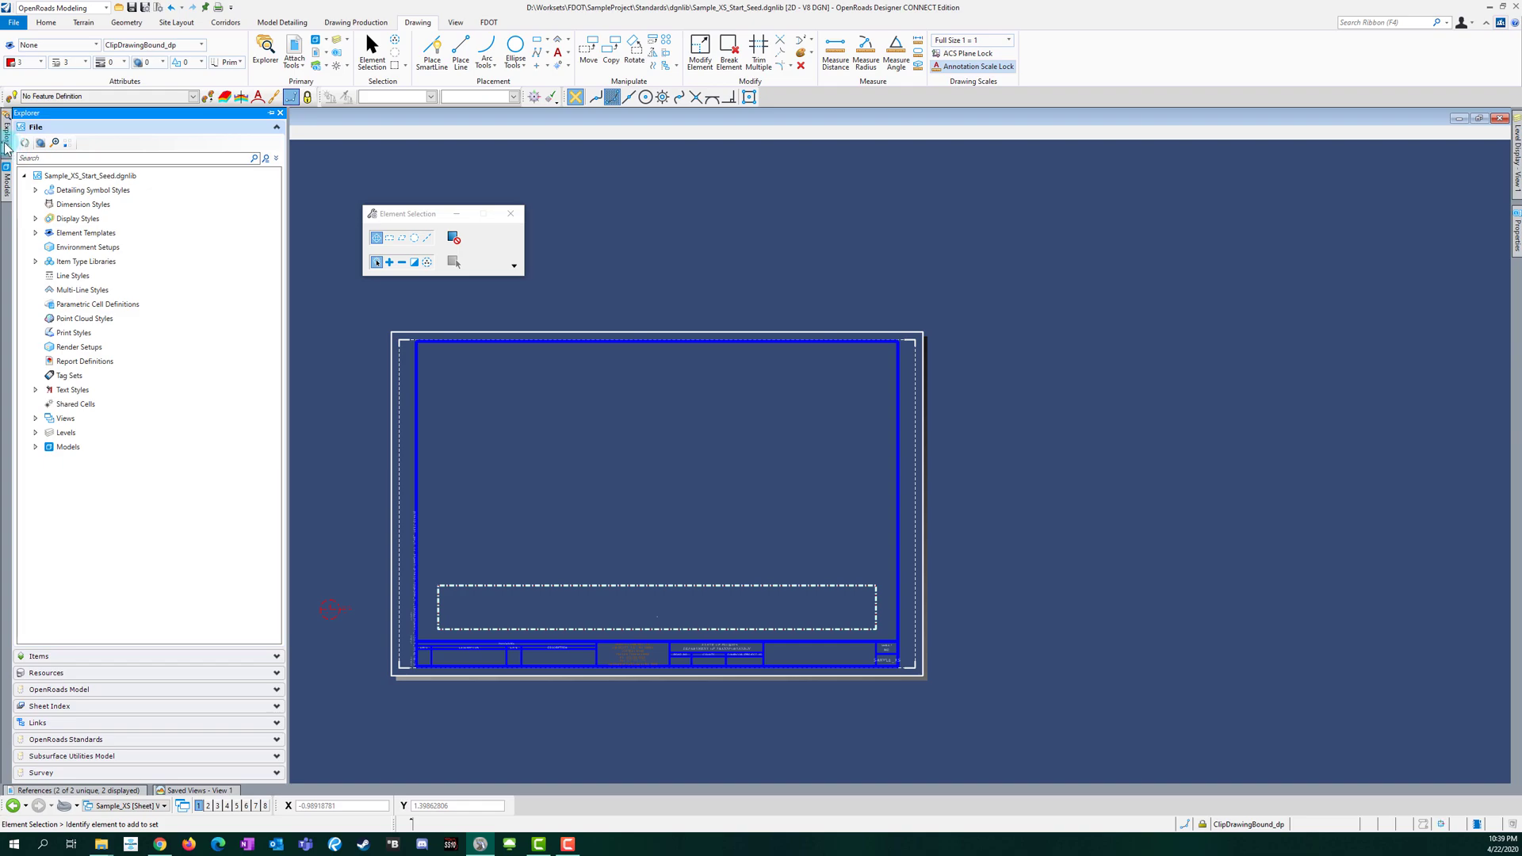
pyautogui.moveTo(1516, 242)
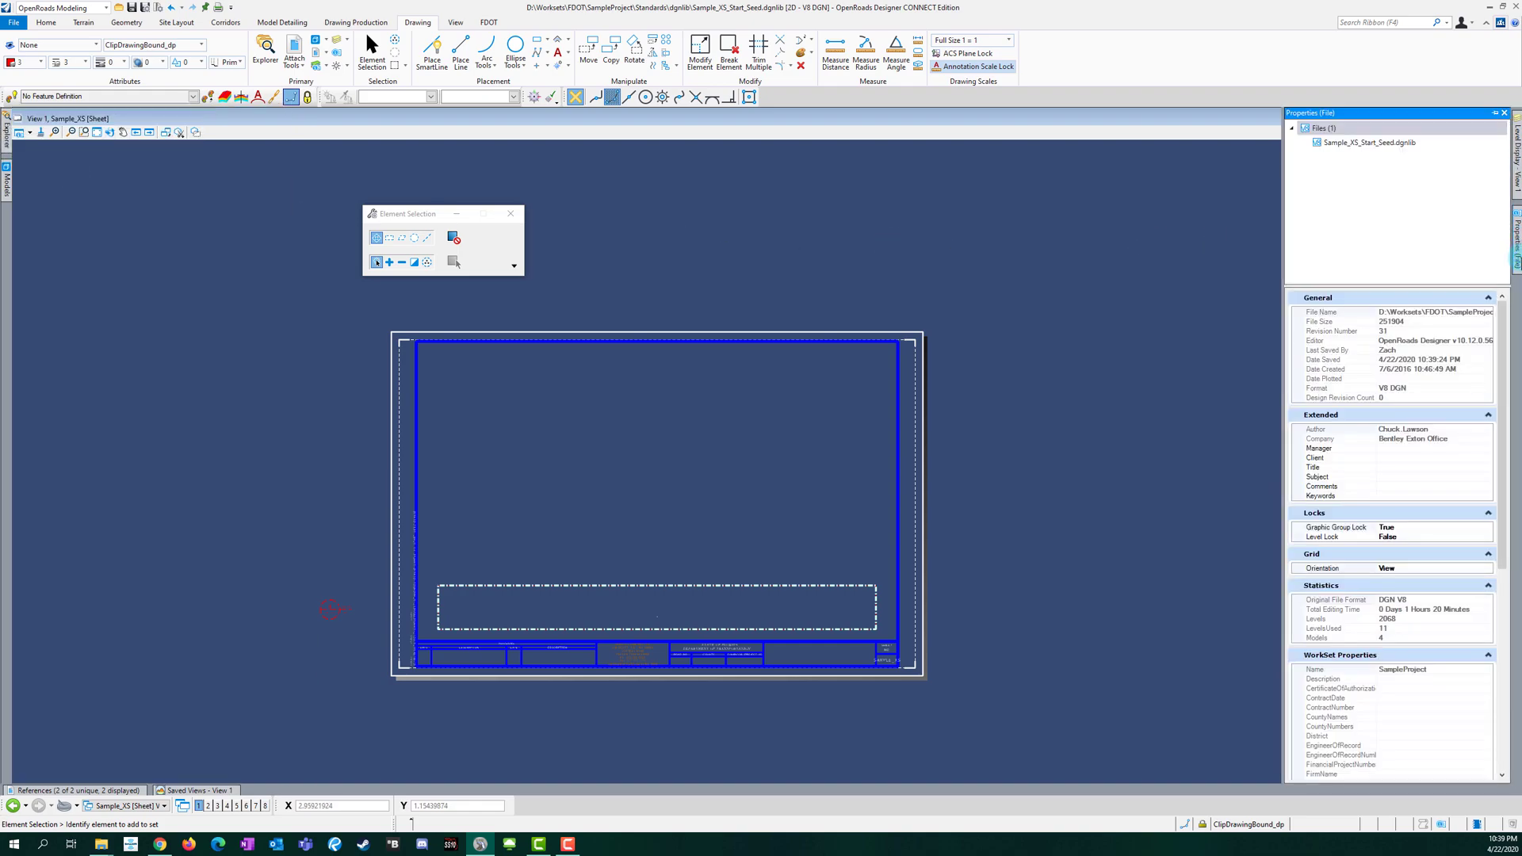
pyautogui.click(1388, 144)
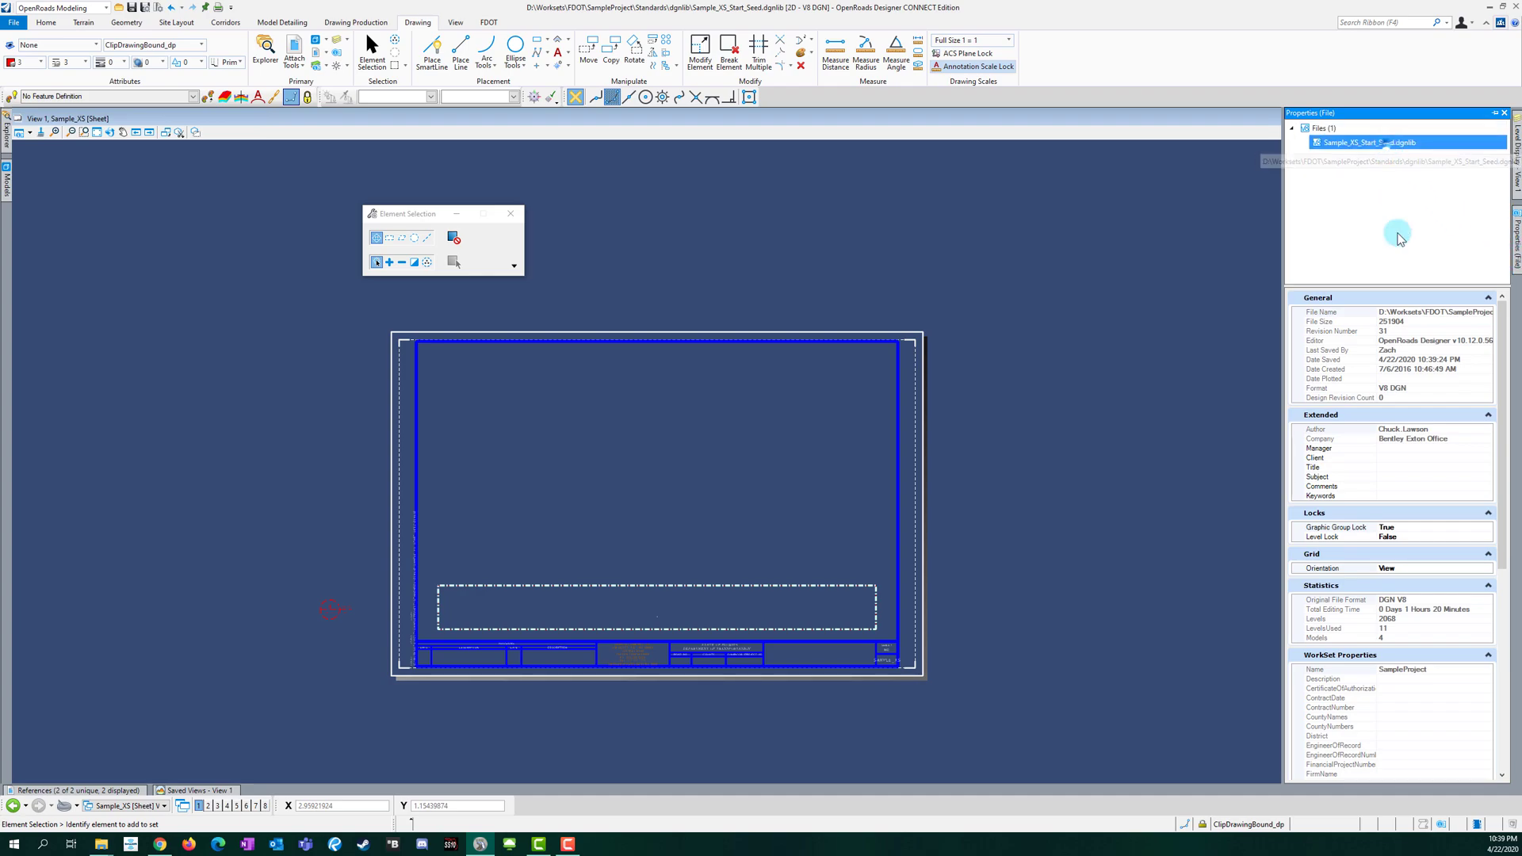
pyautogui.click(1395, 467)
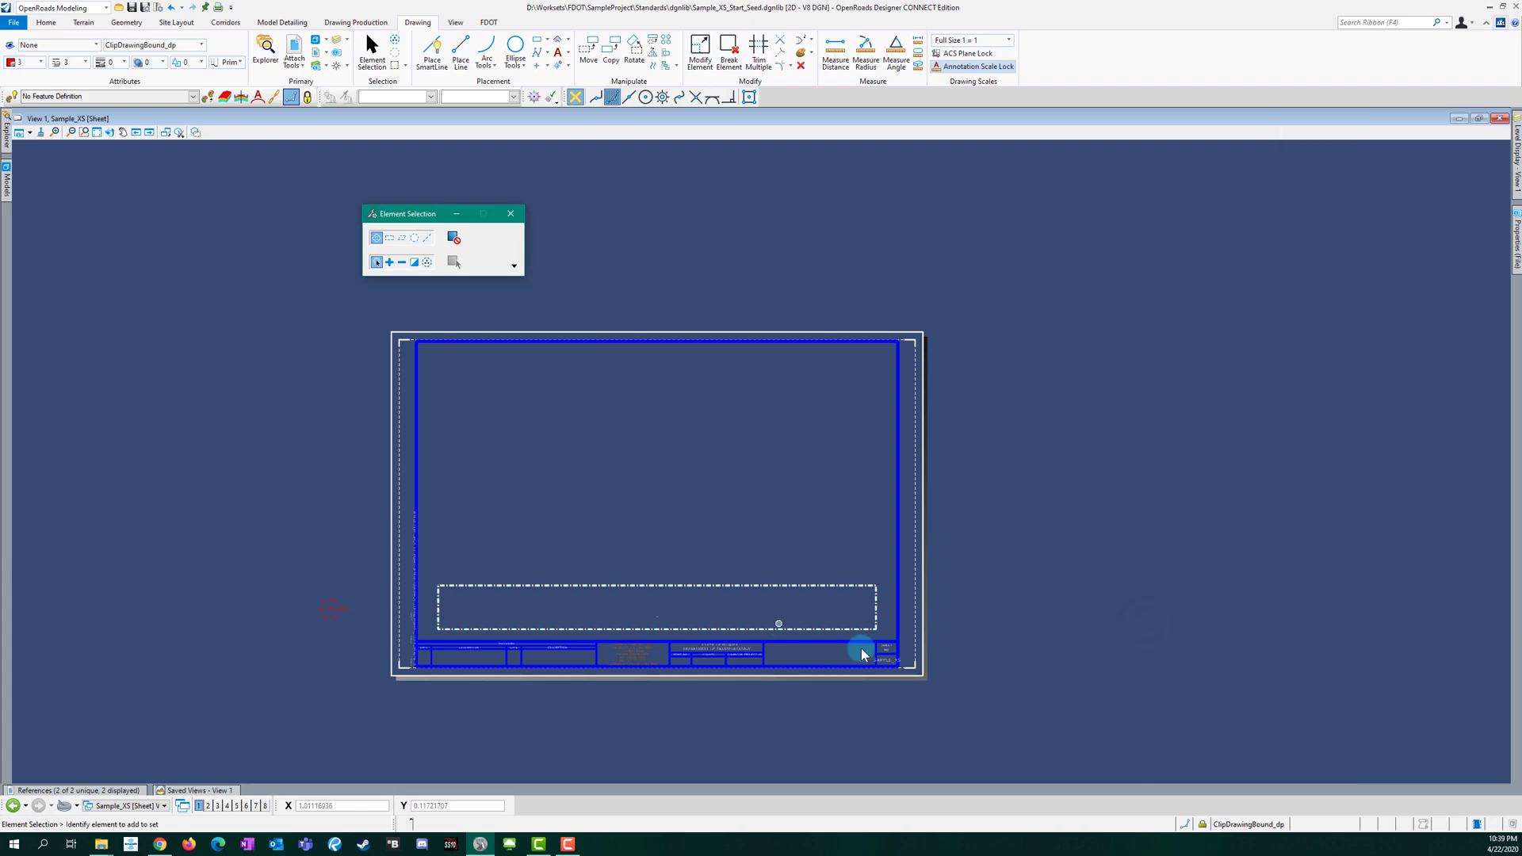
# Step: Reopen the Sample_XS [Sheet] views to refresh the sheet and inspect the title block text
pyautogui.click(153, 807)
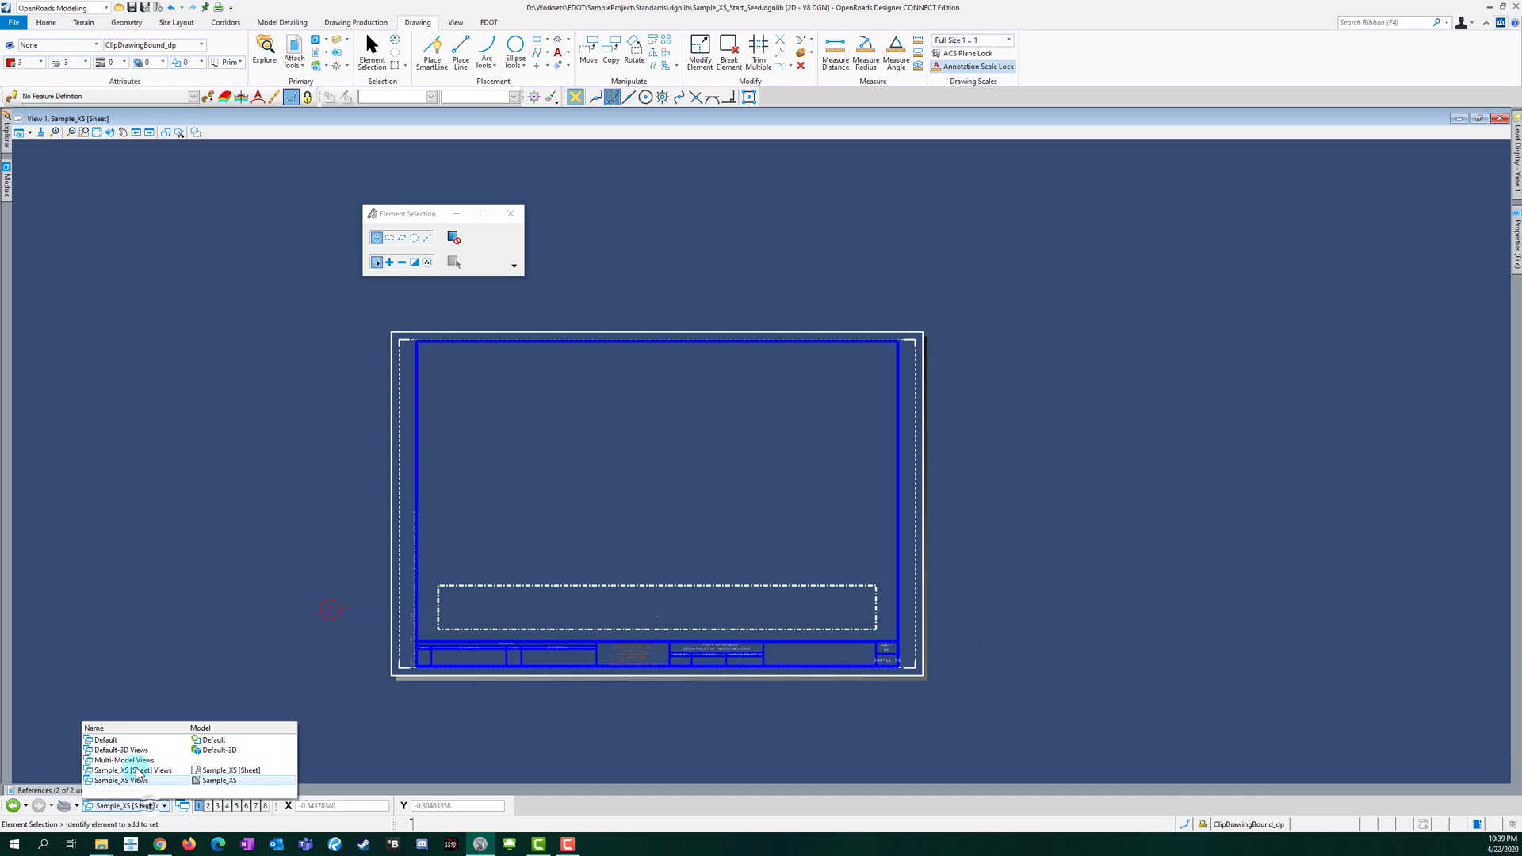
pyautogui.click(142, 771)
pyautogui.click(139, 809)
pyautogui.click(136, 774)
pyautogui.scroll(2, 870, 669)
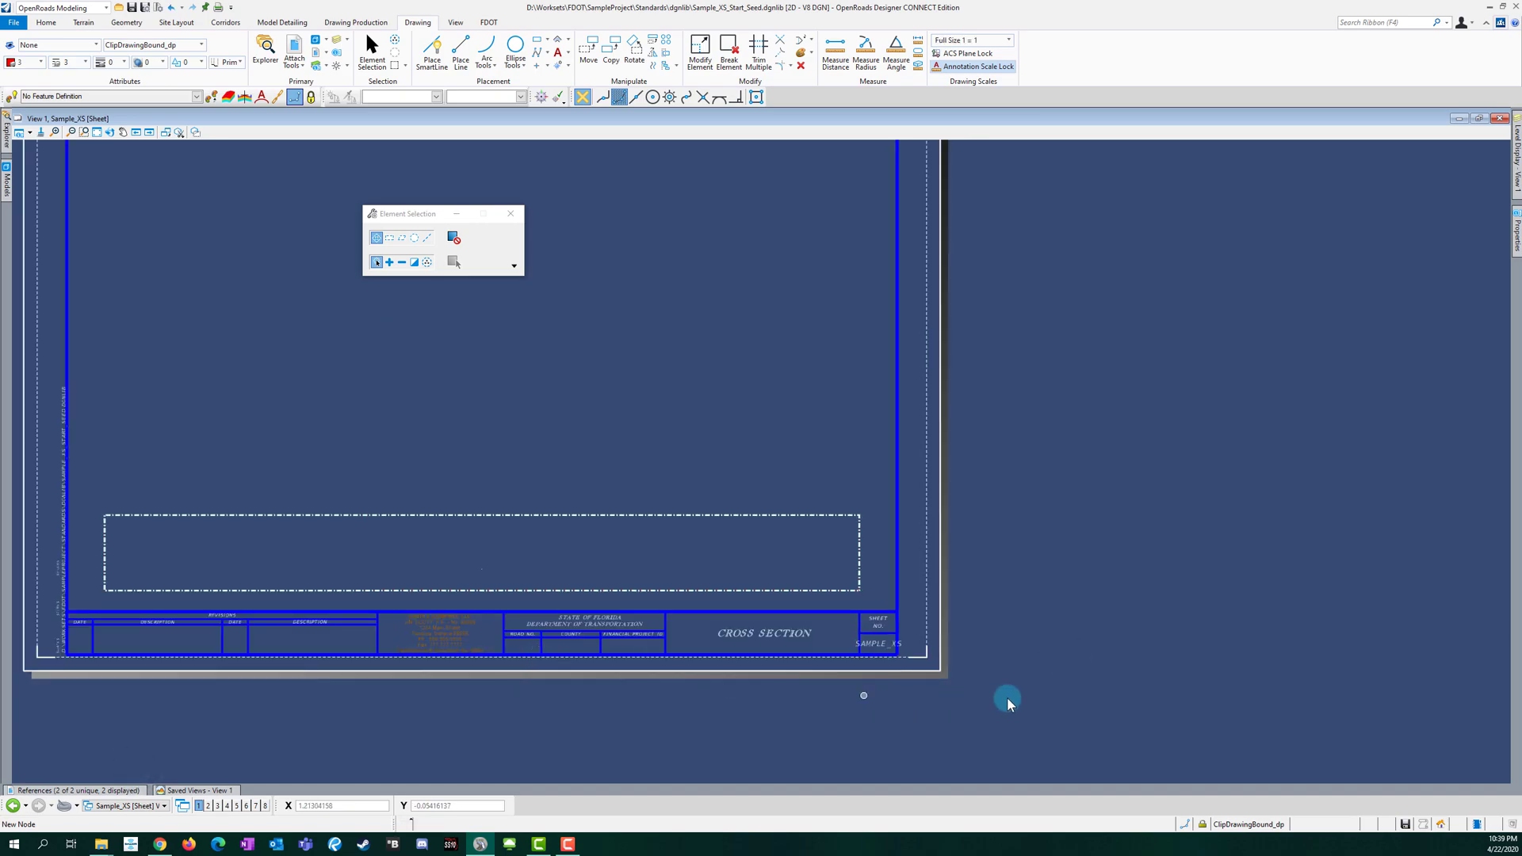
pyautogui.scroll(-2, 1002, 701)
pyautogui.scroll(5, 773, 684)
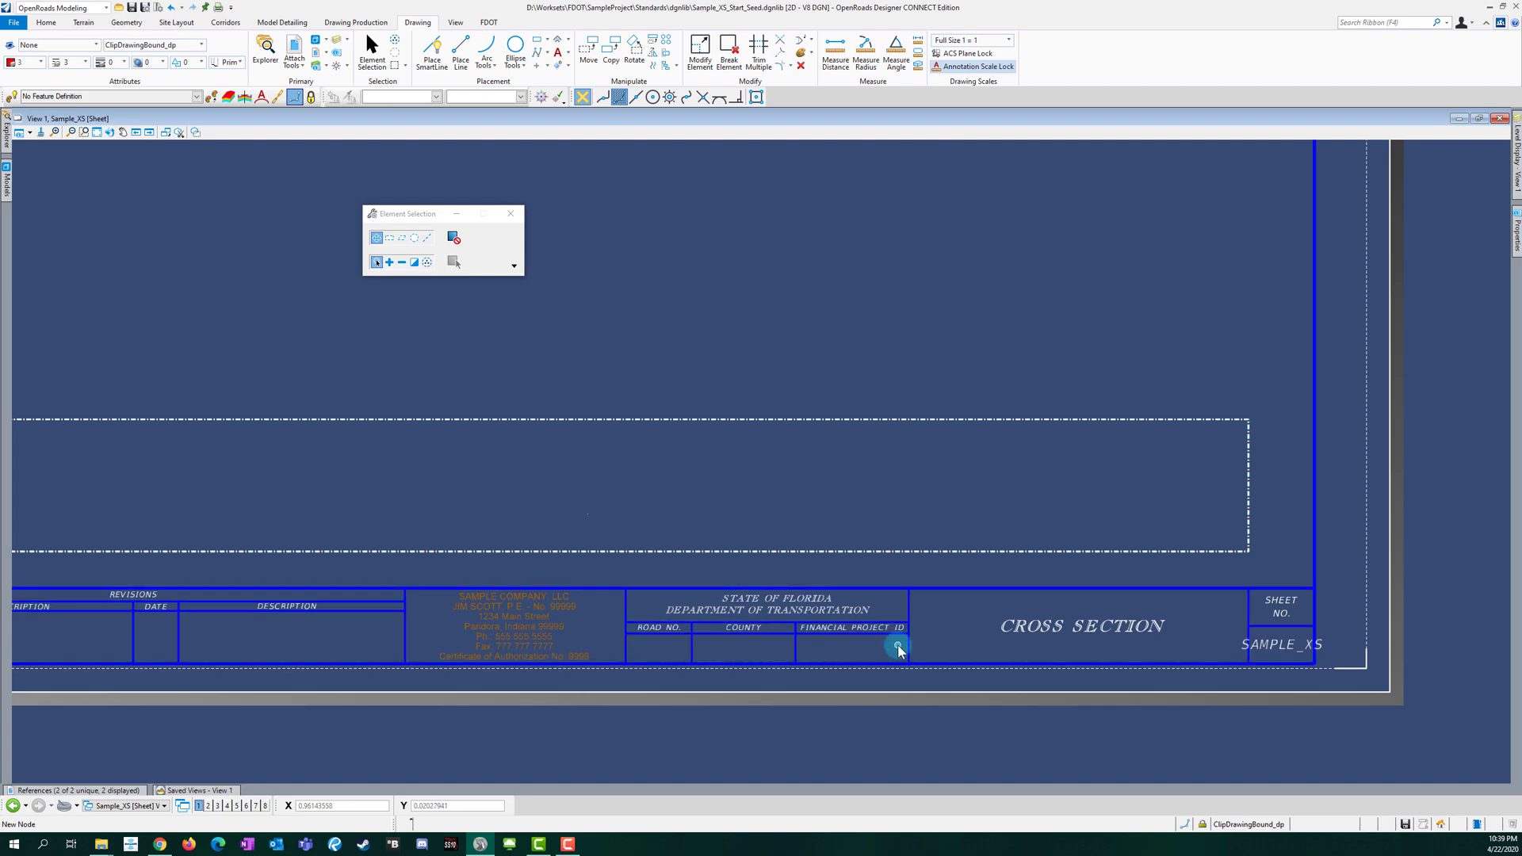
pyautogui.scroll(-3, 244, 694)
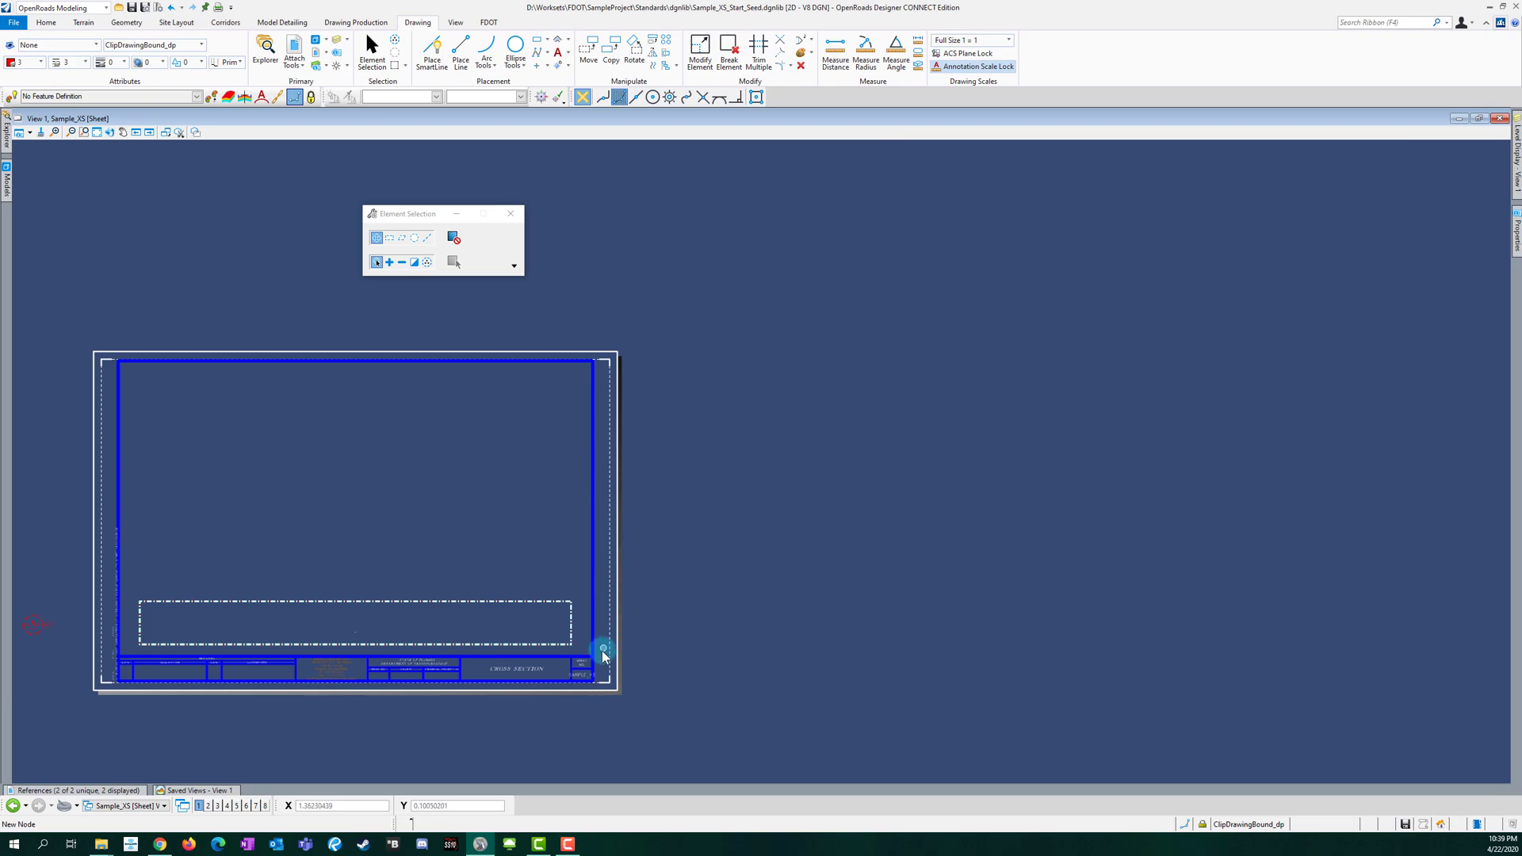
# Step: Select the _Sheet Index Annotation cell in the title block and check the choices offered for its ENote Profession property
pyautogui.click(1515, 240)
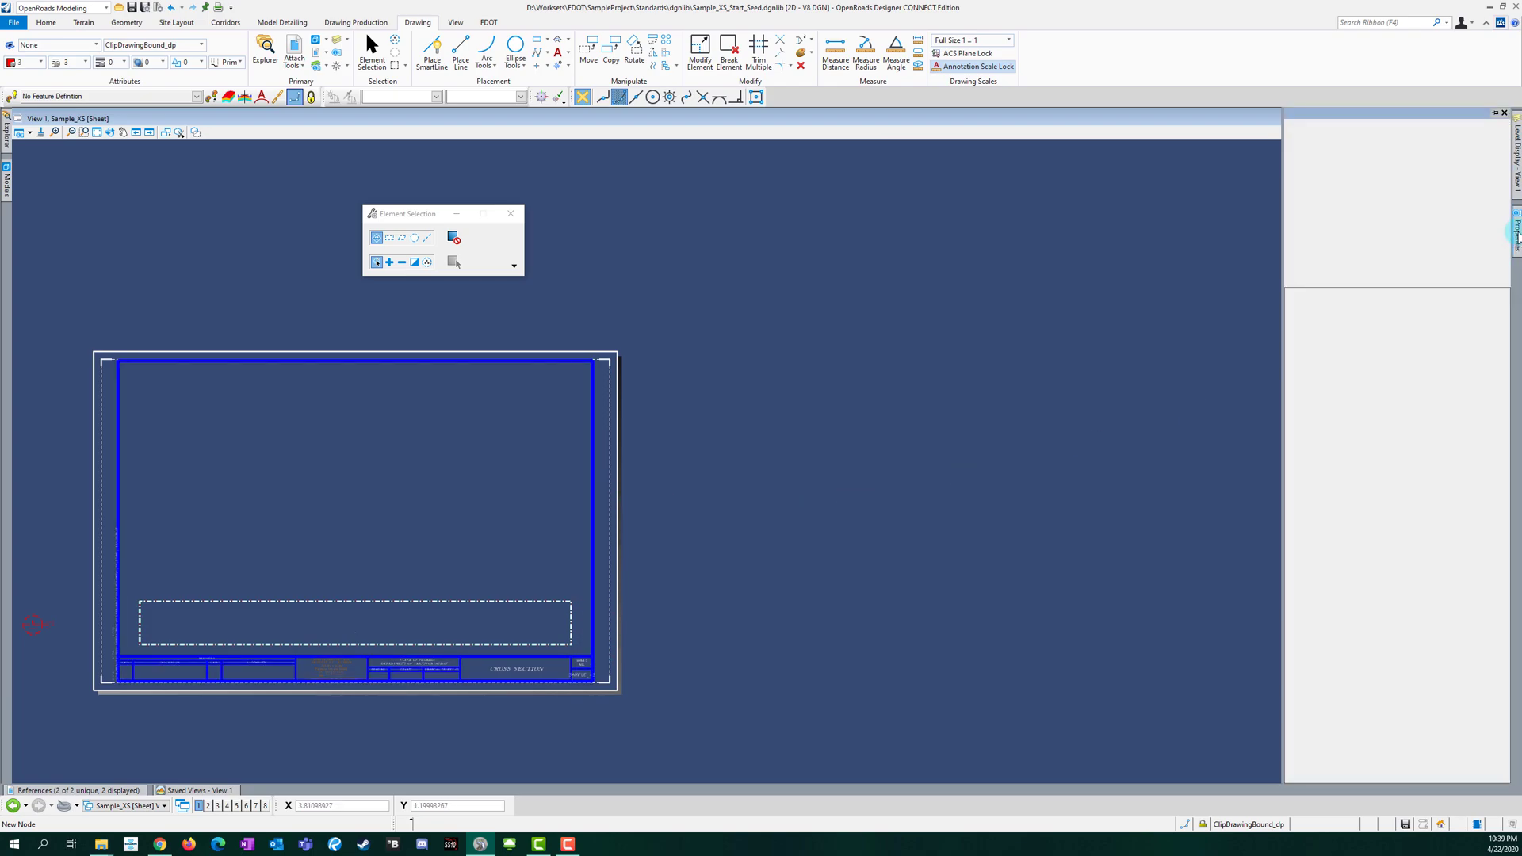
pyautogui.click(949, 542)
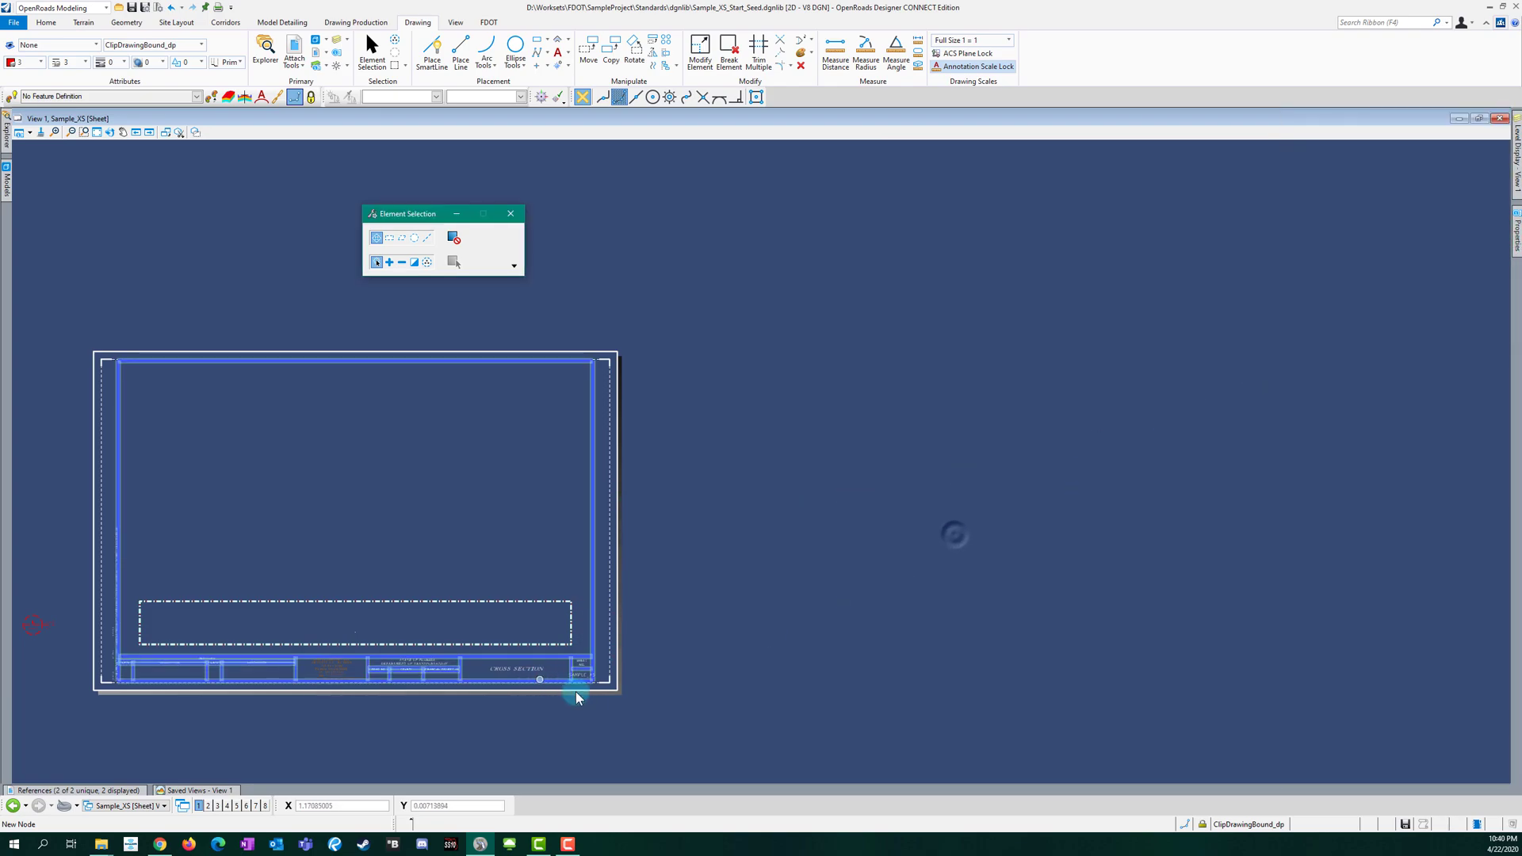
pyautogui.click(520, 674)
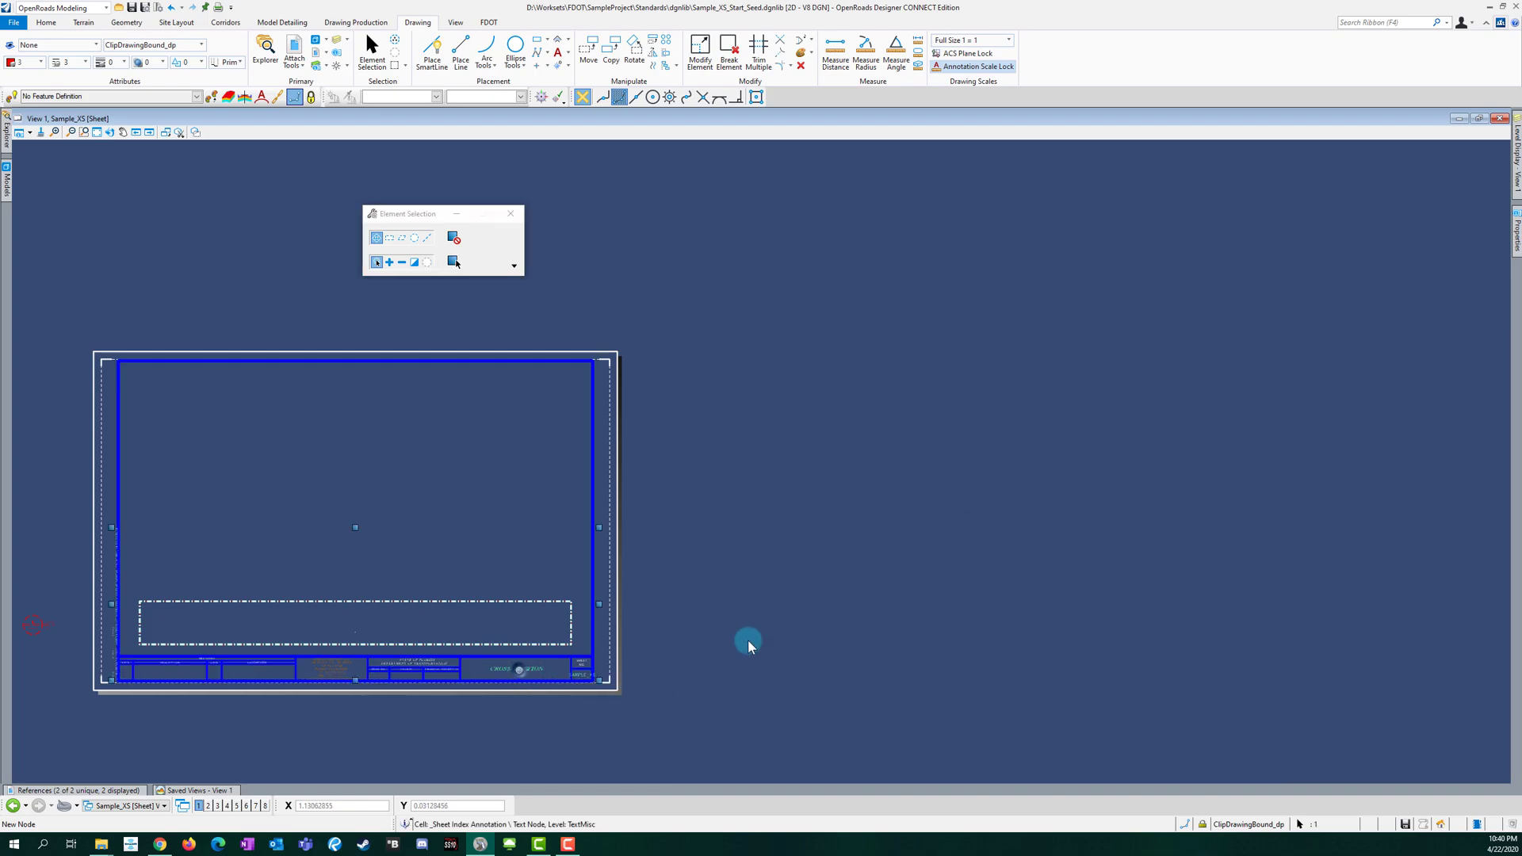
pyautogui.click(1515, 240)
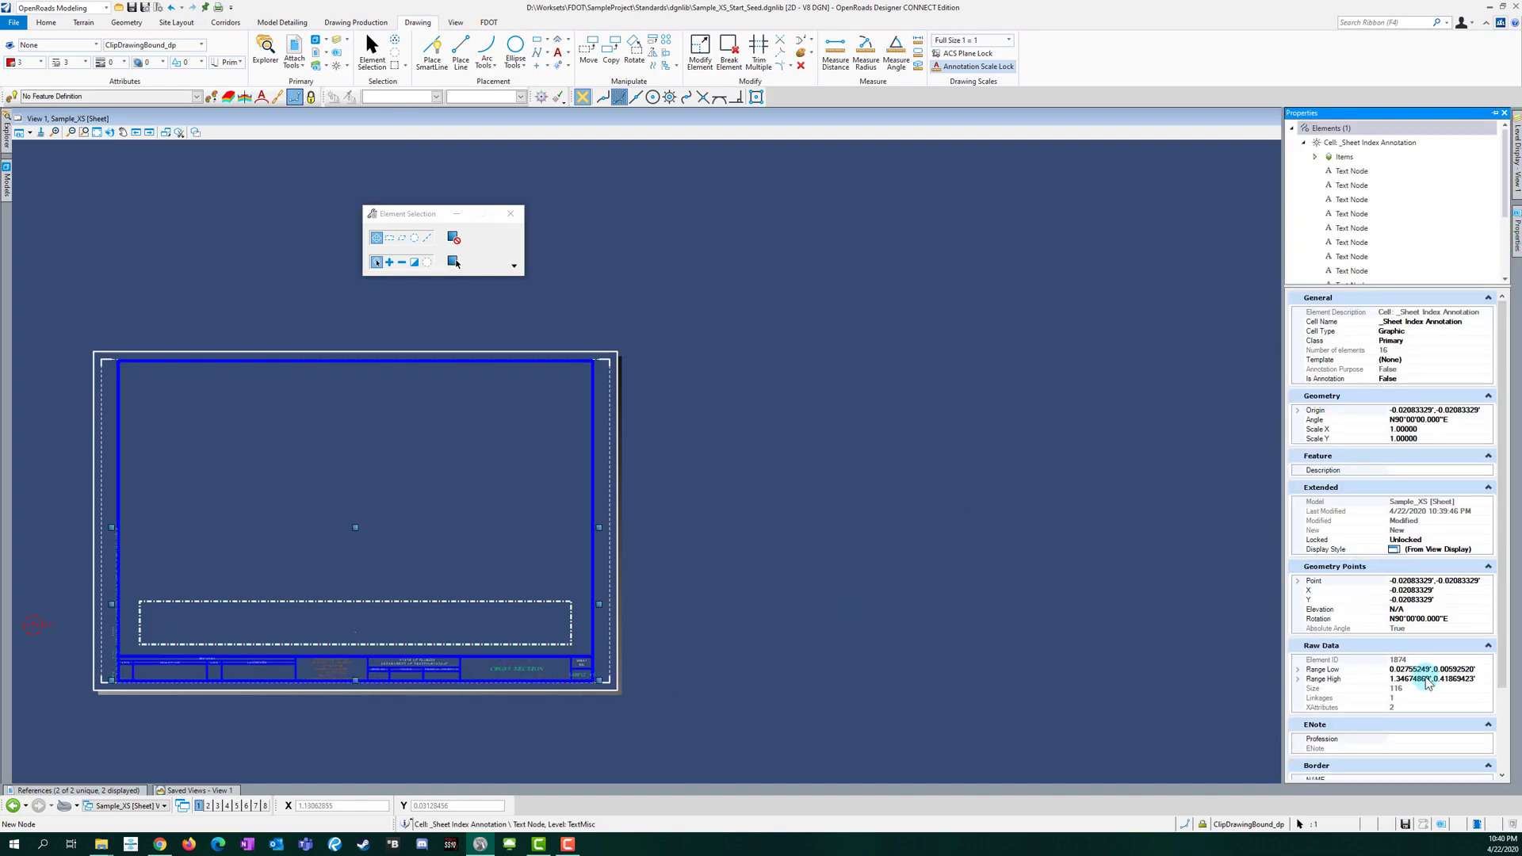
pyautogui.scroll(-2, 1425, 681)
pyautogui.click(1315, 695)
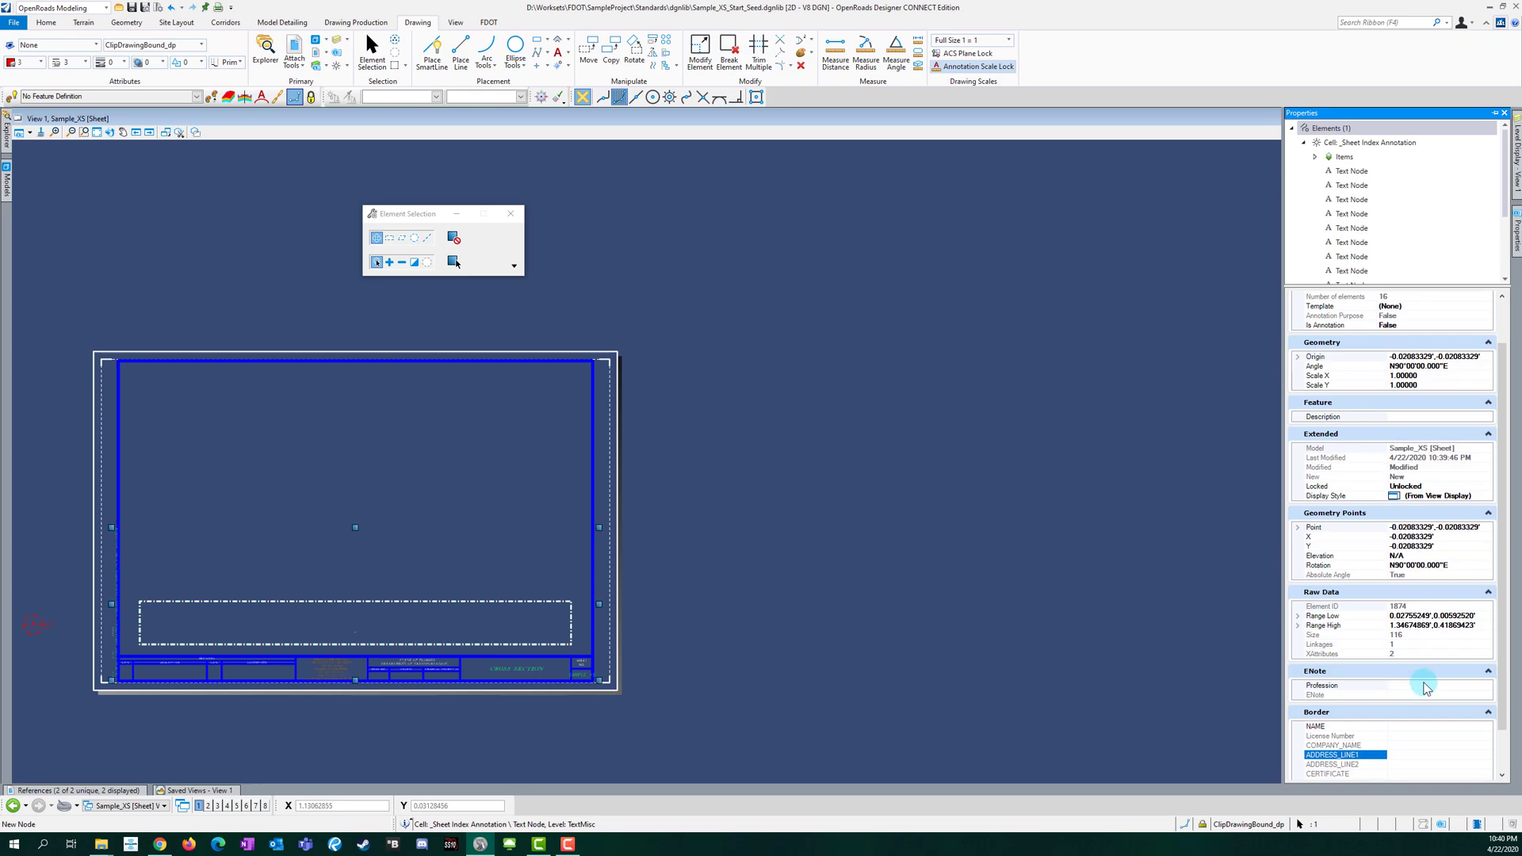
pyautogui.click(1424, 685)
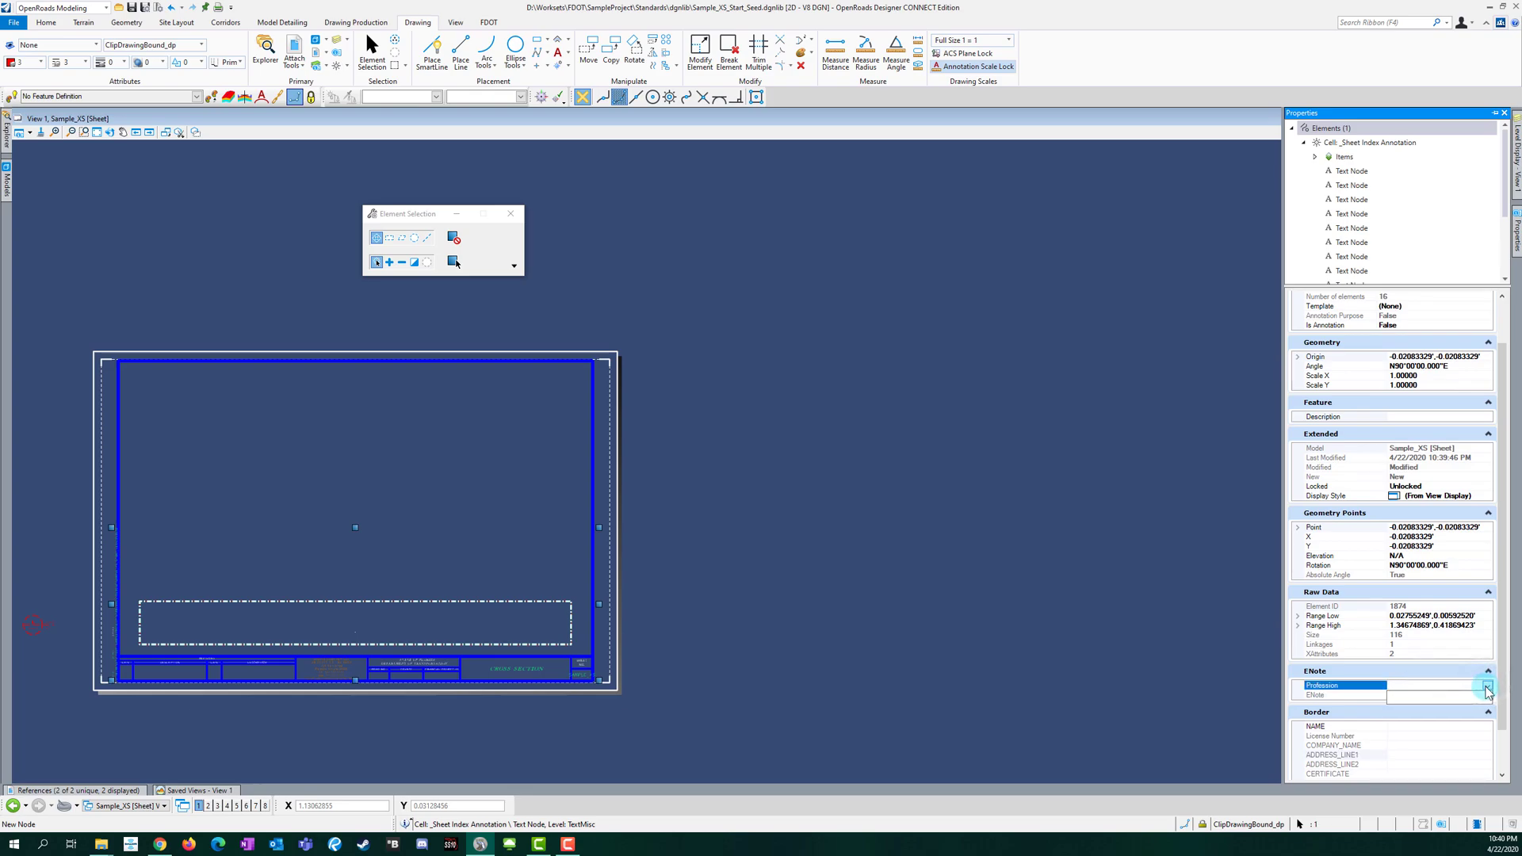
pyautogui.click(1053, 541)
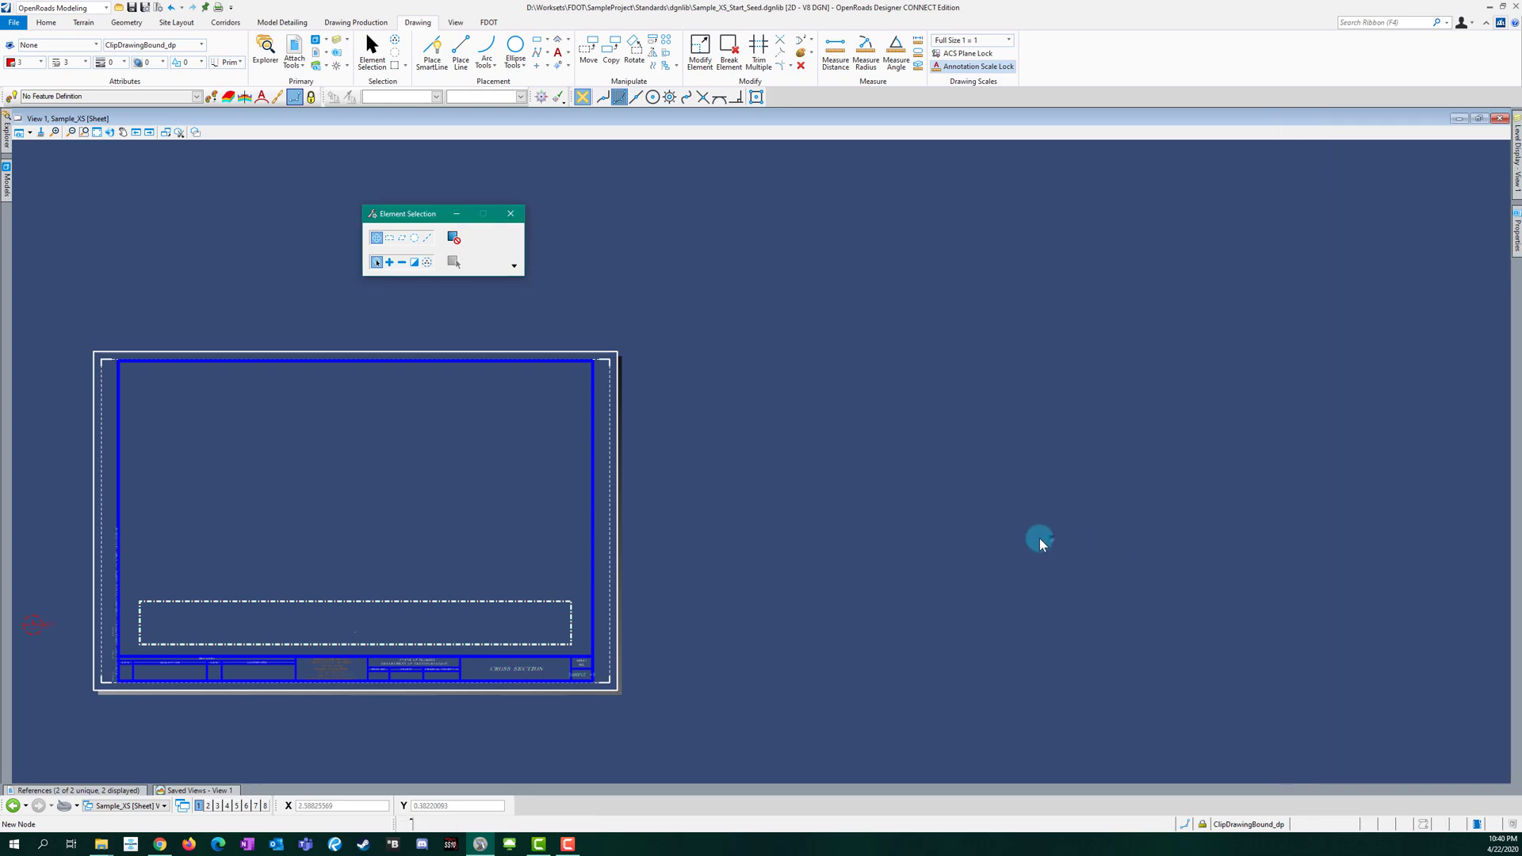
# Step: Search the ribbon for the pick list manager, activate the Profession pick list, save it and close the manager
pyautogui.click(1361, 25)
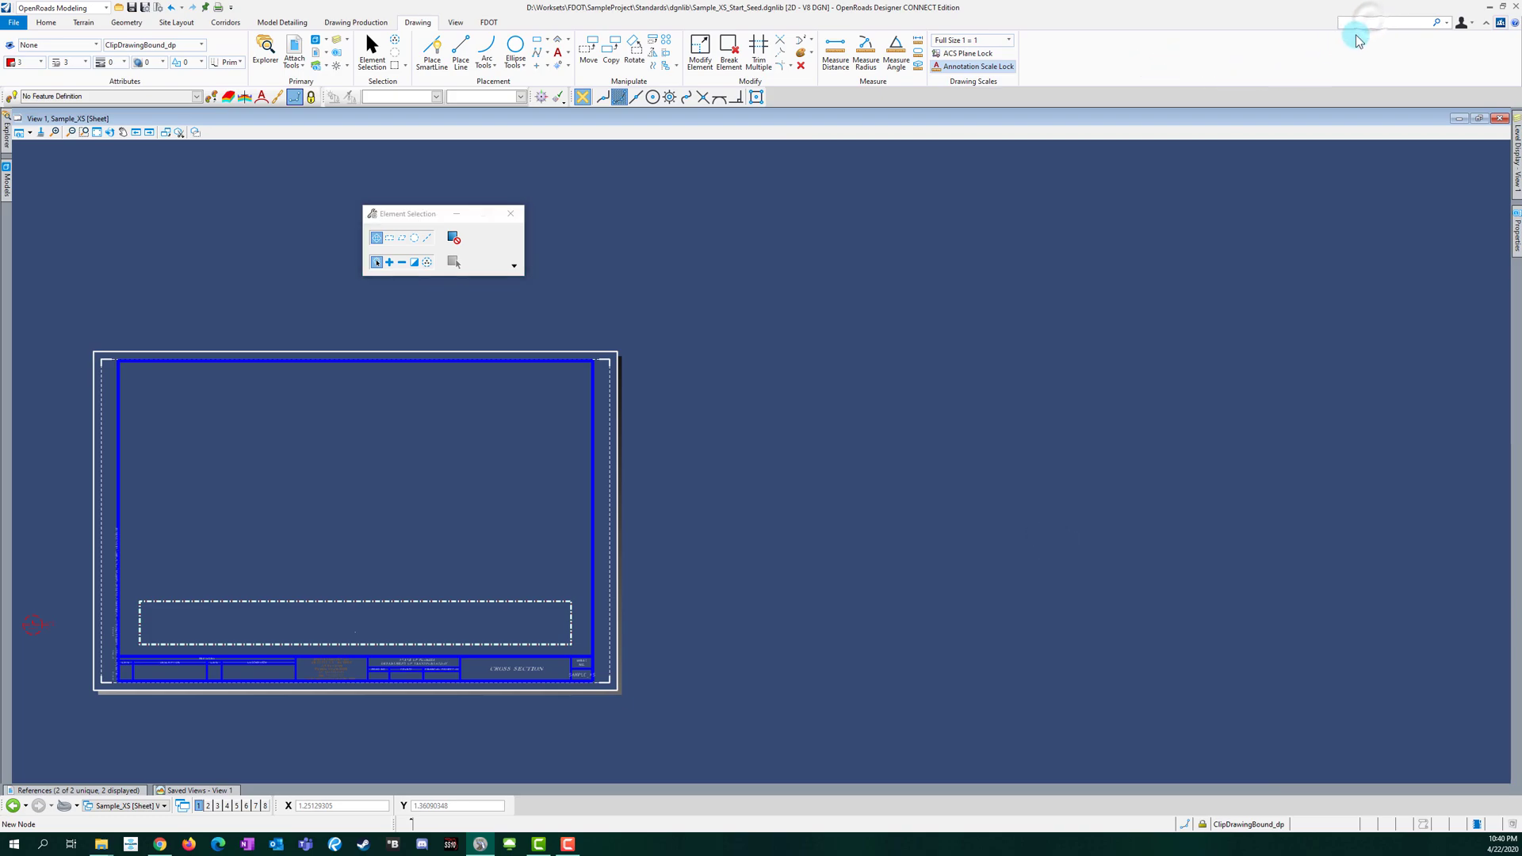
pyautogui.write('pick list')
pyautogui.click(1348, 50)
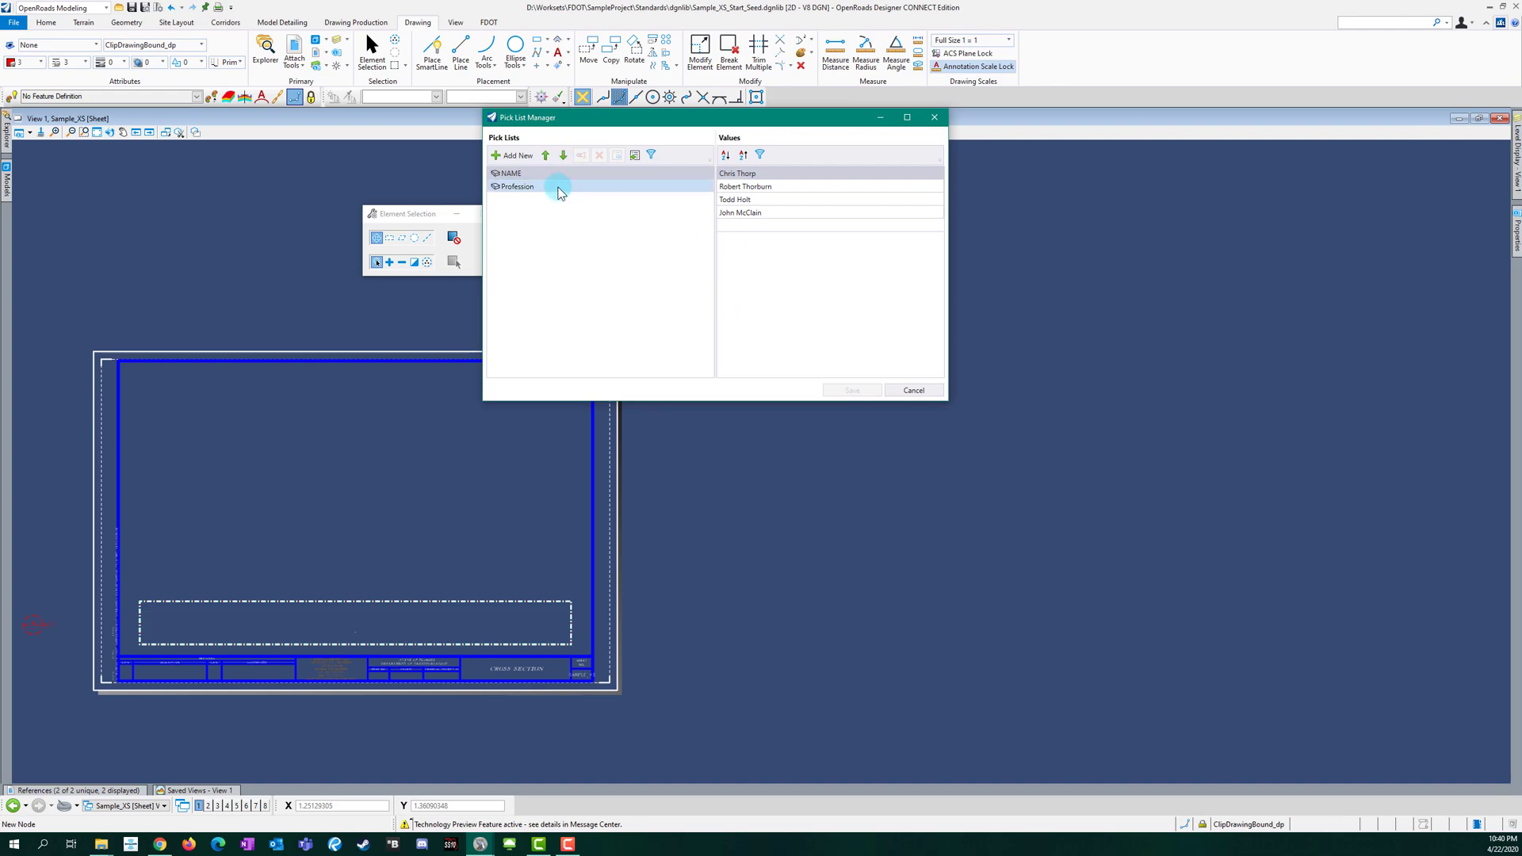
pyautogui.click(527, 187)
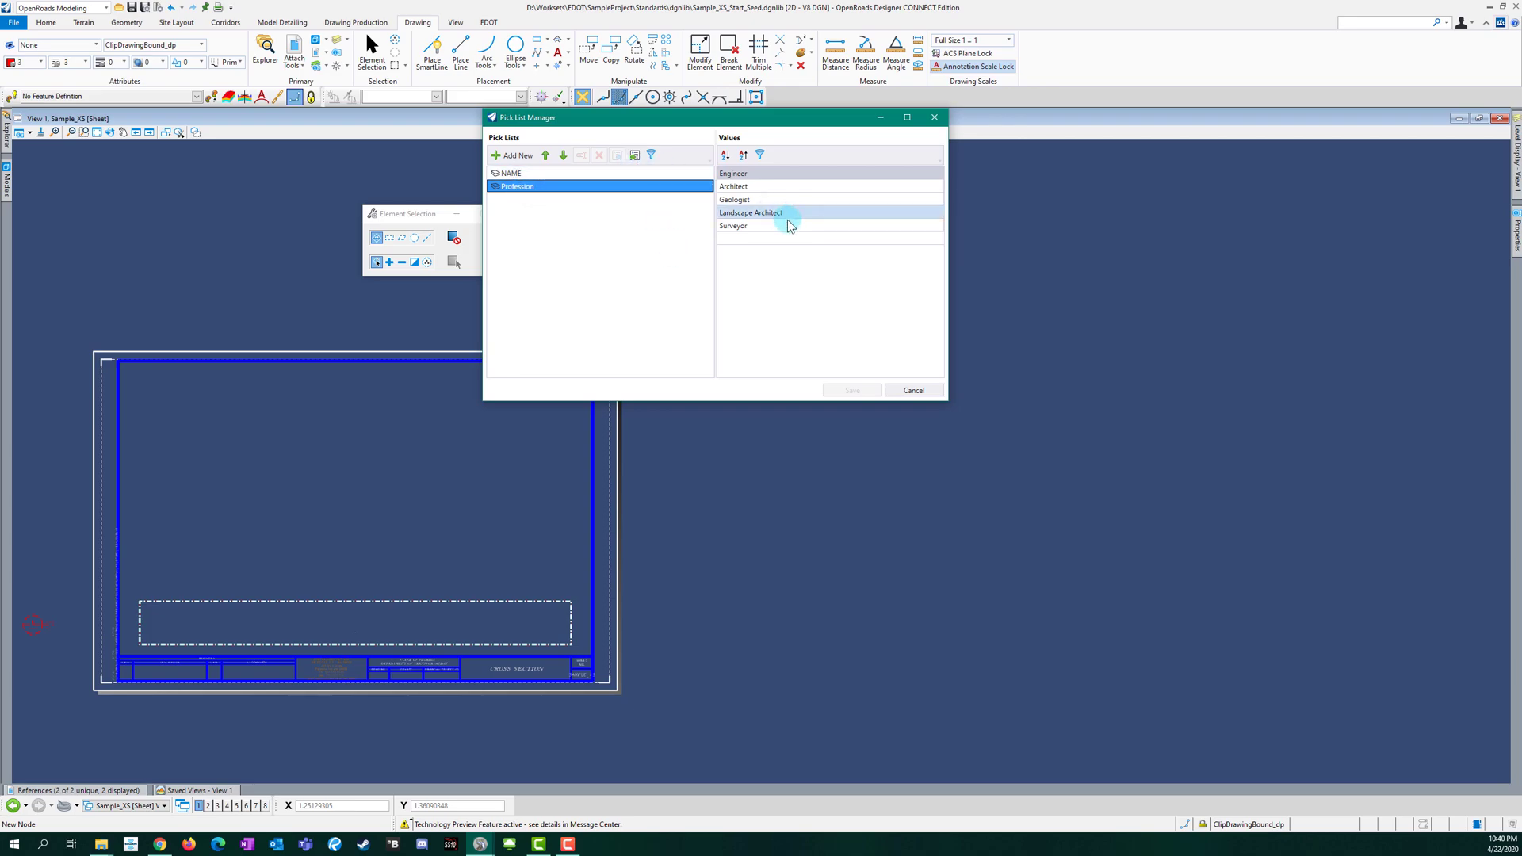
pyautogui.rightClick(527, 188)
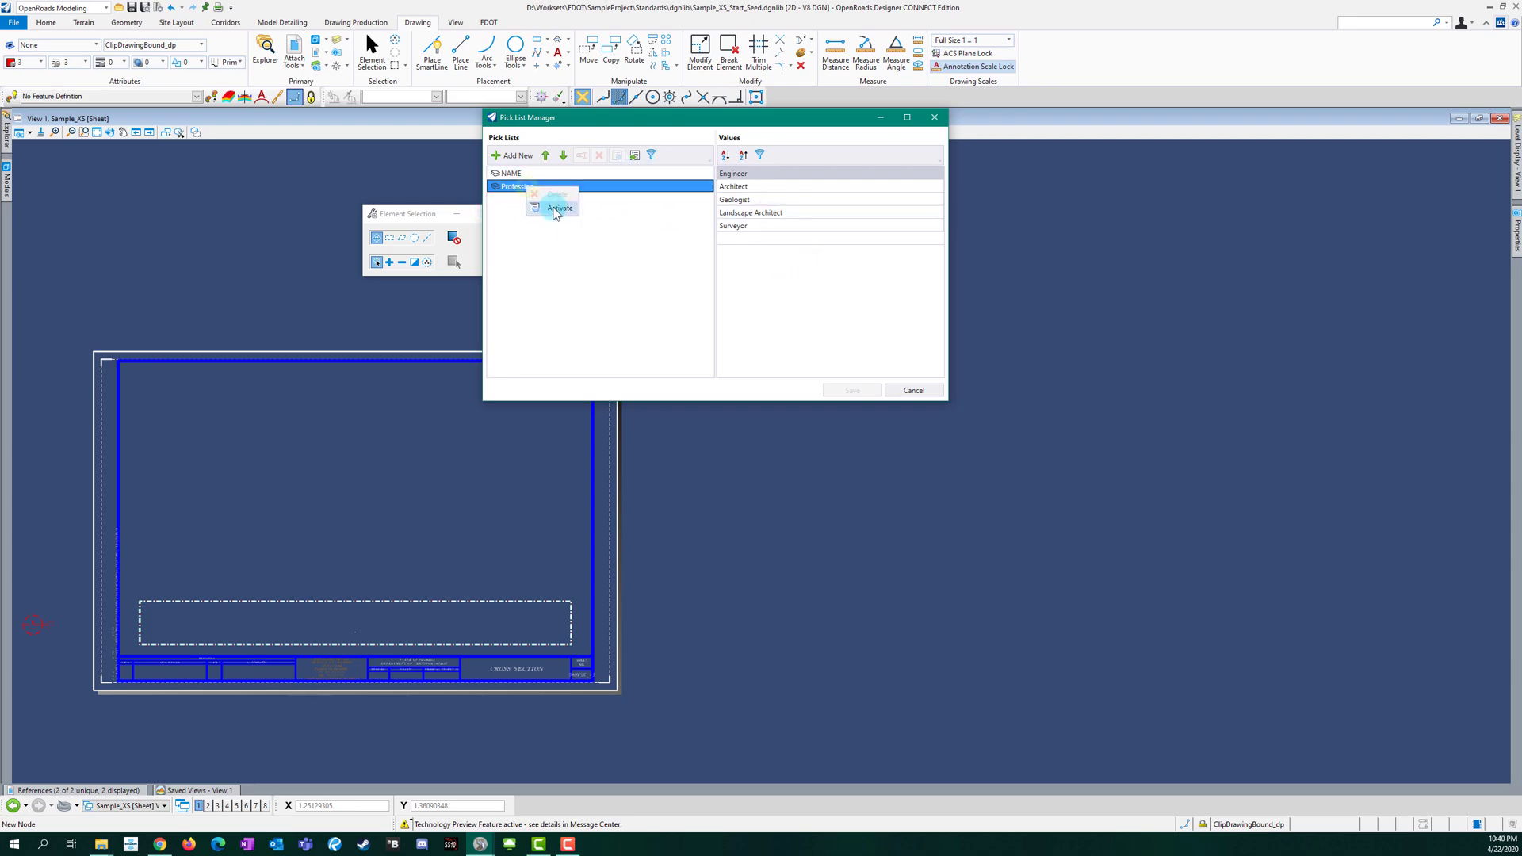
pyautogui.click(551, 206)
pyautogui.click(855, 391)
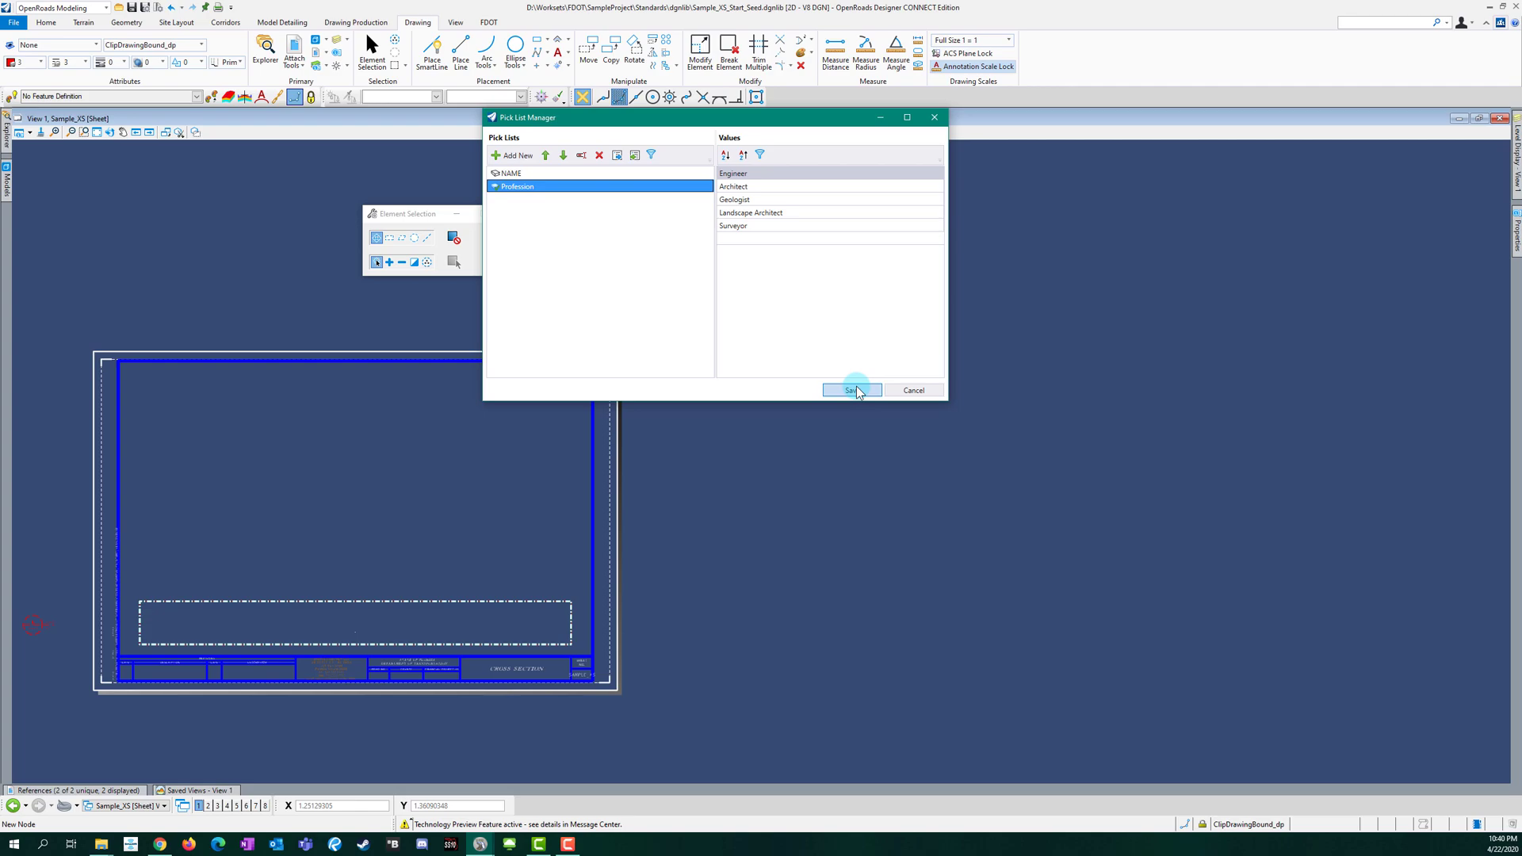
pyautogui.click(913, 392)
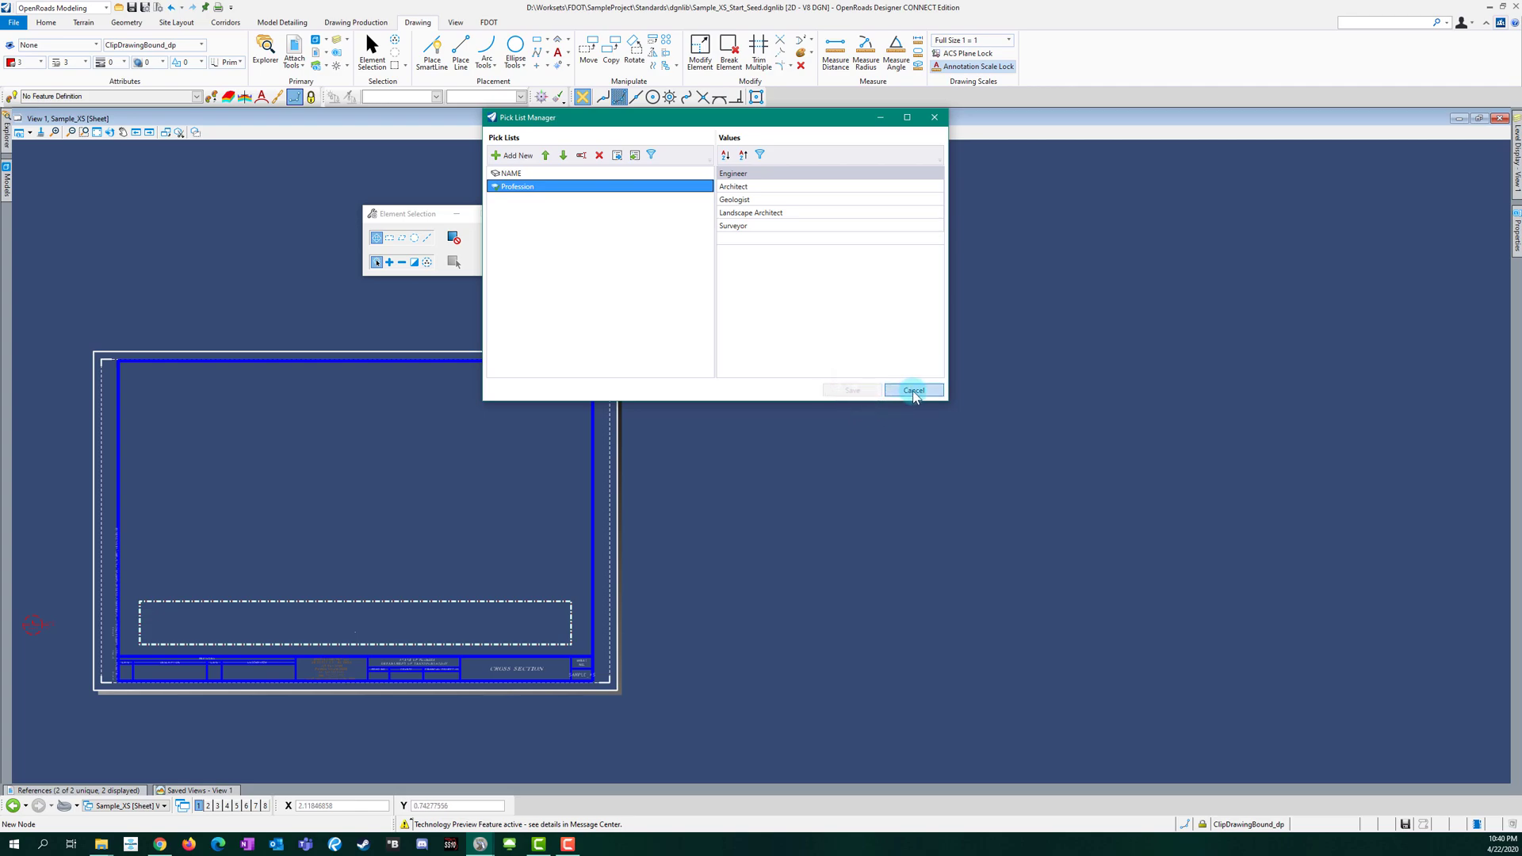
pyautogui.click(923, 396)
# Step: Choose a value for the ENote Profession property of the _Sheet Index Annotation cell and inspect the note along the sheet border
pyautogui.click(597, 670)
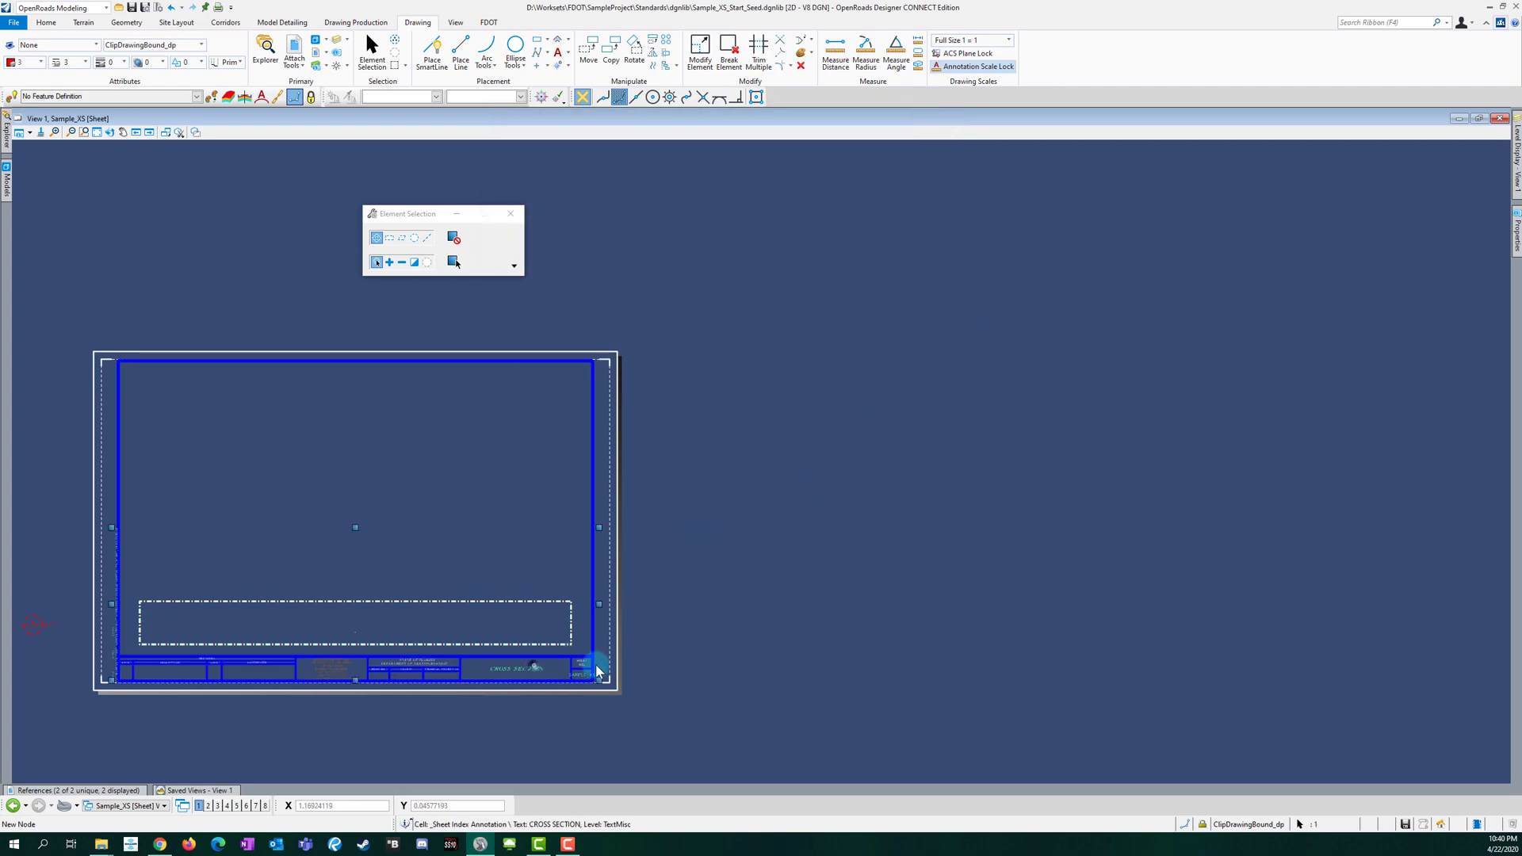
pyautogui.click(1517, 231)
pyautogui.click(1418, 649)
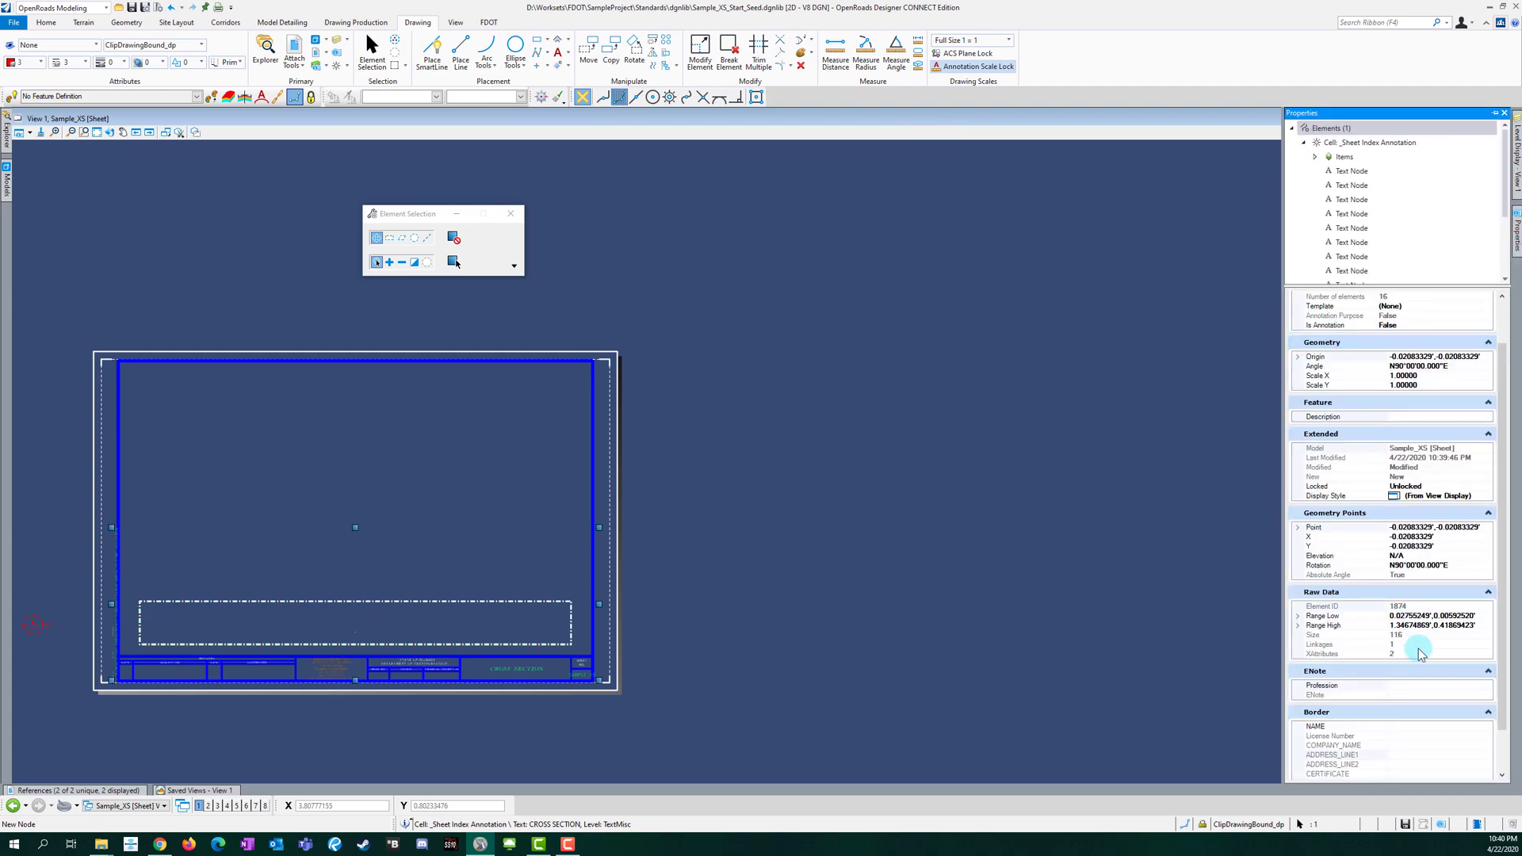
pyautogui.scroll(-3, 1419, 649)
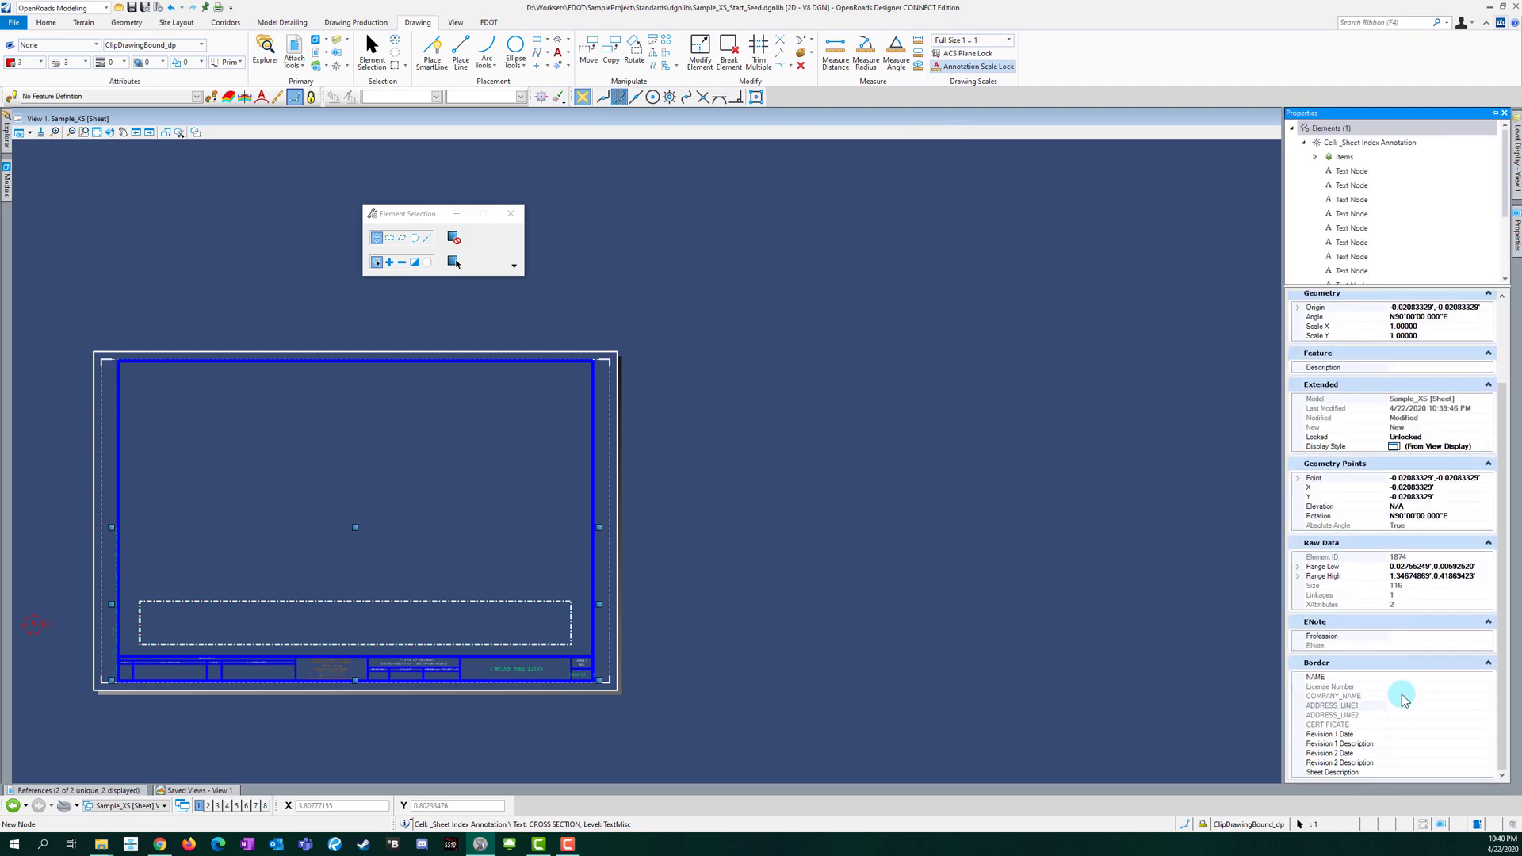
pyautogui.click(1428, 639)
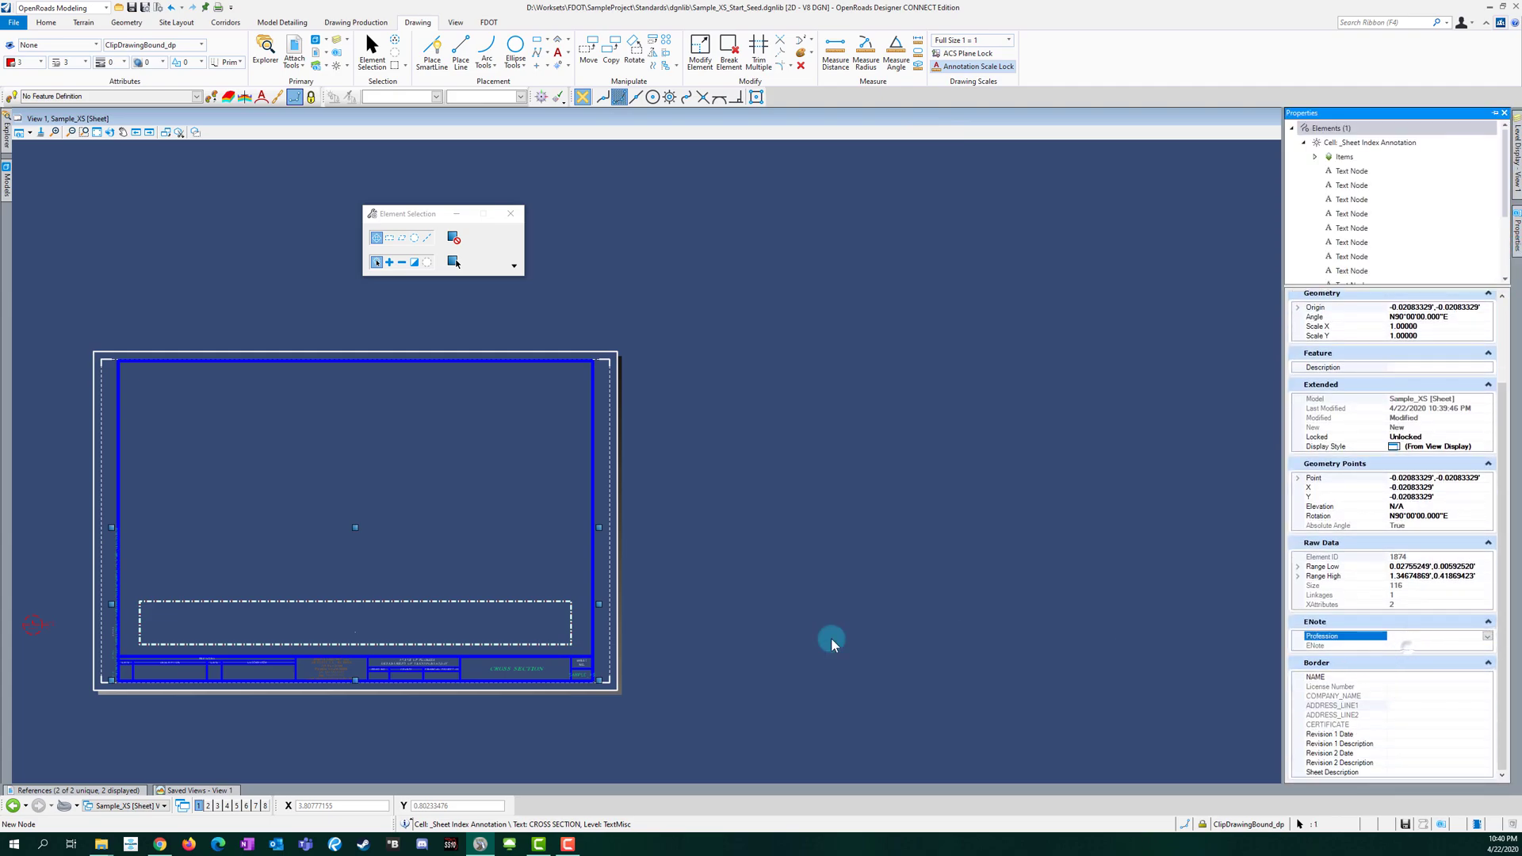
pyautogui.click(718, 632)
pyautogui.scroll(5, 547, 663)
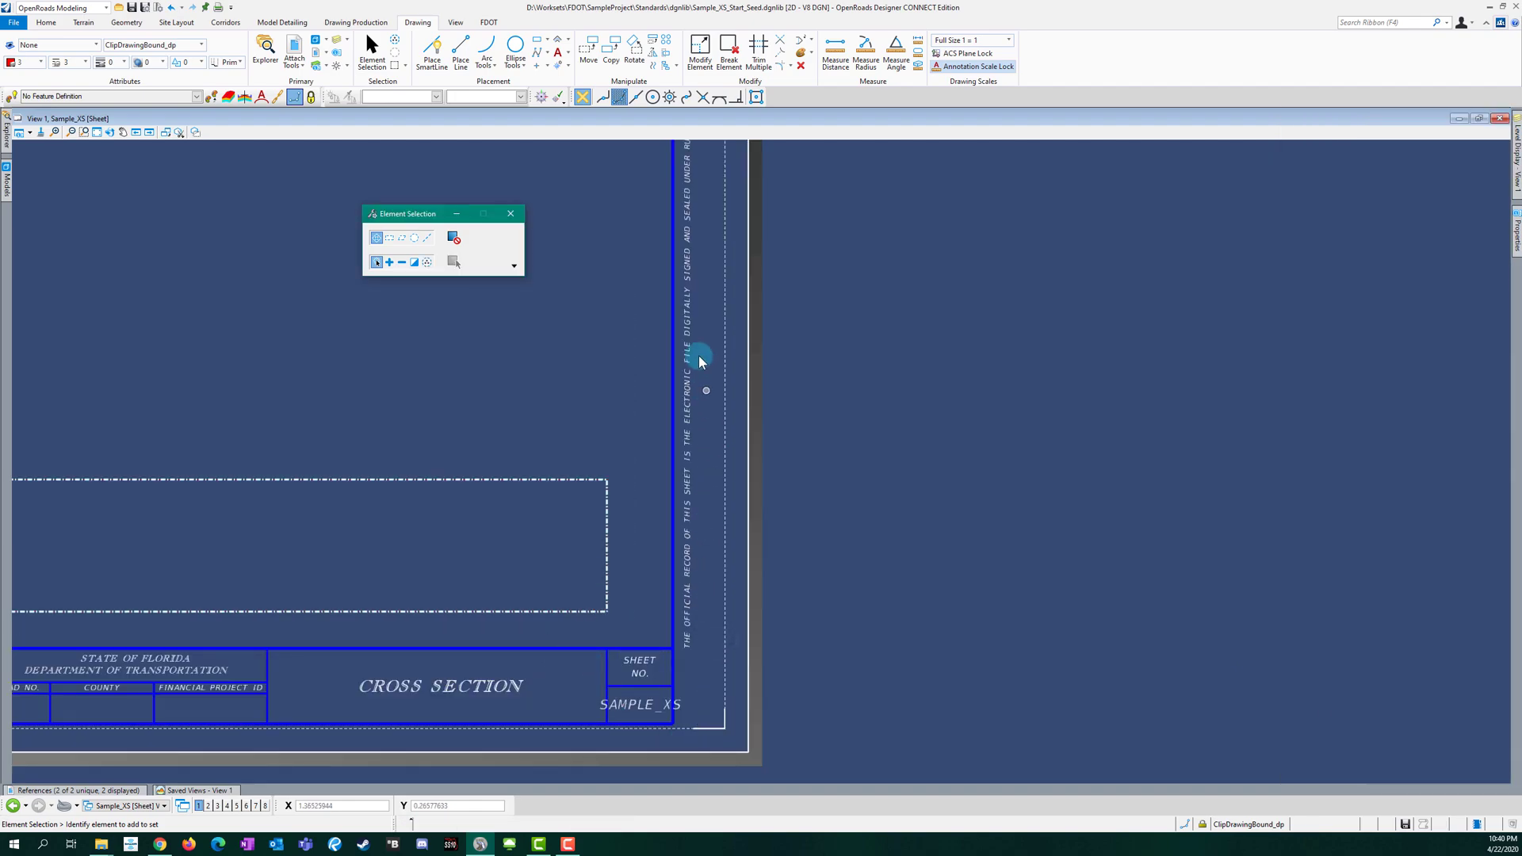
pyautogui.scroll(-2, 772, 703)
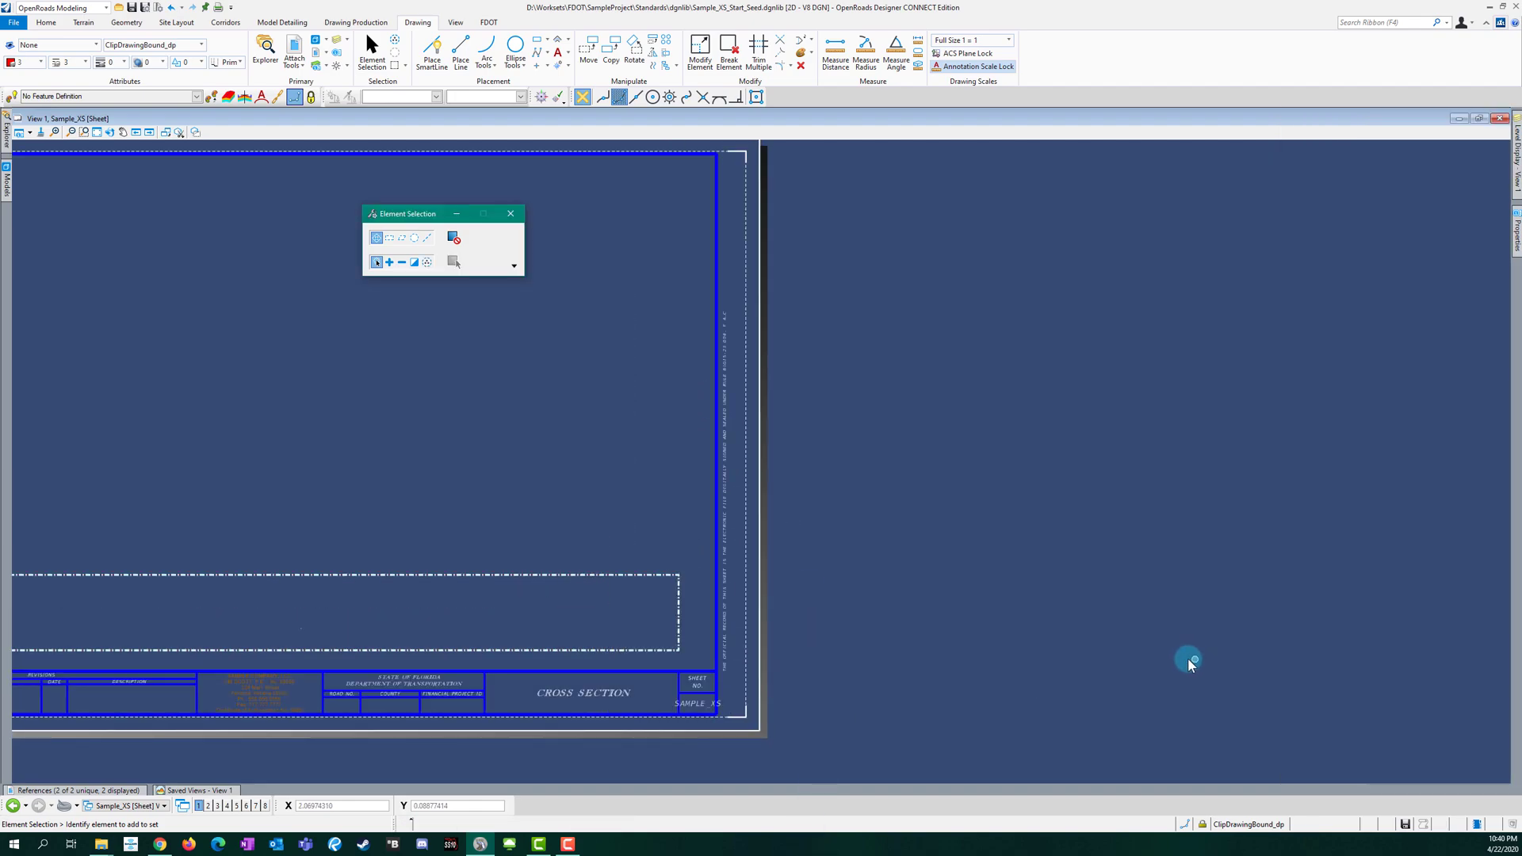
pyautogui.scroll(-2, 1149, 703)
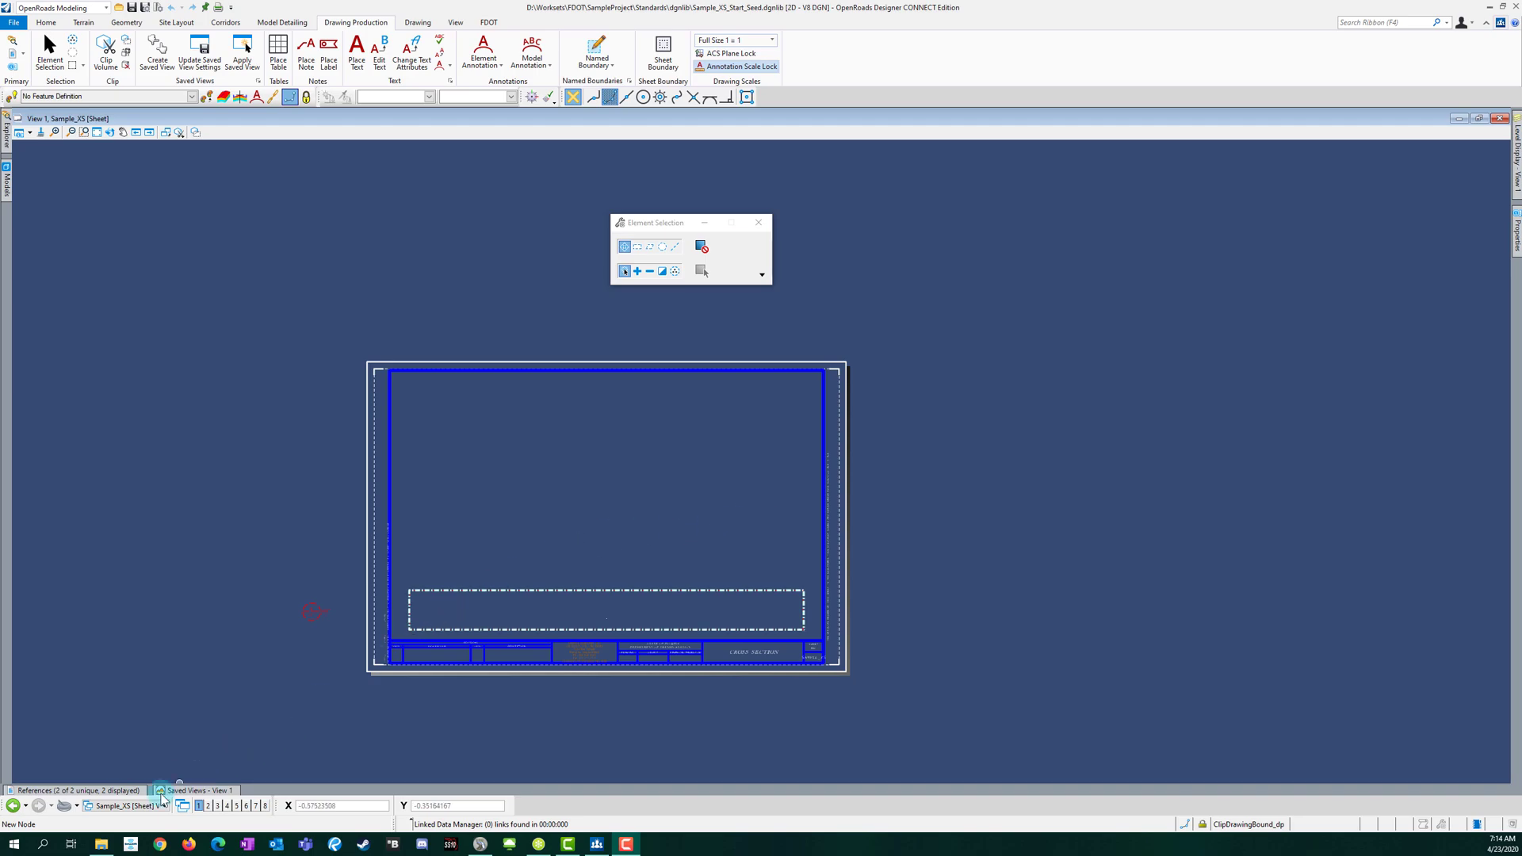
# Step: Switch to the Sample_XS drawing views and select the Default-3D reference in the references list
pyautogui.click(125, 809)
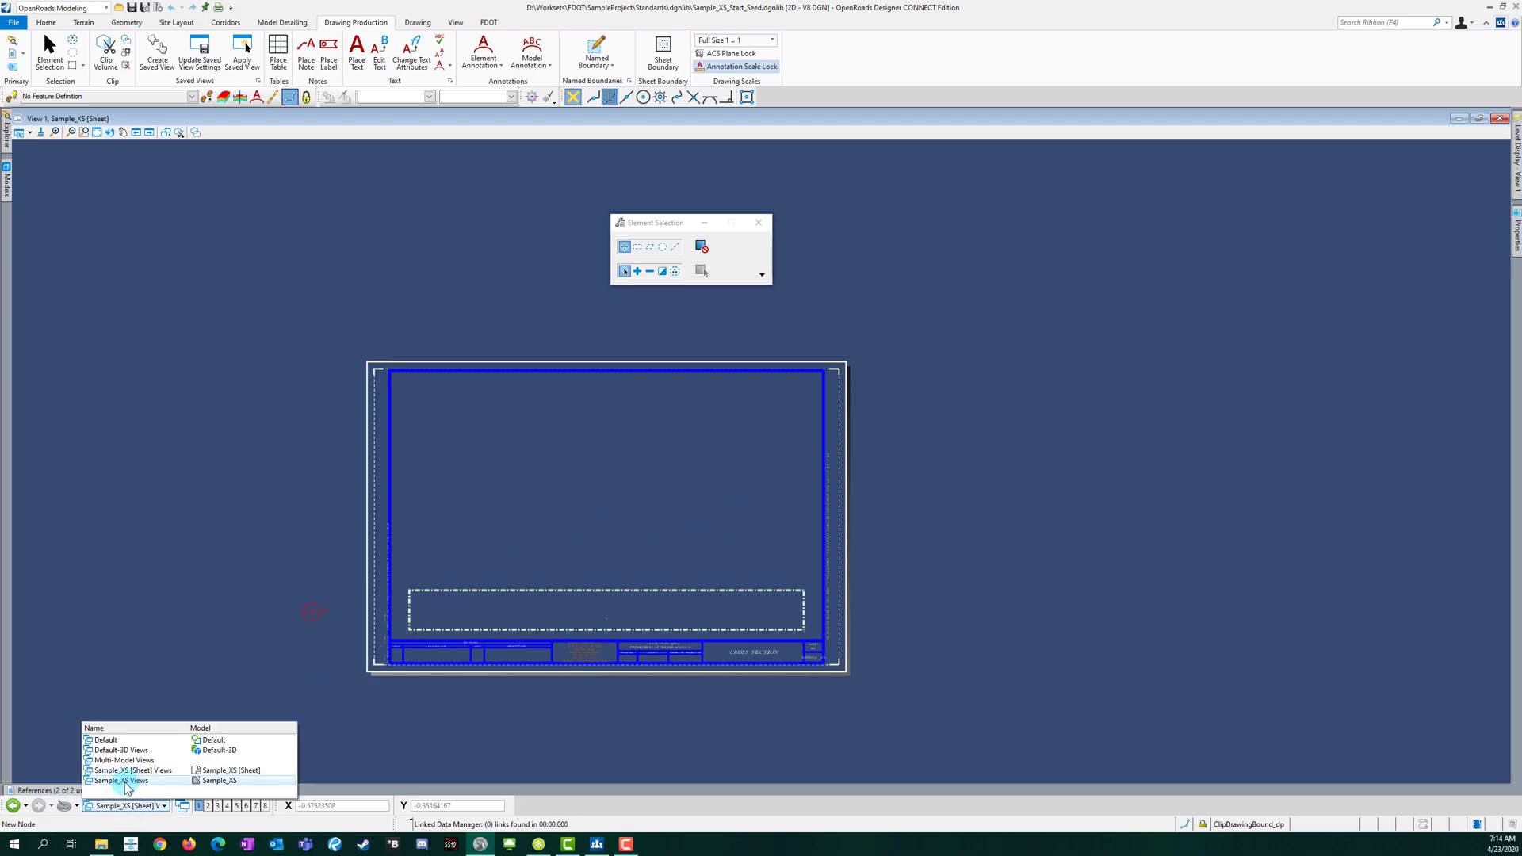
pyautogui.click(120, 781)
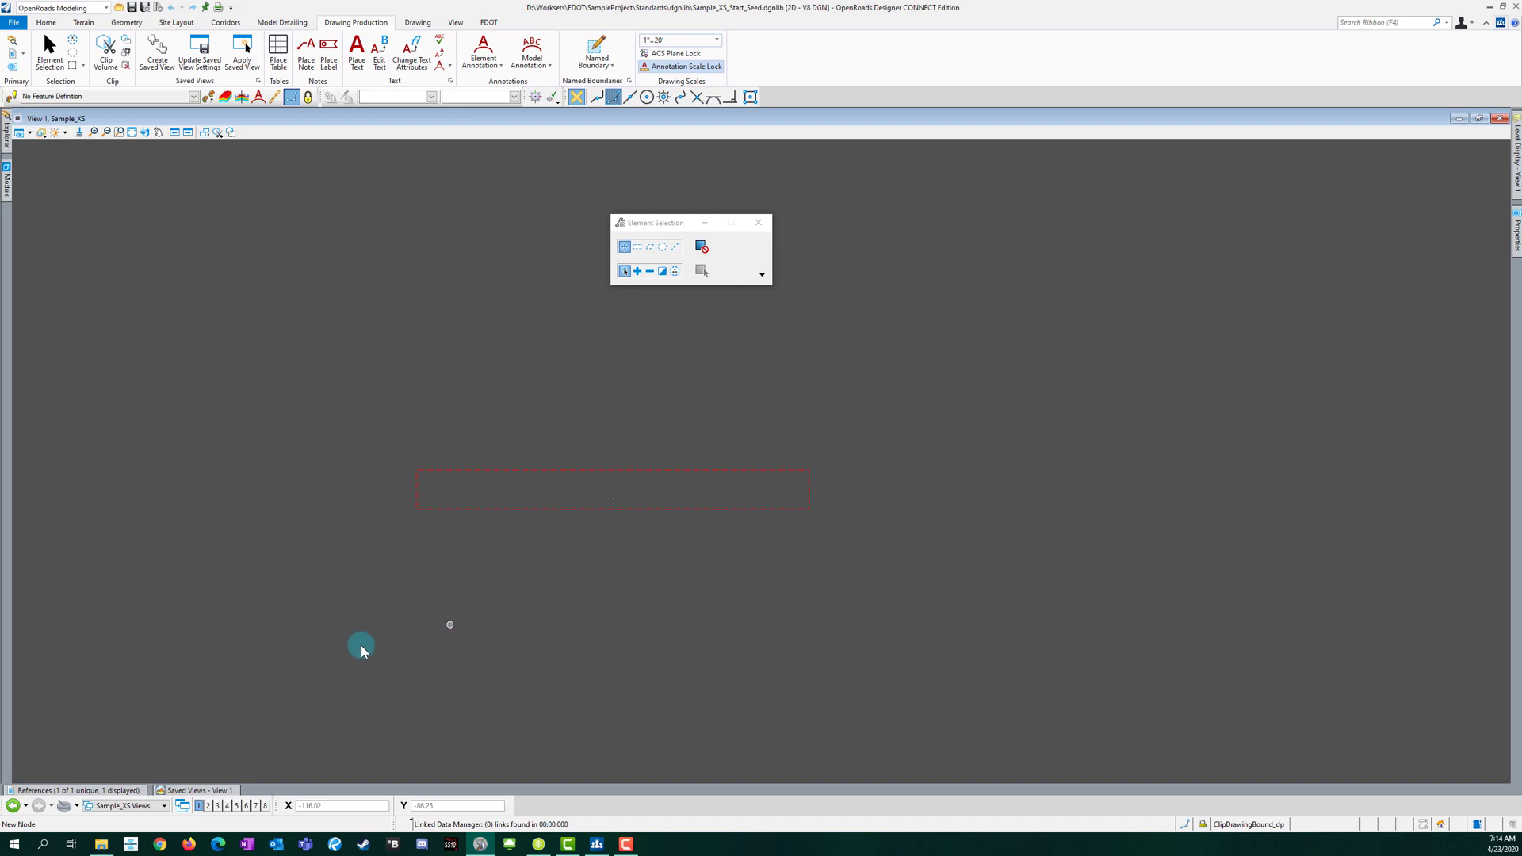
pyautogui.click(87, 790)
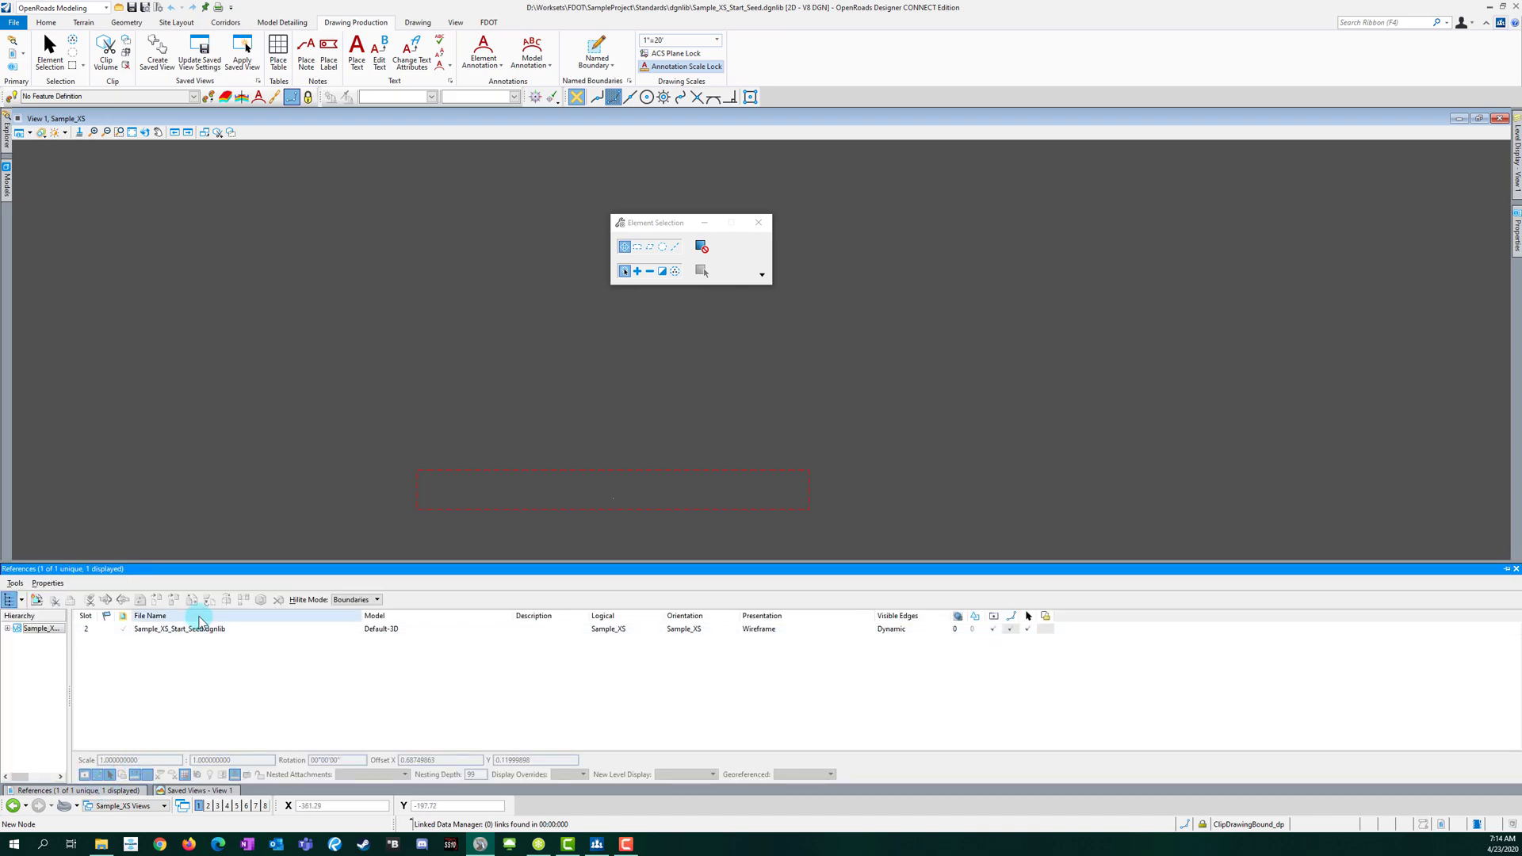
pyautogui.click(202, 629)
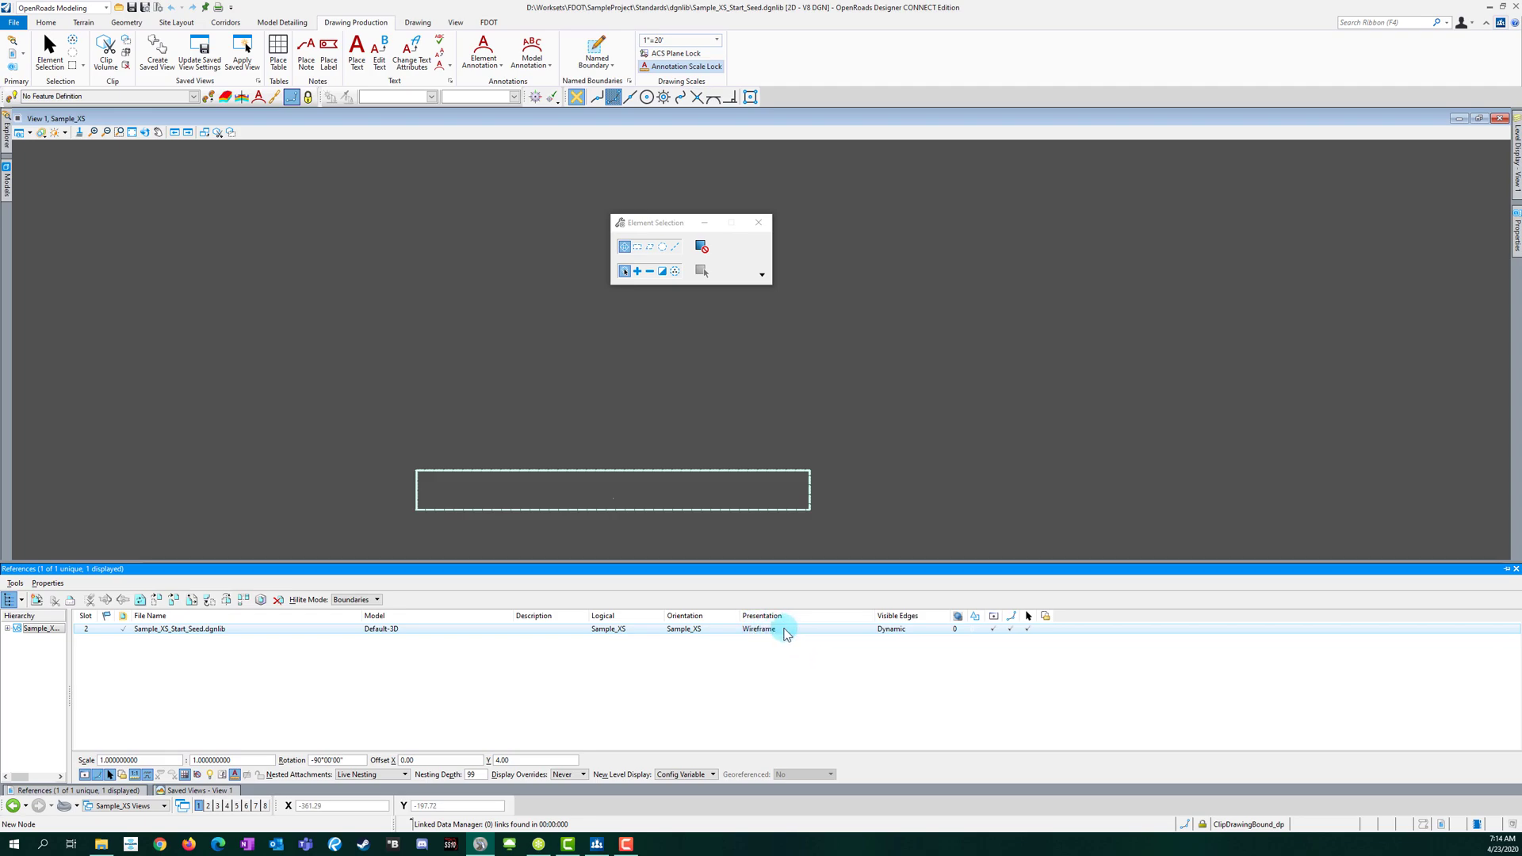
# Step: Set the Default-3D reference's Cut clip volume display style to Wireframe, accept the changes and push them to the saved view
pyautogui.rightClick(803, 617)
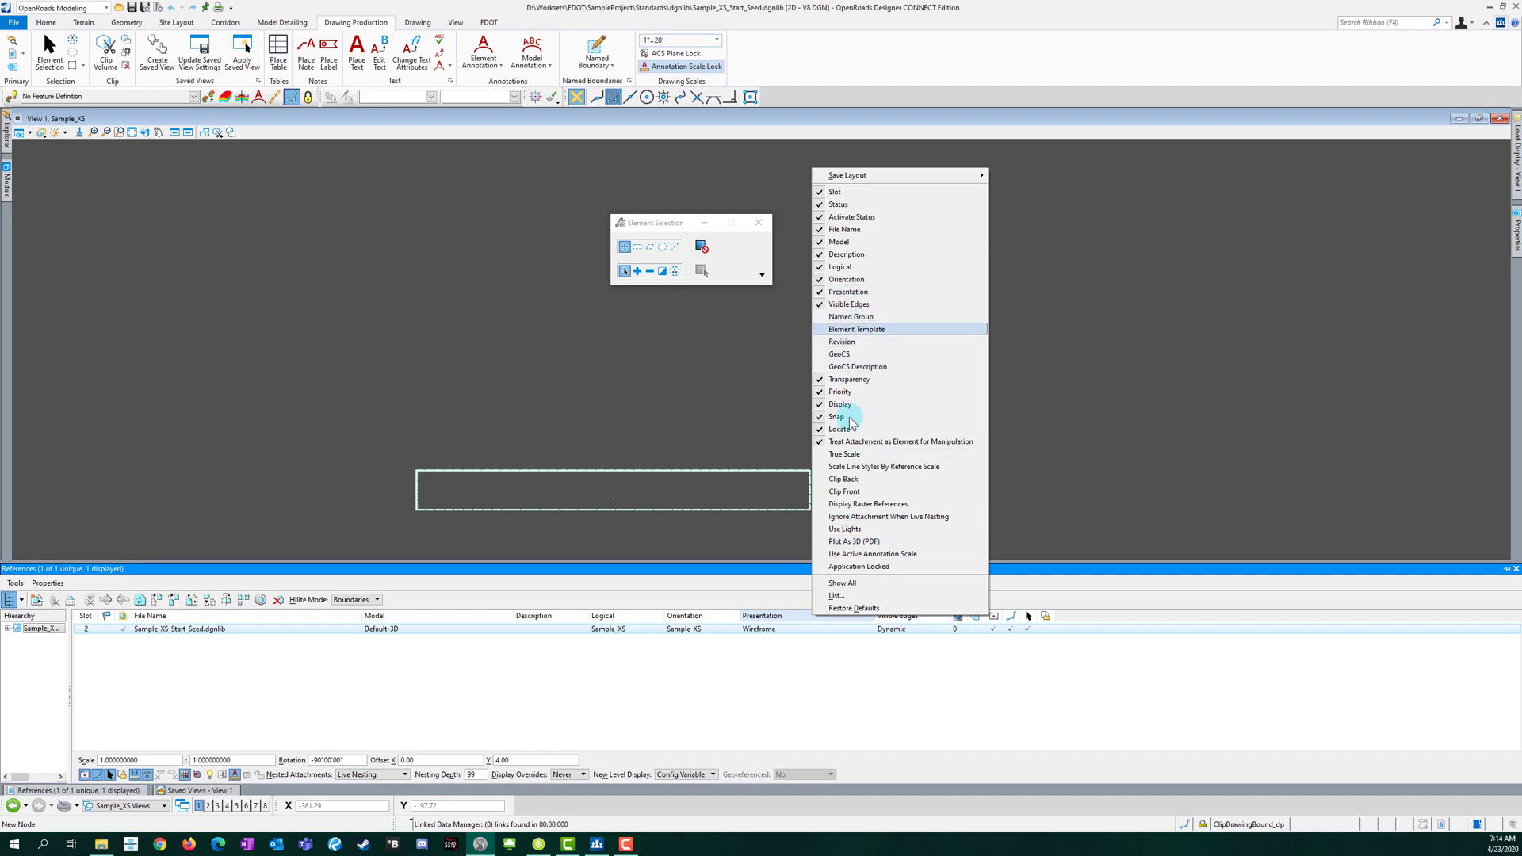
pyautogui.click(775, 629)
pyautogui.click(761, 635)
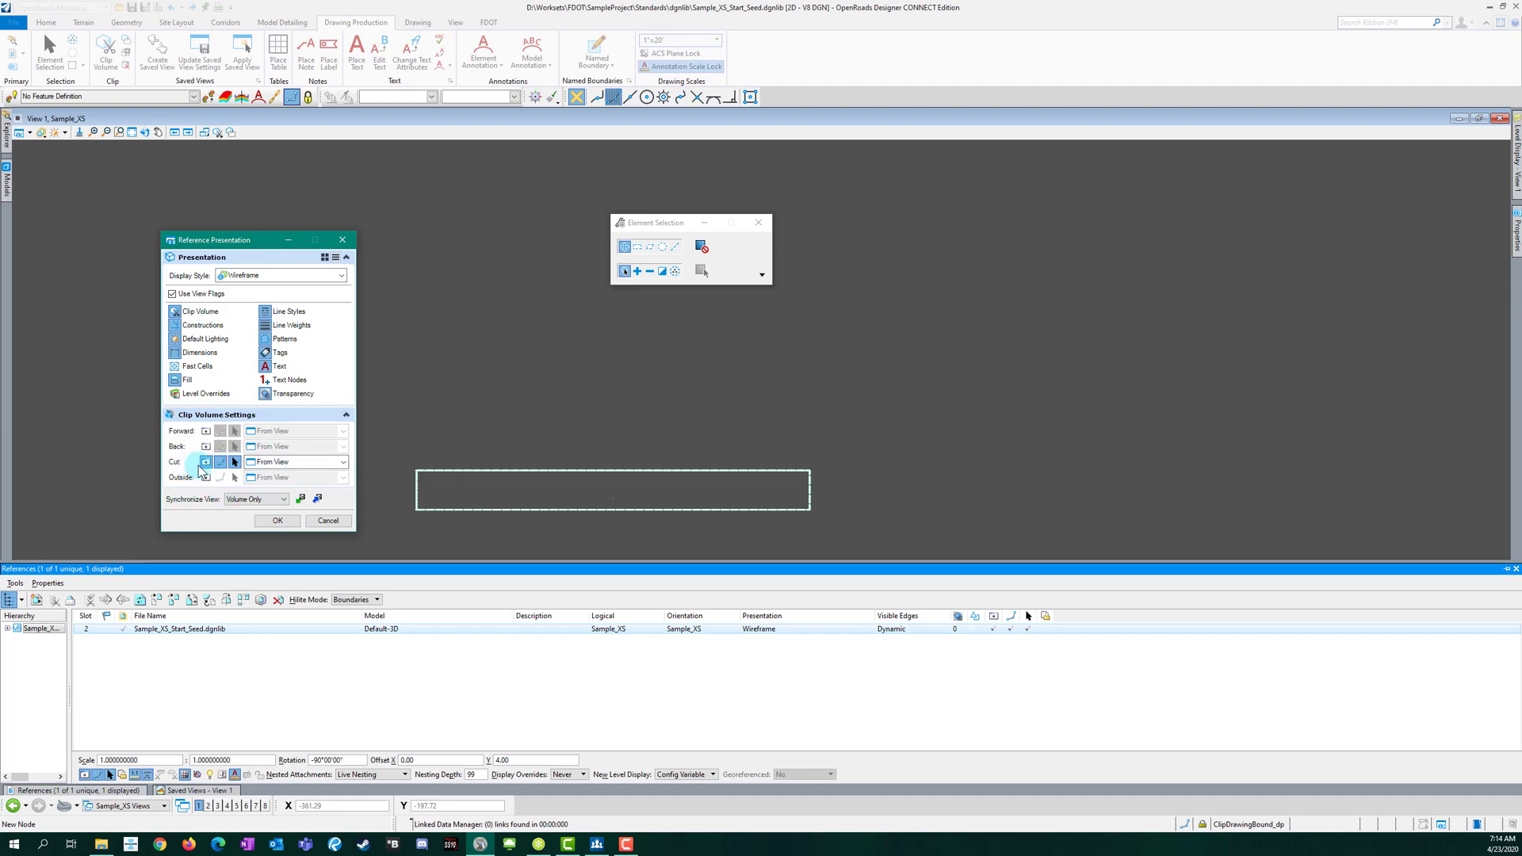
pyautogui.click(344, 462)
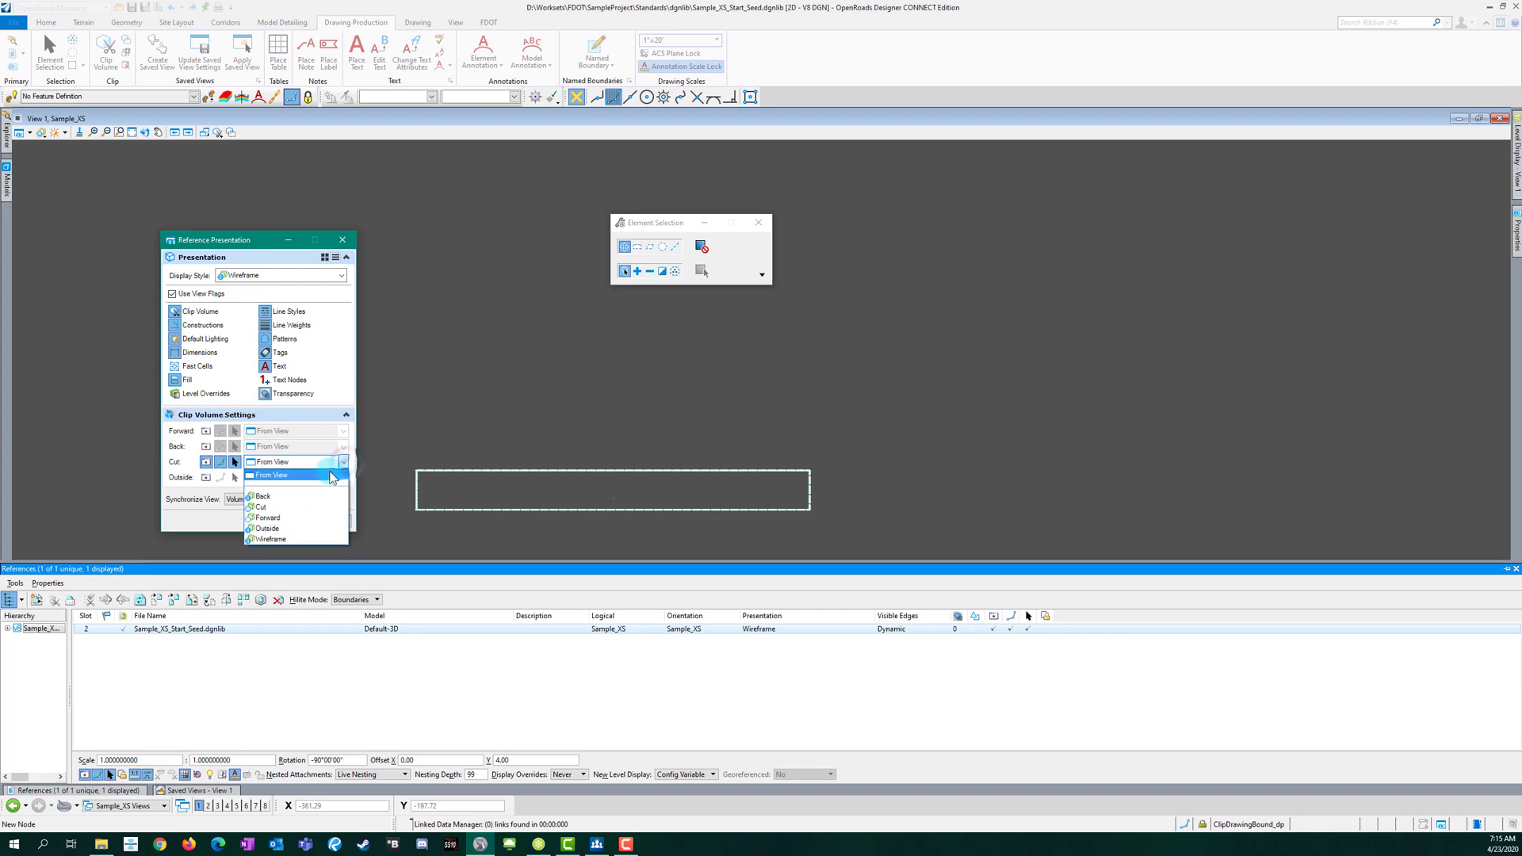
pyautogui.click(277, 539)
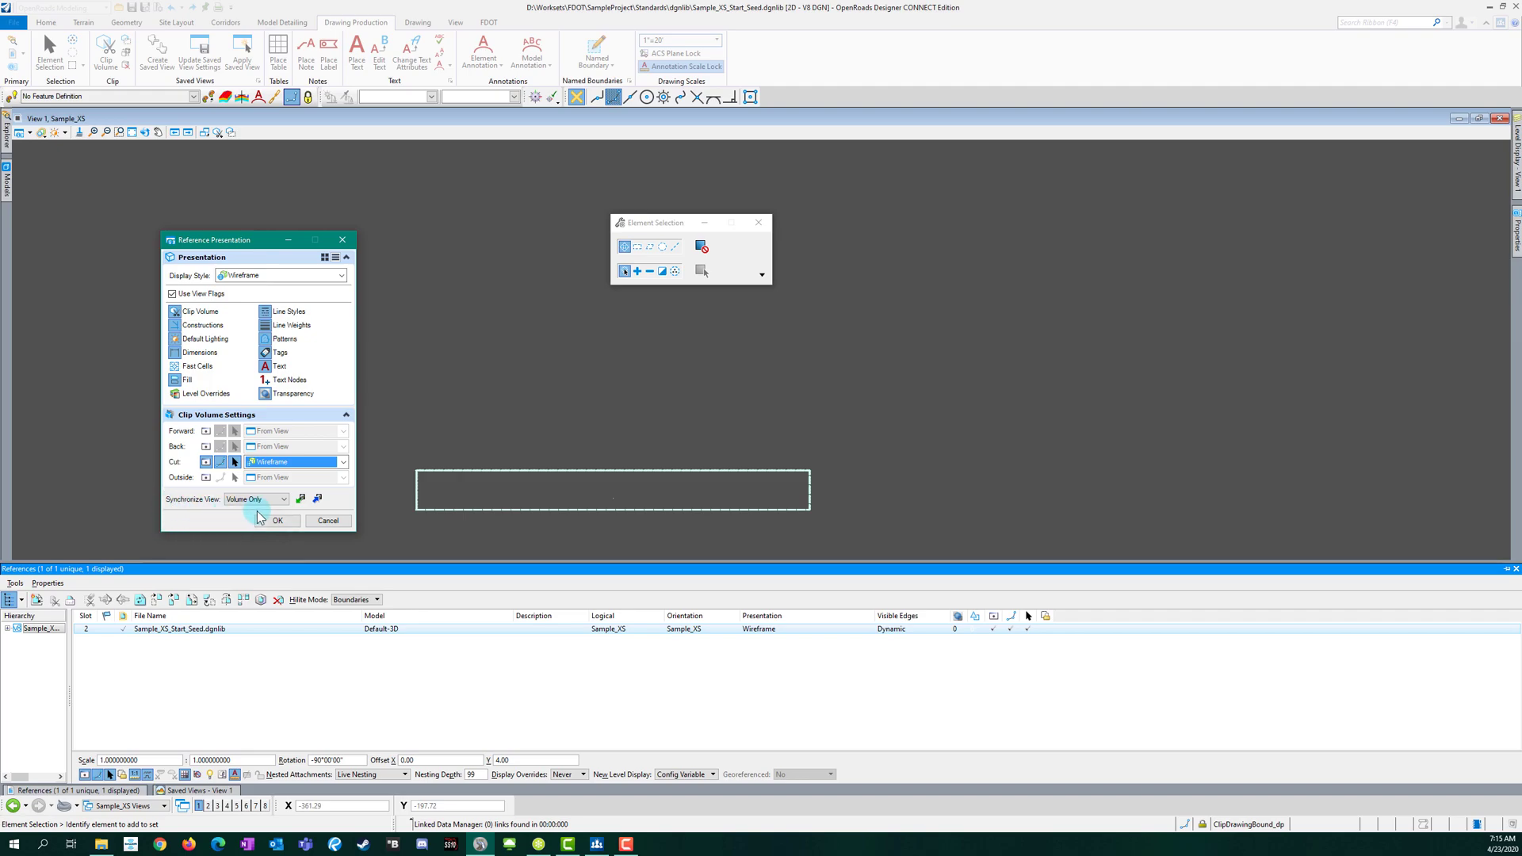
pyautogui.click(325, 502)
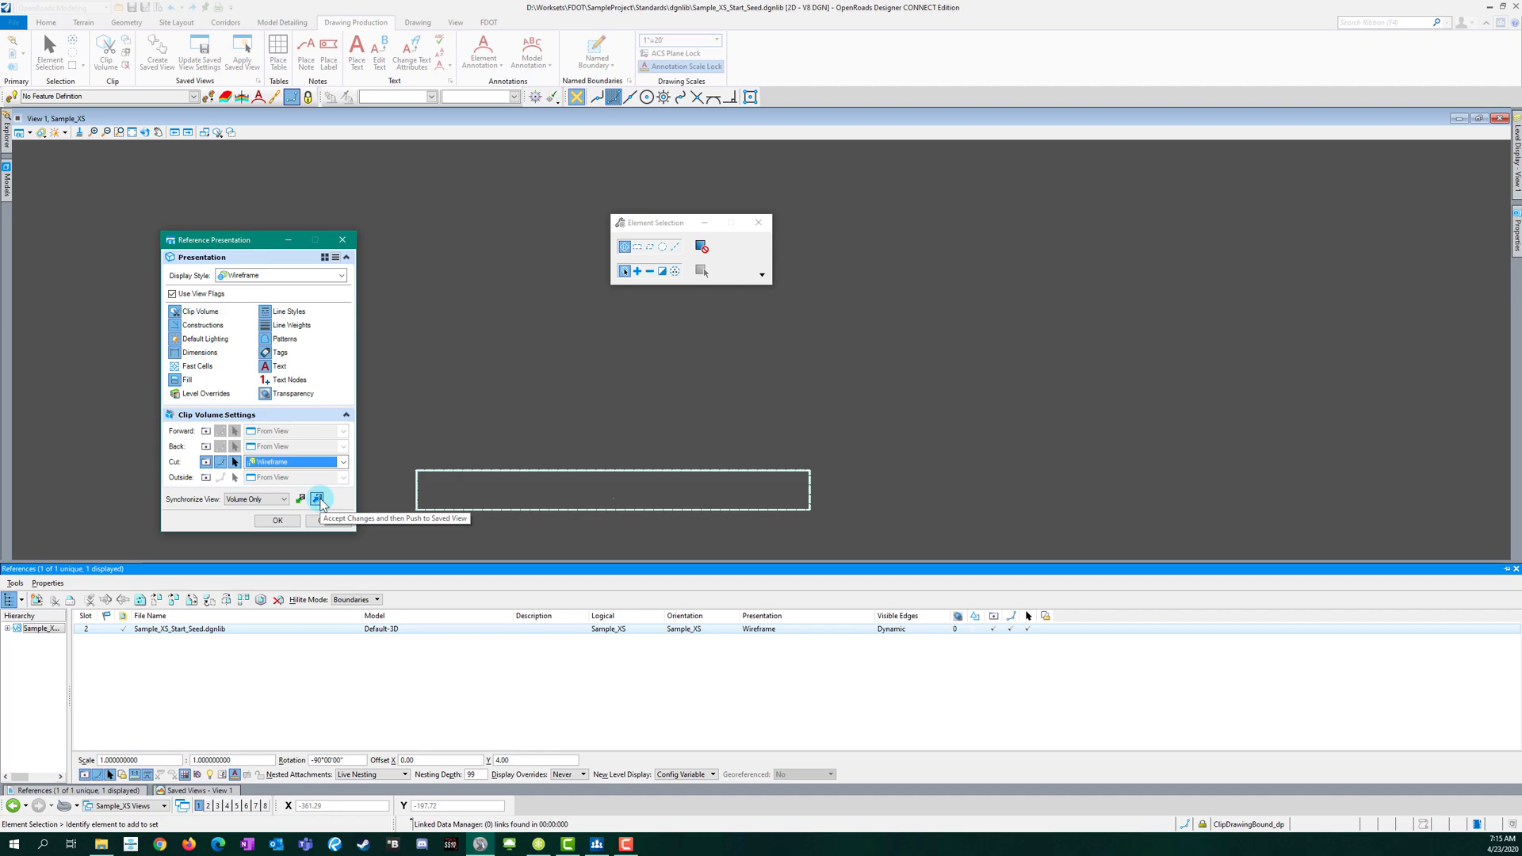
pyautogui.click(319, 501)
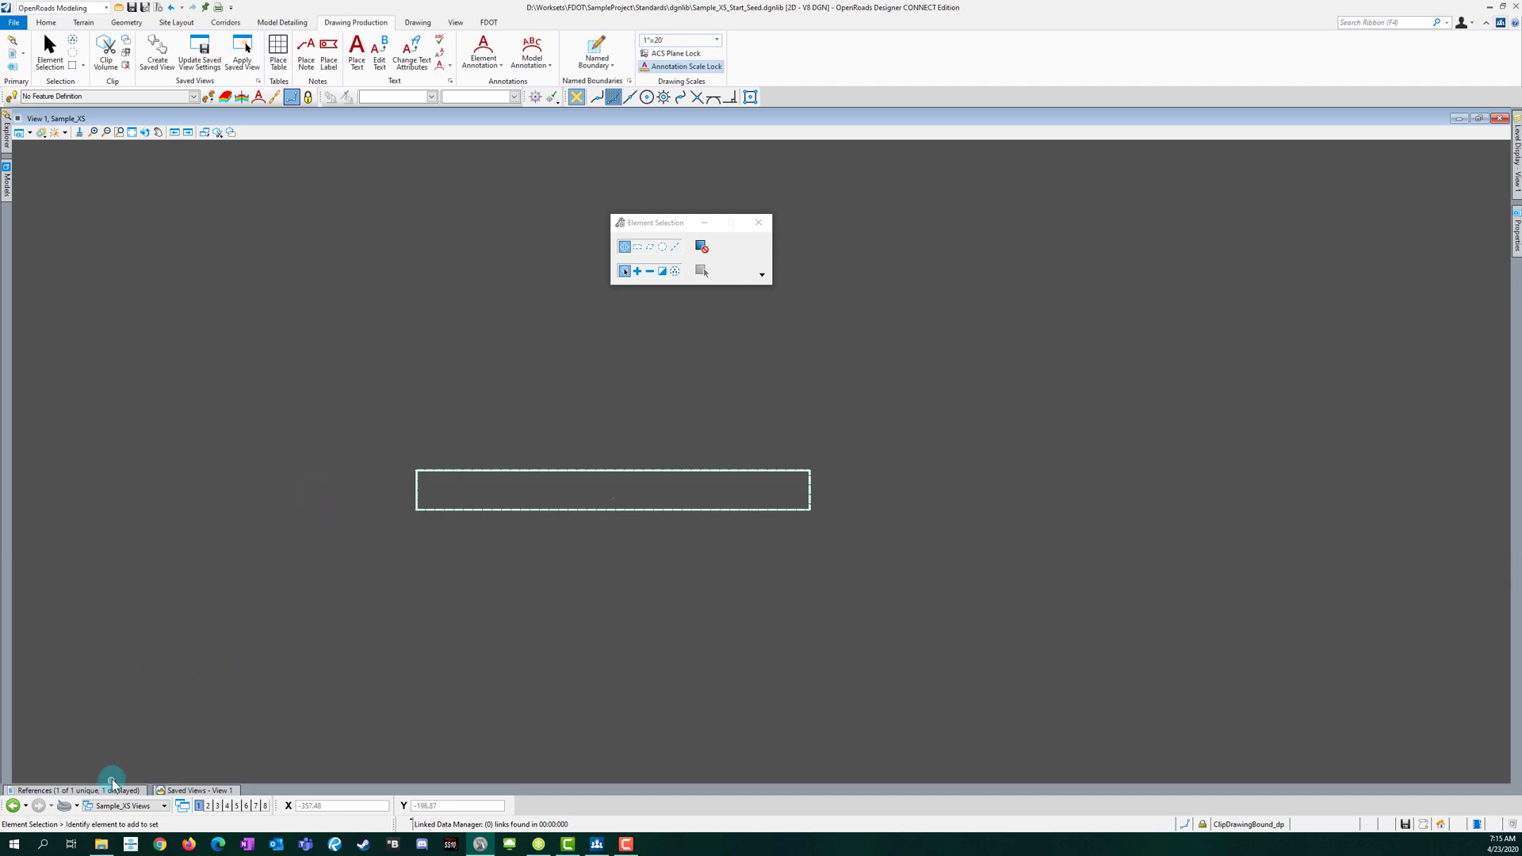
# Step: Examine the Sample_XS saved view's properties to check its presentation settings
pyautogui.moveTo(190, 791)
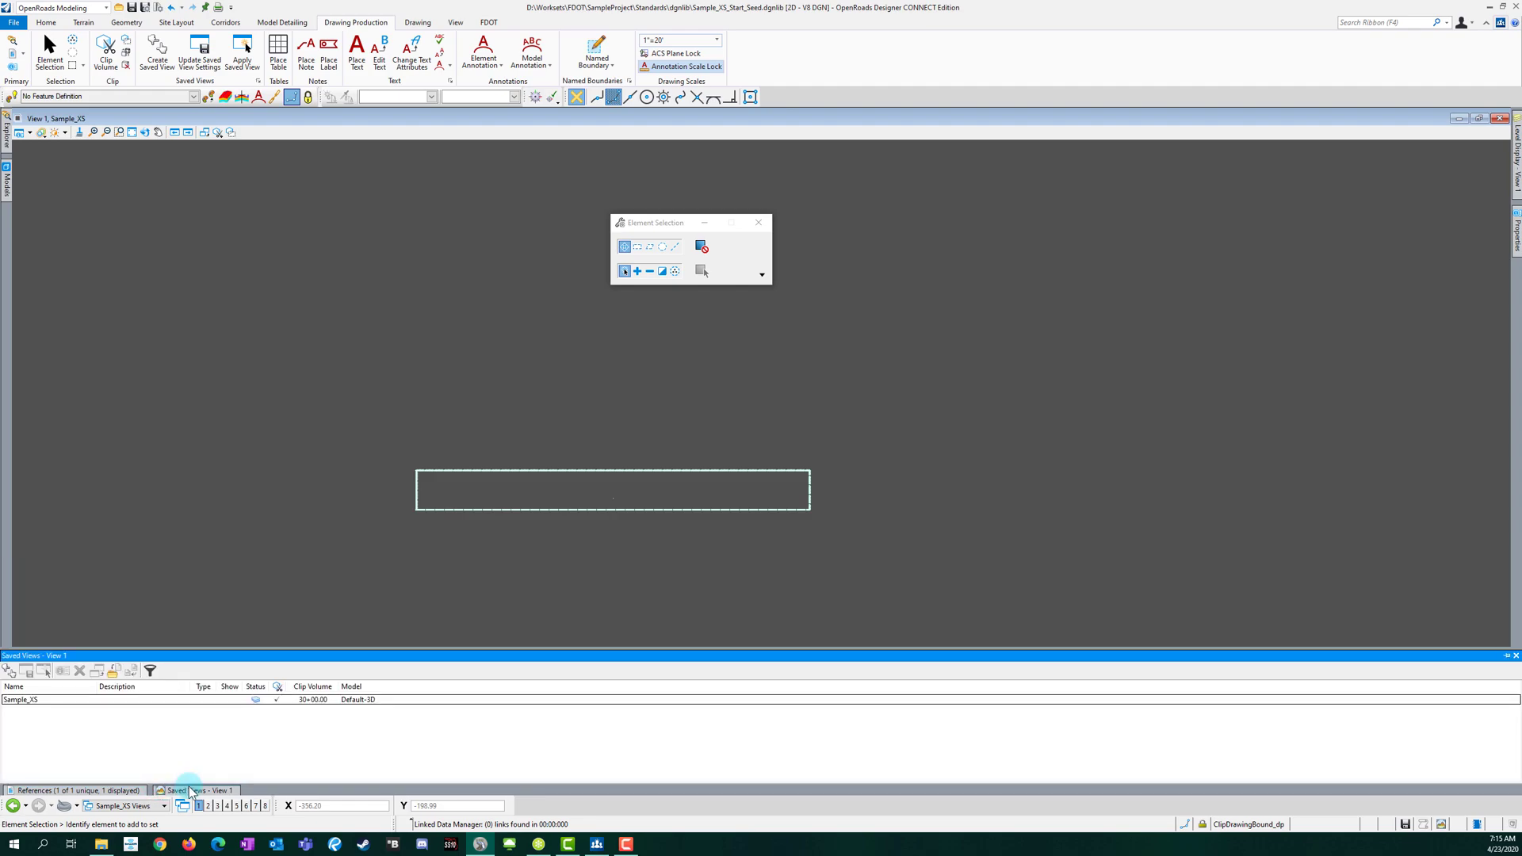
pyautogui.click(32, 700)
pyautogui.rightClick(36, 701)
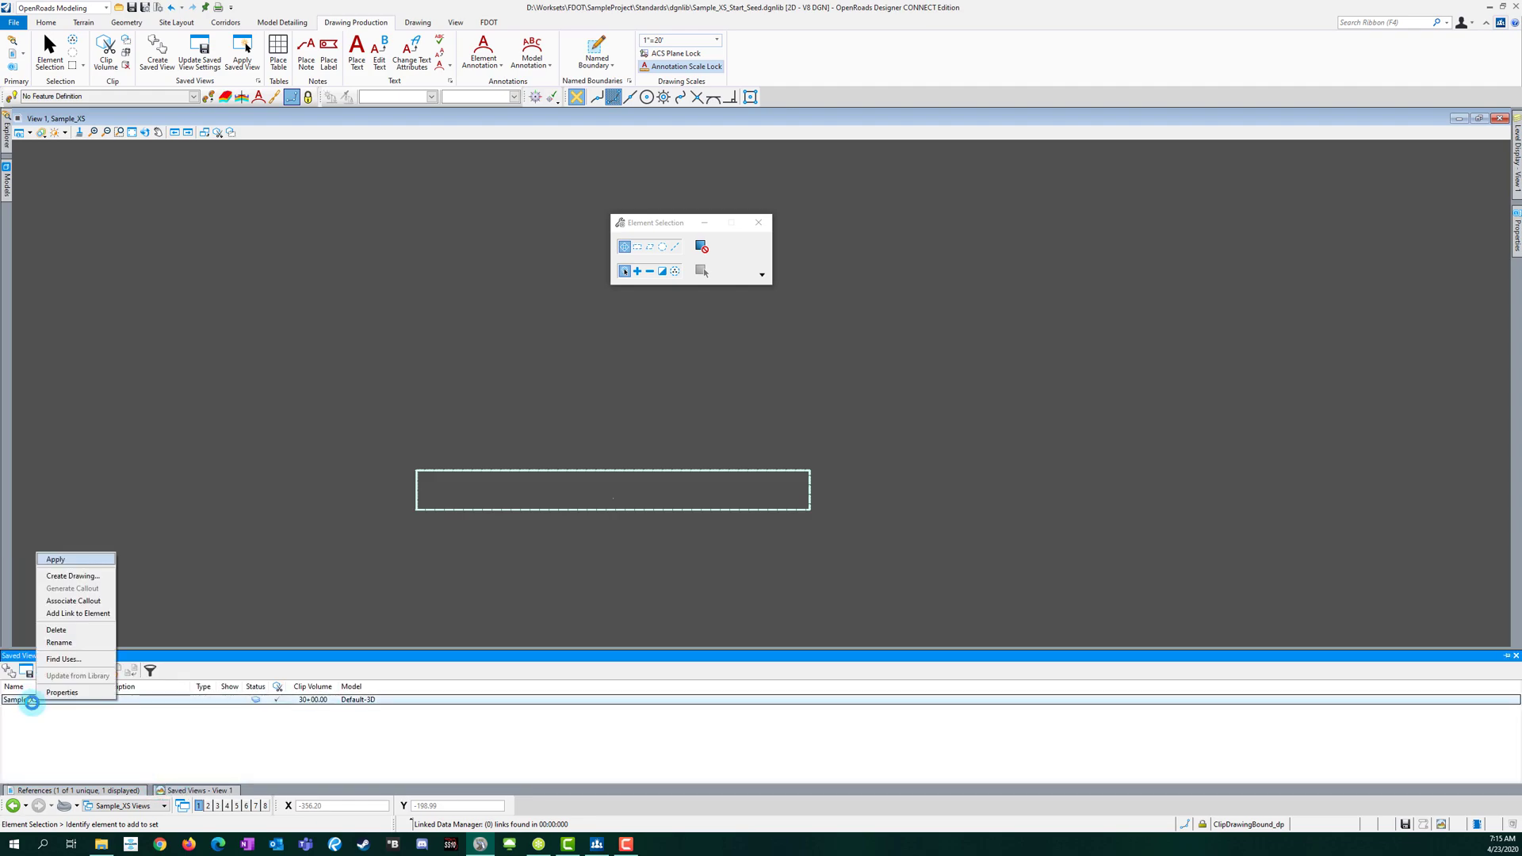
pyautogui.click(50, 694)
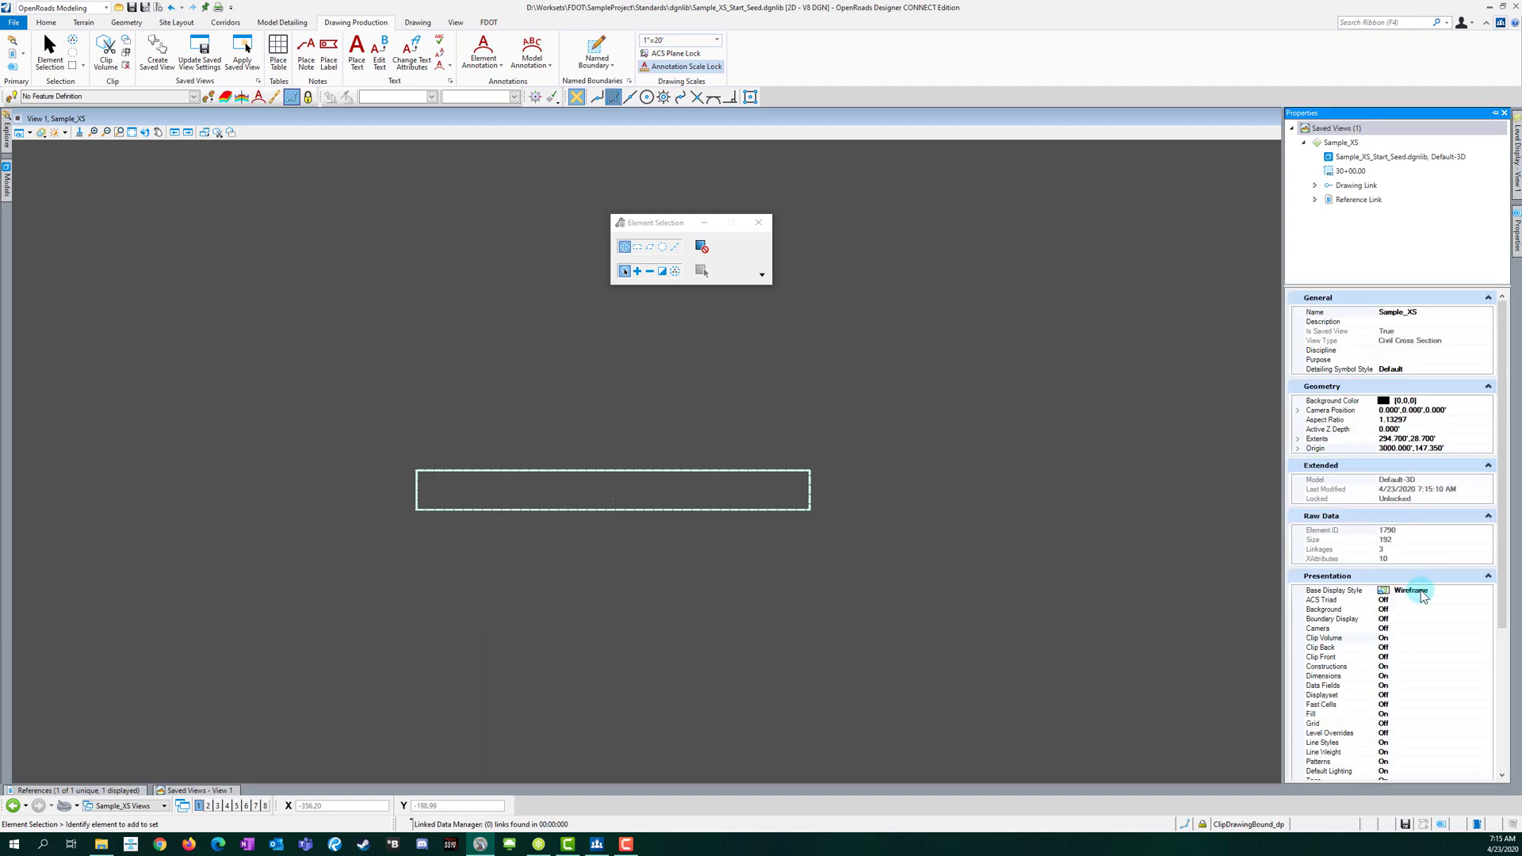
# Step: Update the Default-3D reference of the Sample_XS drawing model from its saved view
pyautogui.click(109, 792)
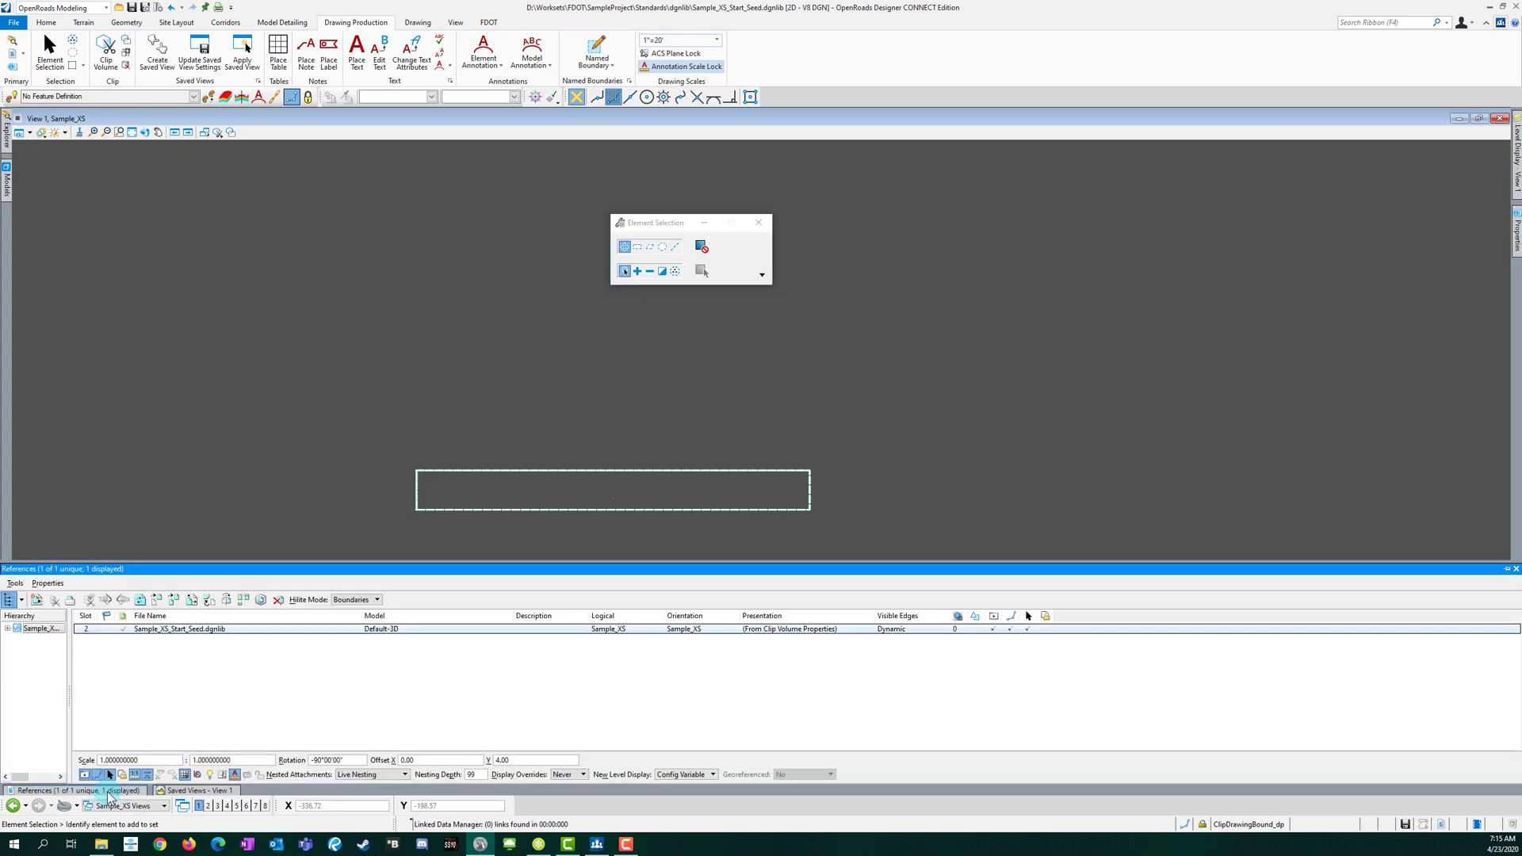
pyautogui.rightClick(203, 632)
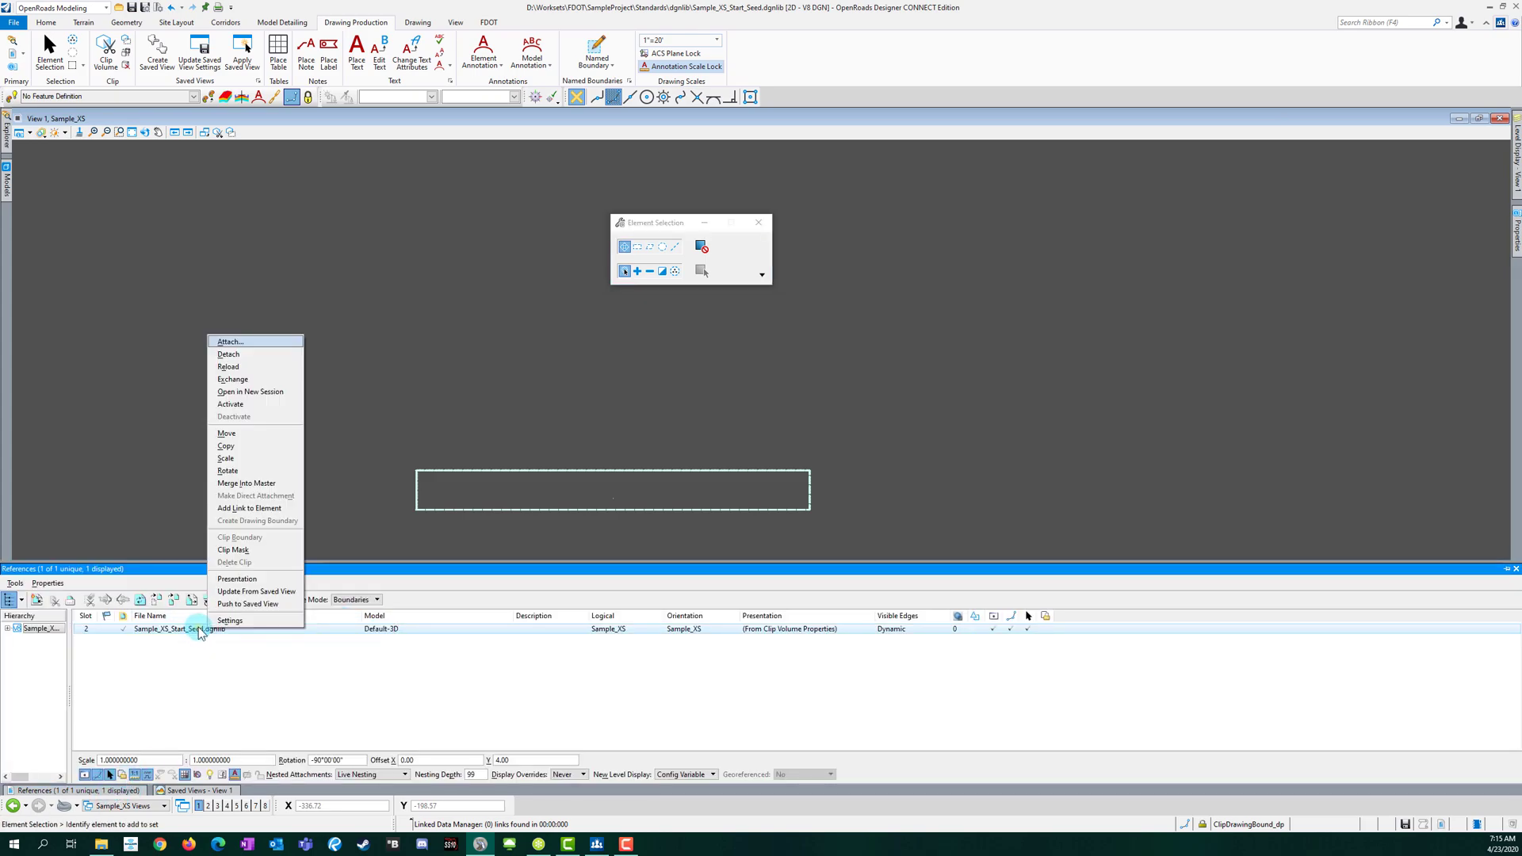
pyautogui.click(262, 593)
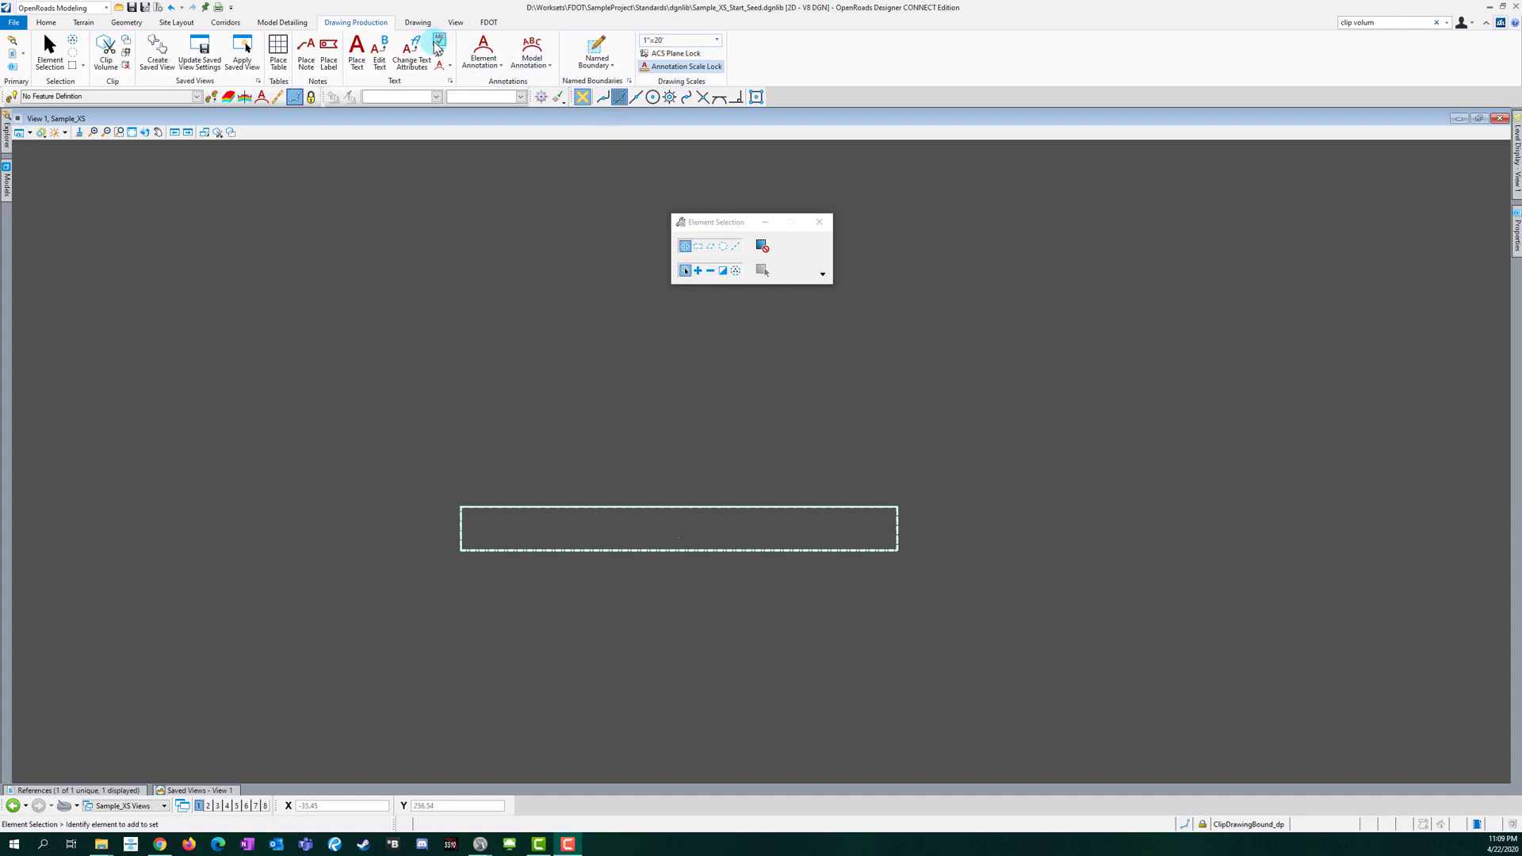
# Step: Create and open the 3D modeling file MODLRD01.dgn with the FDOT Create File tool and close the tool
pyautogui.click(489, 22)
pyautogui.click(72, 55)
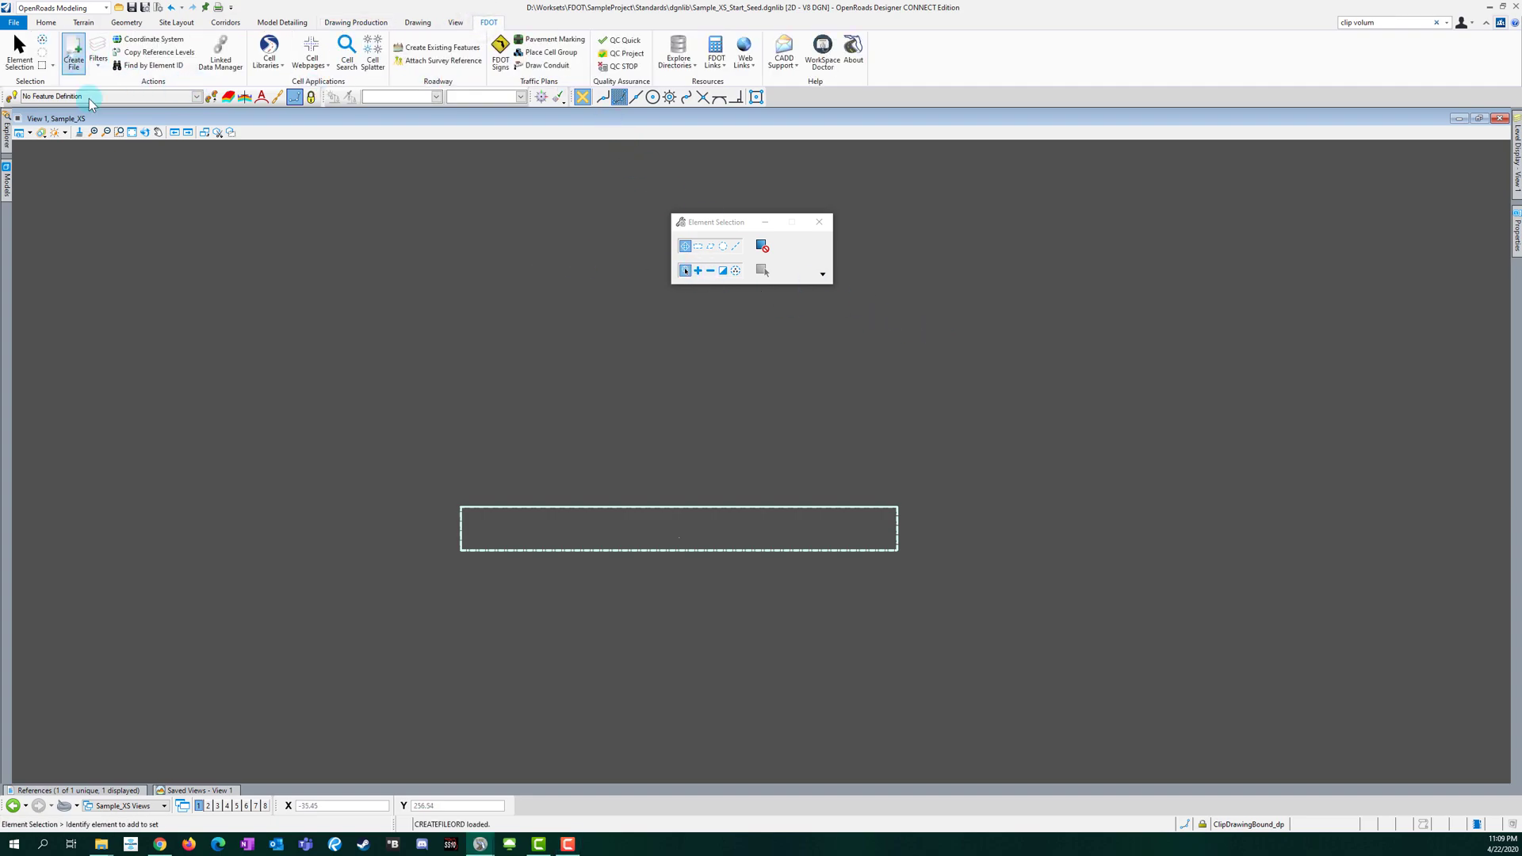
pyautogui.moveTo(1043, 593); pyautogui.dragTo(619, 275)
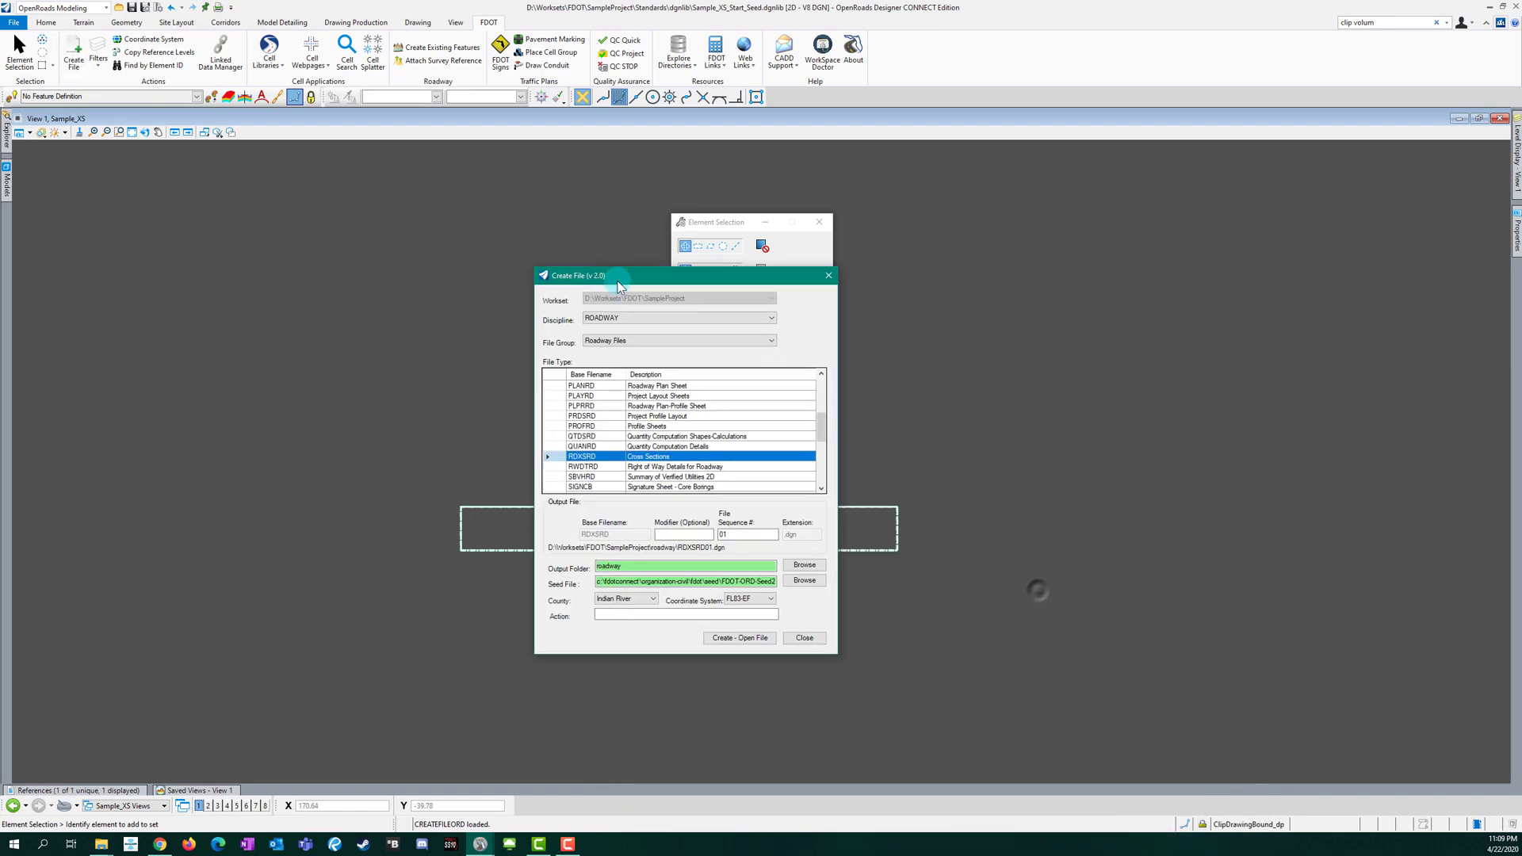
pyautogui.scroll(2, 619, 435)
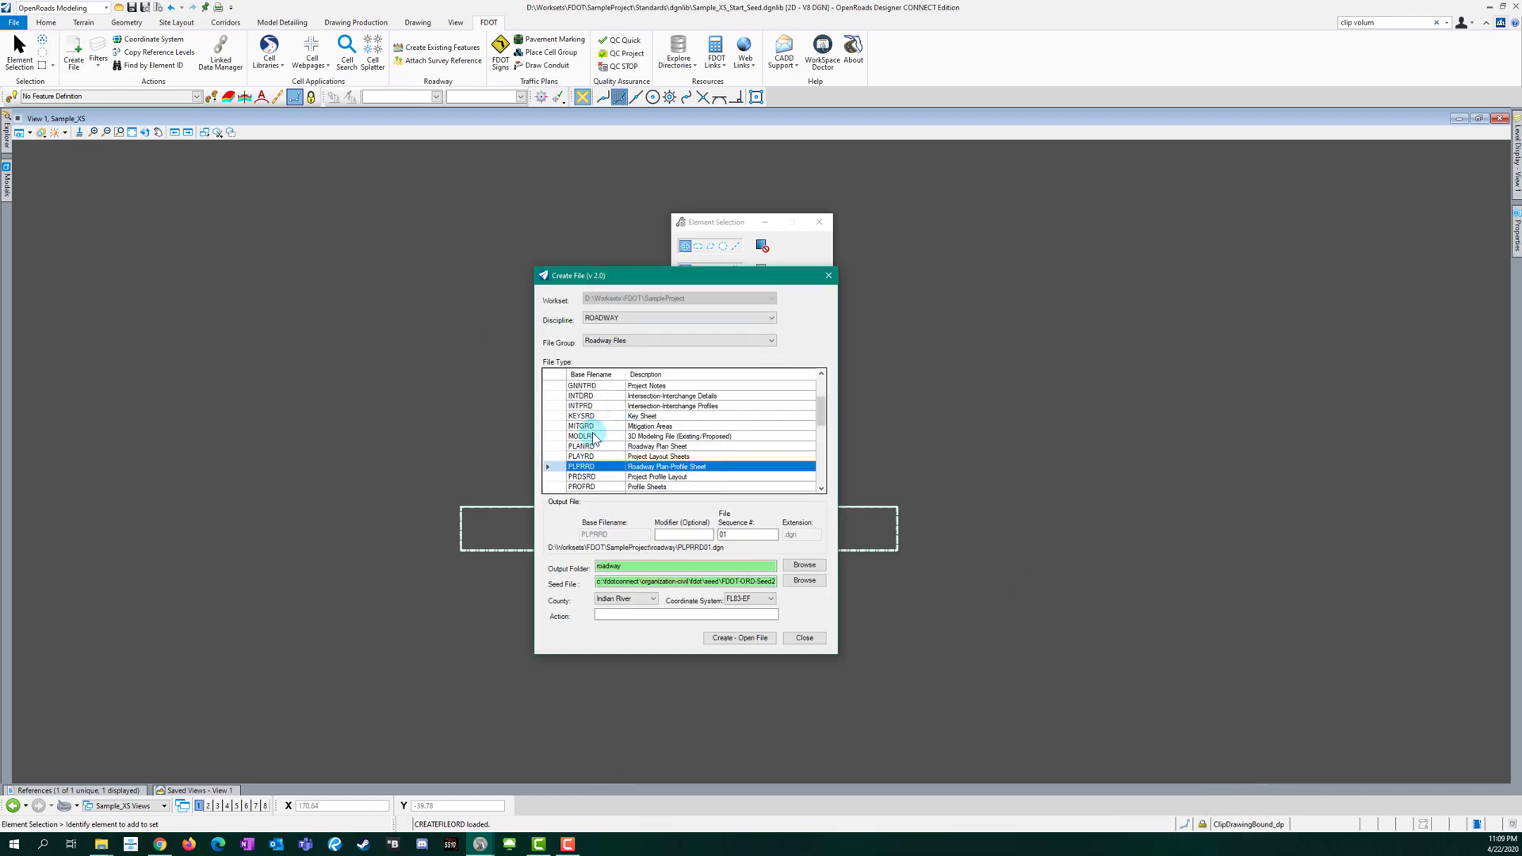
pyautogui.click(587, 436)
pyautogui.click(743, 635)
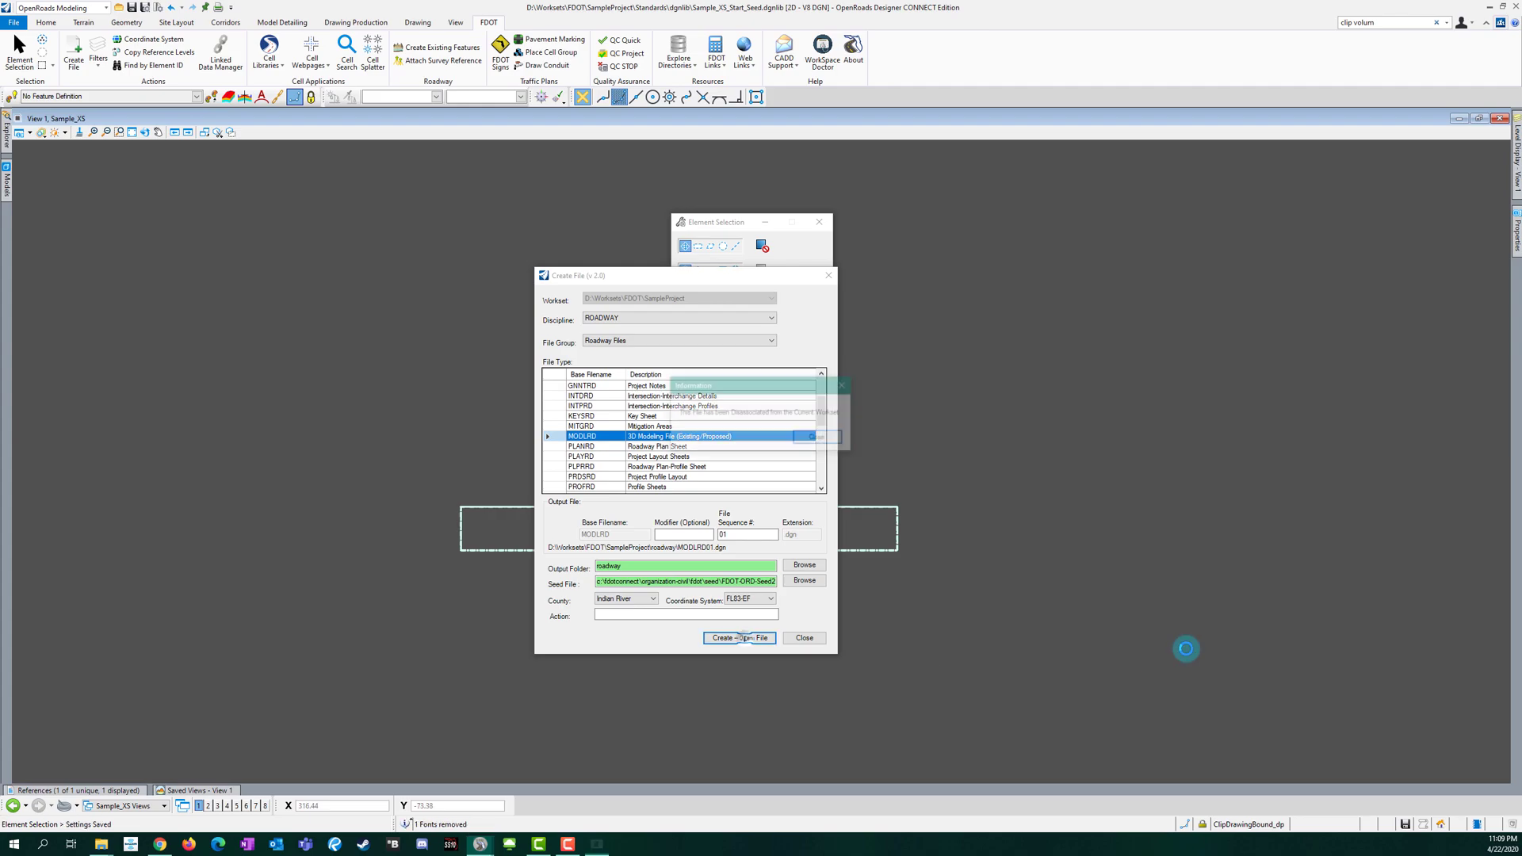
pyautogui.click(819, 438)
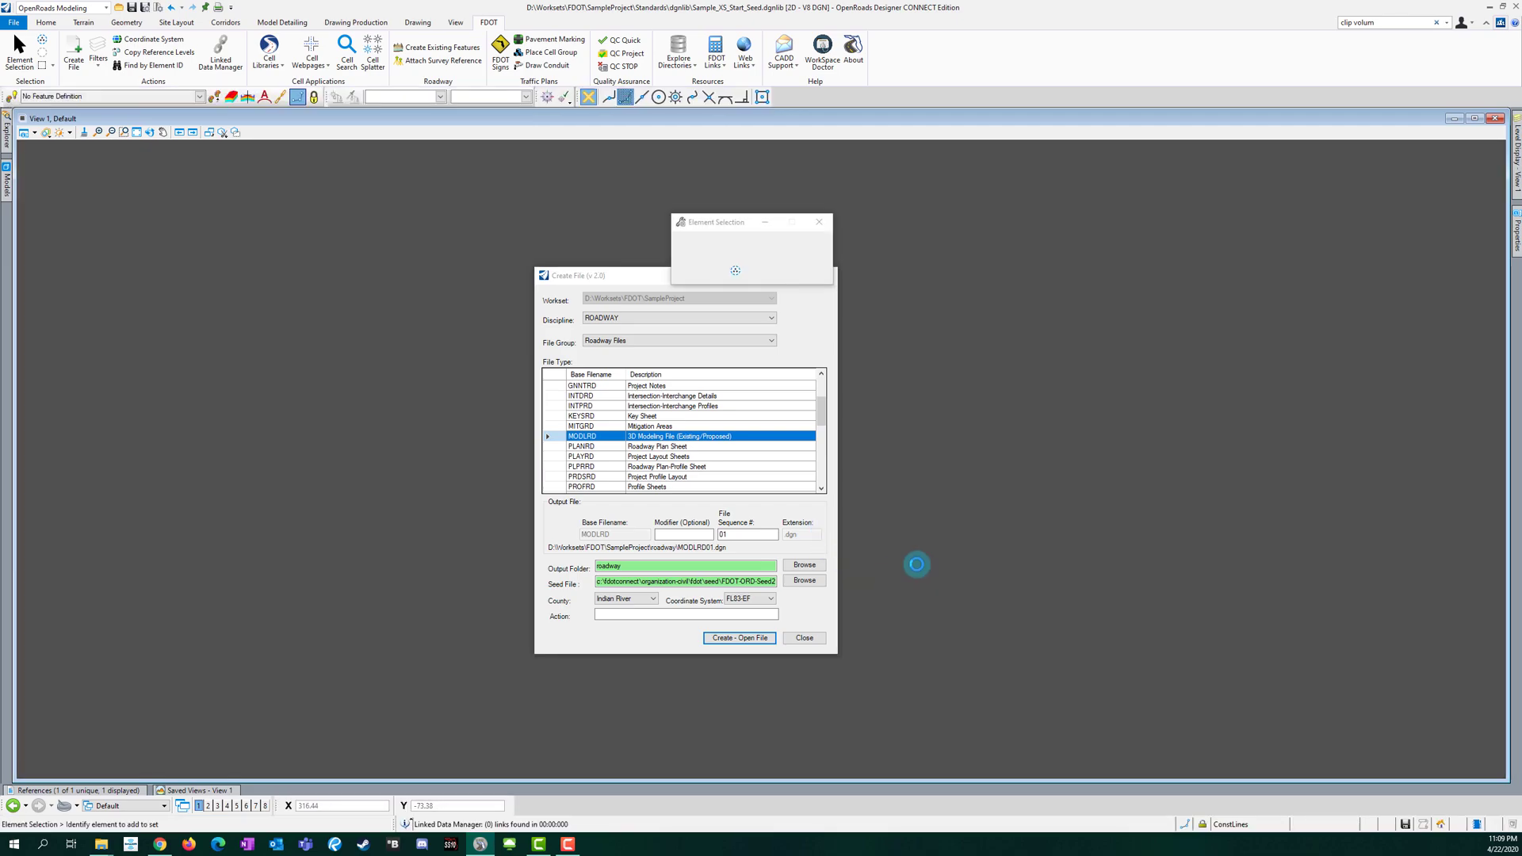
pyautogui.click(655, 277)
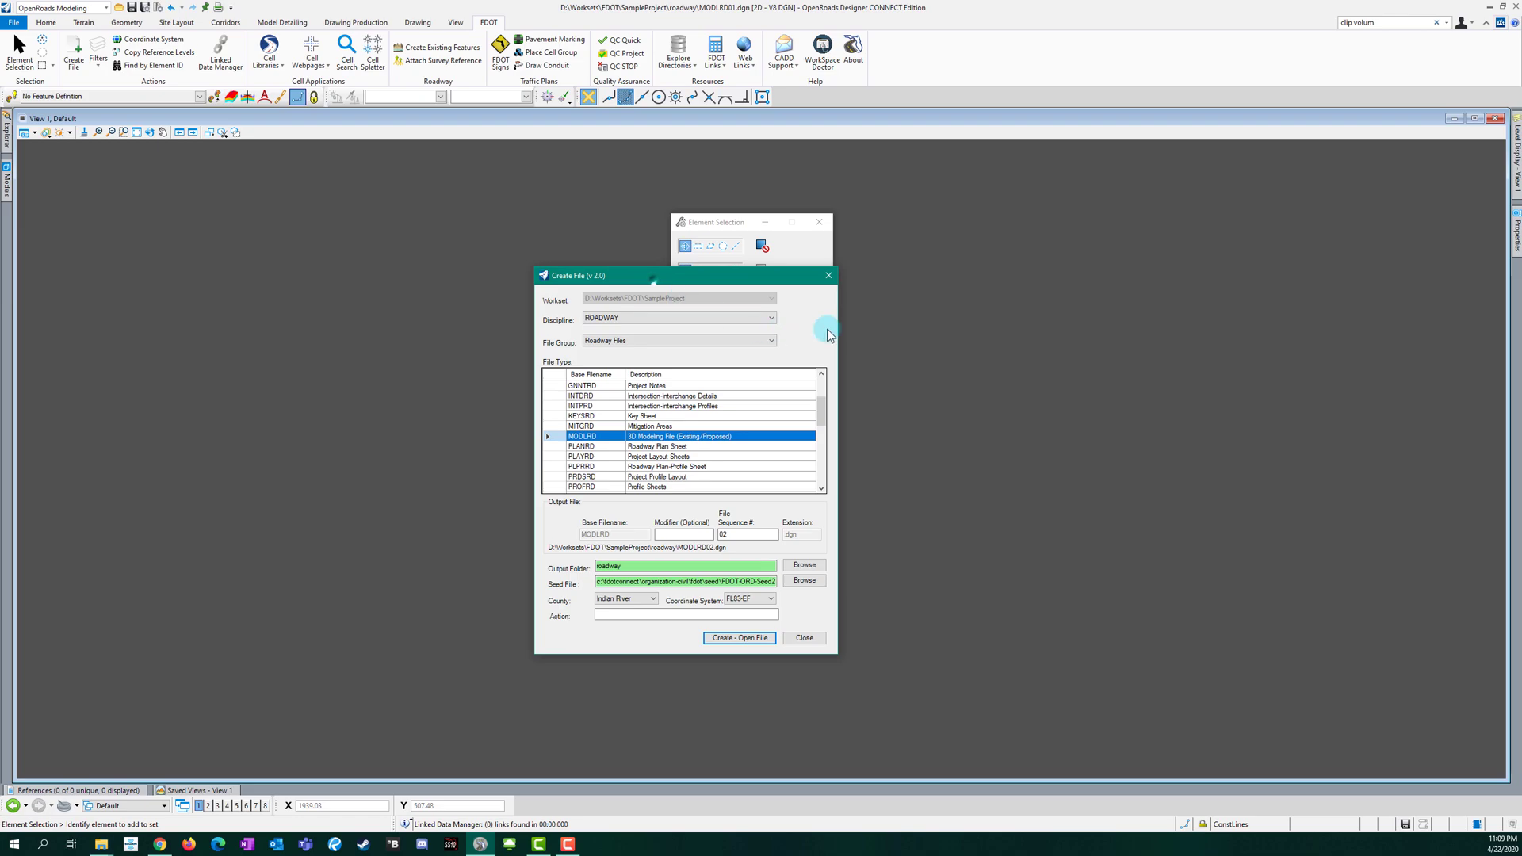
pyautogui.click(828, 277)
pyautogui.moveTo(713, 228); pyautogui.dragTo(1021, 191)
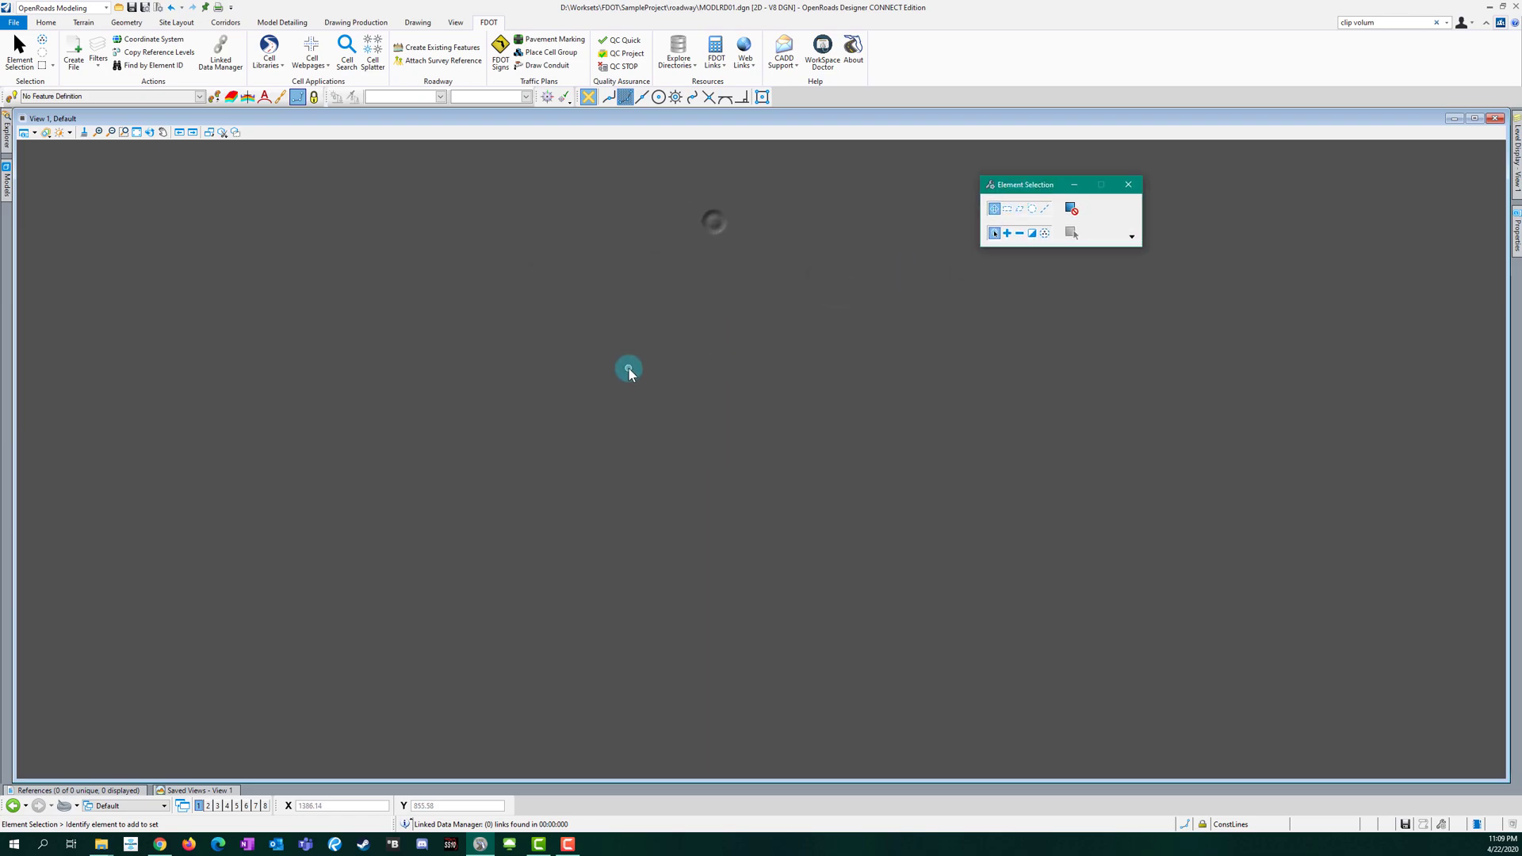
# Step: Attach the roadway folder's ALGNRD and MODLRD files as references, leaving out the two 1Z PavtProj files, with default attachment properties
pyautogui.click(76, 791)
pyautogui.click(41, 604)
pyautogui.click(486, 359)
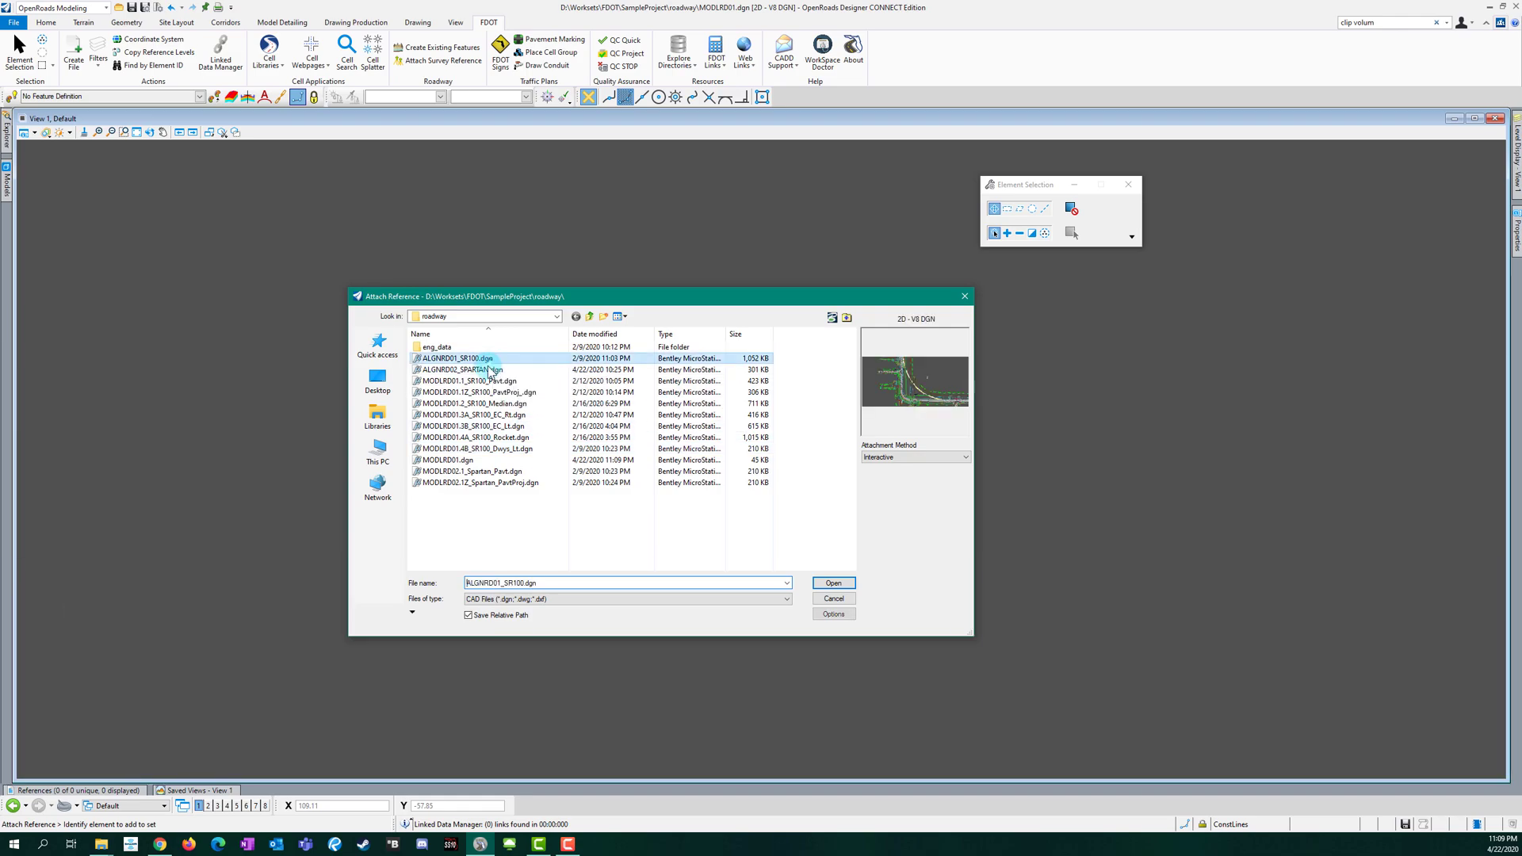
pyautogui.keyDown('shift'); pyautogui.click(507, 484); pyautogui.keyUp('shift')
pyautogui.keyDown('ctrl'); pyautogui.click(507, 485); pyautogui.keyUp('ctrl')
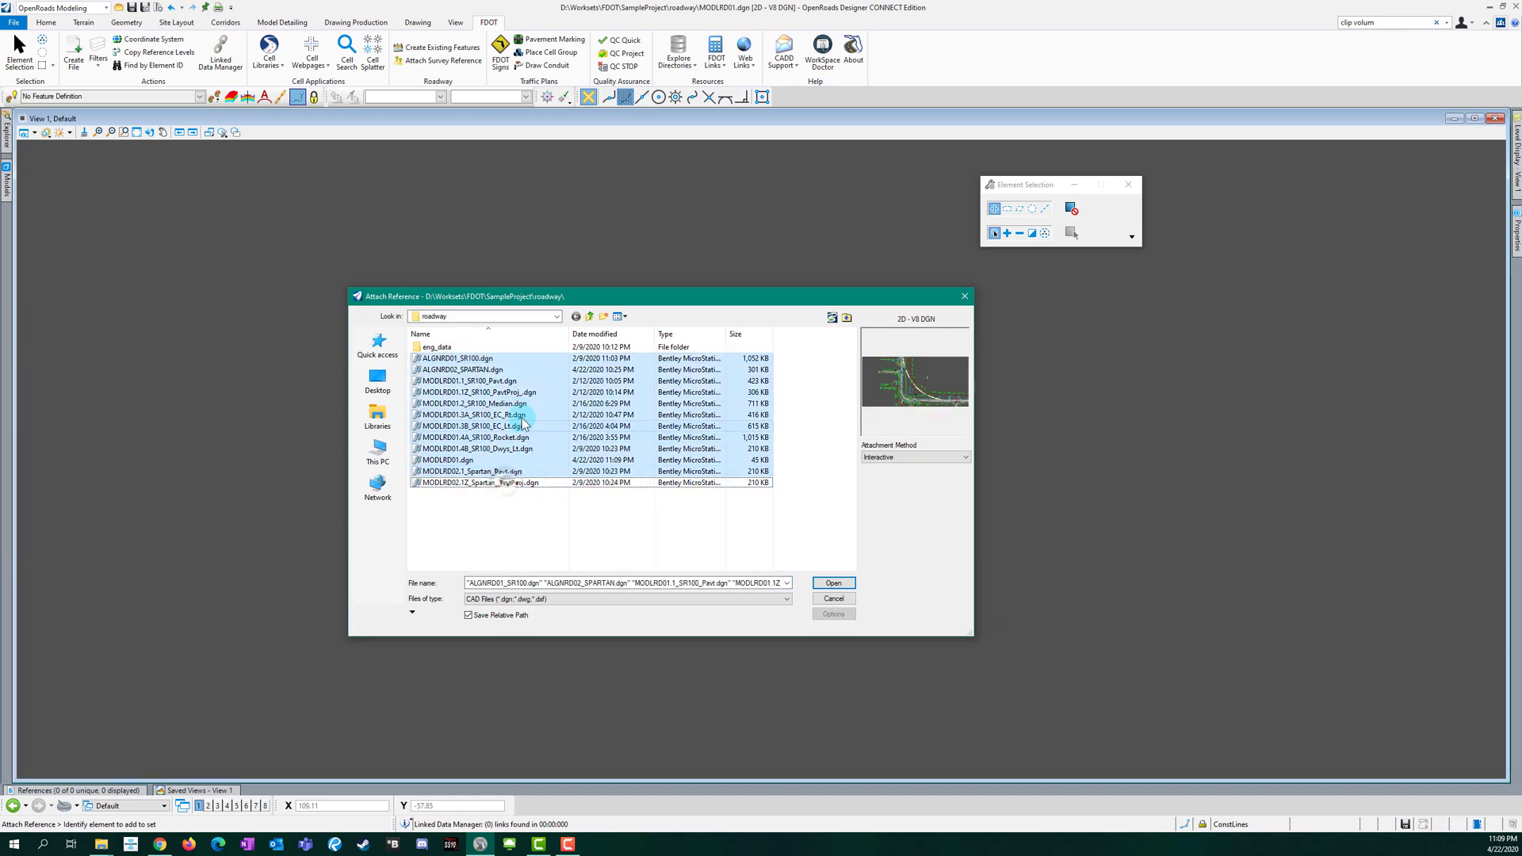
pyautogui.keyDown('ctrl'); pyautogui.click(512, 393); pyautogui.keyUp('ctrl')
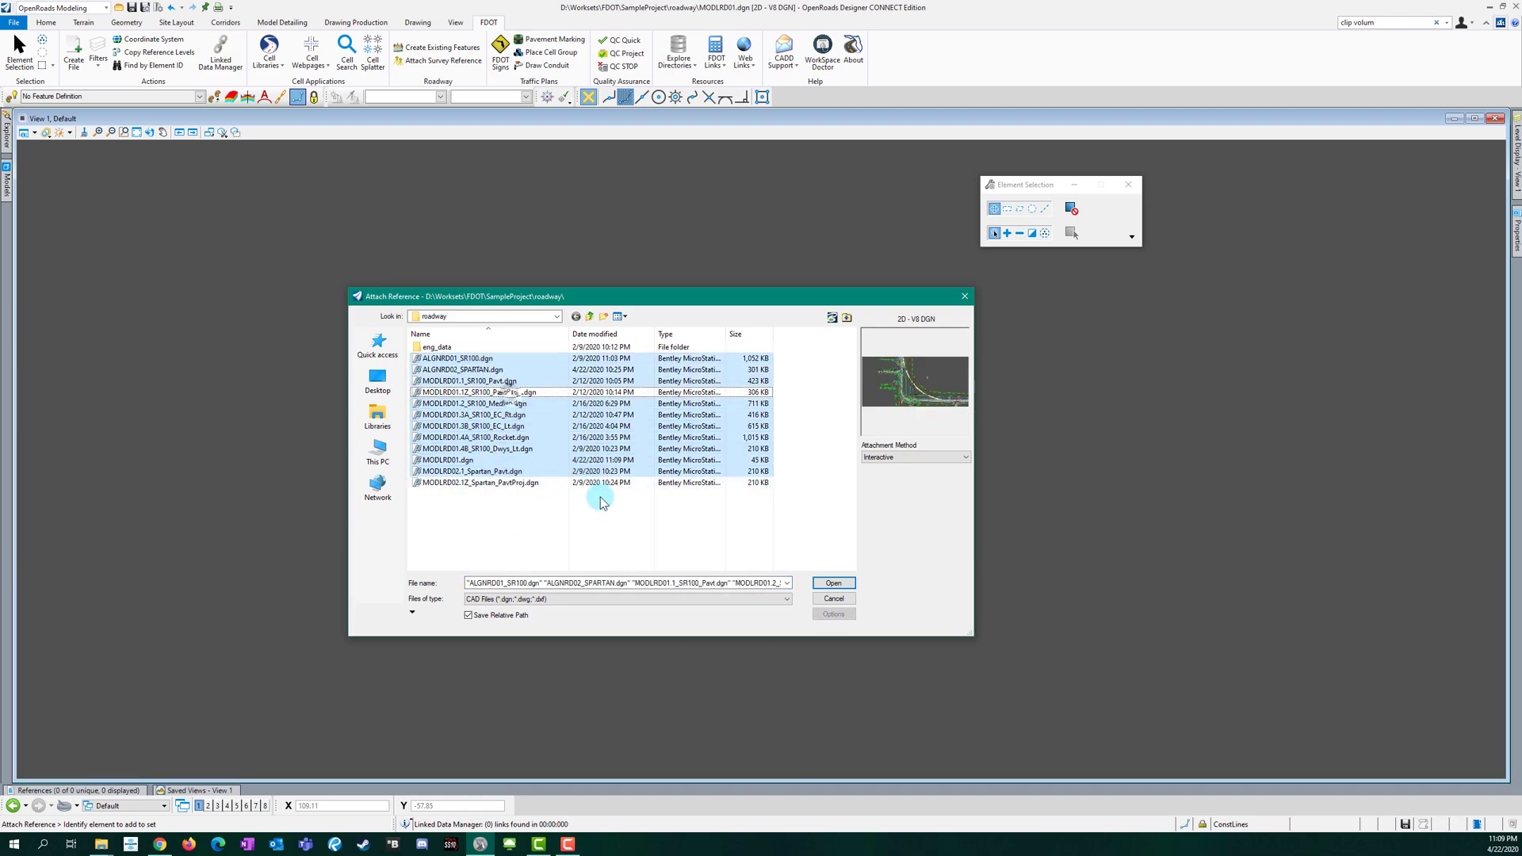
pyautogui.click(830, 583)
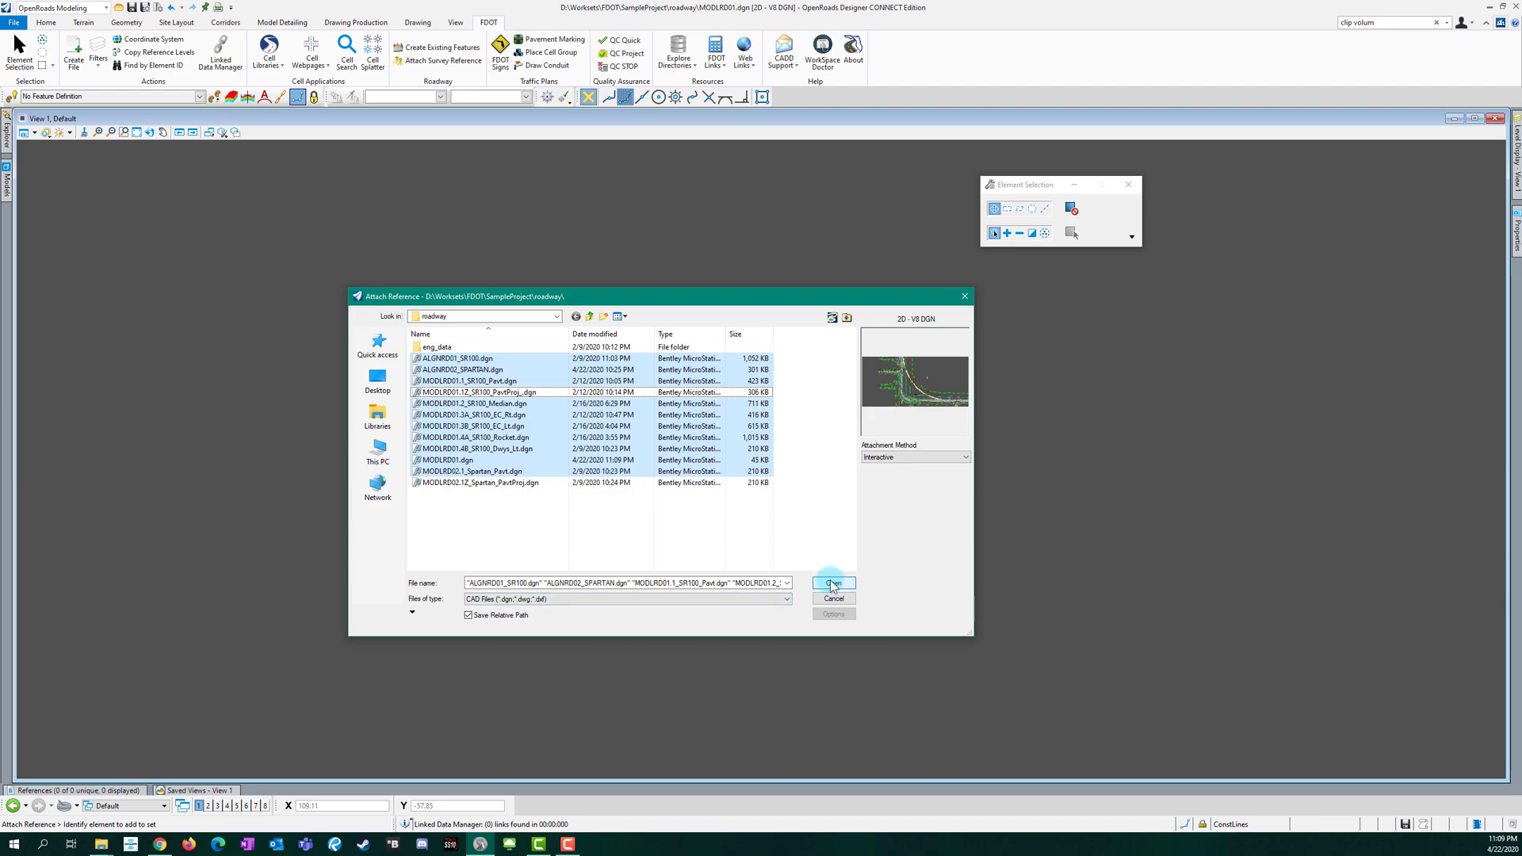
pyautogui.click(1000, 609)
pyautogui.click(1000, 609)
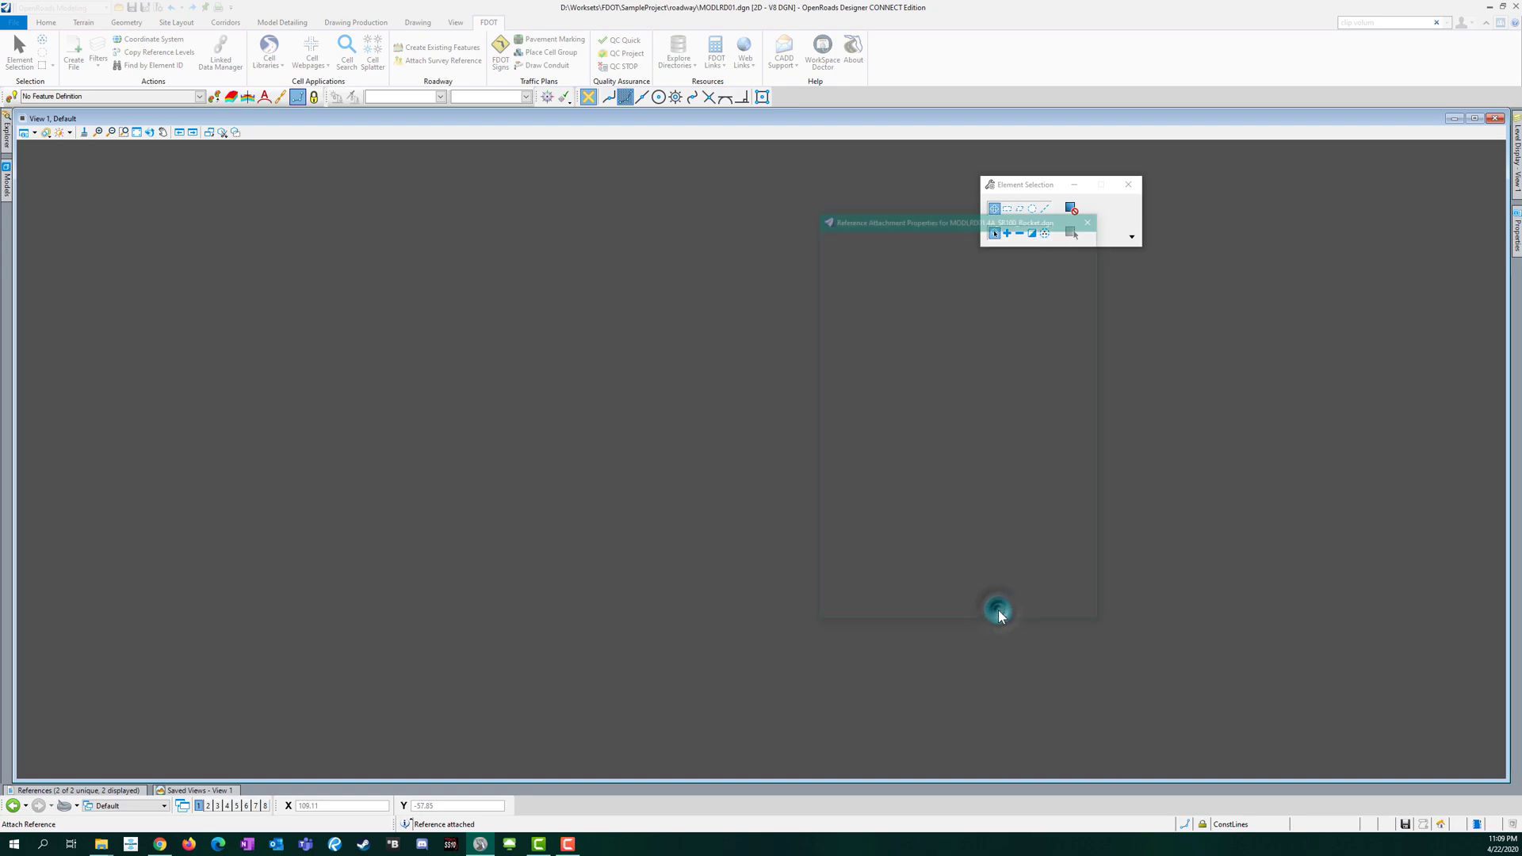
pyautogui.click(1001, 609)
pyautogui.click(1001, 610)
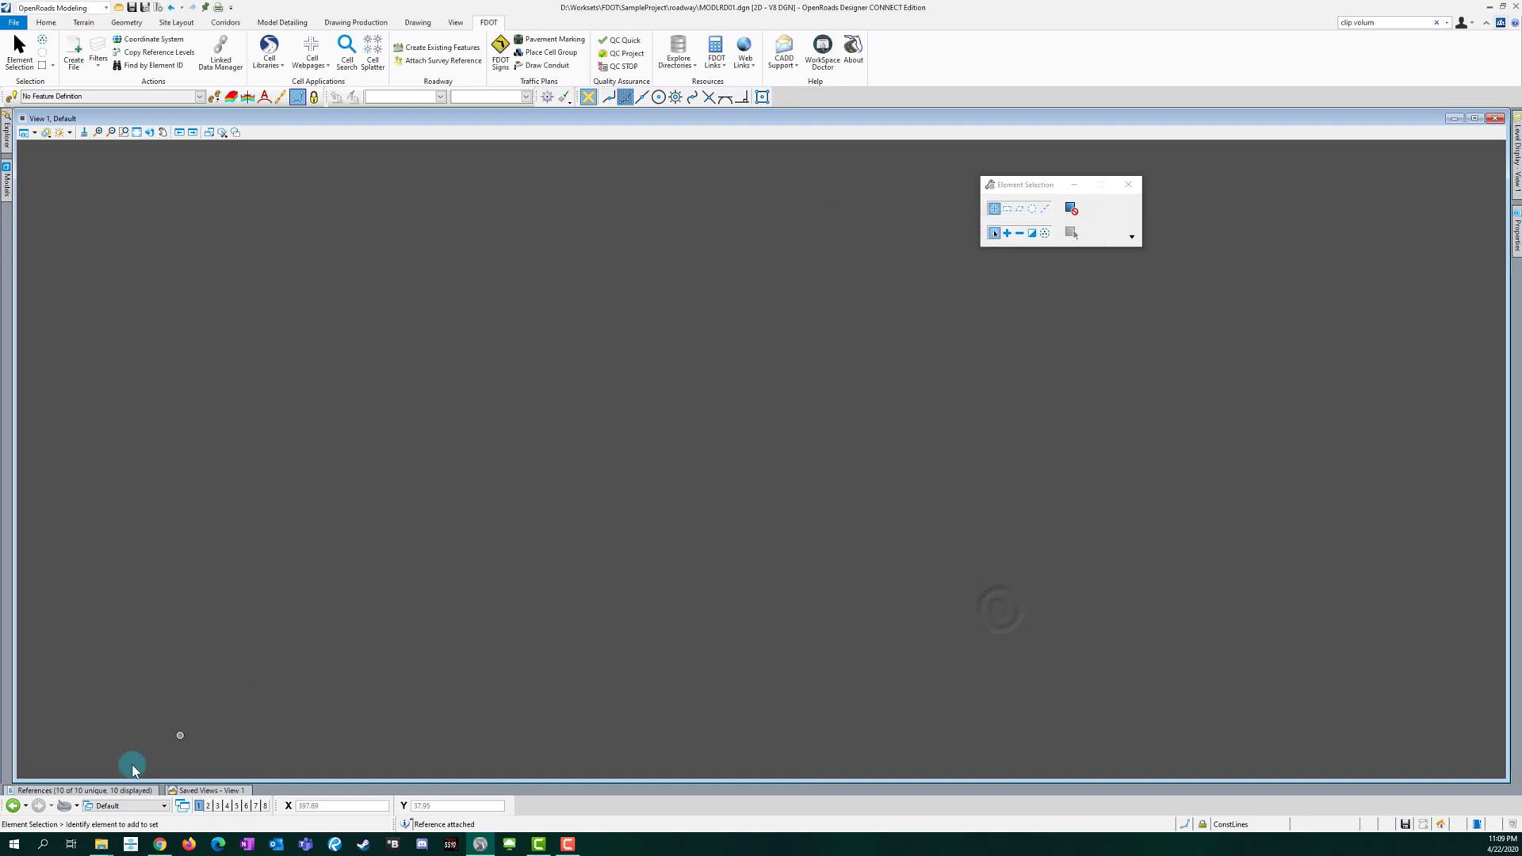
# Step: Attach GDTMRD01.dgn from the survey folder as a reference with Coincident - World orientation
pyautogui.click(111, 791)
pyautogui.click(35, 600)
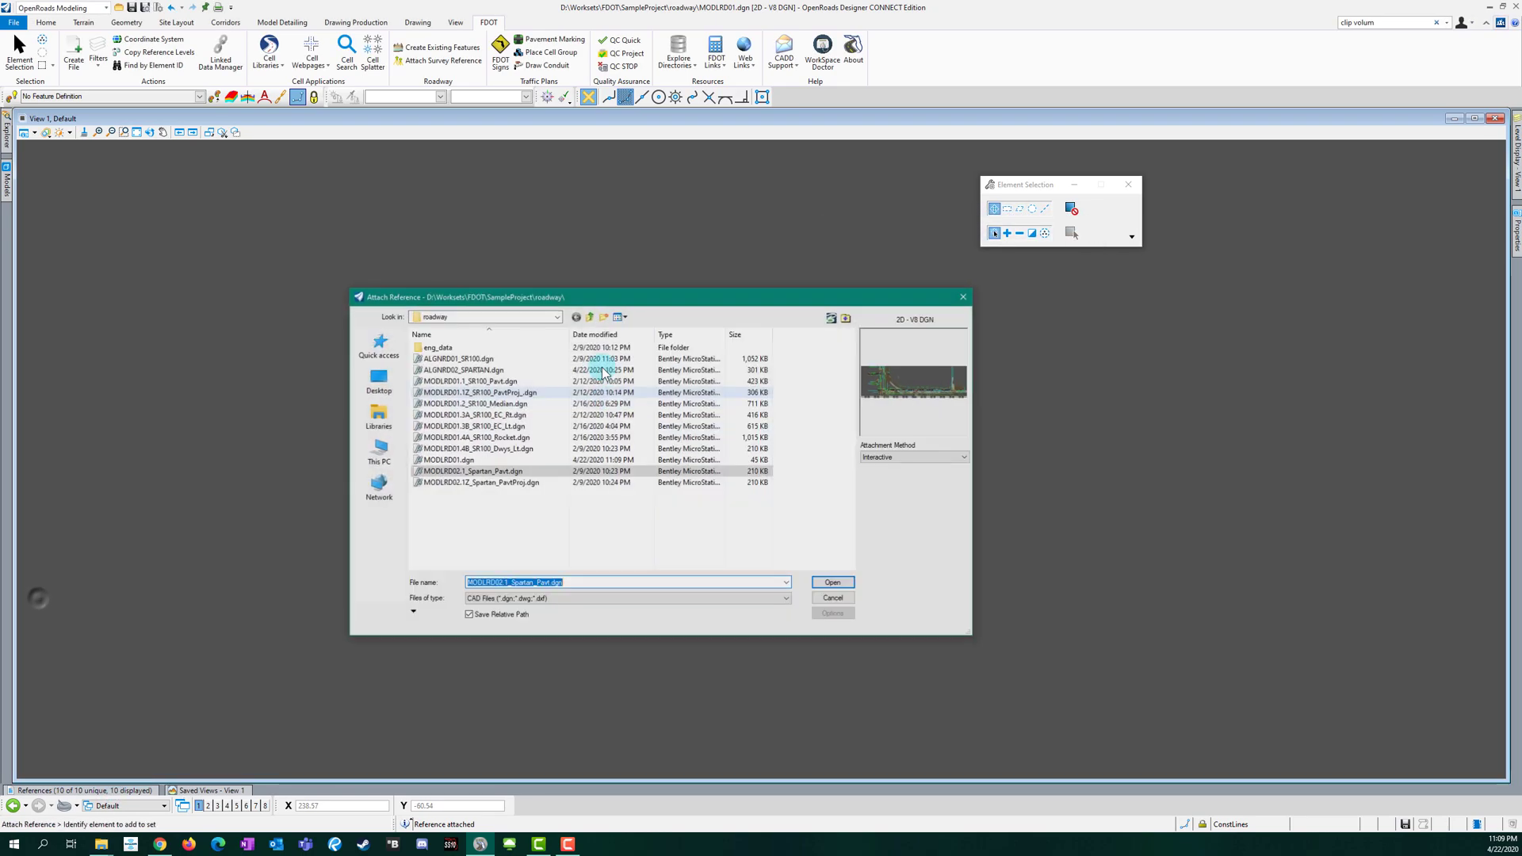
pyautogui.click(588, 316)
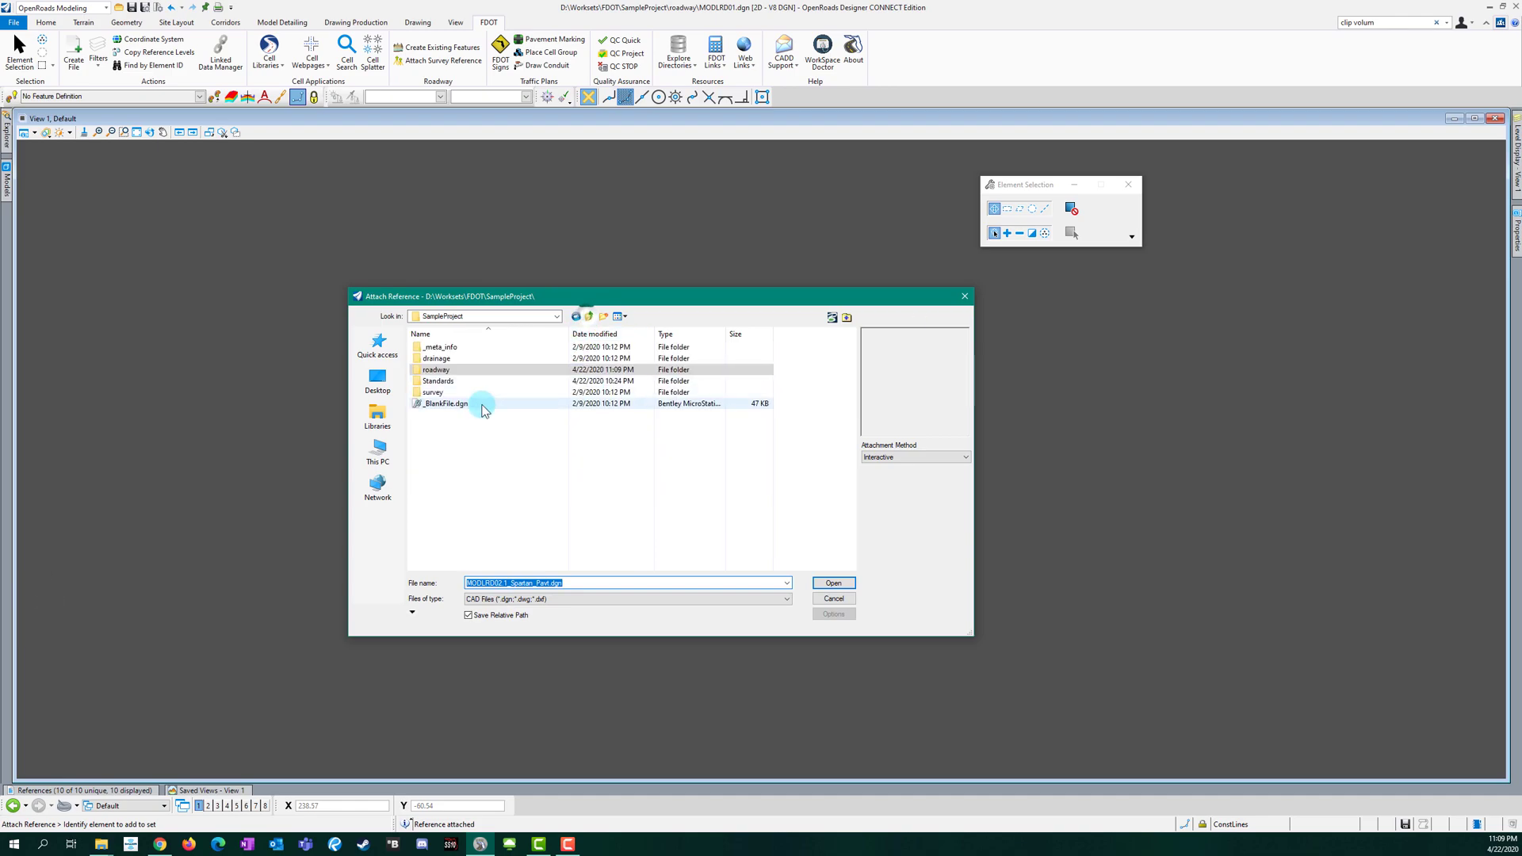
pyautogui.doubleClick(438, 392)
pyautogui.doubleClick(460, 373)
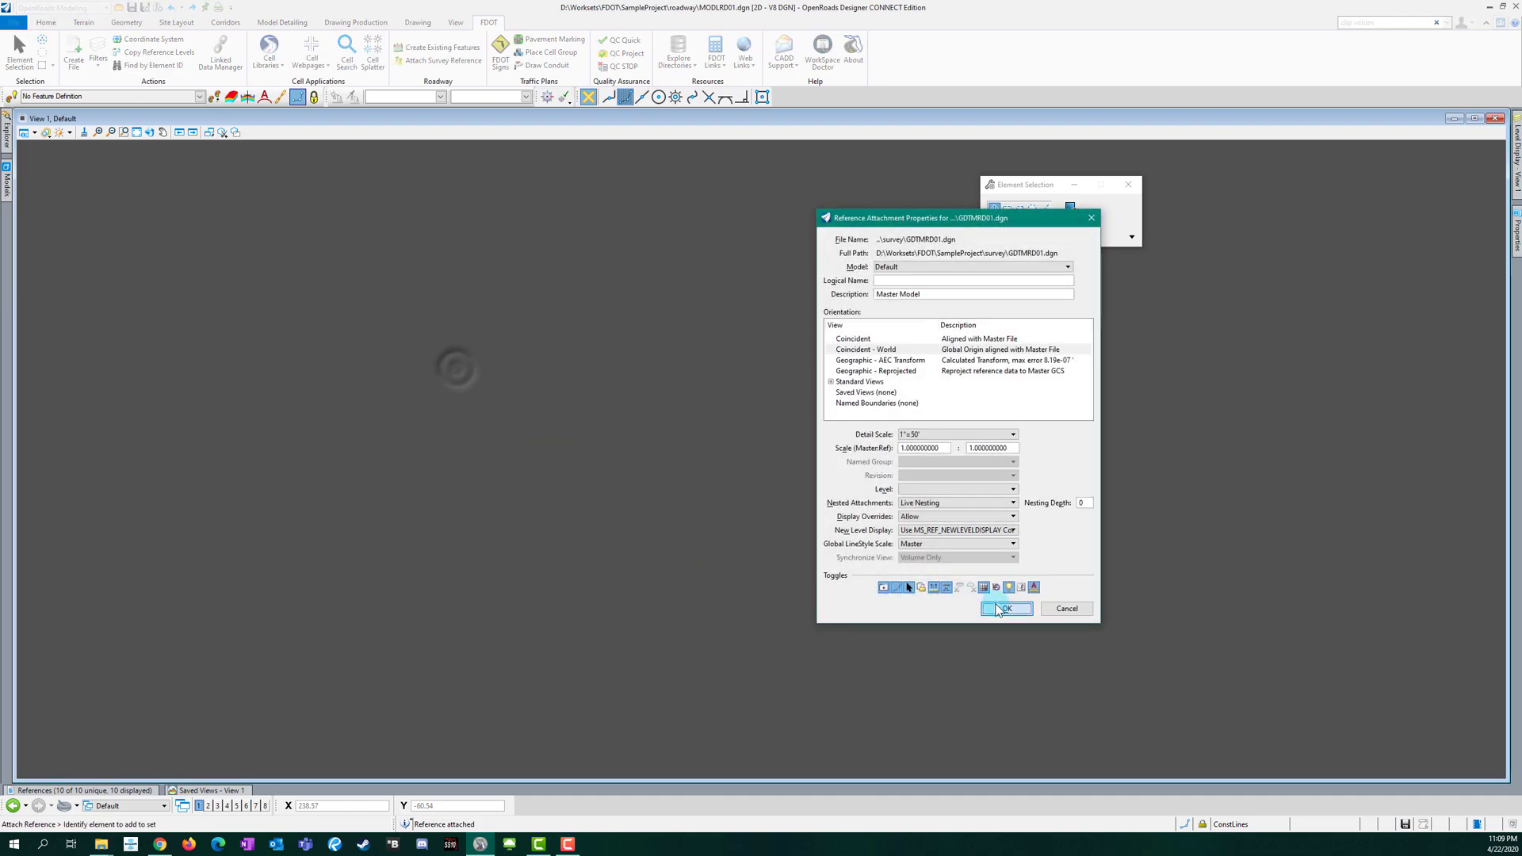
pyautogui.click(1001, 610)
# Step: Fit all references in the view and set the SURVRD01_Merged terrain model as the active terrain
pyautogui.click(138, 133)
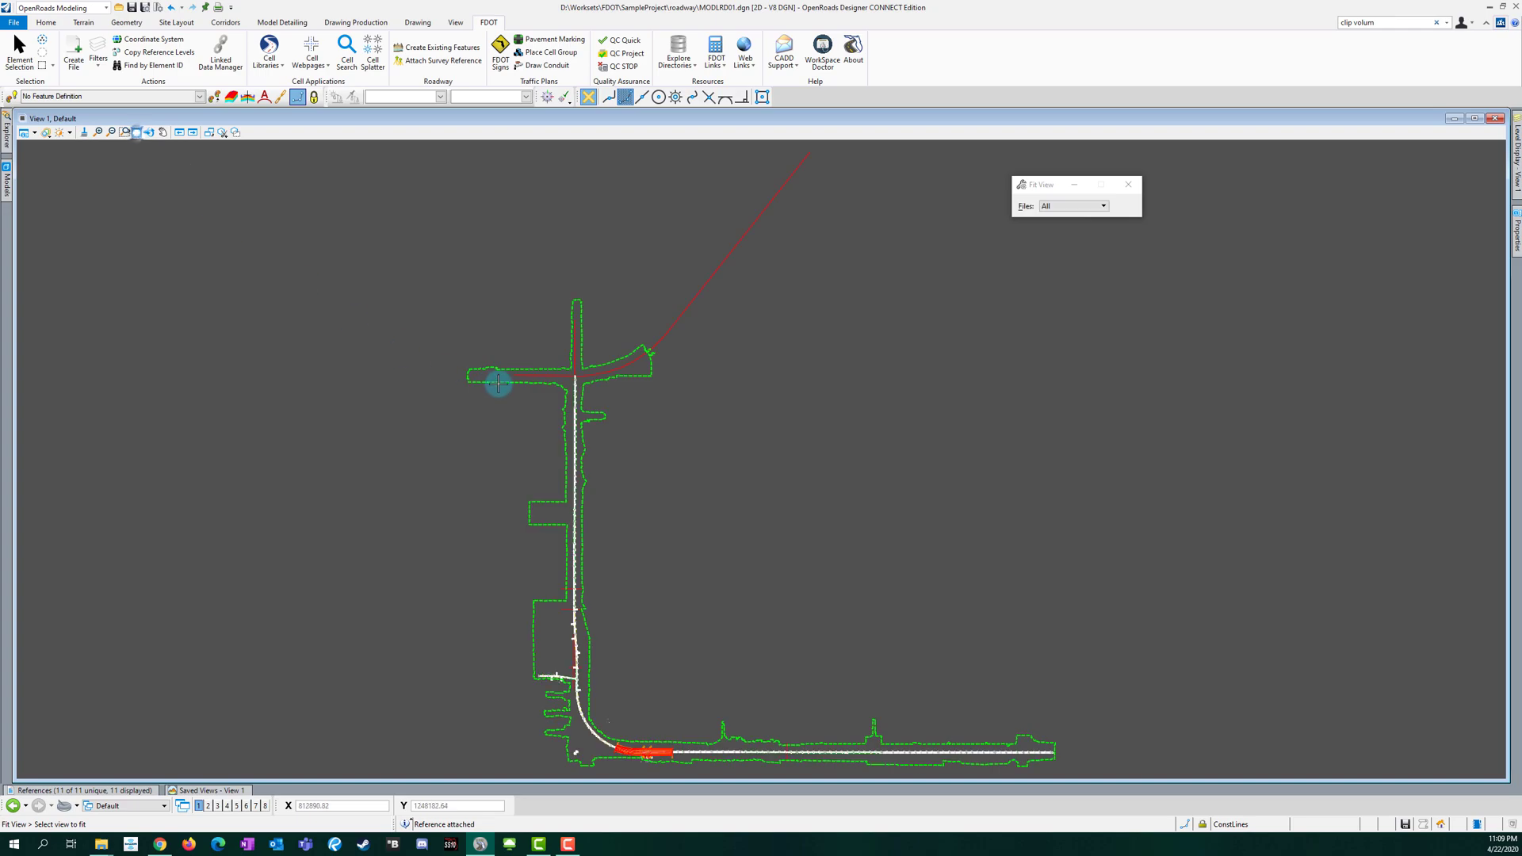
pyautogui.click(583, 542)
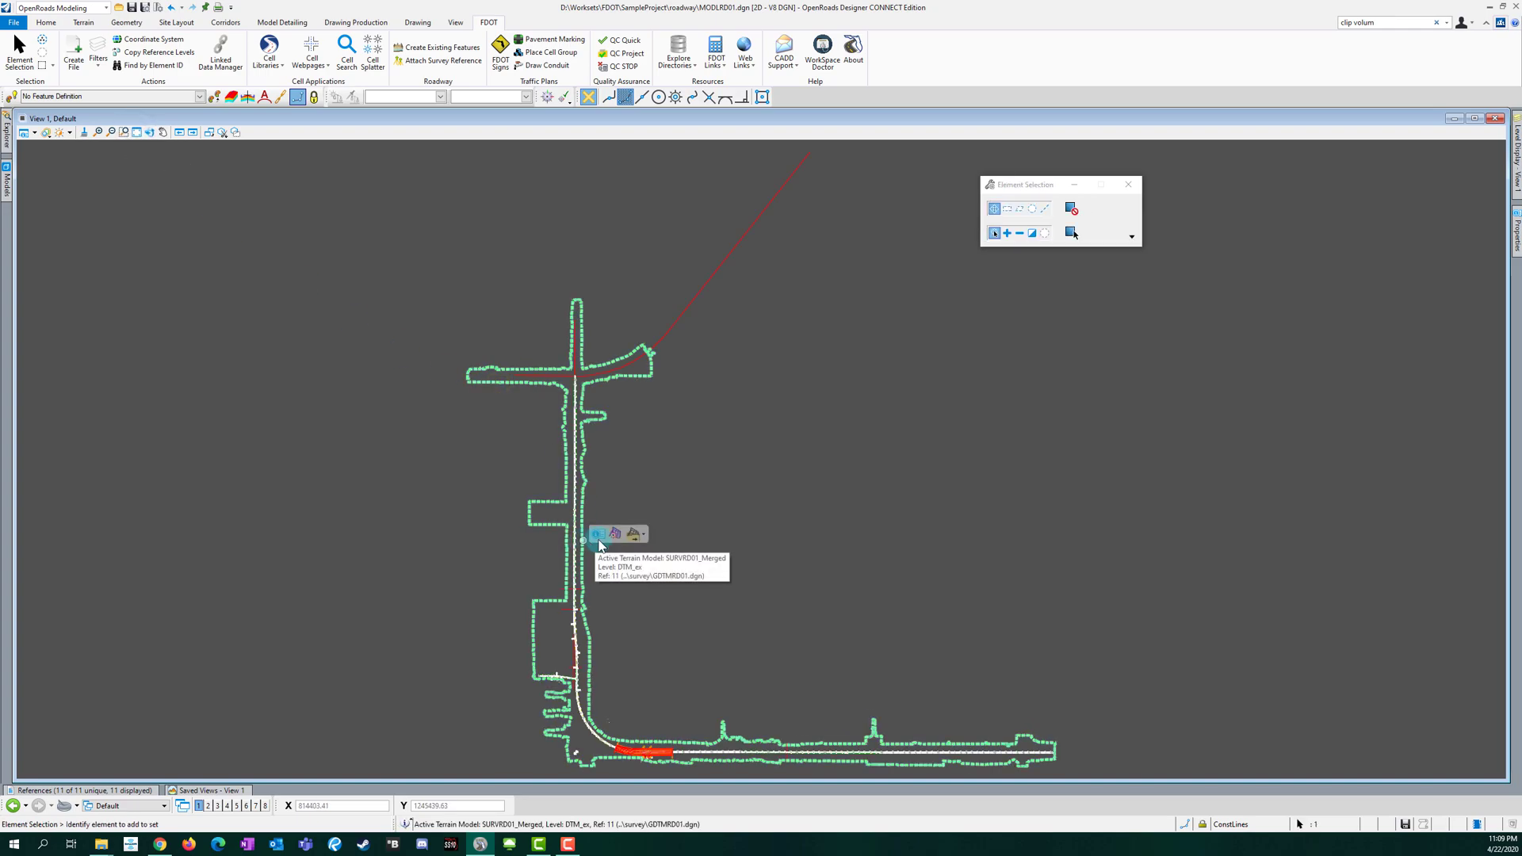
pyautogui.click(614, 538)
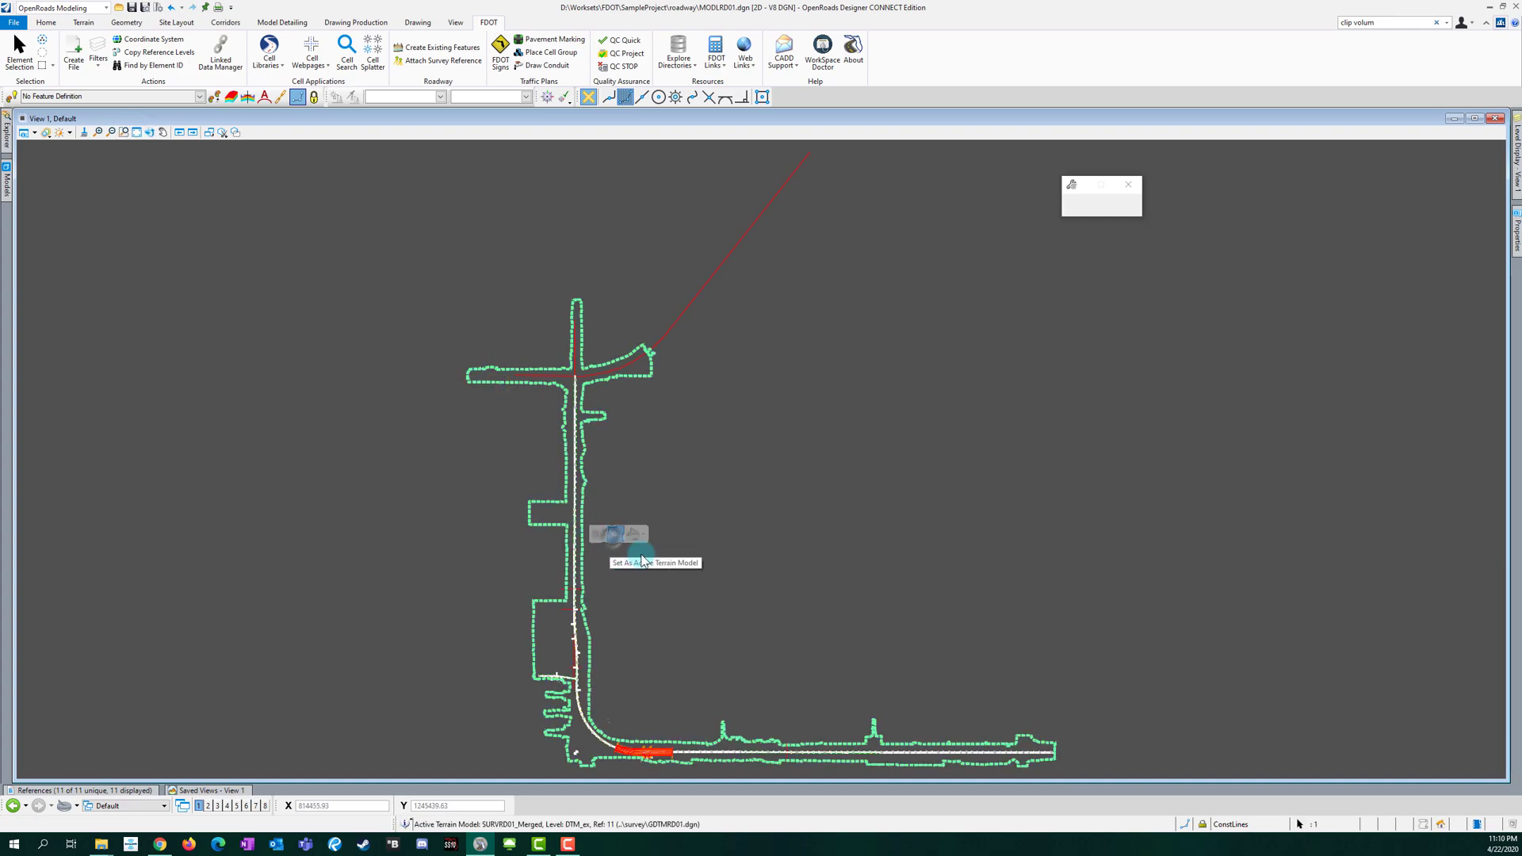
# Step: Turn off the Default, TmpDrpHndl, CorrHndl, and TextAlgnTicks and TextAlgnStation 500, 1000 and 5000 levels for the file and all its references
pyautogui.scroll(-2, 549, 644)
pyautogui.scroll(6, 547, 610)
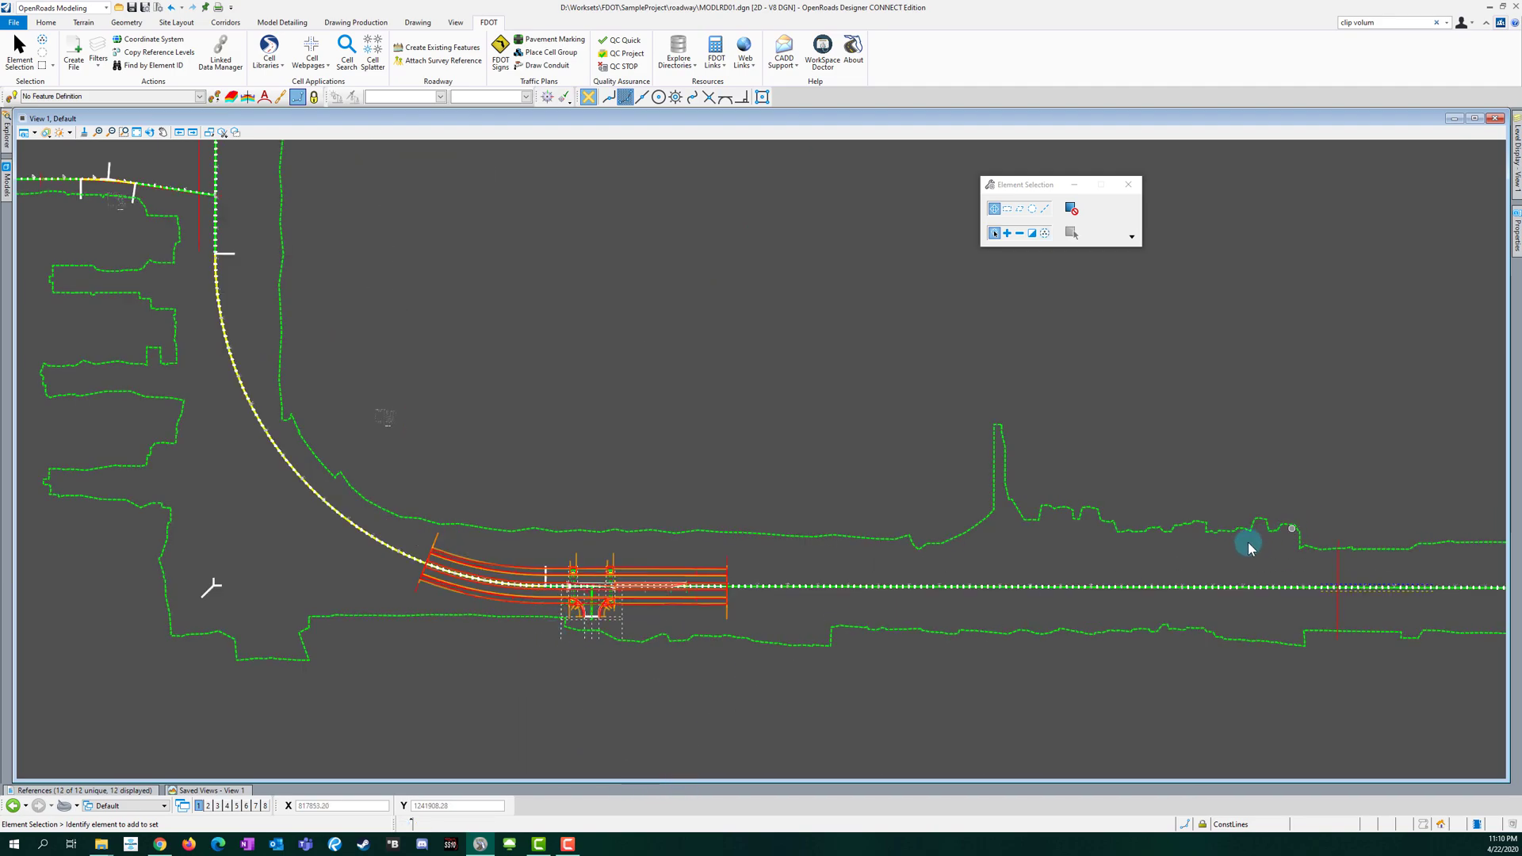
pyautogui.moveTo(1504, 200)
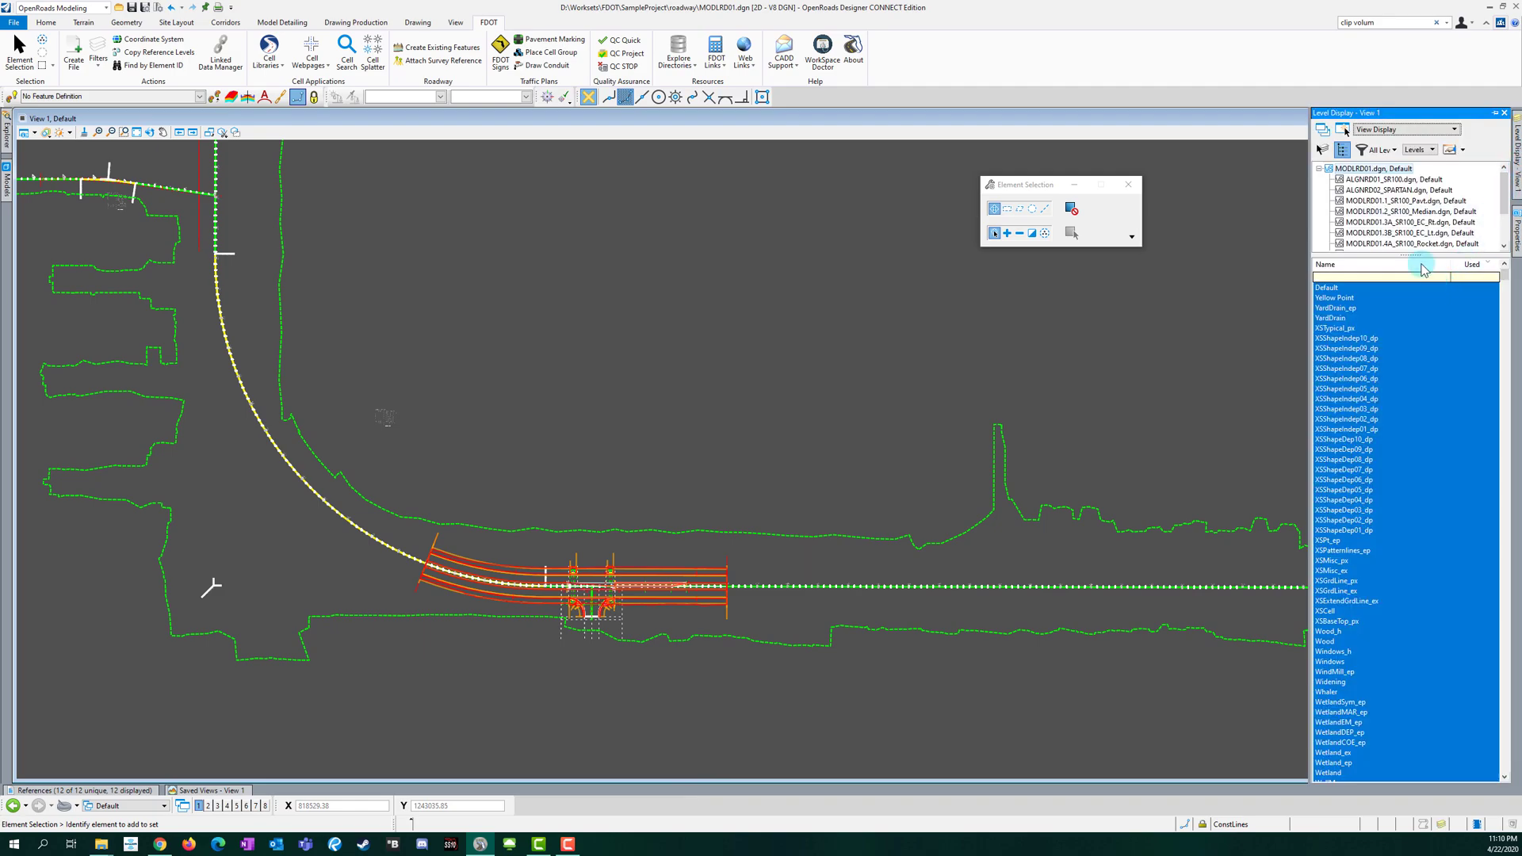
pyautogui.hotkey('ctrl', 'a')
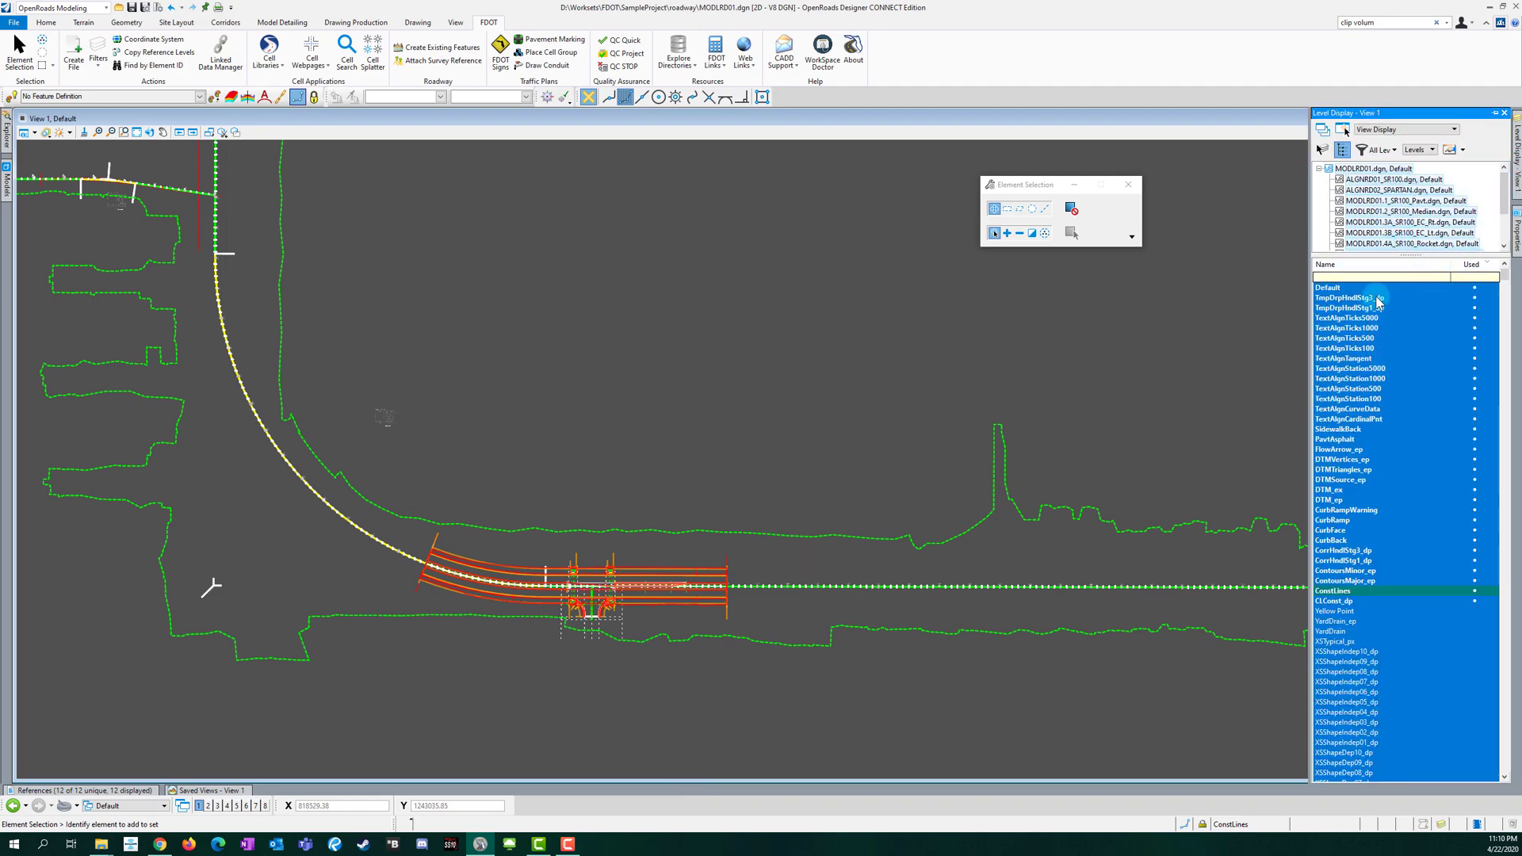
pyautogui.moveTo(1345, 289); pyautogui.dragTo(1385, 391)
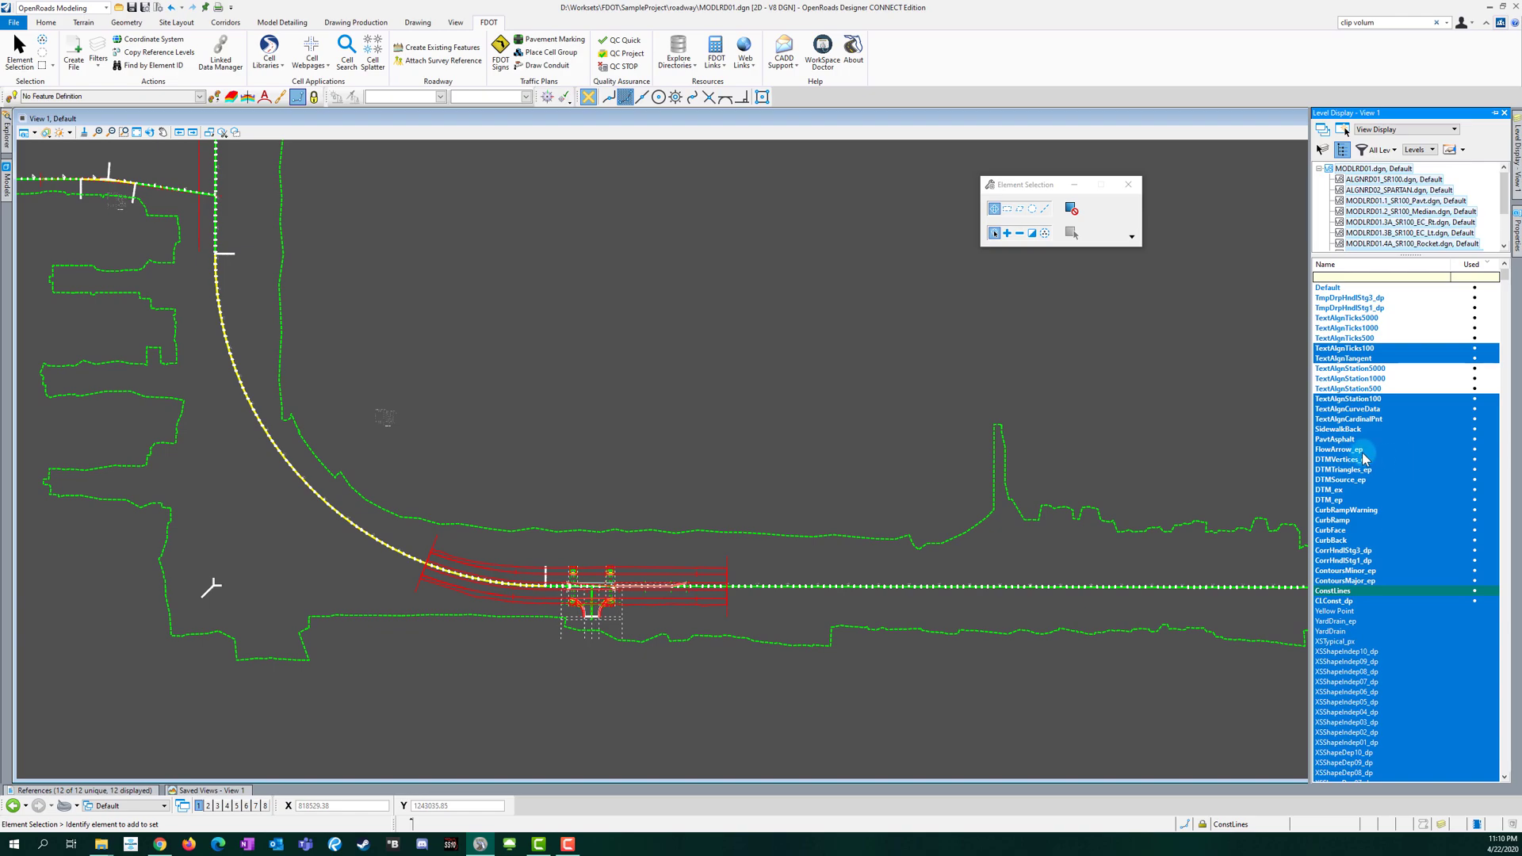
pyautogui.moveTo(1366, 551); pyautogui.dragTo(1367, 561)
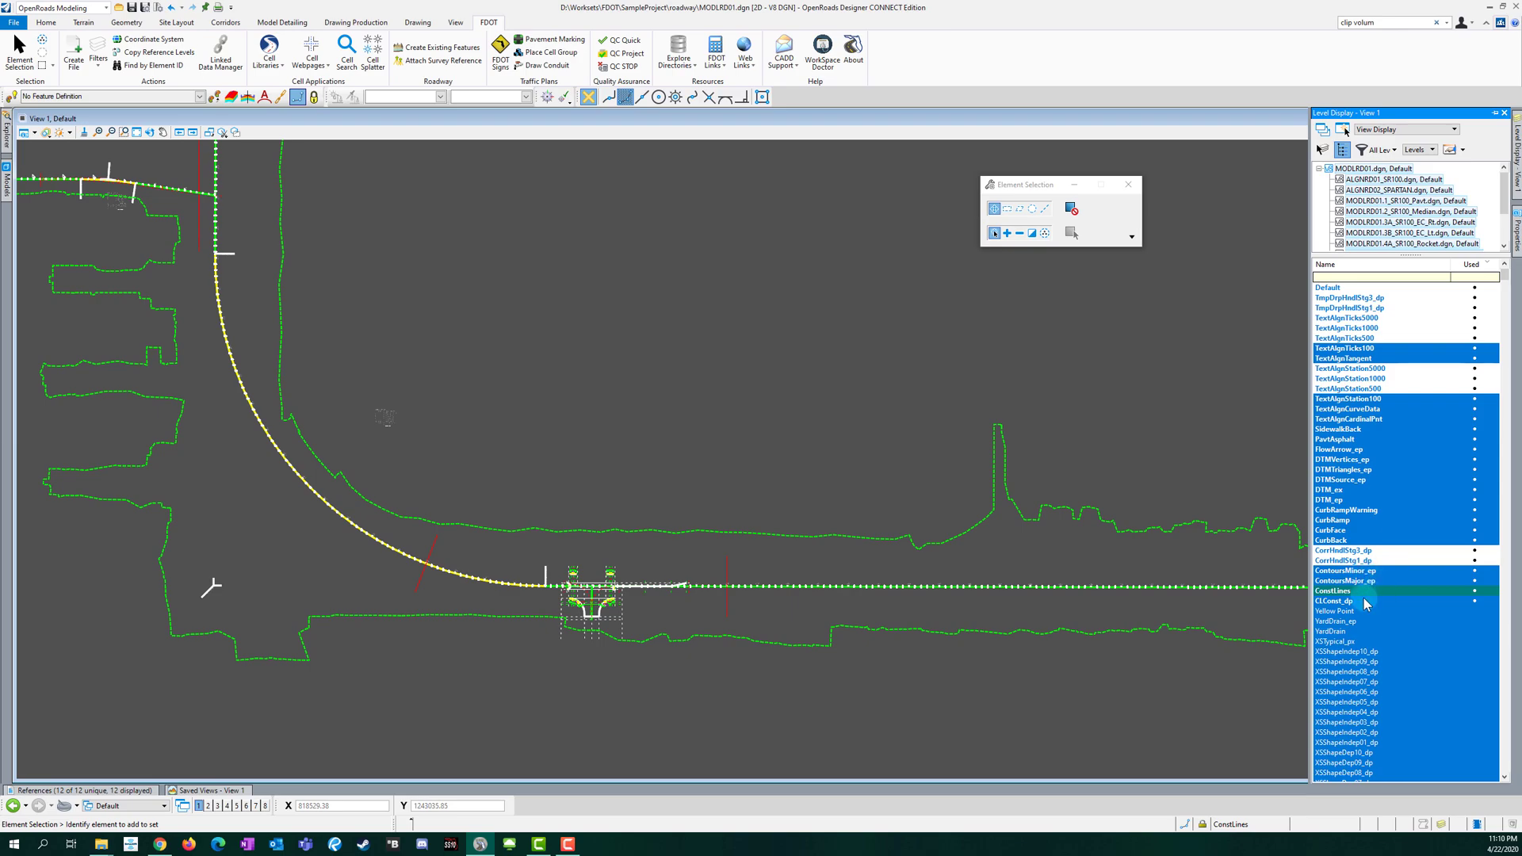
pyautogui.scroll(4, 573, 617)
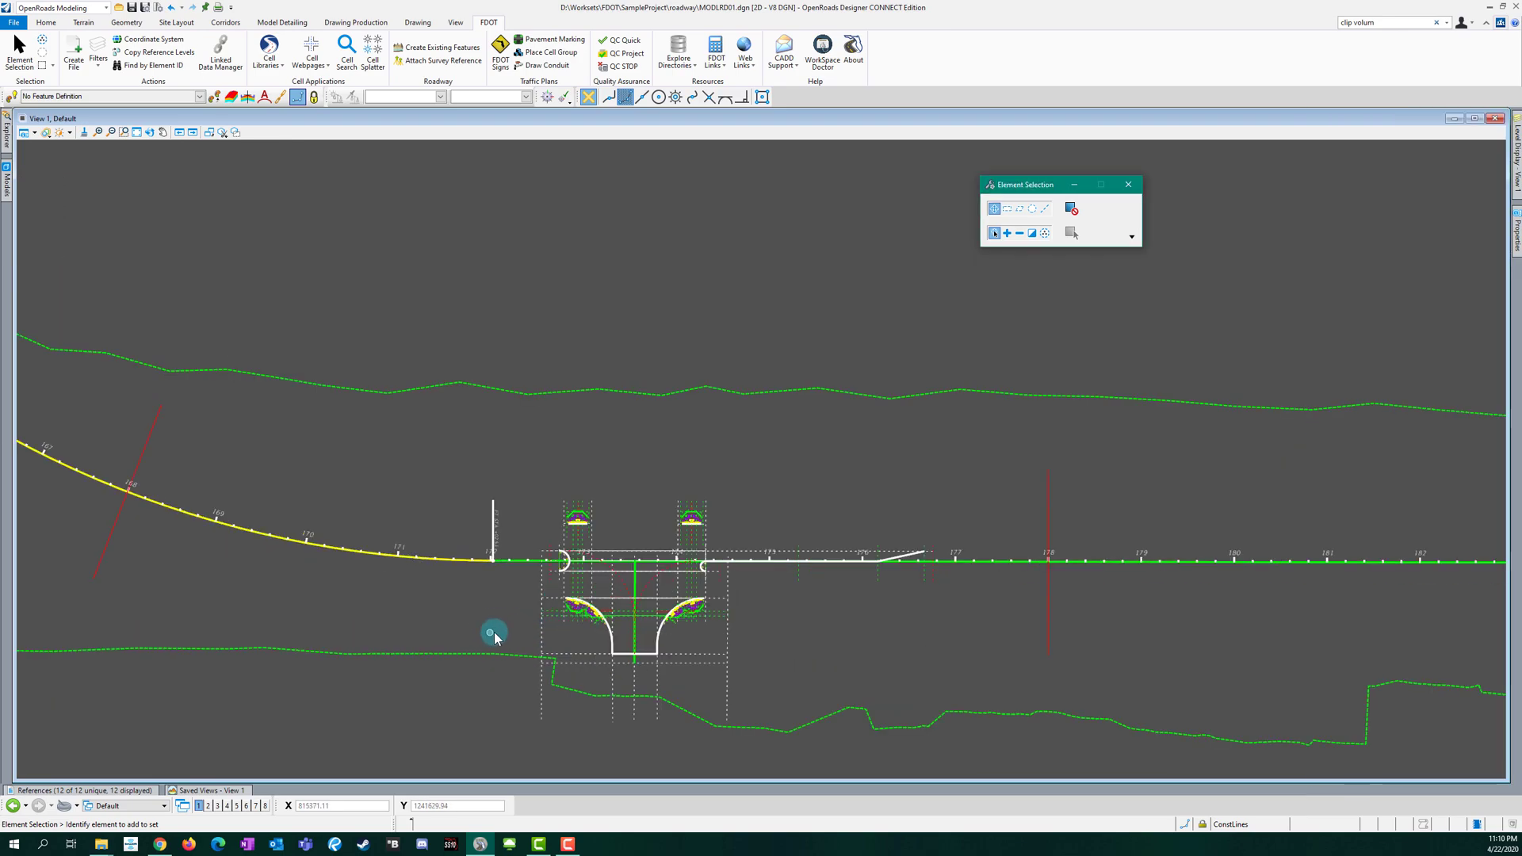
pyautogui.scroll(-2, 619, 674)
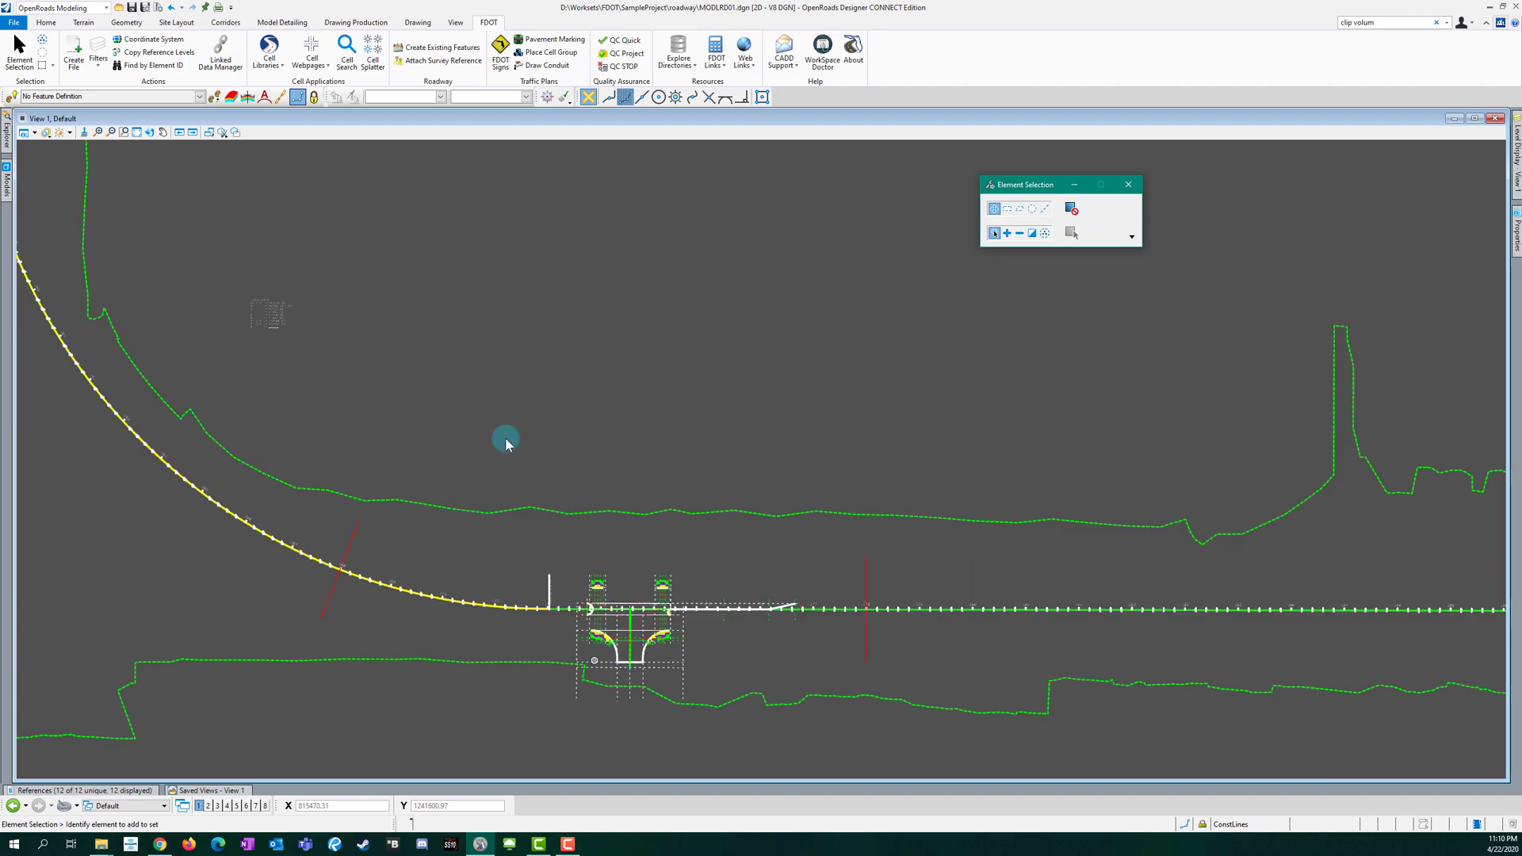
# Step: Show the Multi-Model Views and set the Illustration:Shadows display style's background color to gray RGB 148, 148, 148
pyautogui.press('F2')
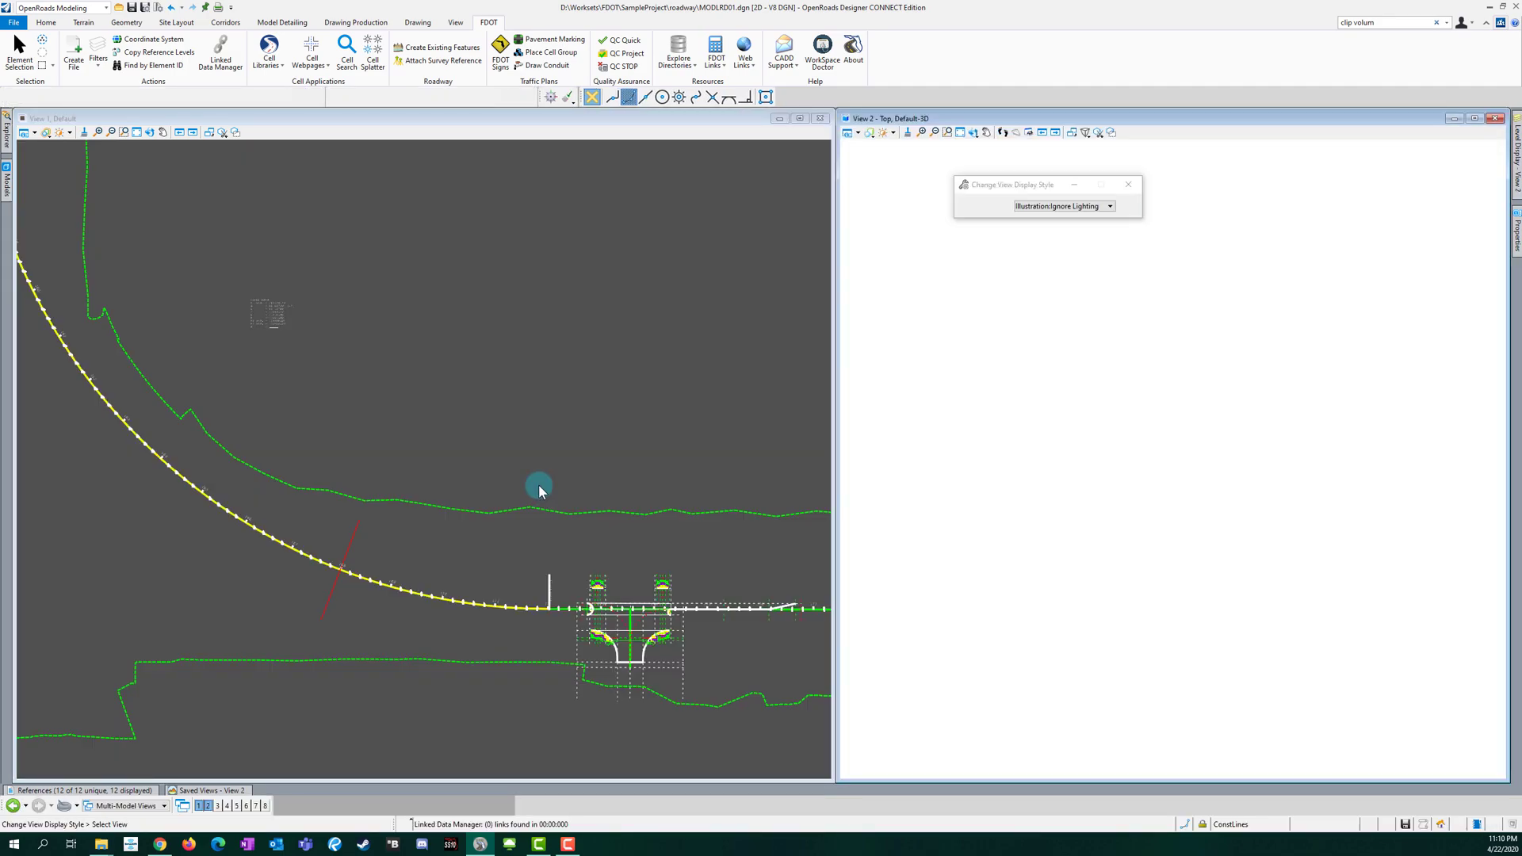
pyautogui.click(870, 133)
pyautogui.click(1038, 206)
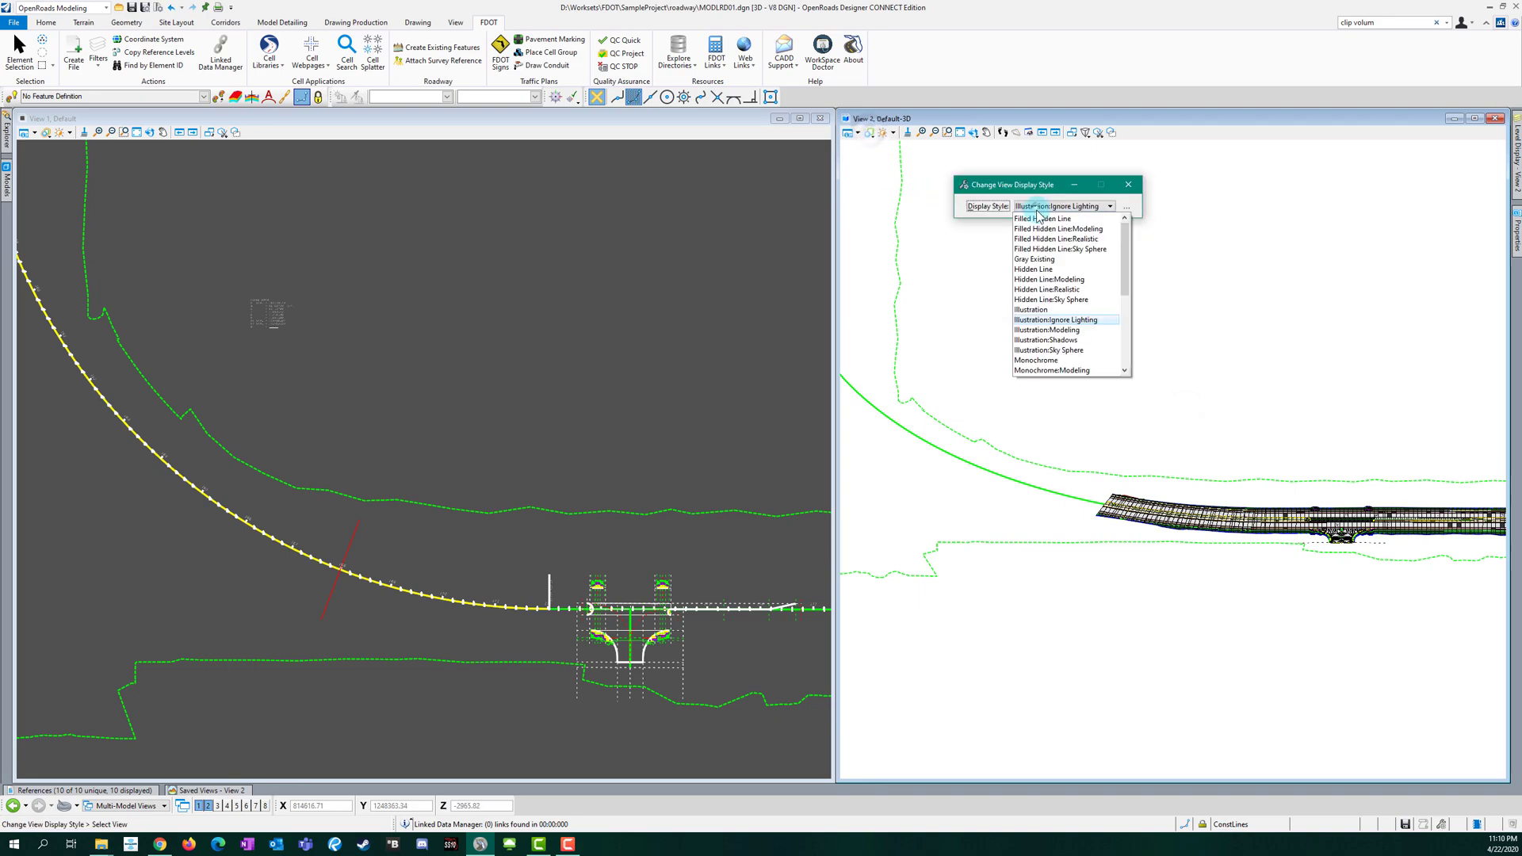
pyautogui.click(1084, 342)
pyautogui.click(1126, 207)
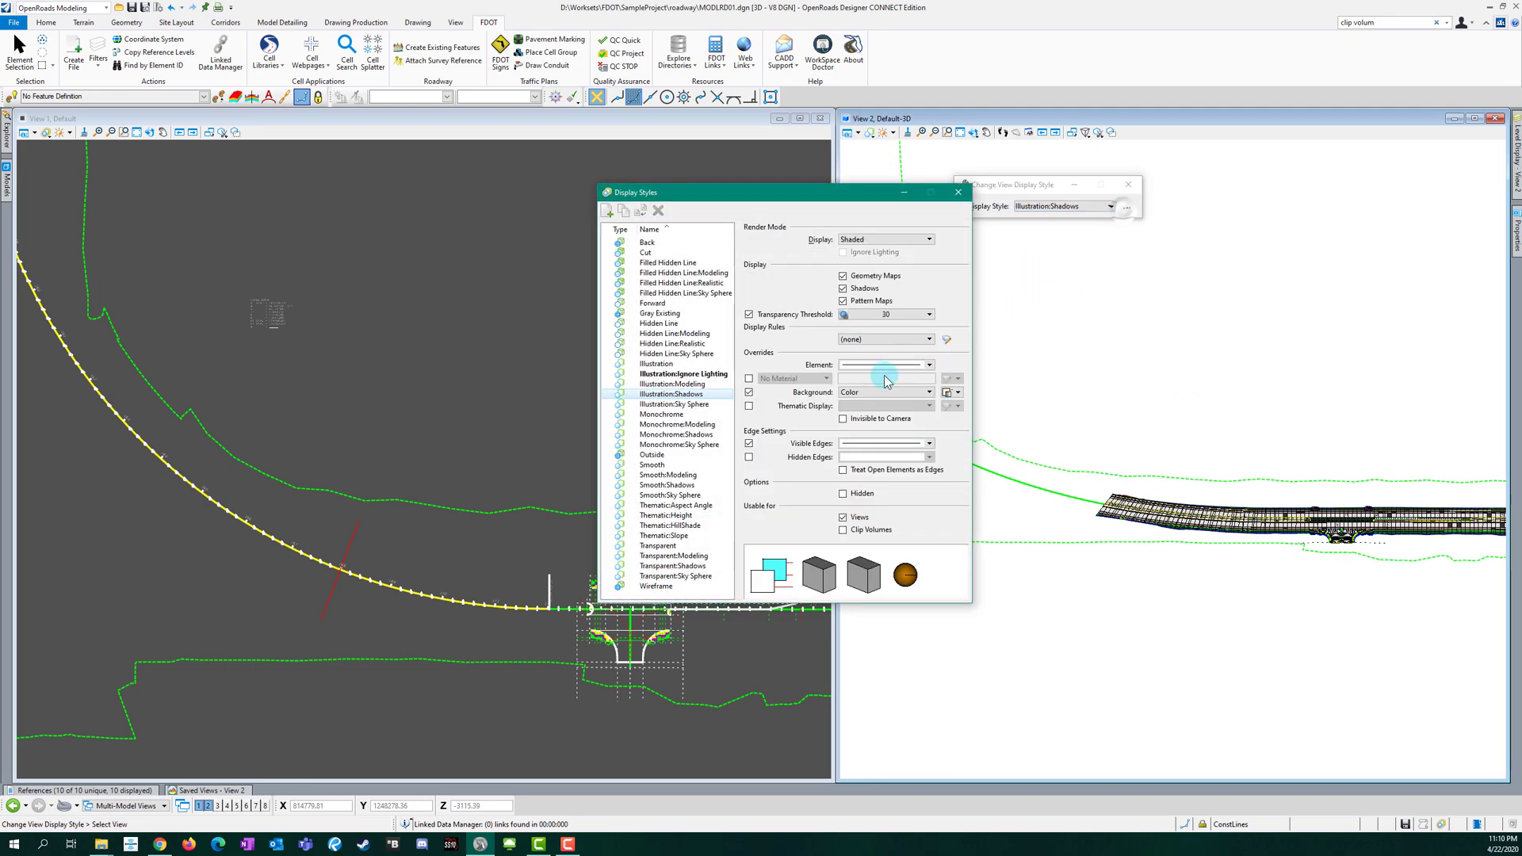
pyautogui.click(949, 393)
pyautogui.click(1087, 474)
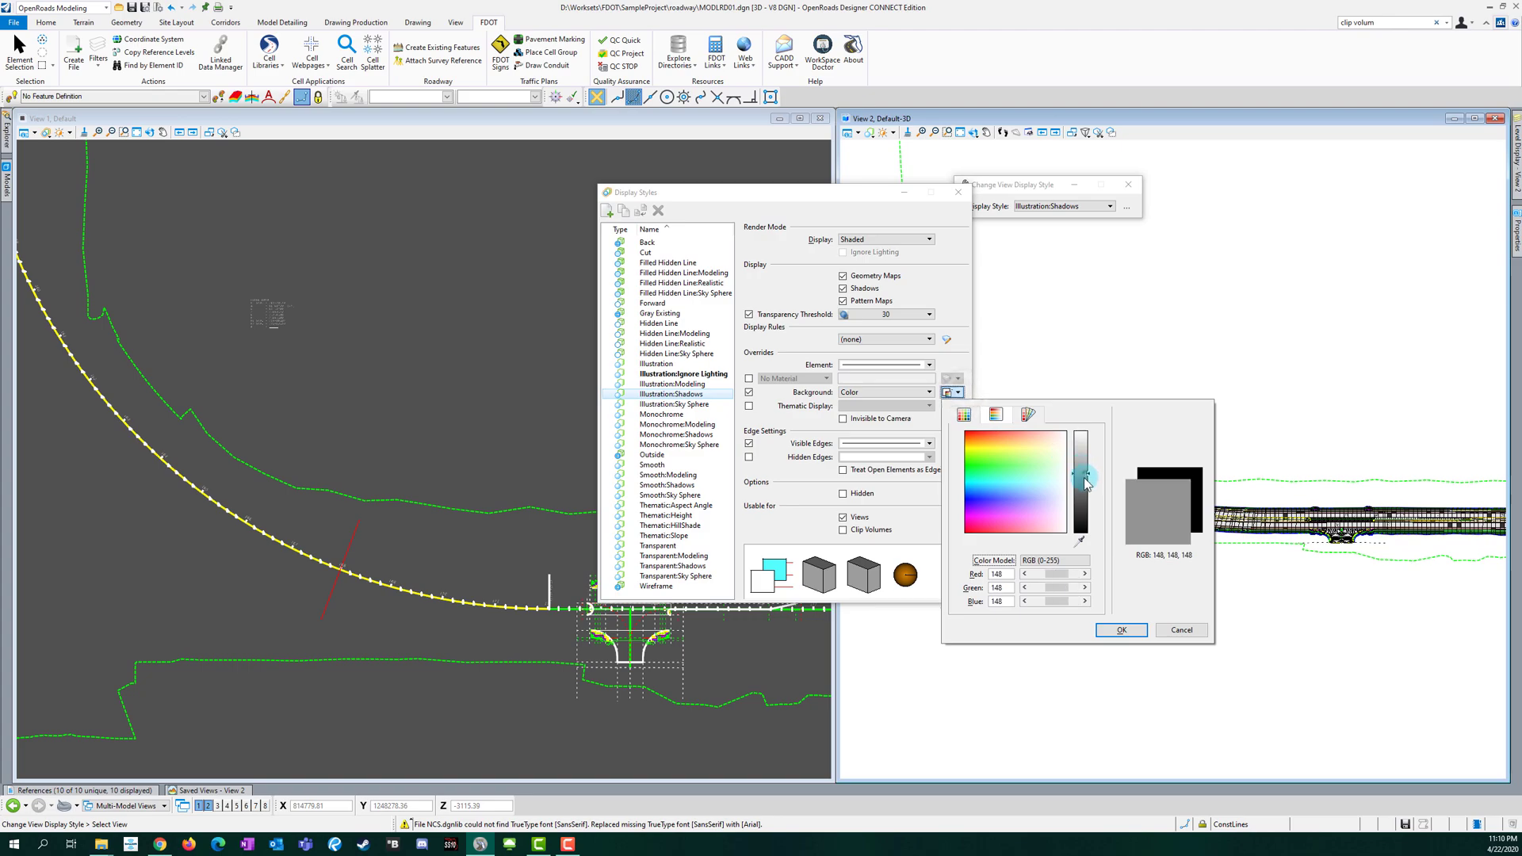
pyautogui.click(1115, 630)
pyautogui.click(1155, 384)
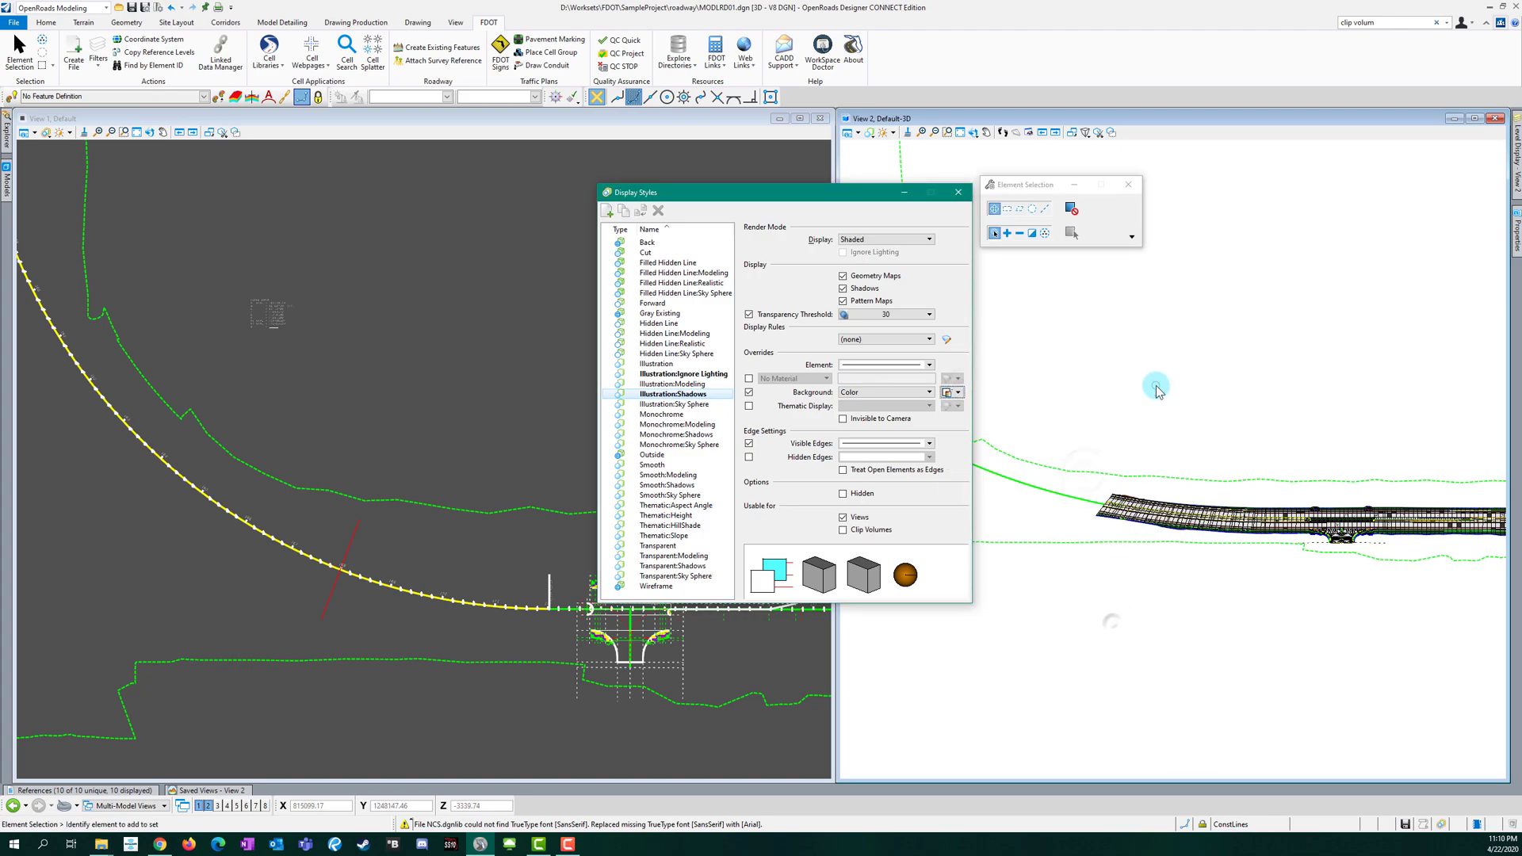
# Step: Apply the Illustration:Shadows display style to the 3D view and close the display style definitions
pyautogui.click(880, 134)
pyautogui.click(1067, 206)
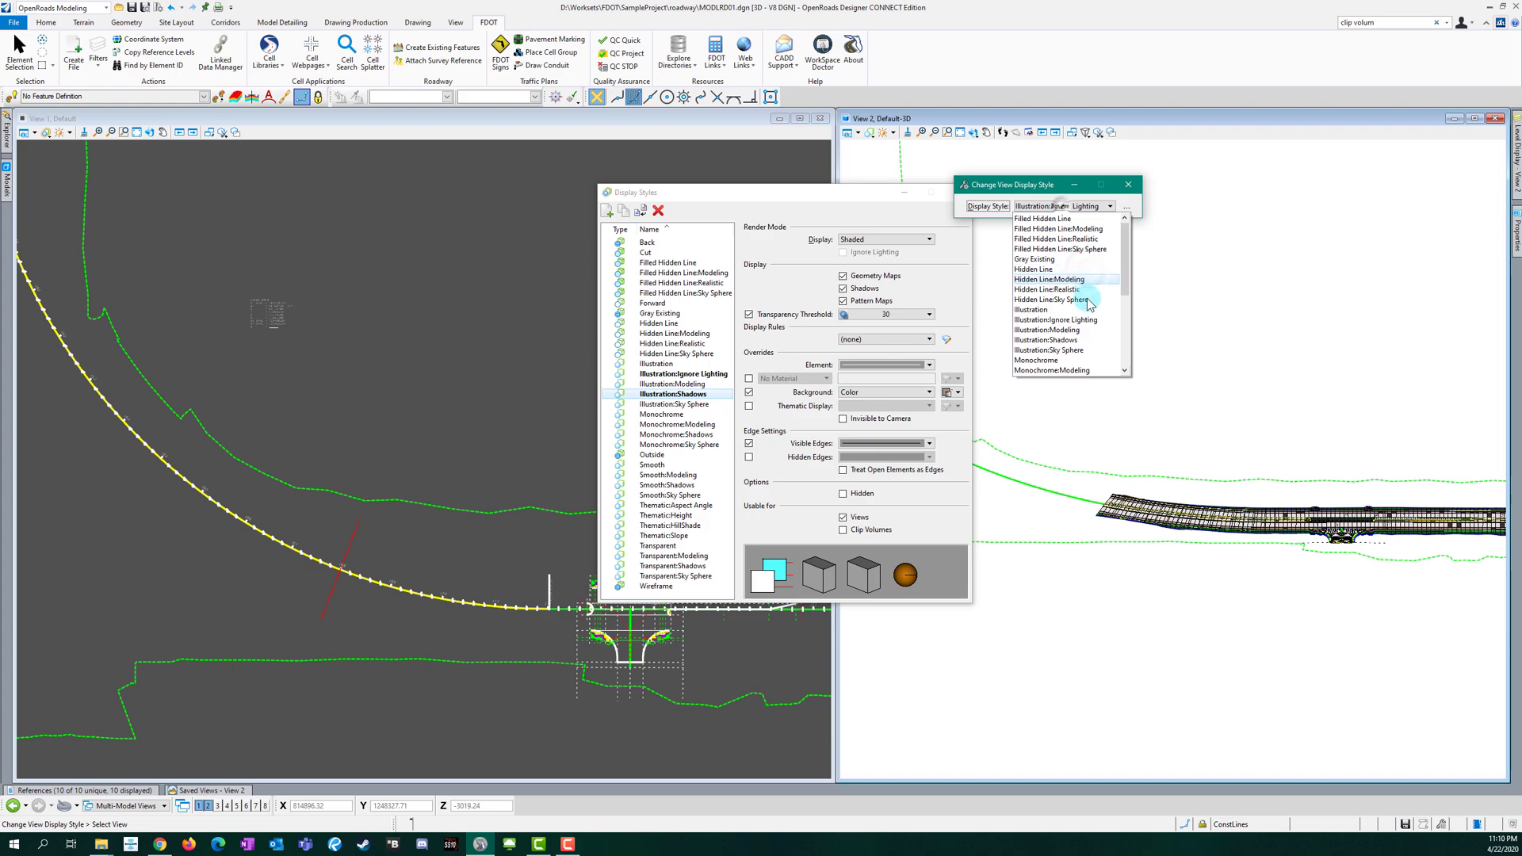
pyautogui.click(1048, 340)
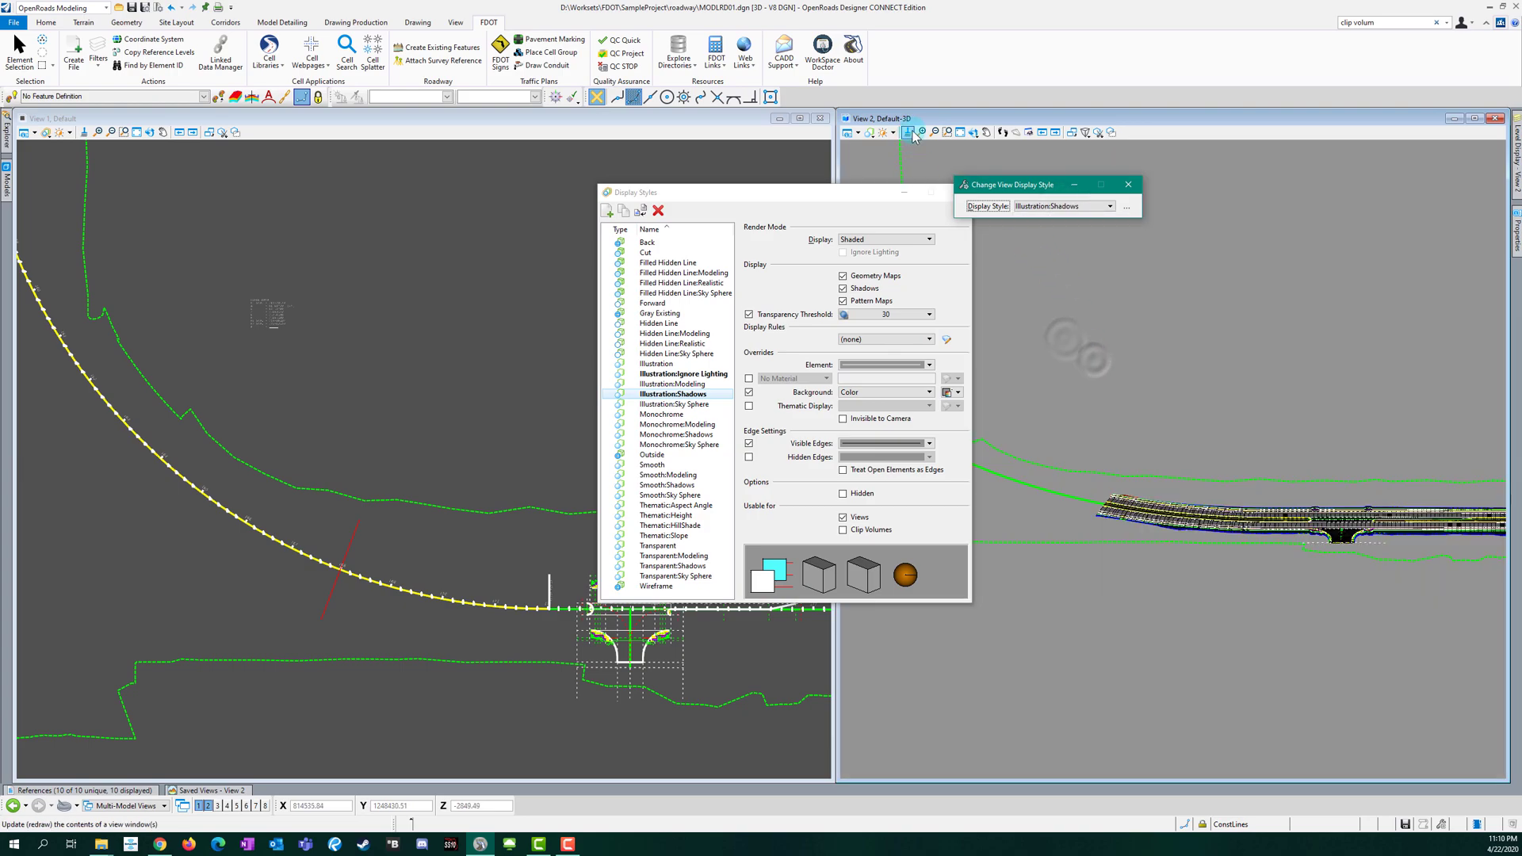
pyautogui.click(886, 133)
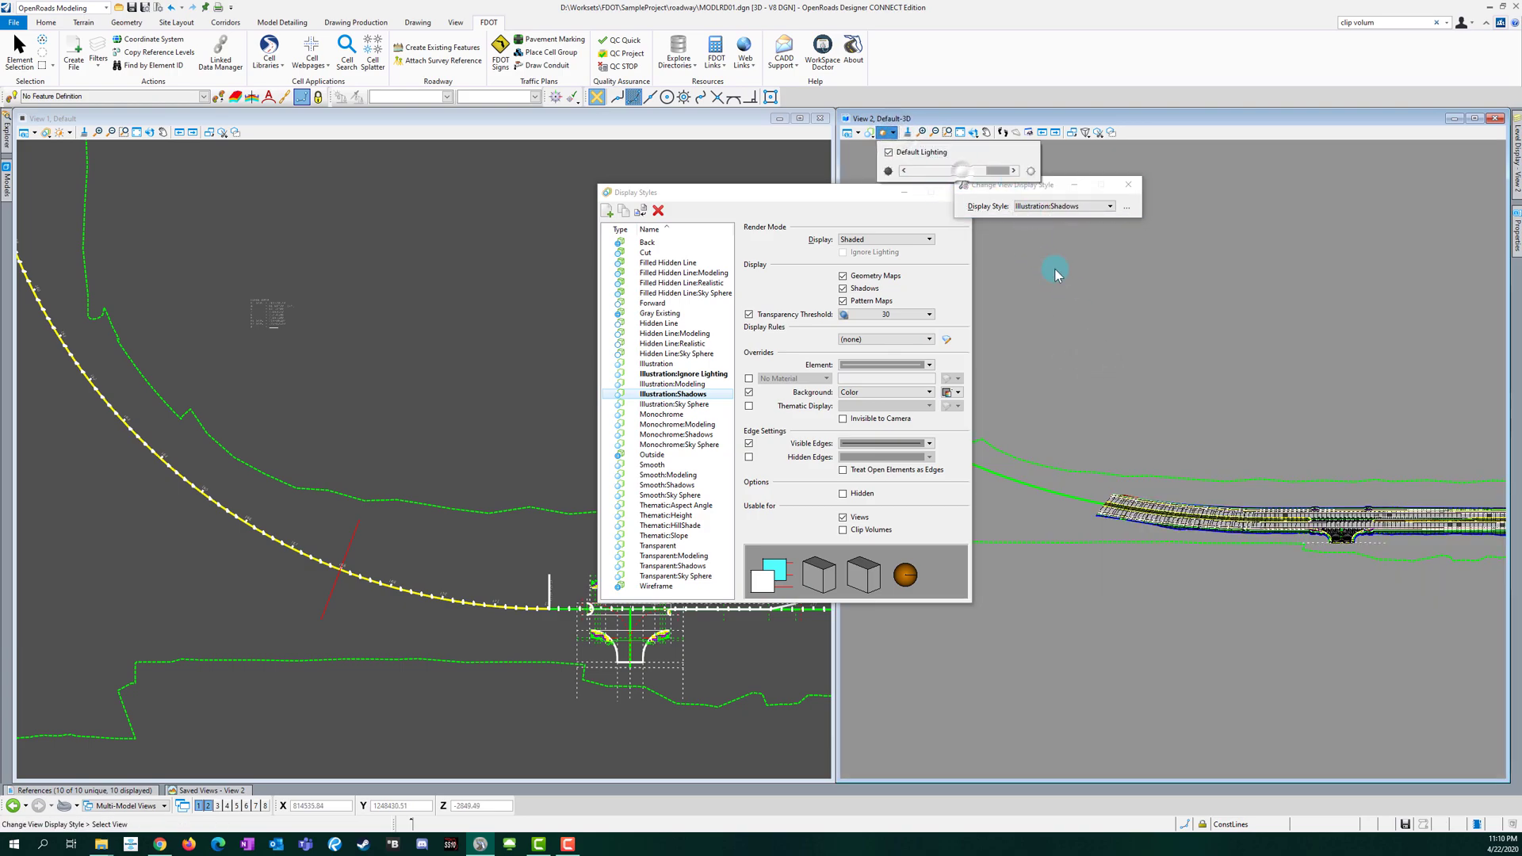
pyautogui.click(932, 196)
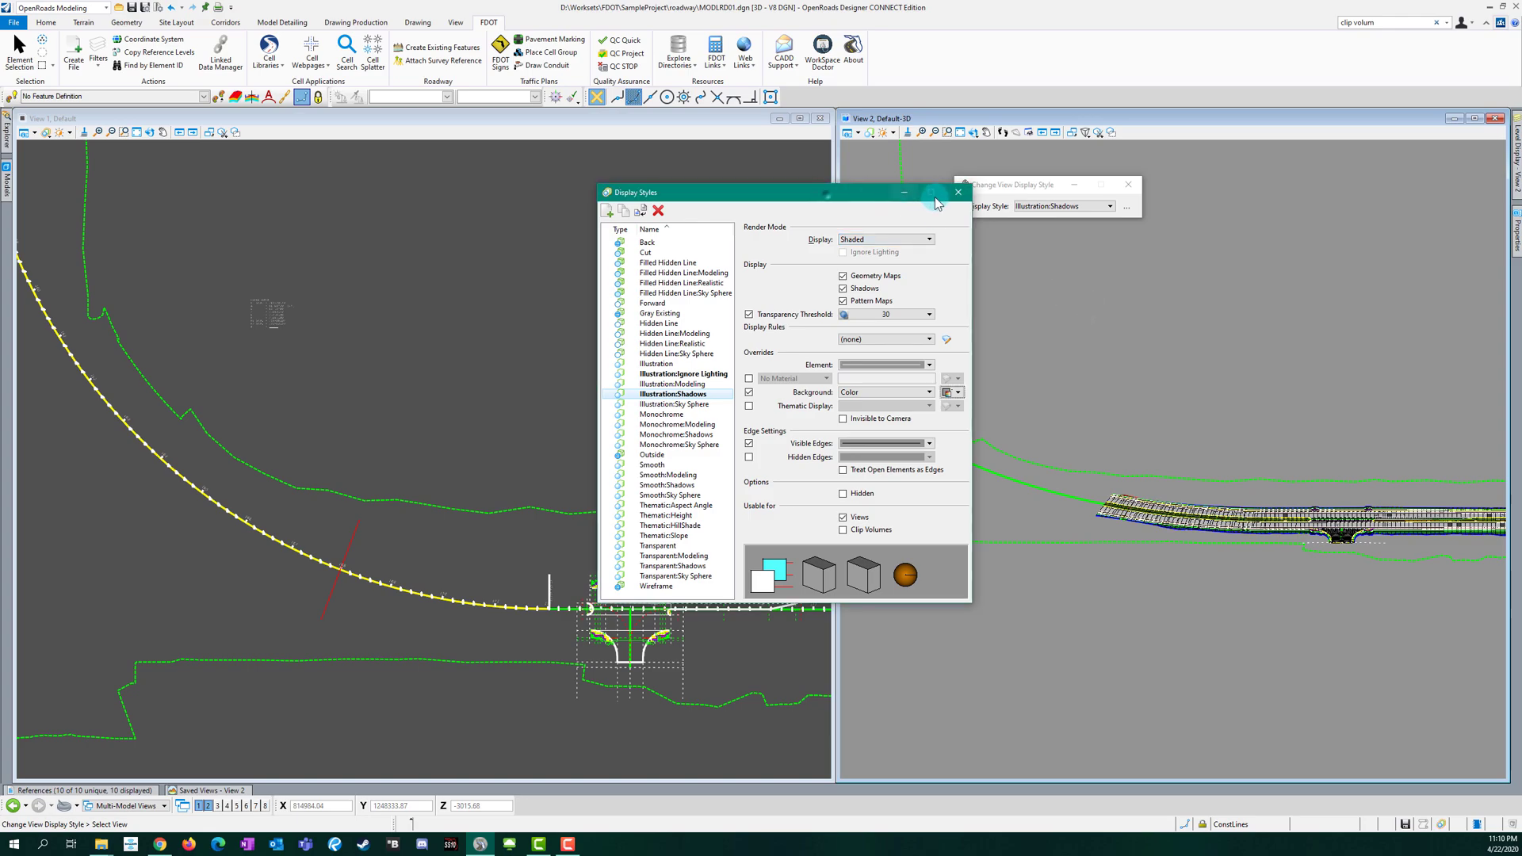
pyautogui.click(958, 192)
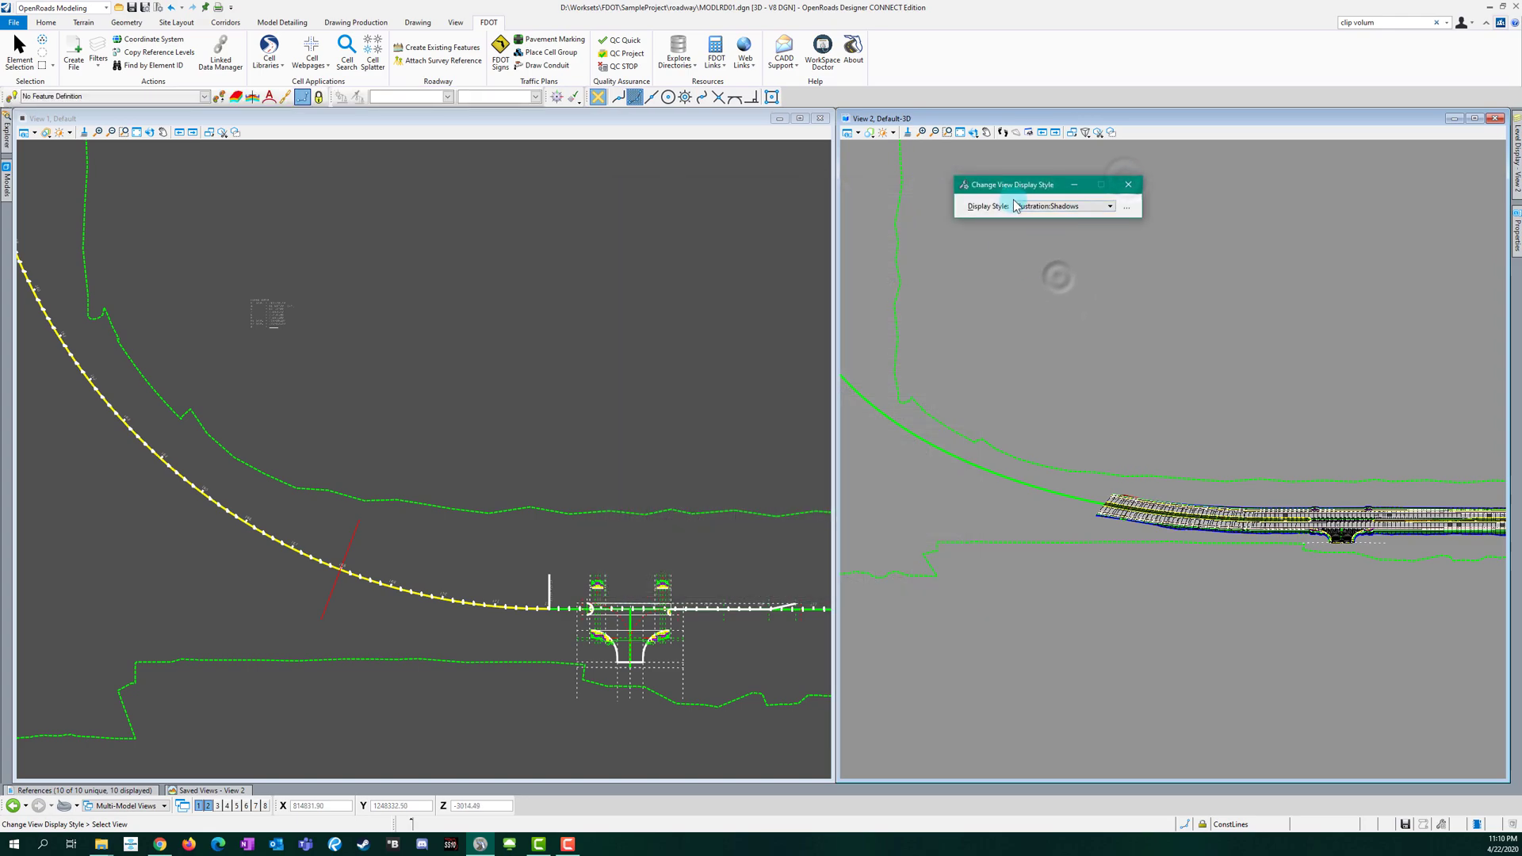
# Step: Fit all files in the 3D view, then rotate and zoom it to examine the roadway corridor from an angle
pyautogui.click(960, 133)
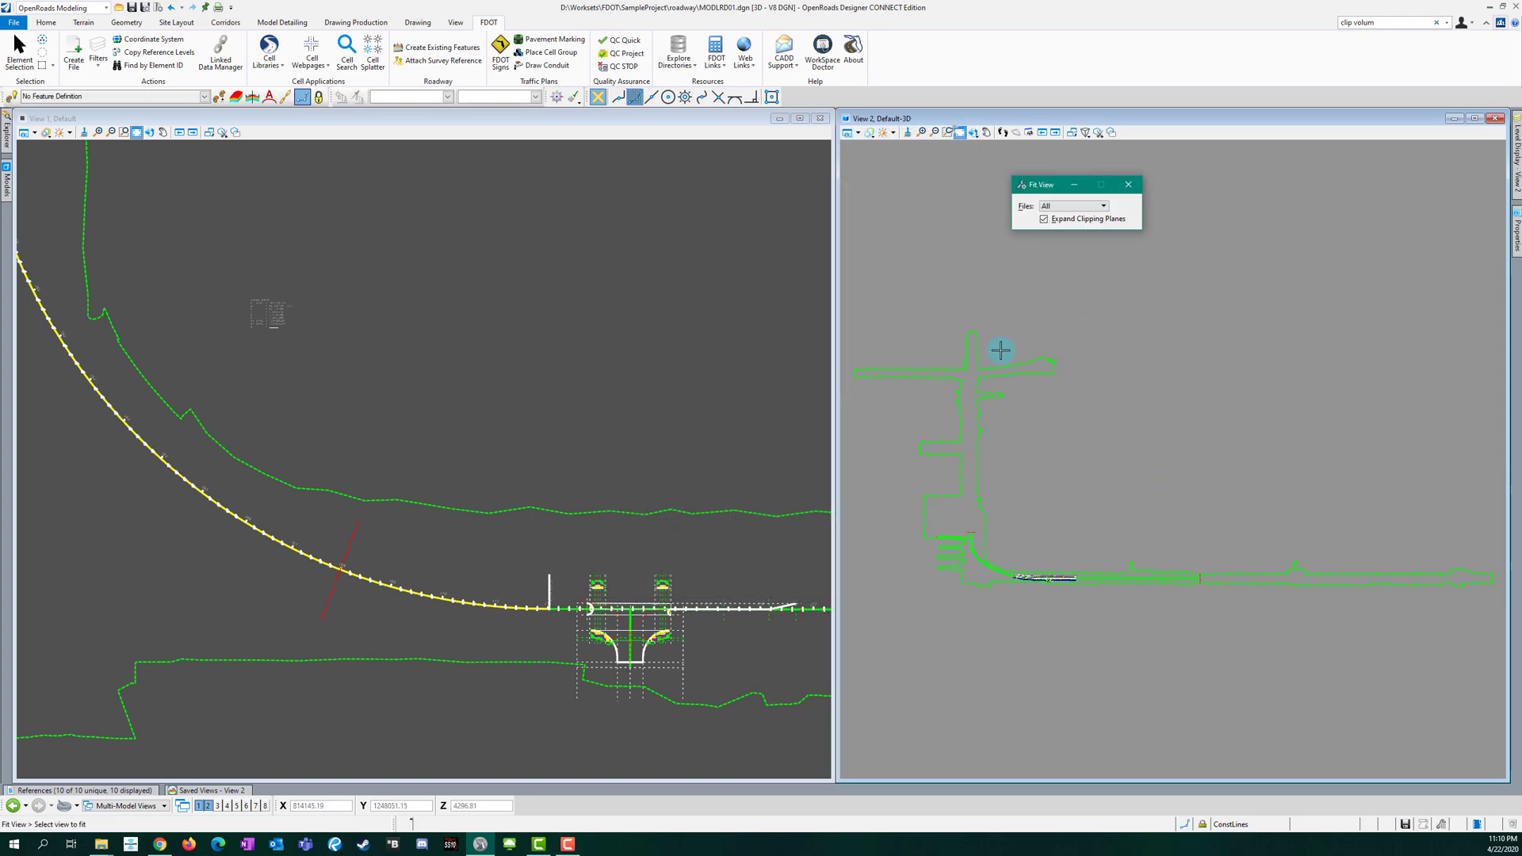
pyautogui.click(989, 300)
pyautogui.scroll(5, 1009, 590)
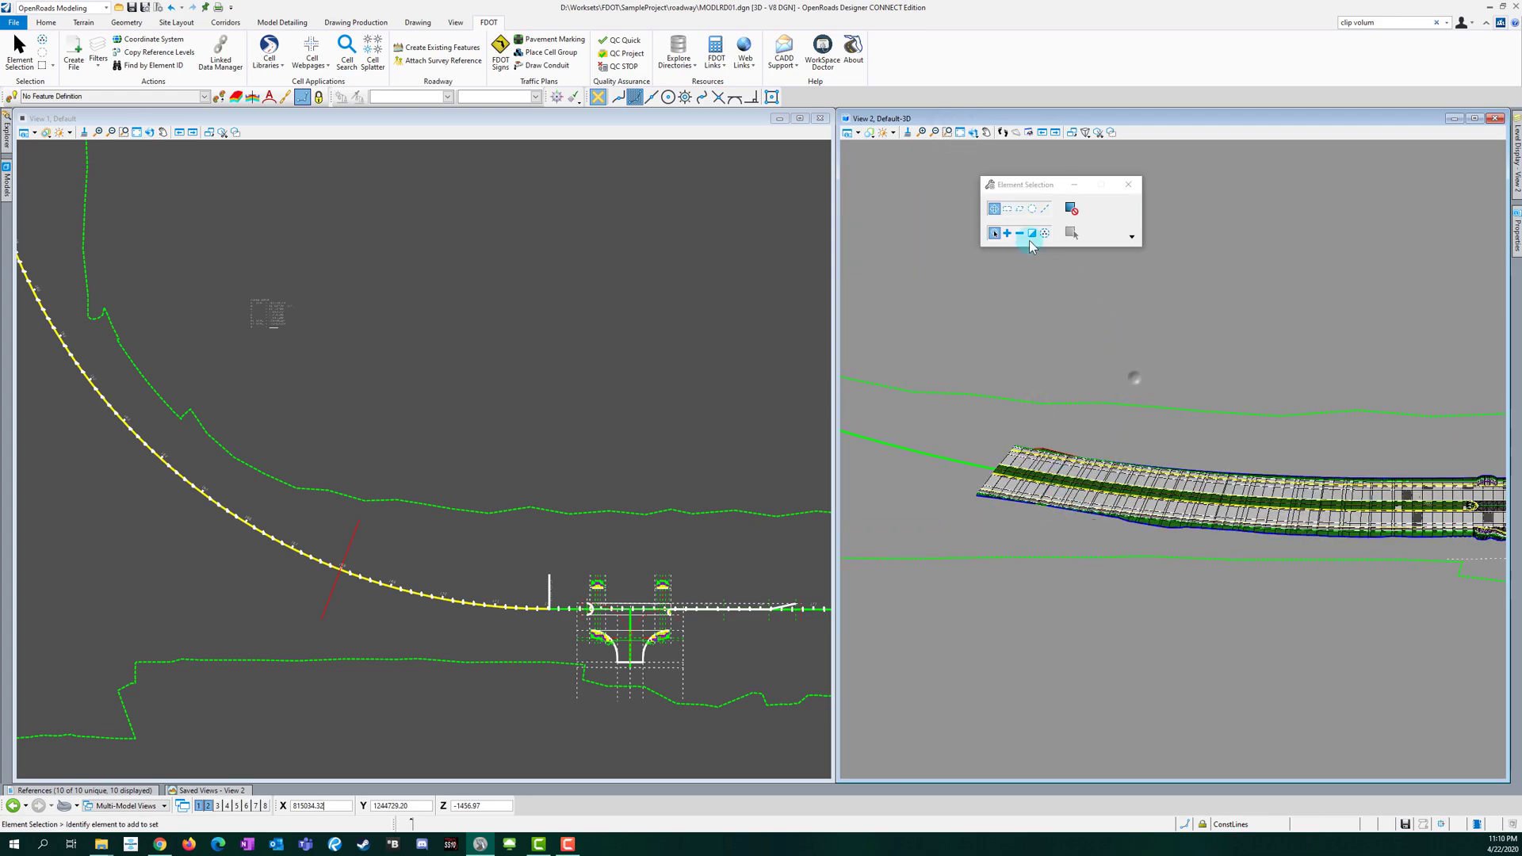
pyautogui.click(973, 132)
pyautogui.click(951, 340)
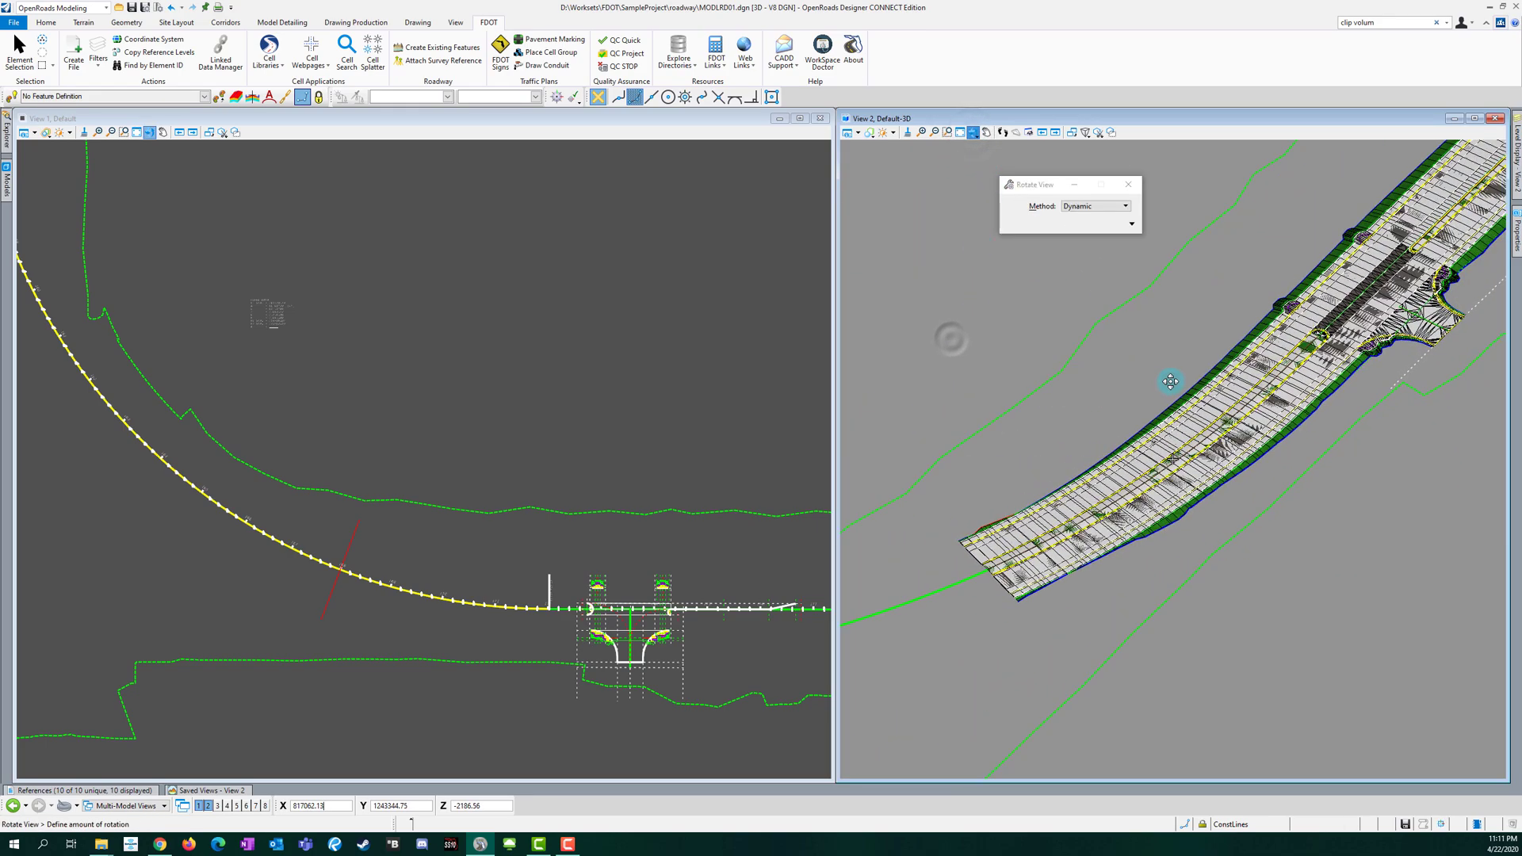
pyautogui.click(1387, 530)
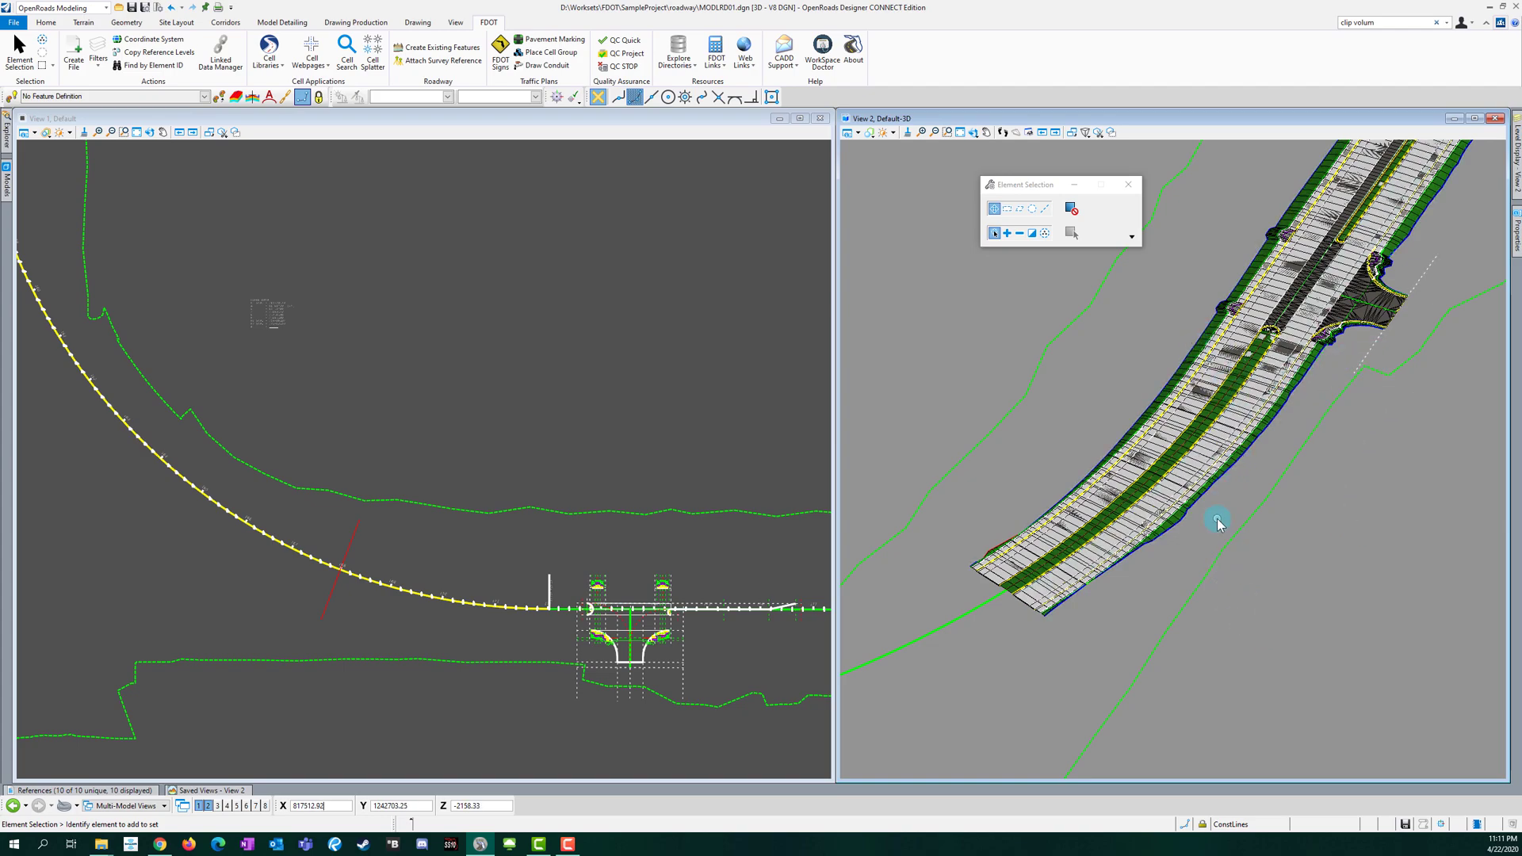
pyautogui.scroll(-2, 1011, 721)
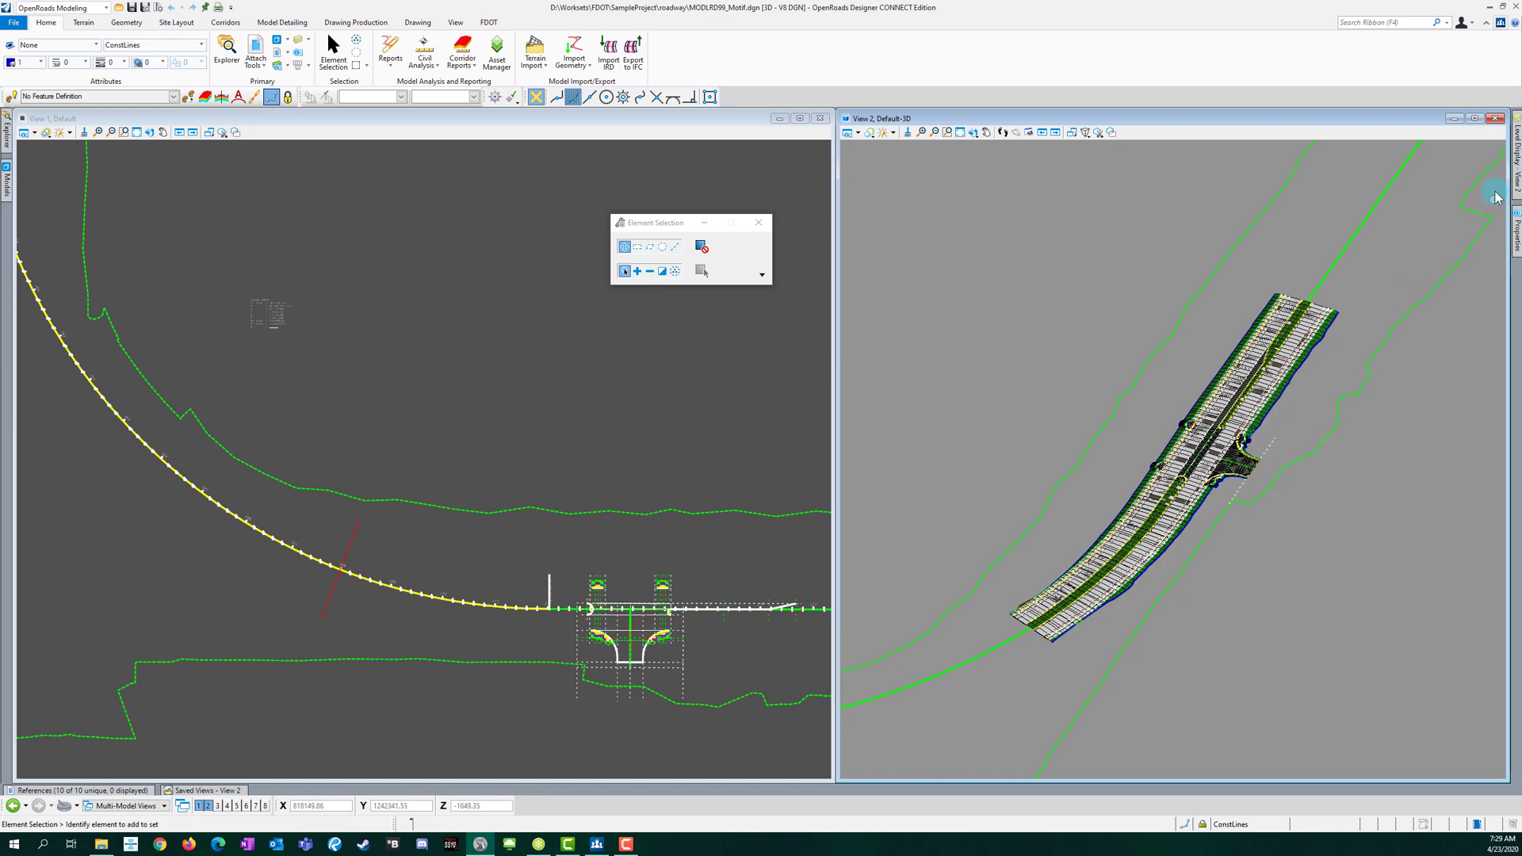
# Step: Switch the 3D view's level control to Global Display and turn off the Default level for the file and its references
pyautogui.moveTo(1515, 162)
pyautogui.click(1408, 133)
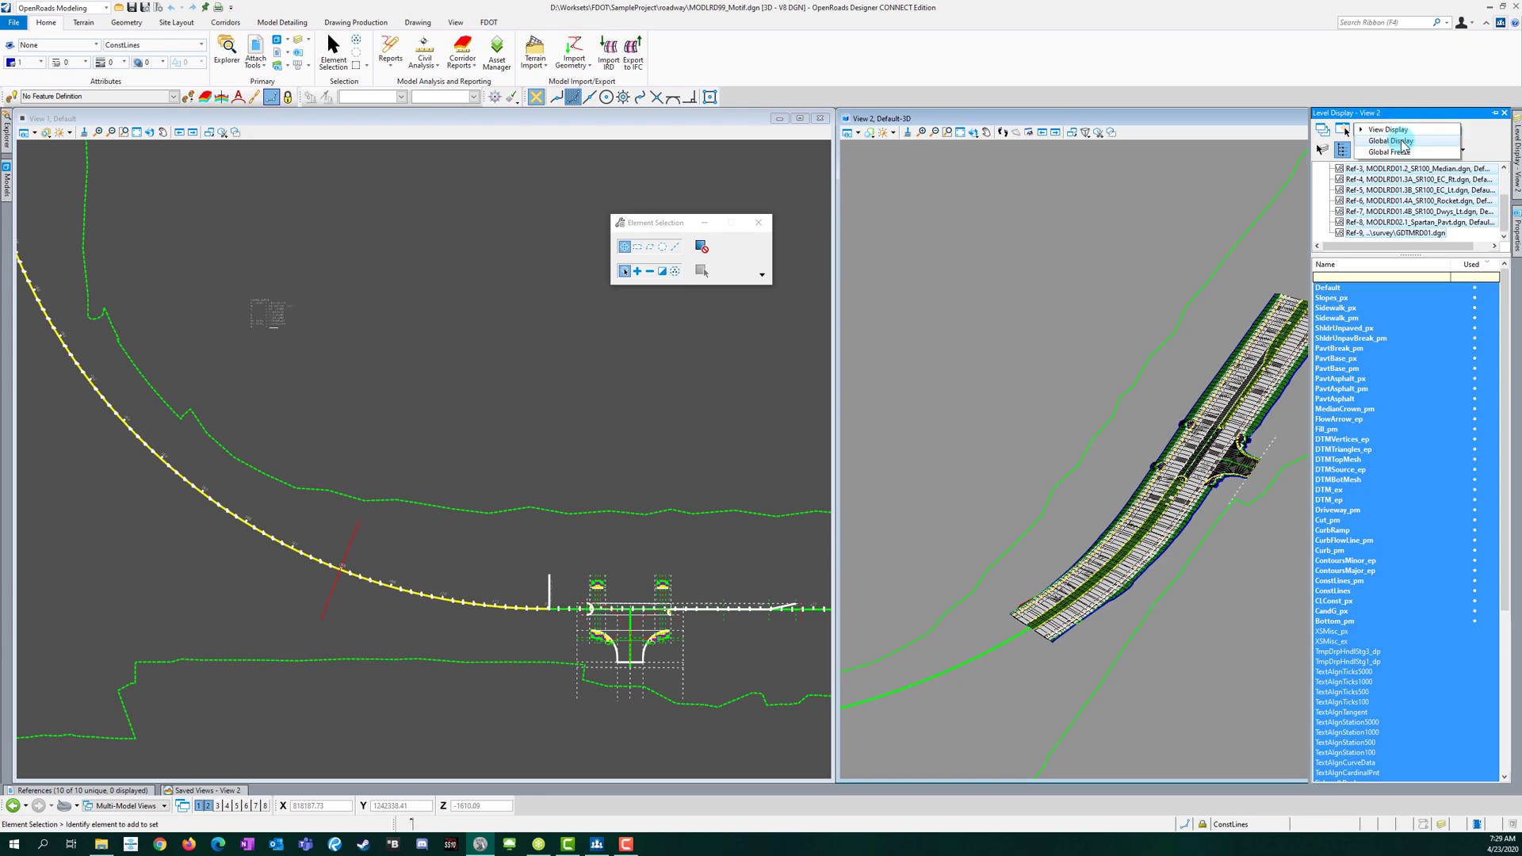
pyautogui.click(1403, 141)
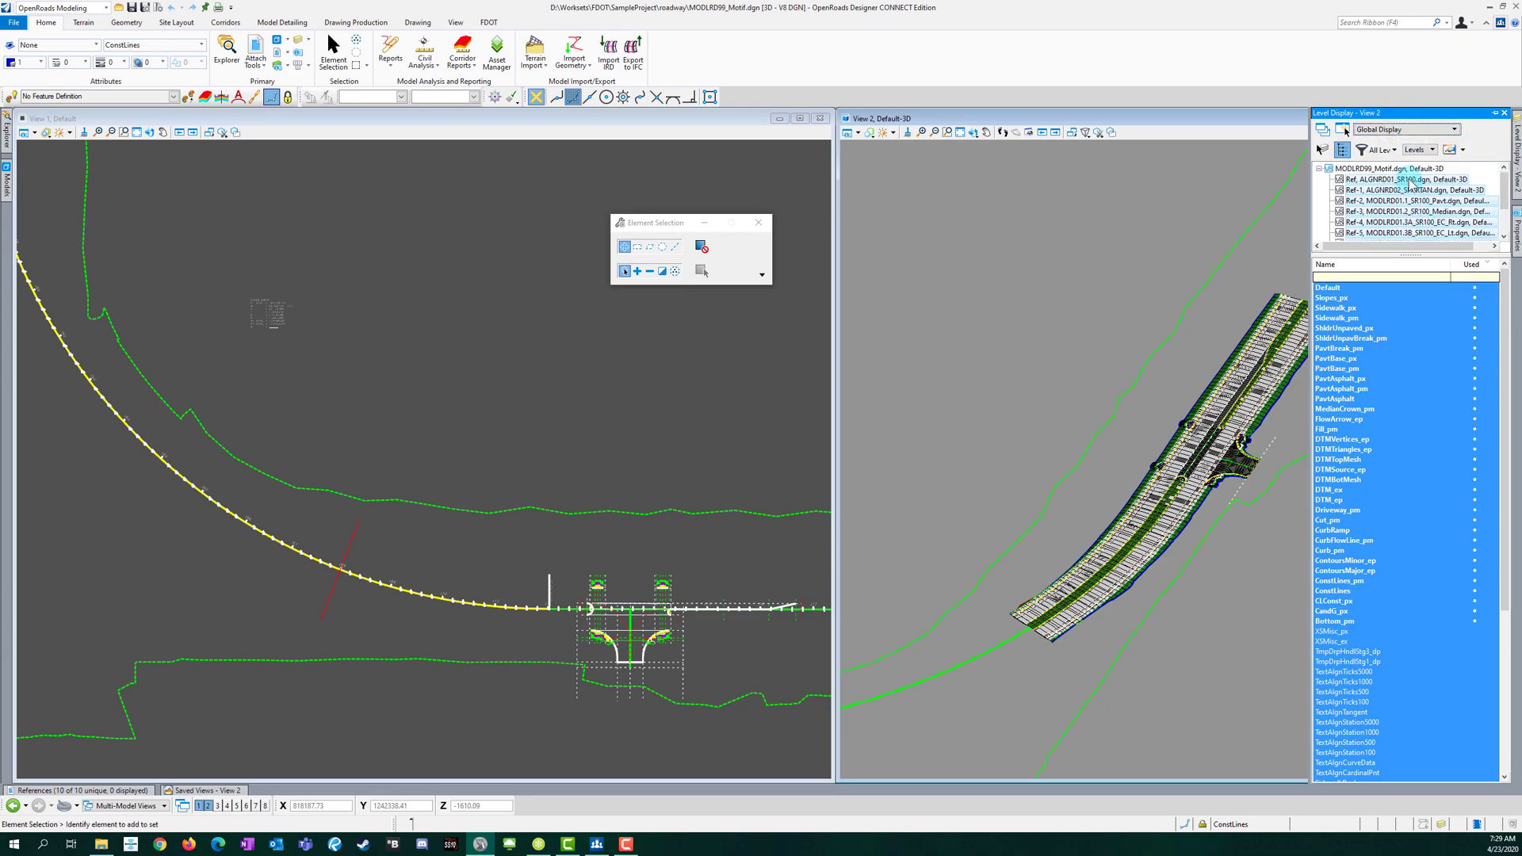
pyautogui.scroll(-2, 1423, 231)
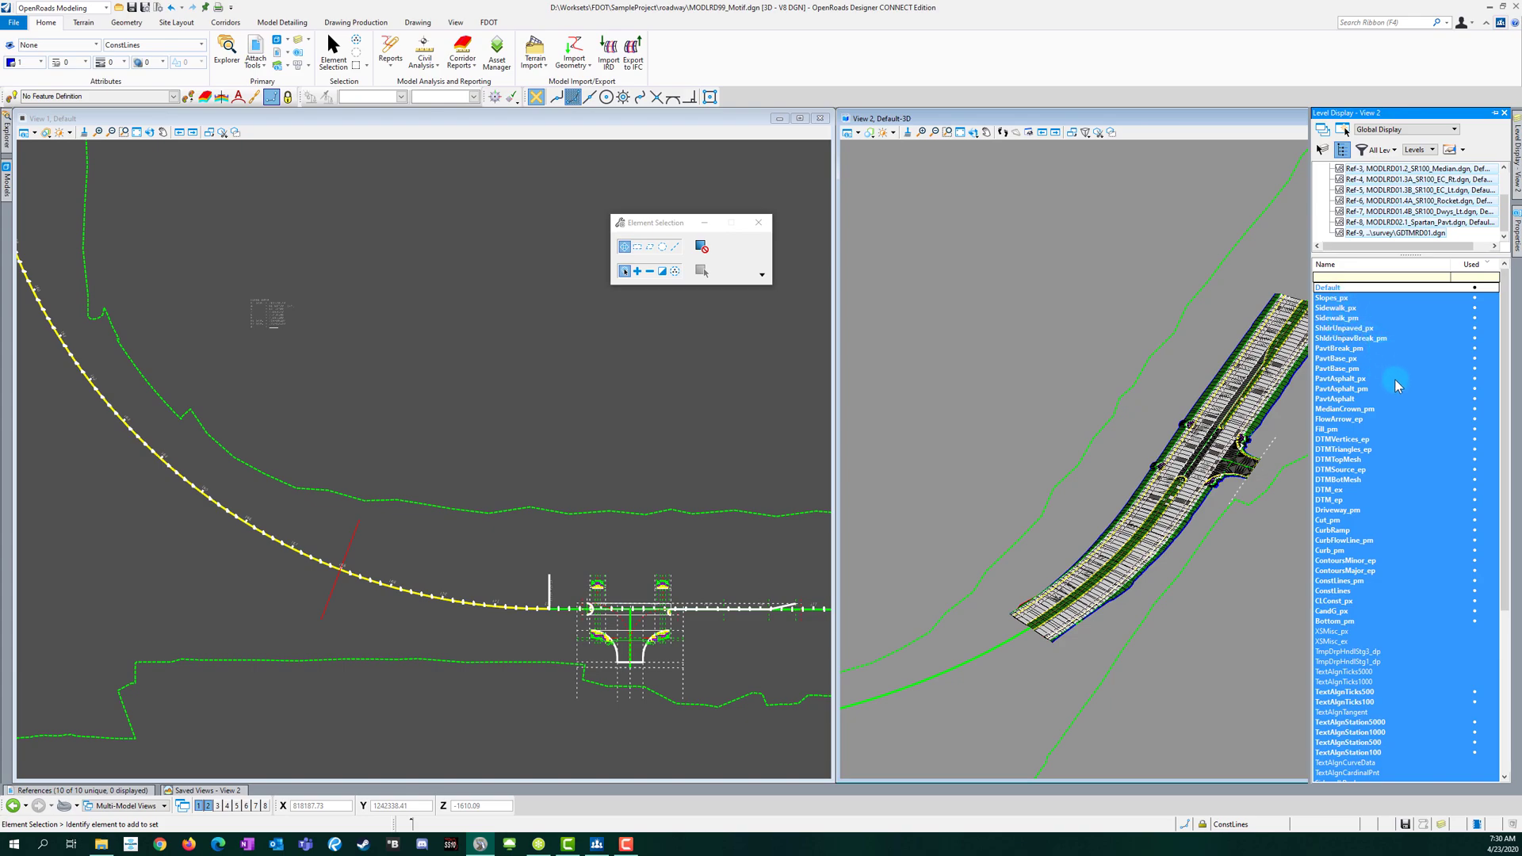
# Step: Turn off the FlowArrow_ep, DTMVertices_ep, DTMTriangles_ep, DTMTopMesh, DTMBotMesh, DTMSource_ep and DTM_ep levels globally
pyautogui.click(1350, 420)
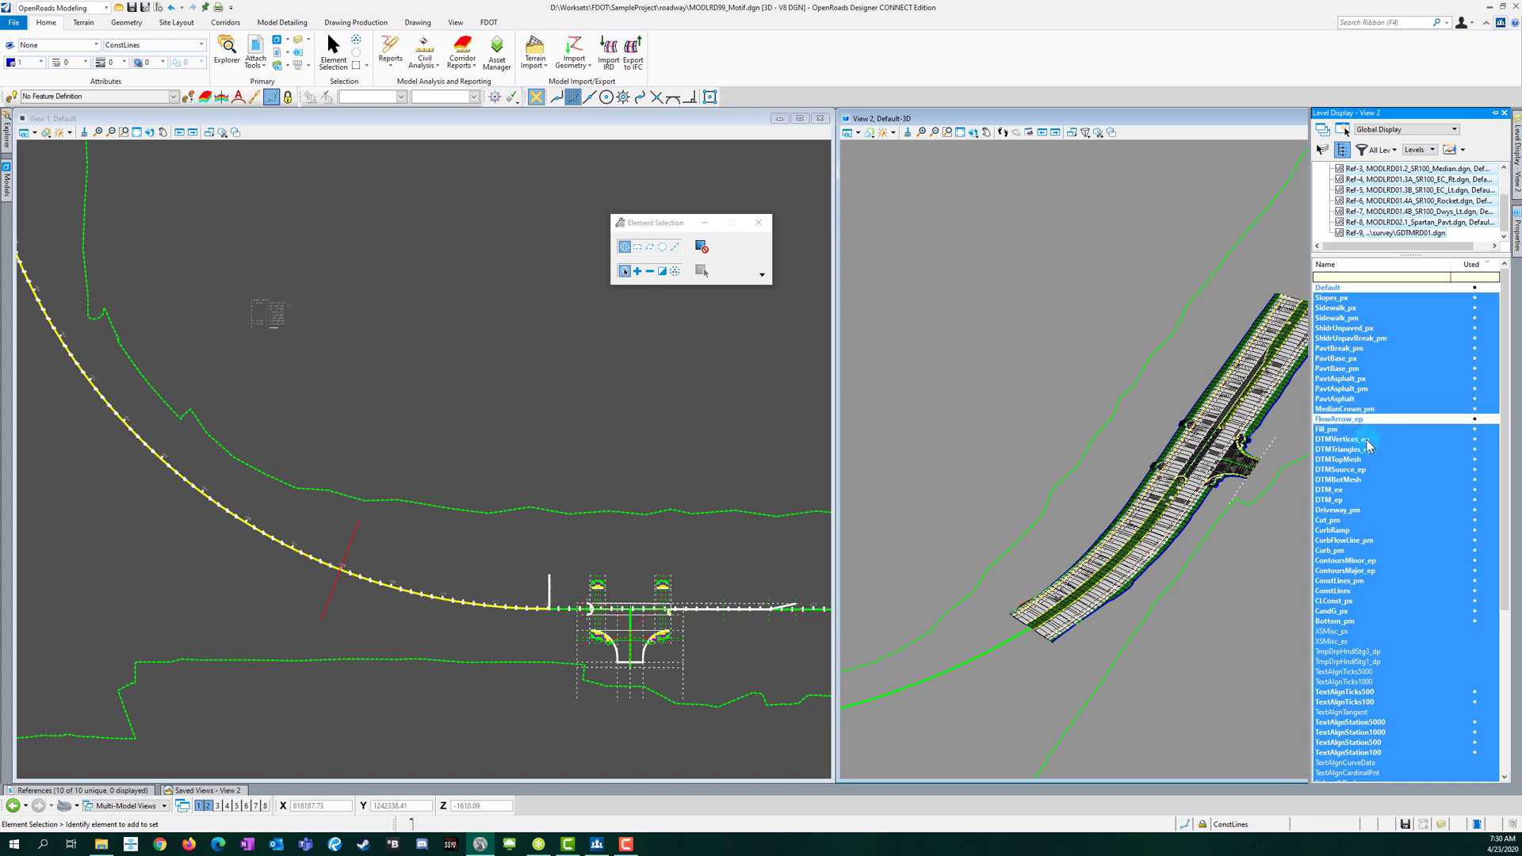
pyautogui.keyDown('ctrl'); pyautogui.click(1361, 440); pyautogui.keyUp('ctrl')
pyautogui.keyDown('ctrl'); pyautogui.click(1362, 449); pyautogui.keyUp('ctrl')
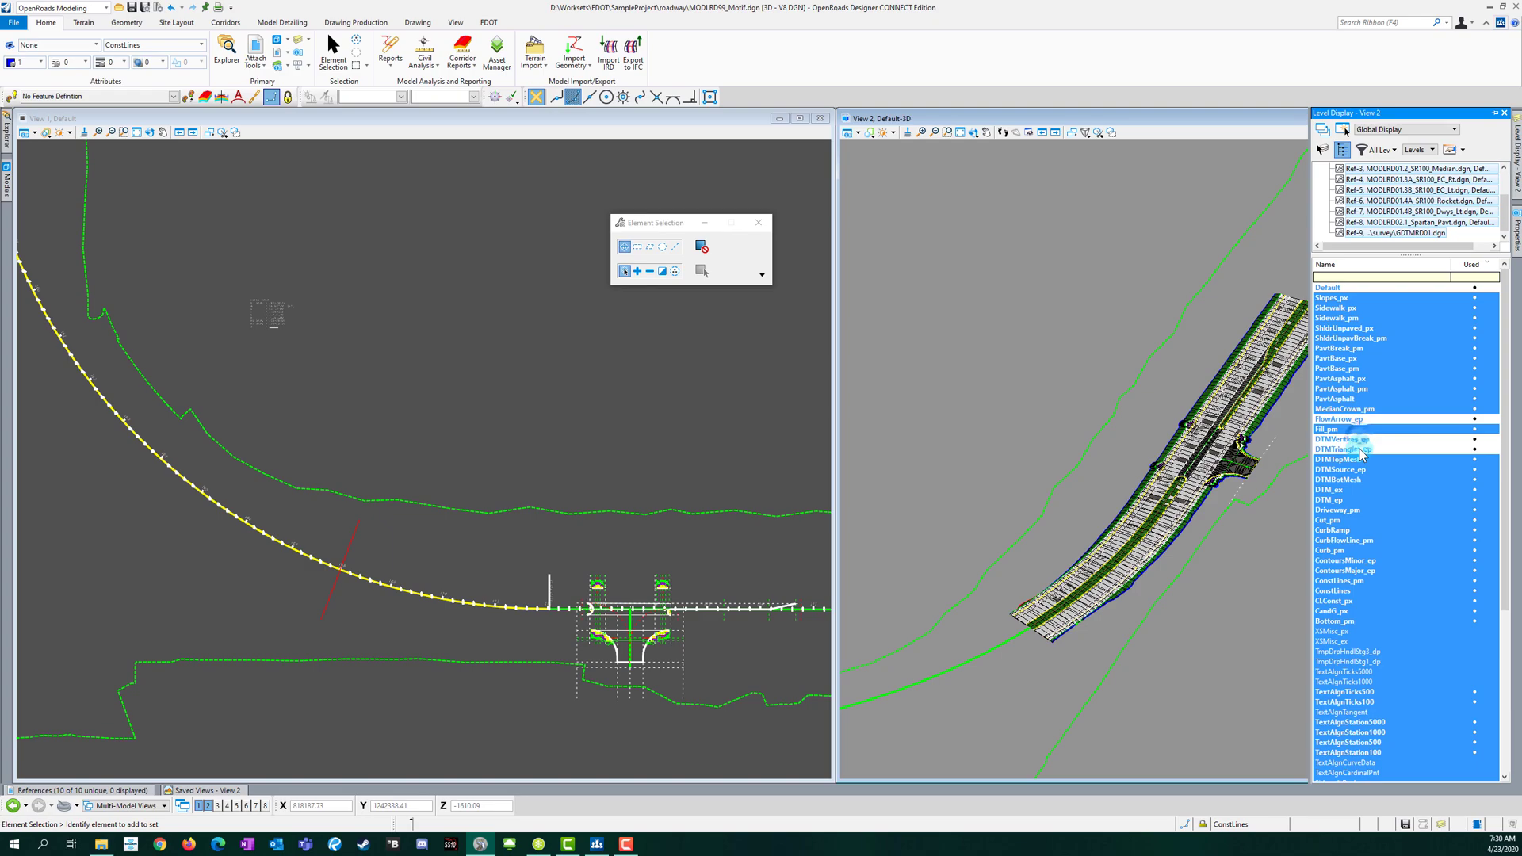
pyautogui.keyDown('ctrl'); pyautogui.click(1356, 460); pyautogui.keyUp('ctrl')
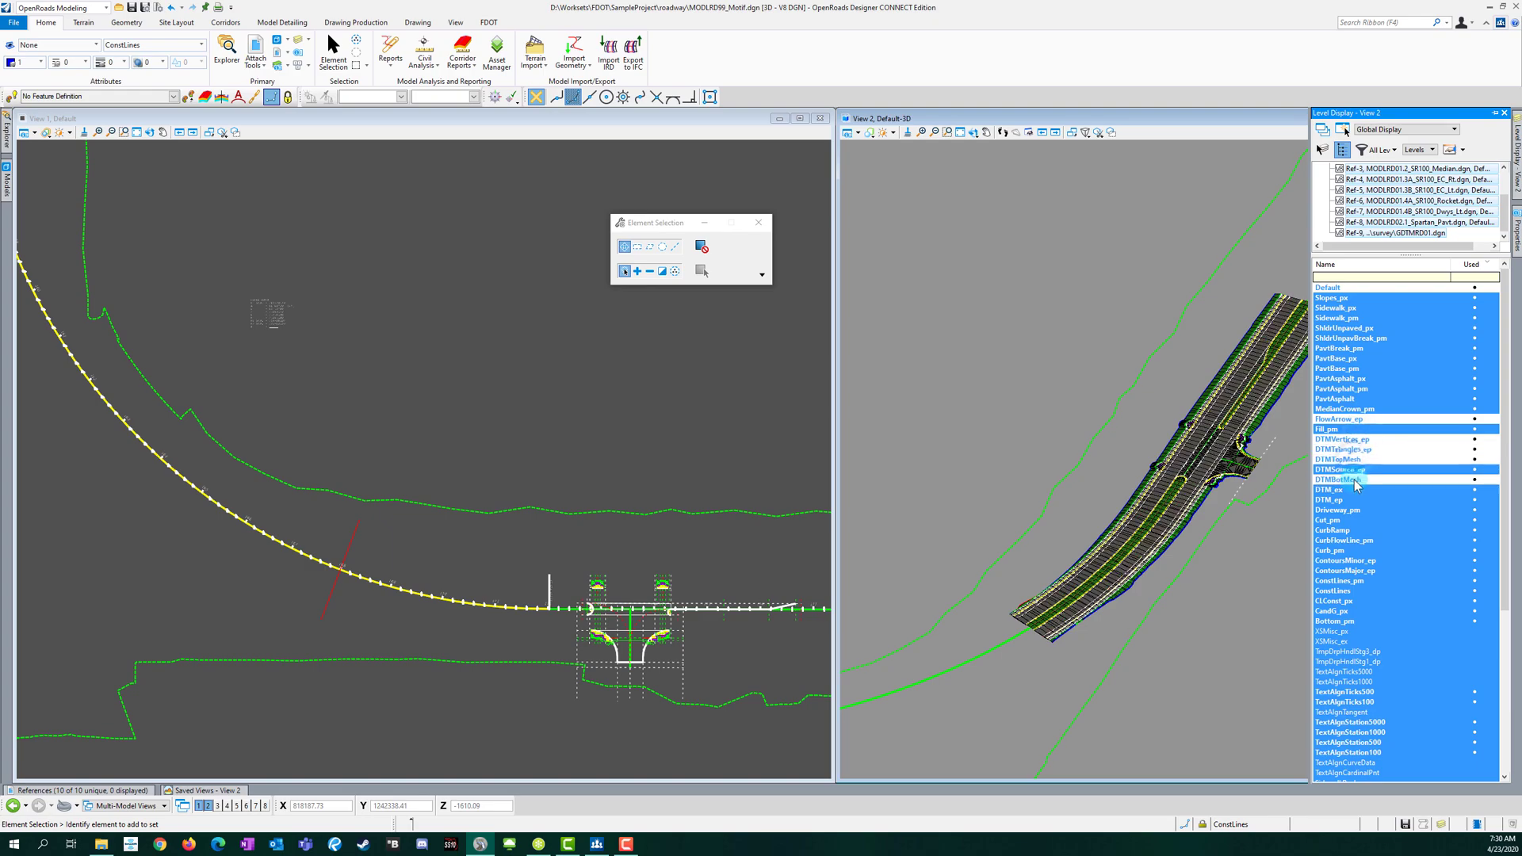
pyautogui.keyDown('ctrl'); pyautogui.click(1370, 479); pyautogui.keyUp('ctrl')
pyautogui.keyDown('ctrl'); pyautogui.click(1355, 471); pyautogui.keyUp('ctrl')
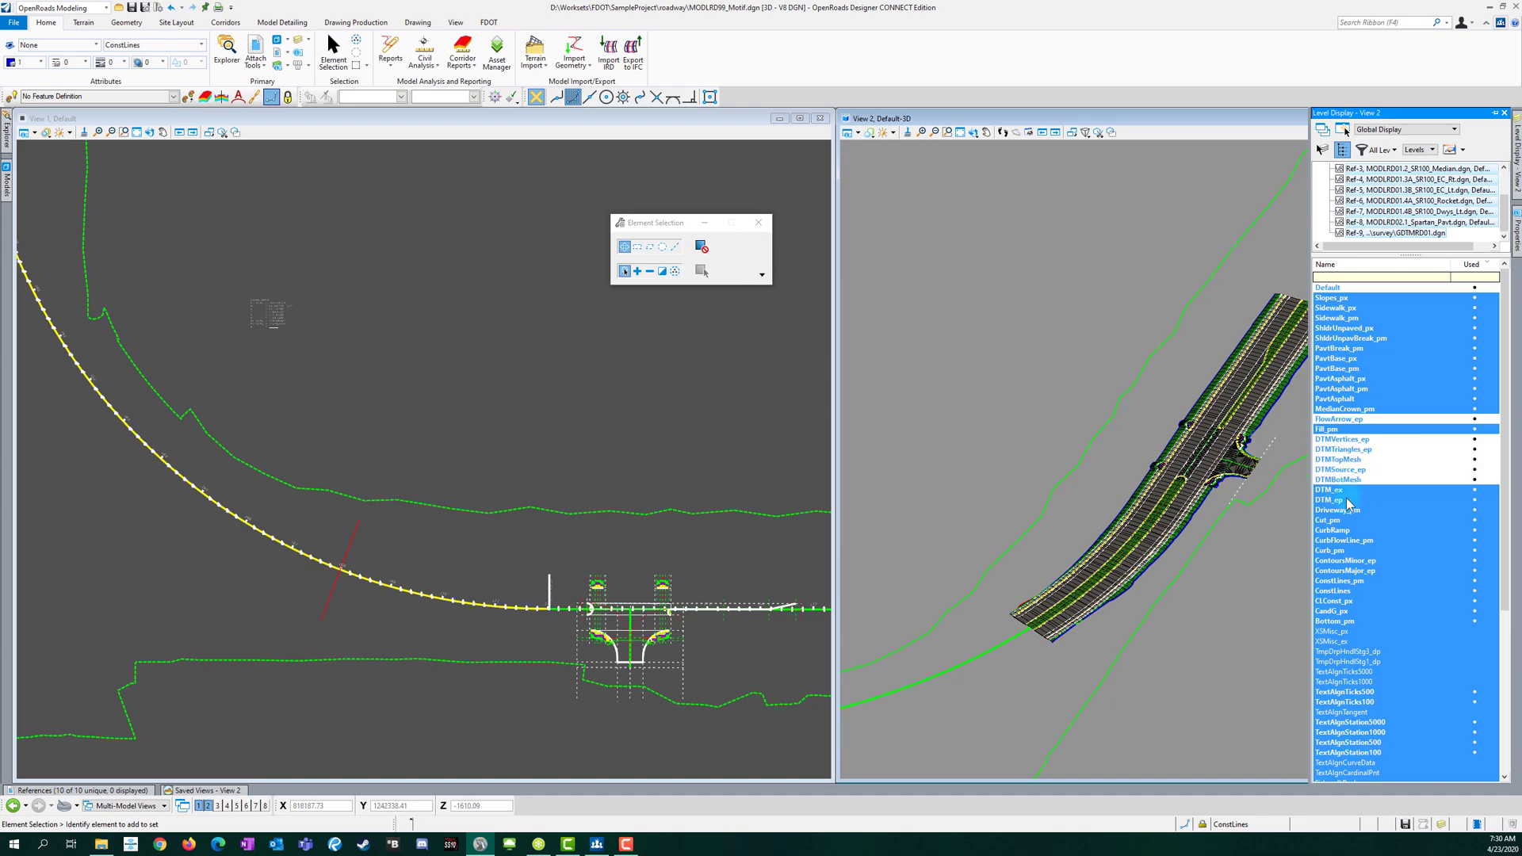
pyautogui.keyDown('ctrl'); pyautogui.click(1330, 501); pyautogui.keyUp('ctrl')
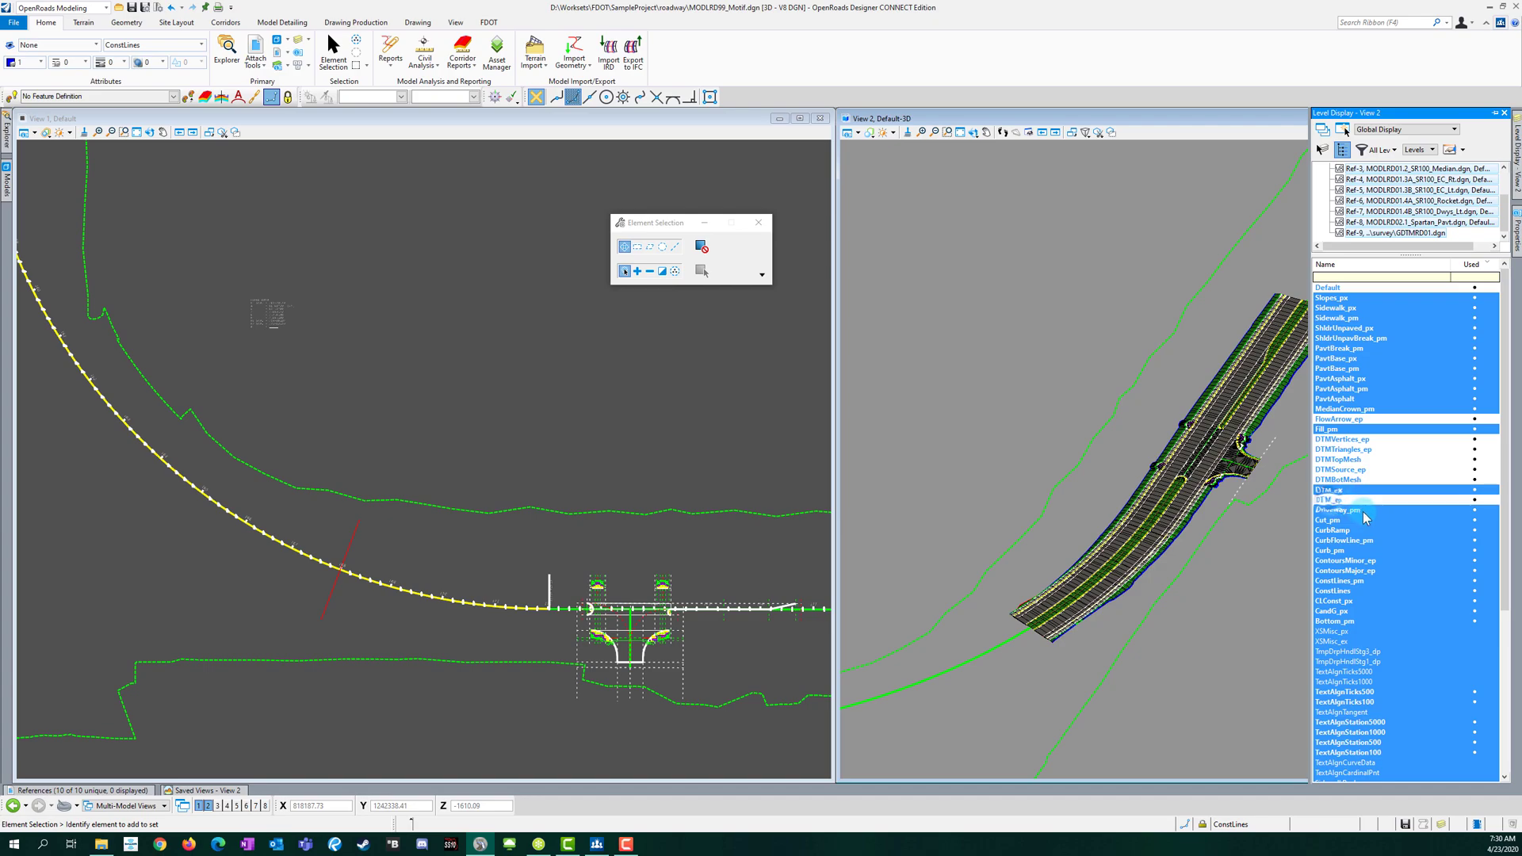
# Step: Turn off the ContoursMinor_ep, ContoursMajor_ep, ConstLines_pm and ConstLines levels globally
pyautogui.keyDown('ctrl'); pyautogui.click(1335, 562); pyautogui.keyUp('ctrl')
pyautogui.keyDown('ctrl'); pyautogui.click(1334, 572); pyautogui.keyUp('ctrl')
pyautogui.keyDown('ctrl'); pyautogui.click(1331, 581); pyautogui.keyUp('ctrl')
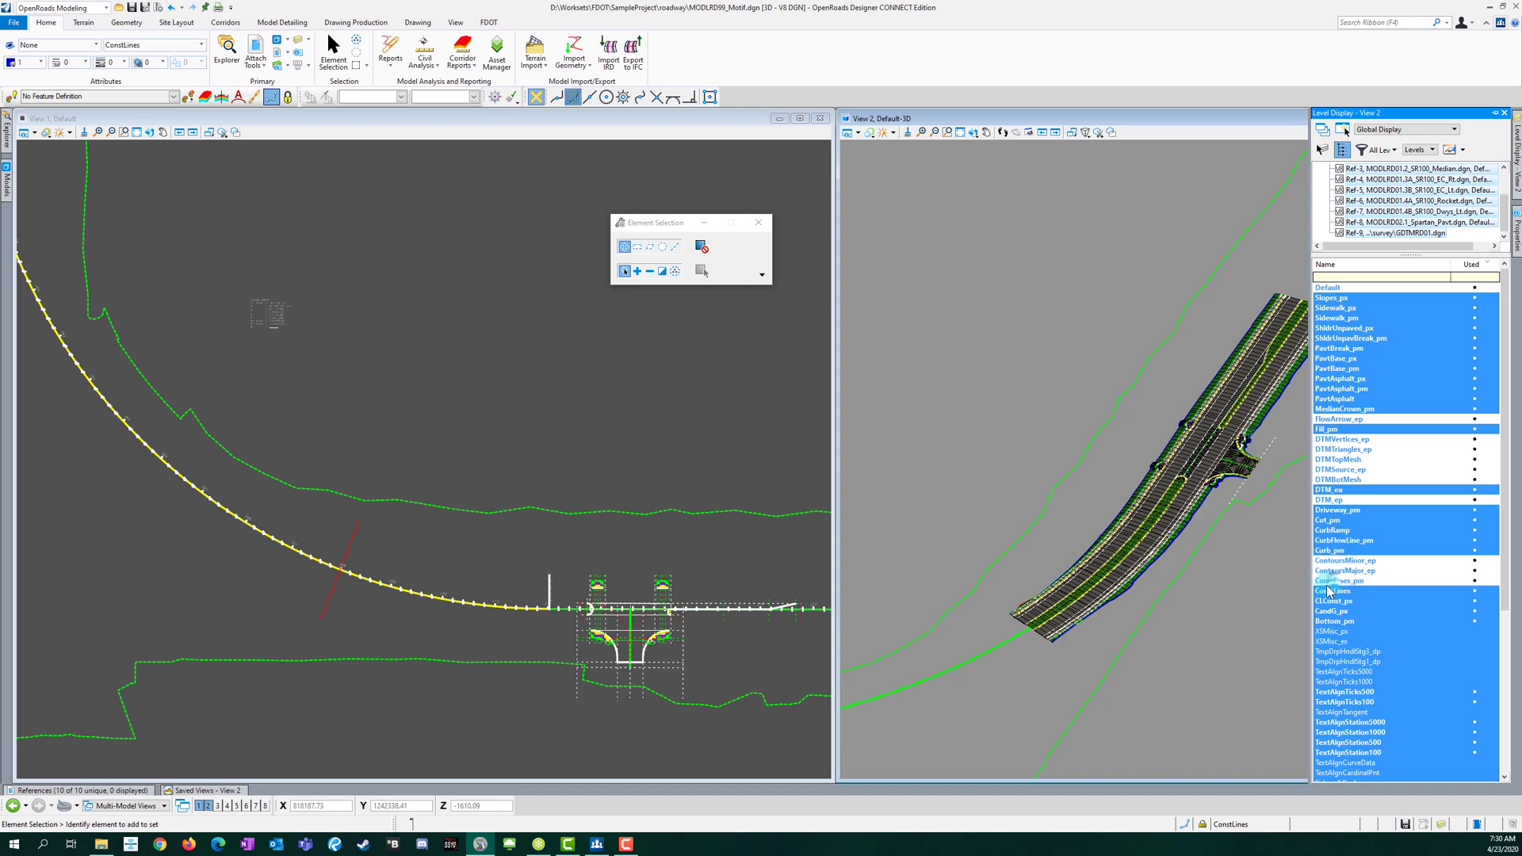
pyautogui.keyDown('ctrl'); pyautogui.click(1332, 591); pyautogui.keyUp('ctrl')
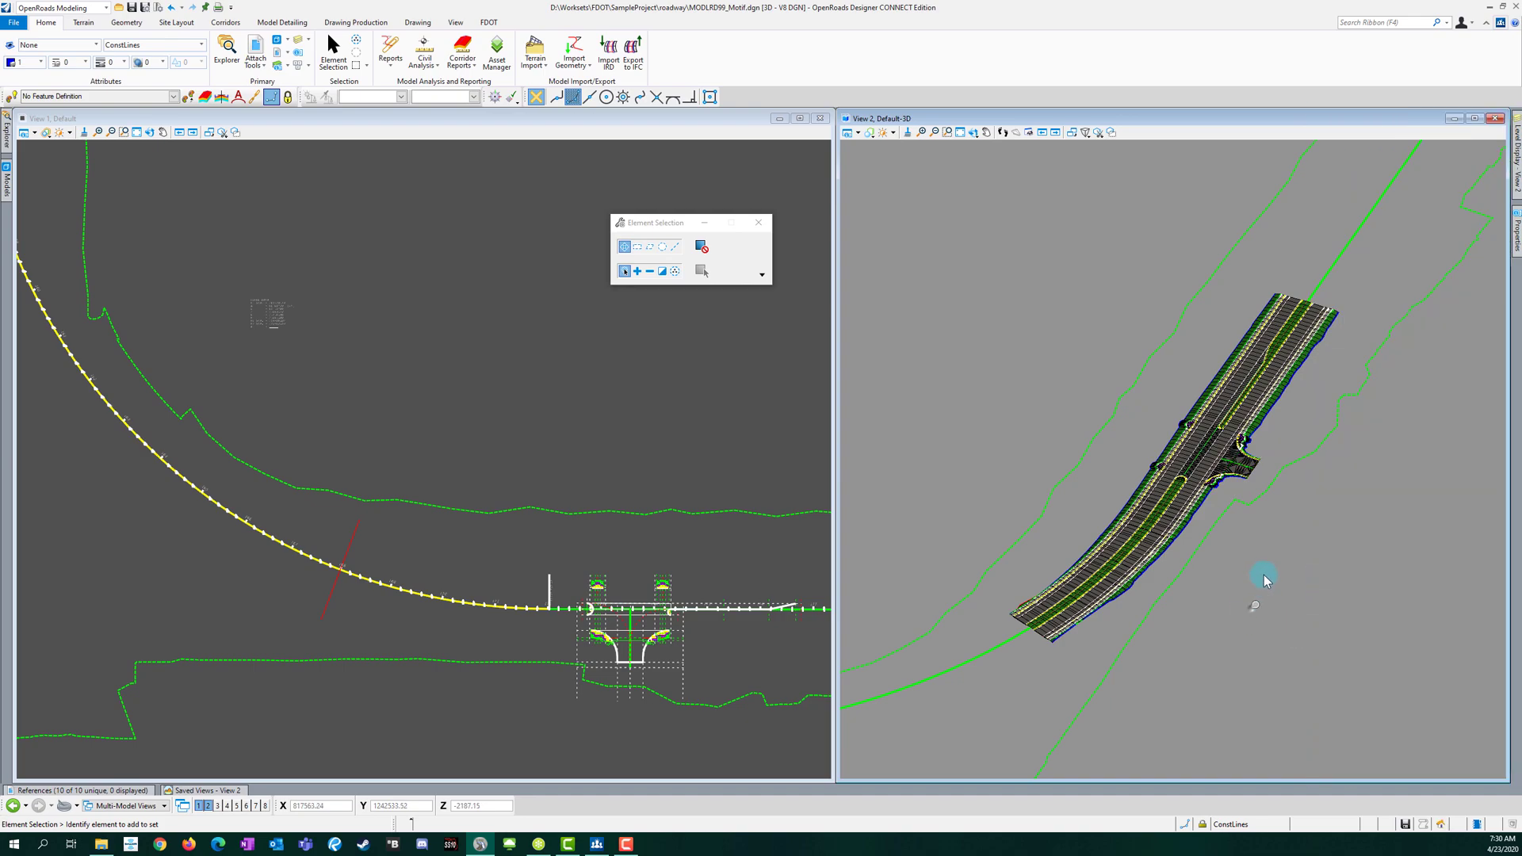
# Step: Rotate and zoom the 3D view to examine the median opening and the side street connection
pyautogui.click(973, 132)
pyautogui.moveTo(1328, 537); pyautogui.dragTo(1312, 505)
pyautogui.scroll(4, 1145, 494)
pyautogui.moveTo(1280, 619)
pyautogui.mouseDown()
pyautogui.moveTo(1262, 600)
pyautogui.moveTo(1281, 621)
pyautogui.moveTo(1325, 598)
pyautogui.moveTo(1347, 609)
pyautogui.moveTo(1273, 623)
pyautogui.moveTo(1263, 644)
pyautogui.moveTo(1282, 645)
pyautogui.mouseUp()
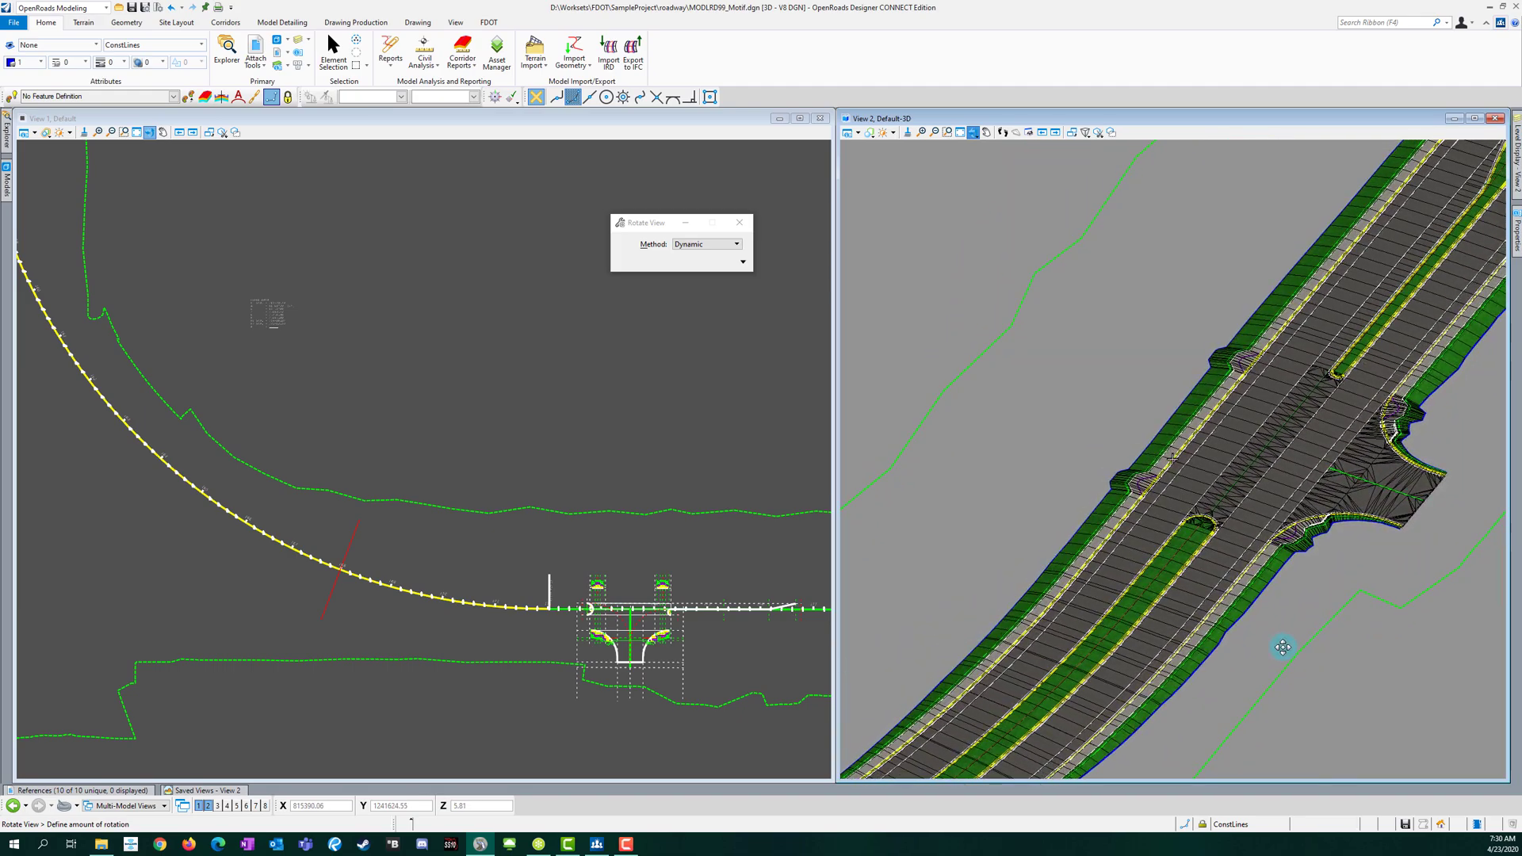
pyautogui.rightClick(1283, 646)
# Step: Switch to the Default-3D Views group and rotate the model so the roadway runs diagonally
pyautogui.click(156, 806)
pyautogui.click(121, 770)
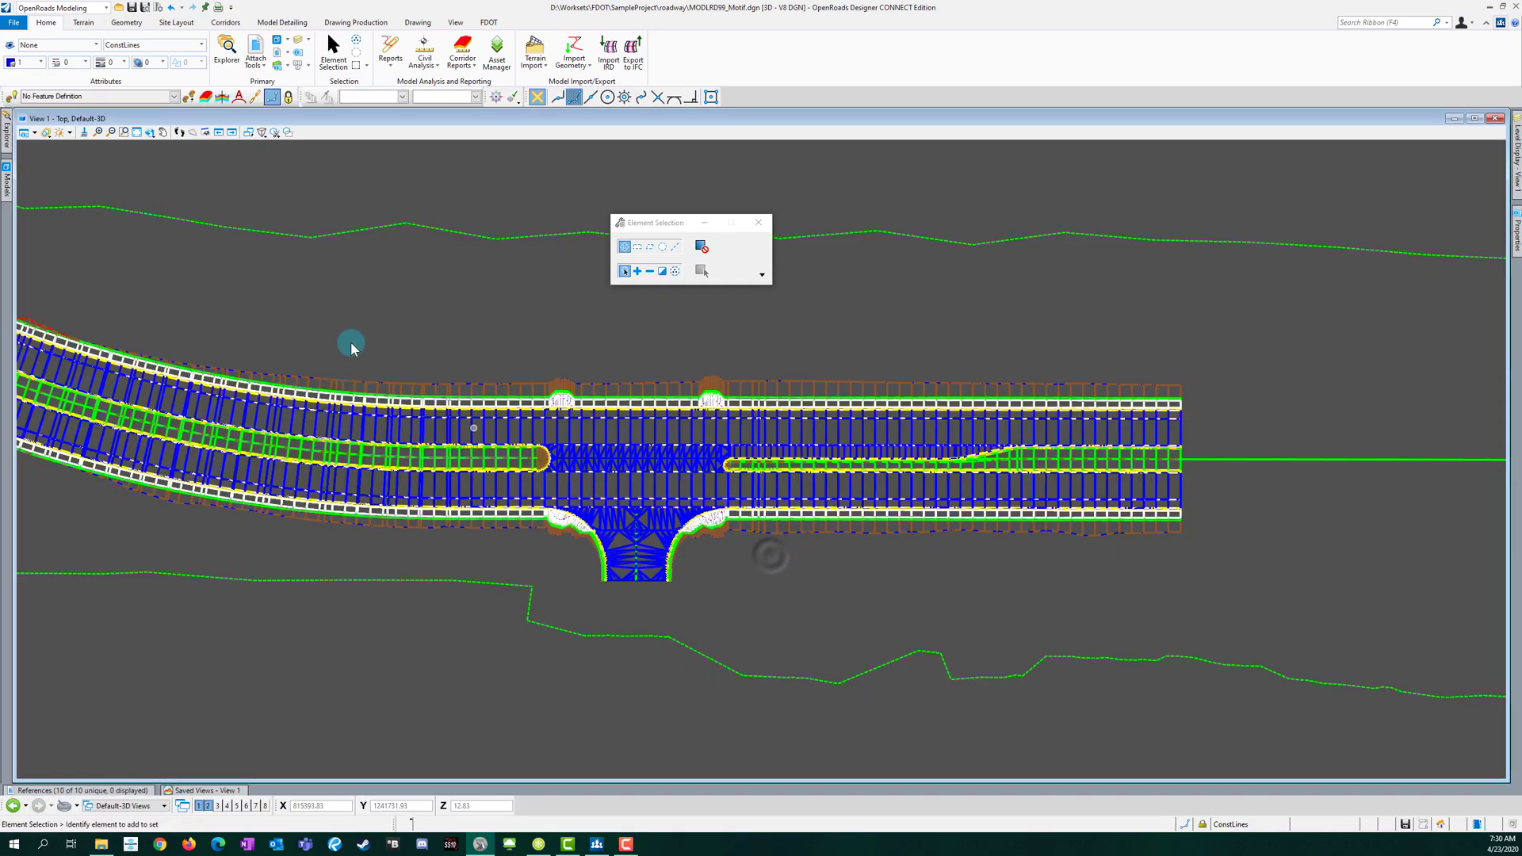
pyautogui.click(150, 132)
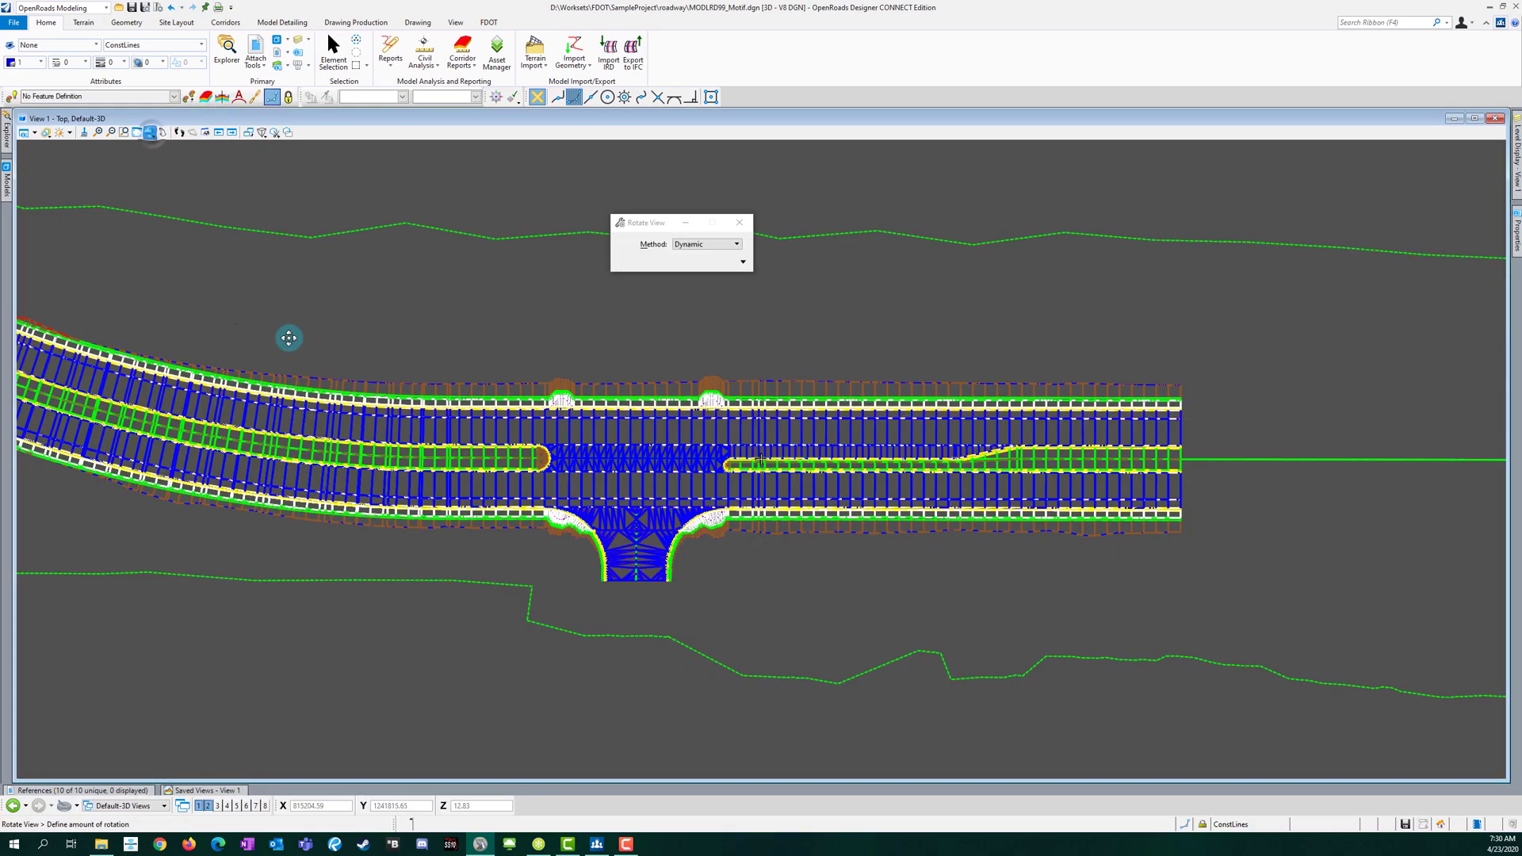
pyautogui.click(235, 325)
pyautogui.click(792, 214)
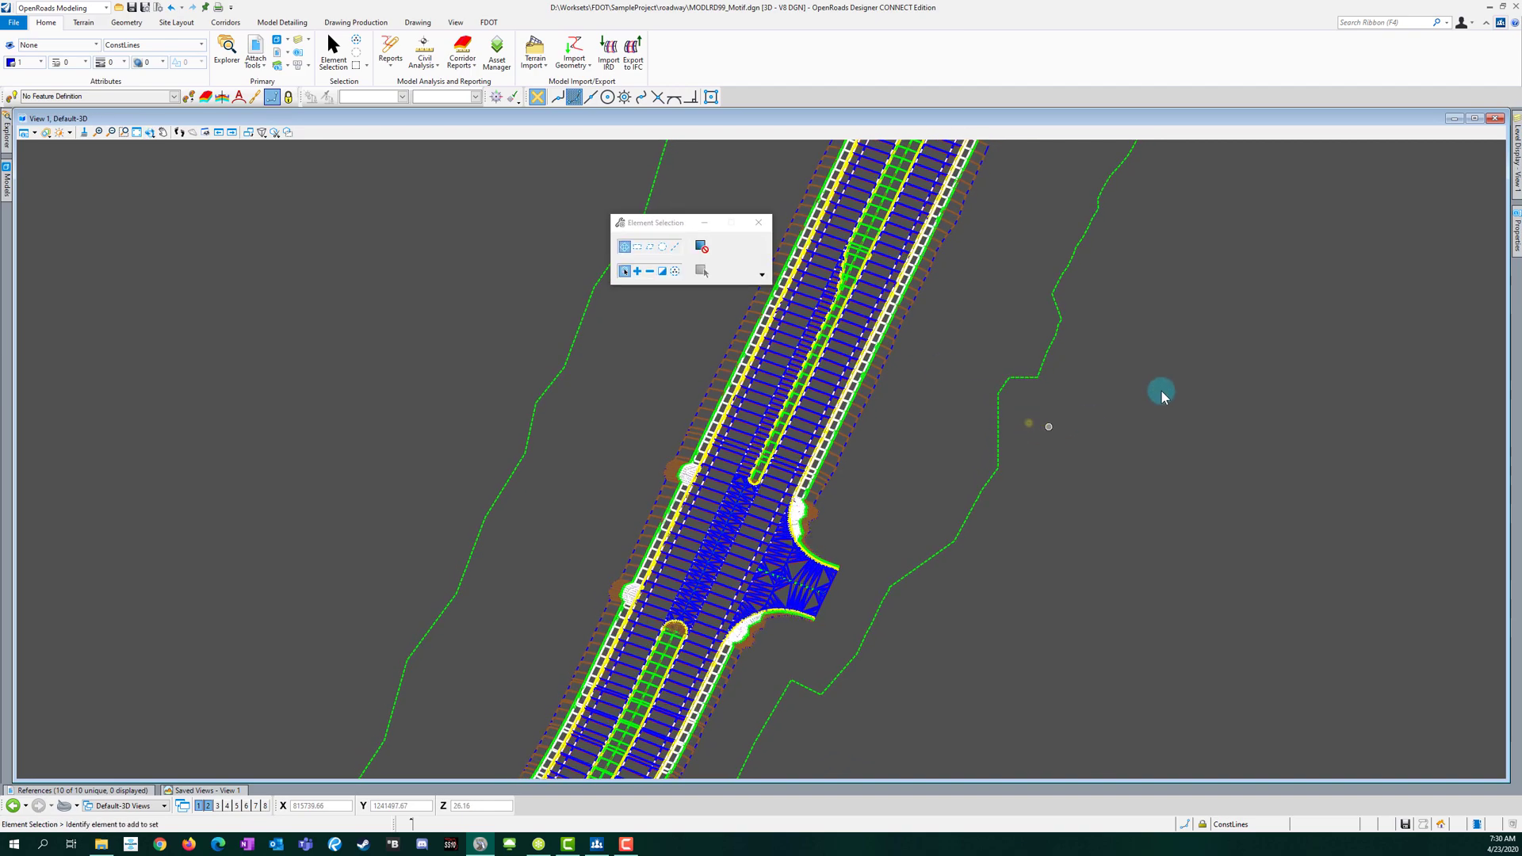
# Step: Compare the level lists of the 3D model under View Display and Global Display, ending on Global Display
pyautogui.moveTo(1517, 181)
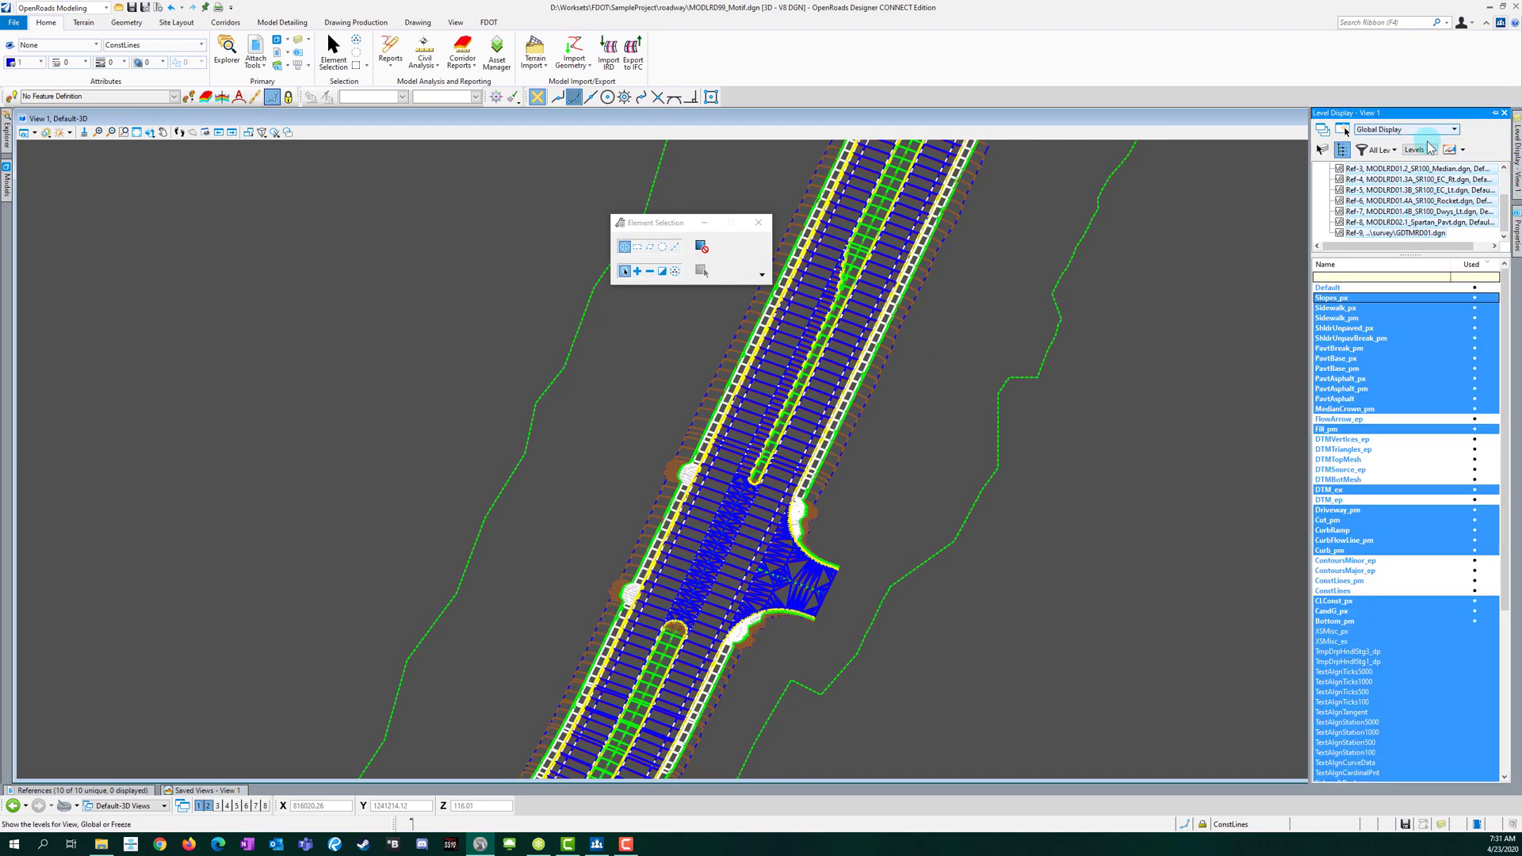
pyautogui.click(1402, 129)
pyautogui.click(1384, 146)
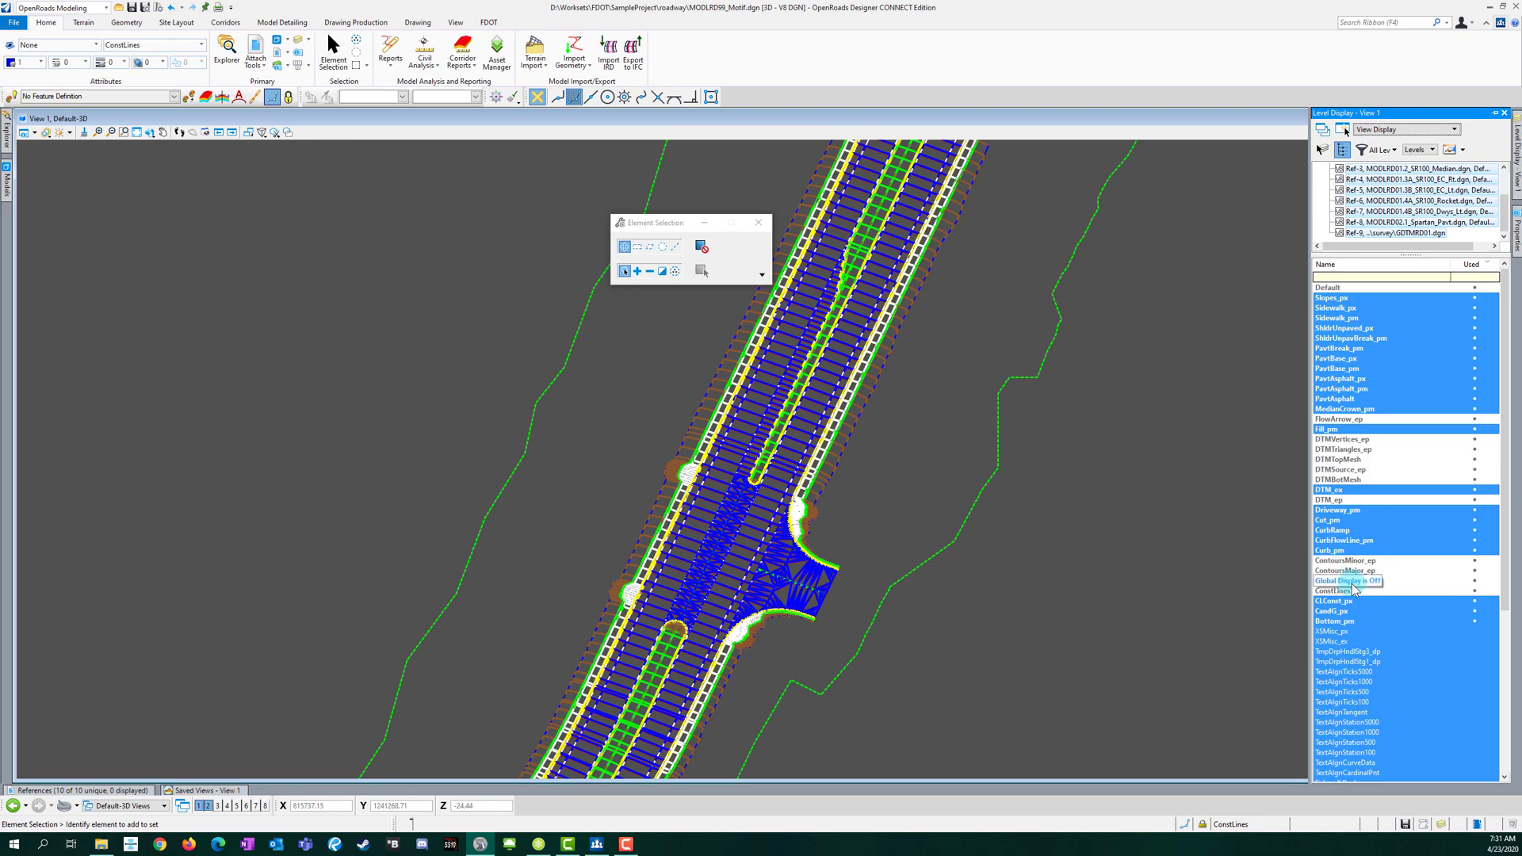
pyautogui.click(1403, 130)
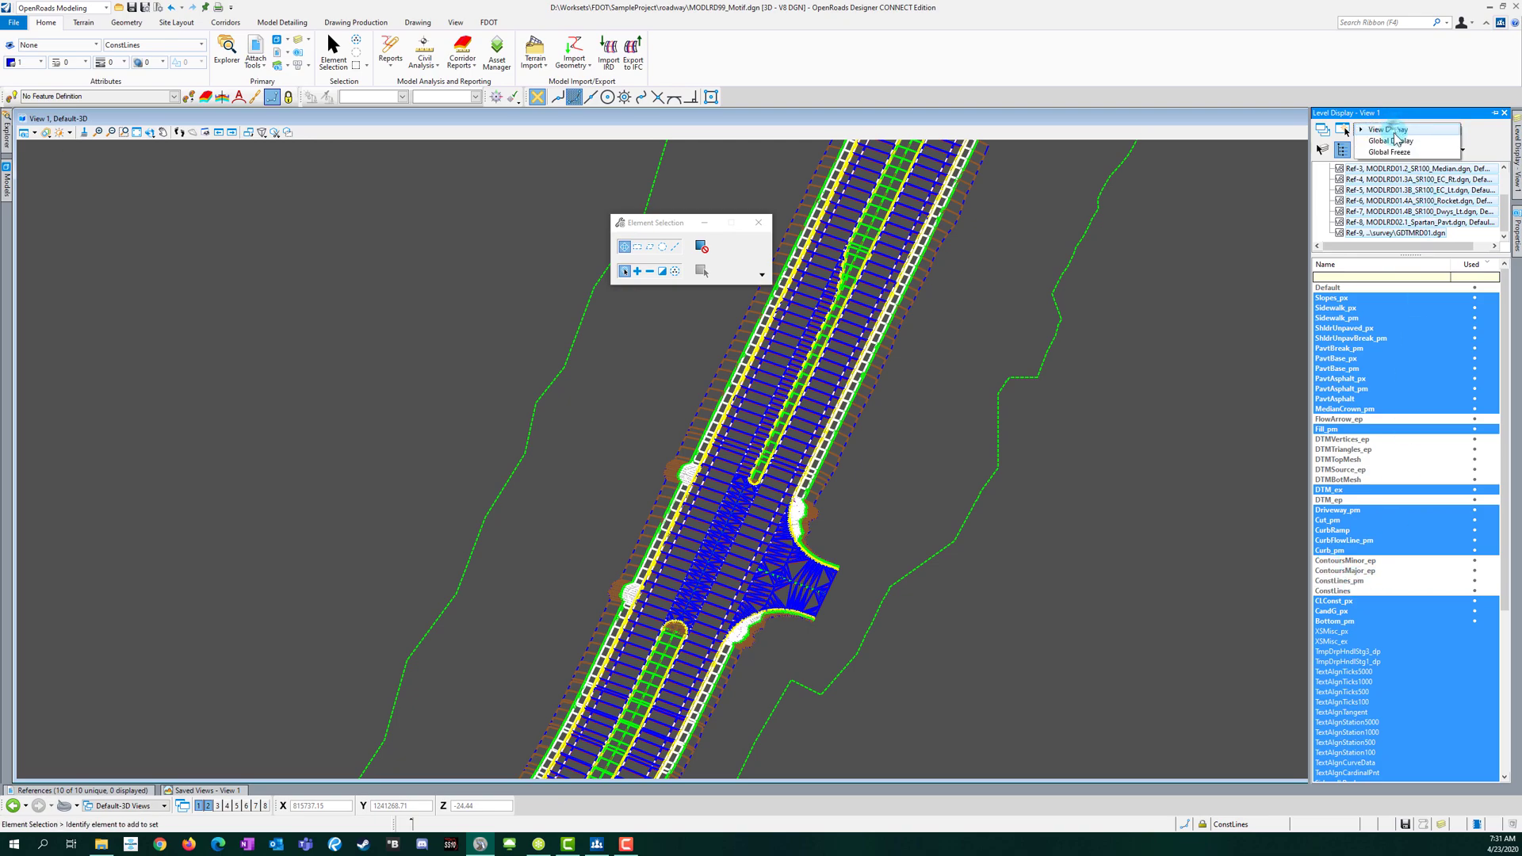
pyautogui.click(1393, 143)
pyautogui.click(1115, 529)
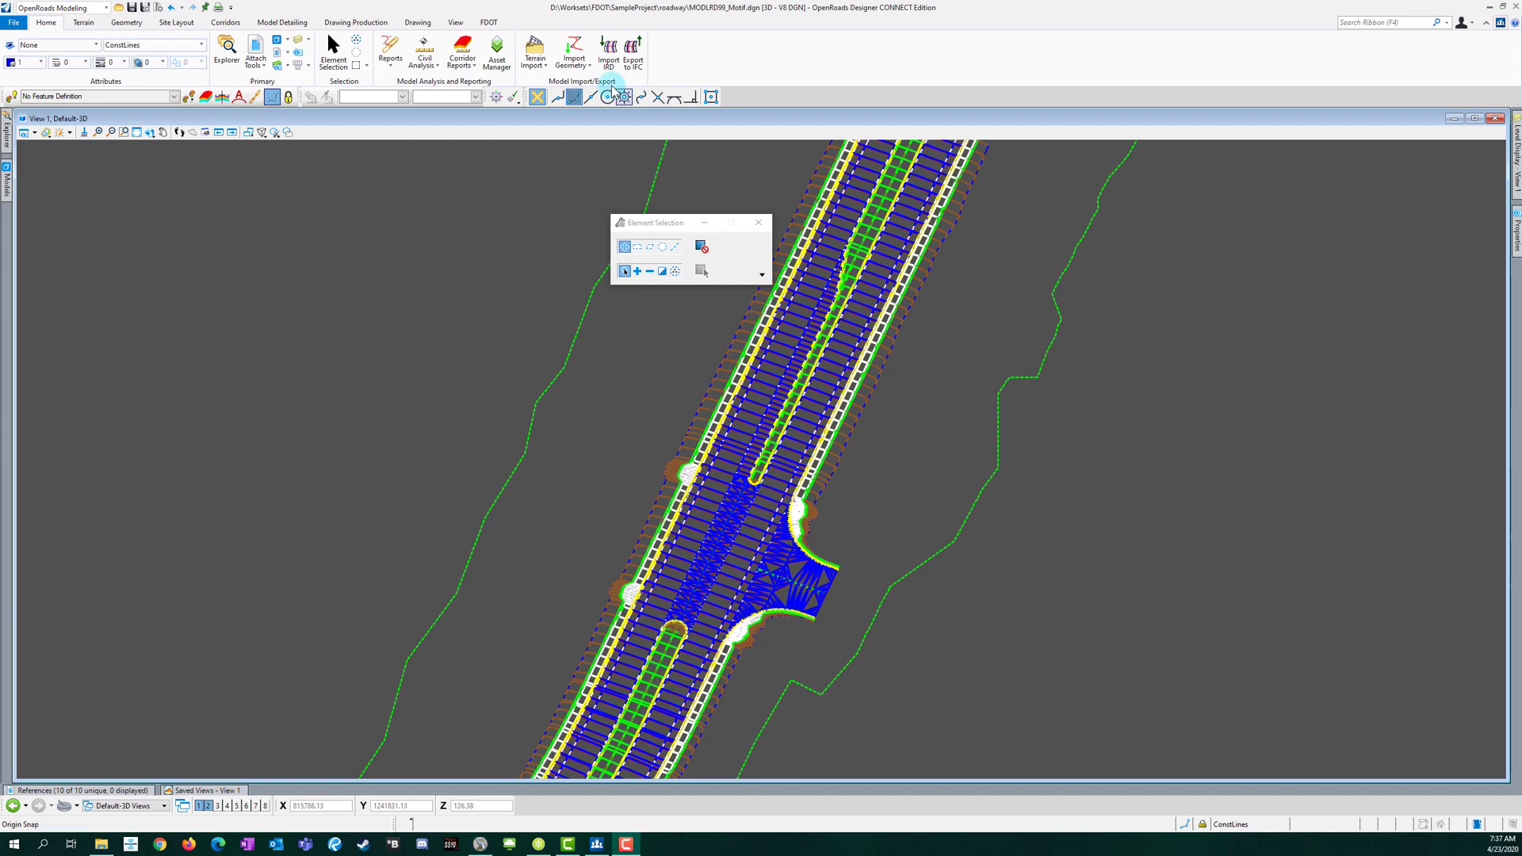
# Step: Create and open the roadway Cross Sections file RDXSRD01.dgn with file sequence number 01
pyautogui.click(489, 22)
pyautogui.click(74, 54)
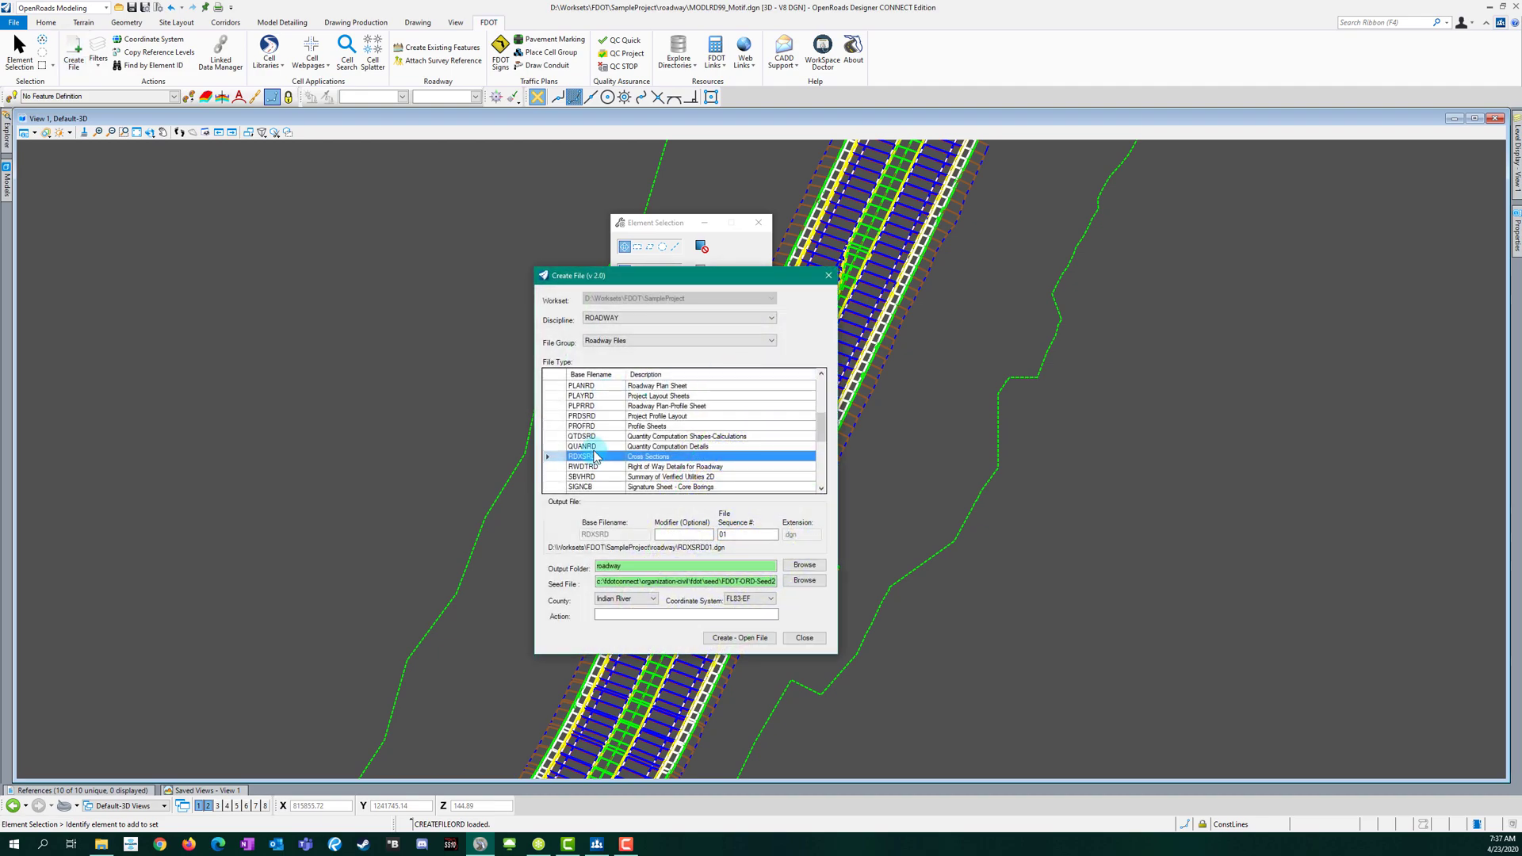
pyautogui.click(634, 462)
pyautogui.click(739, 638)
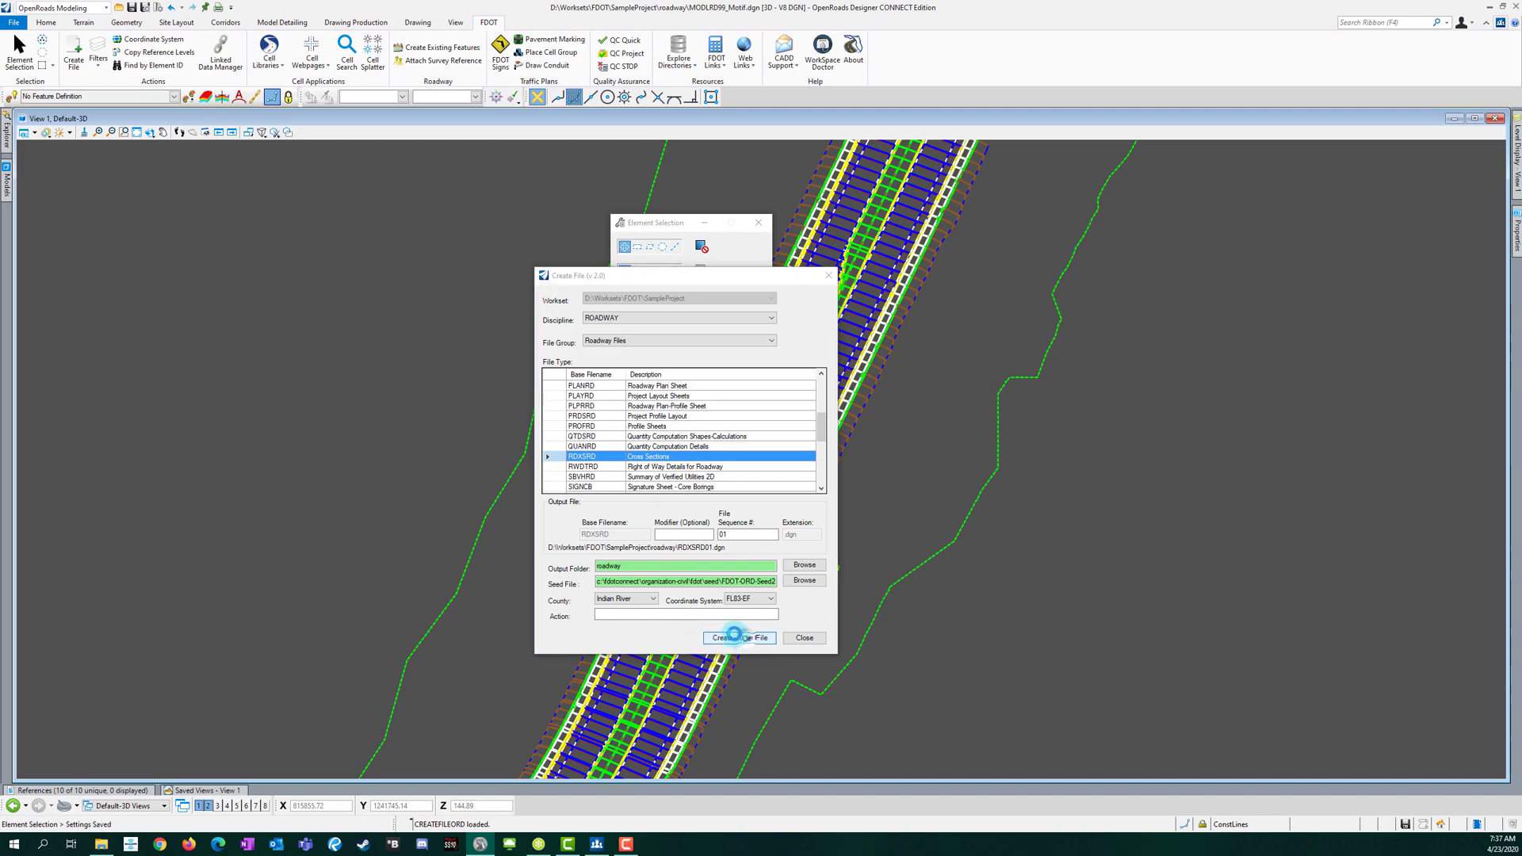
pyautogui.click(805, 638)
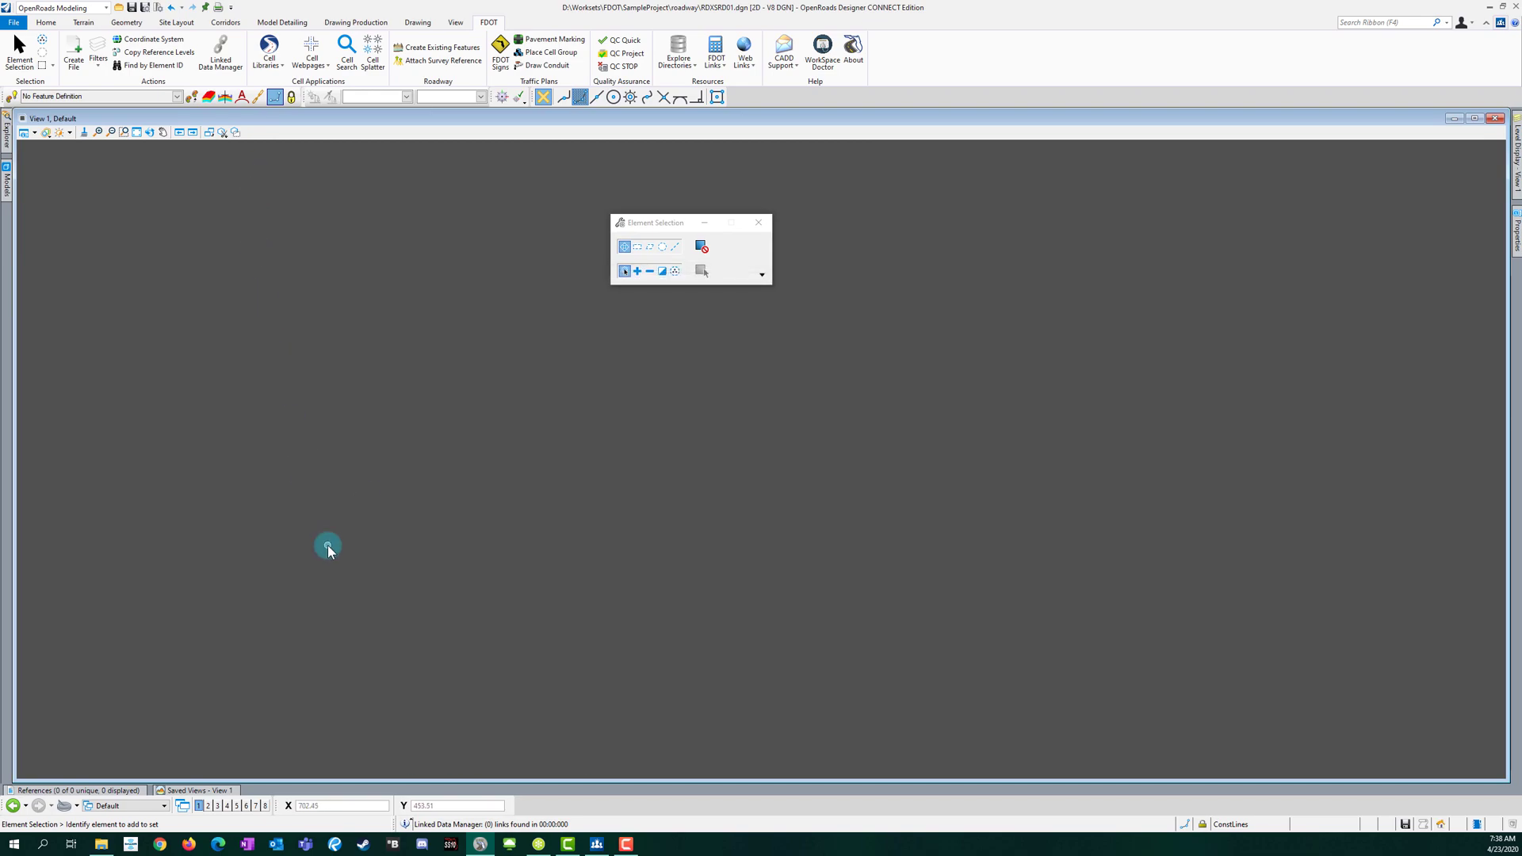
# Step: Attach MODLRD99_Motif.dgn as a Coincident - World reference with Live Nesting, nesting depth 2 and Display Overrides set to Never
pyautogui.click(115, 790)
pyautogui.click(37, 600)
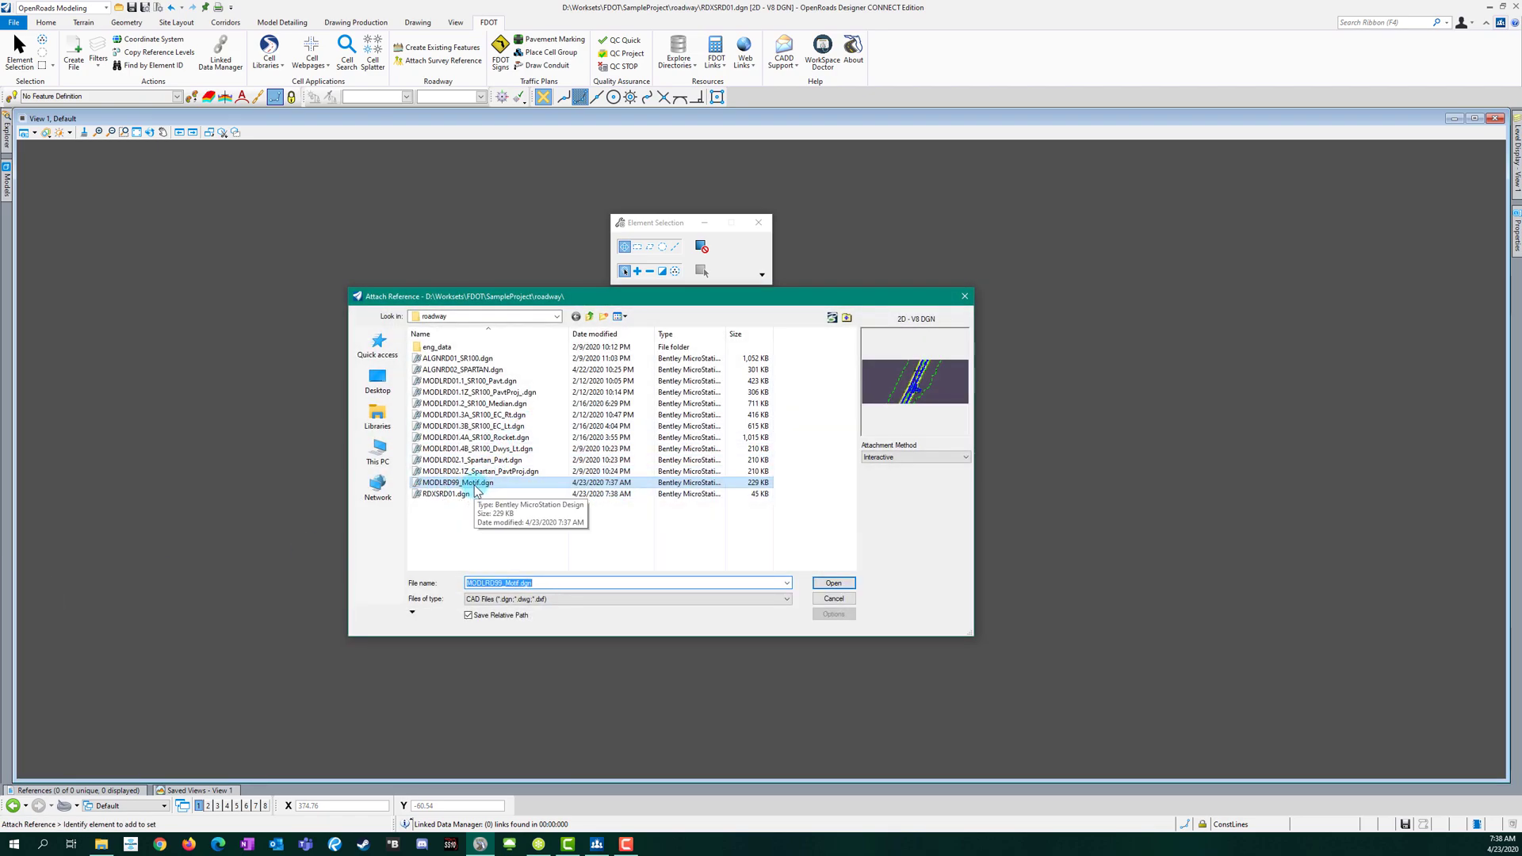
pyautogui.click(833, 582)
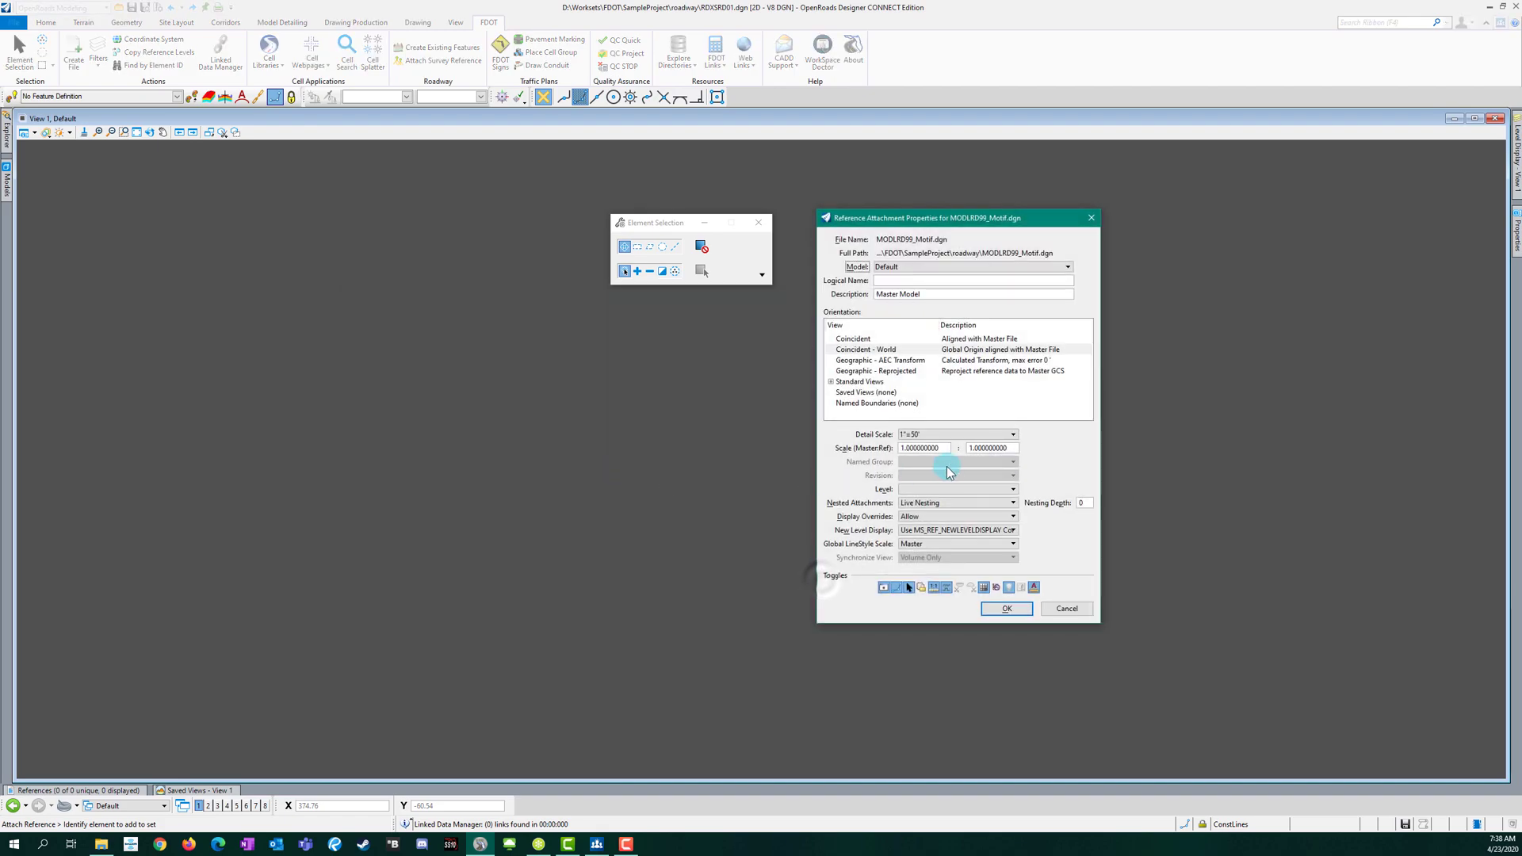
pyautogui.click(972, 504)
pyautogui.click(968, 502)
pyautogui.click(1083, 504)
pyautogui.write('2')
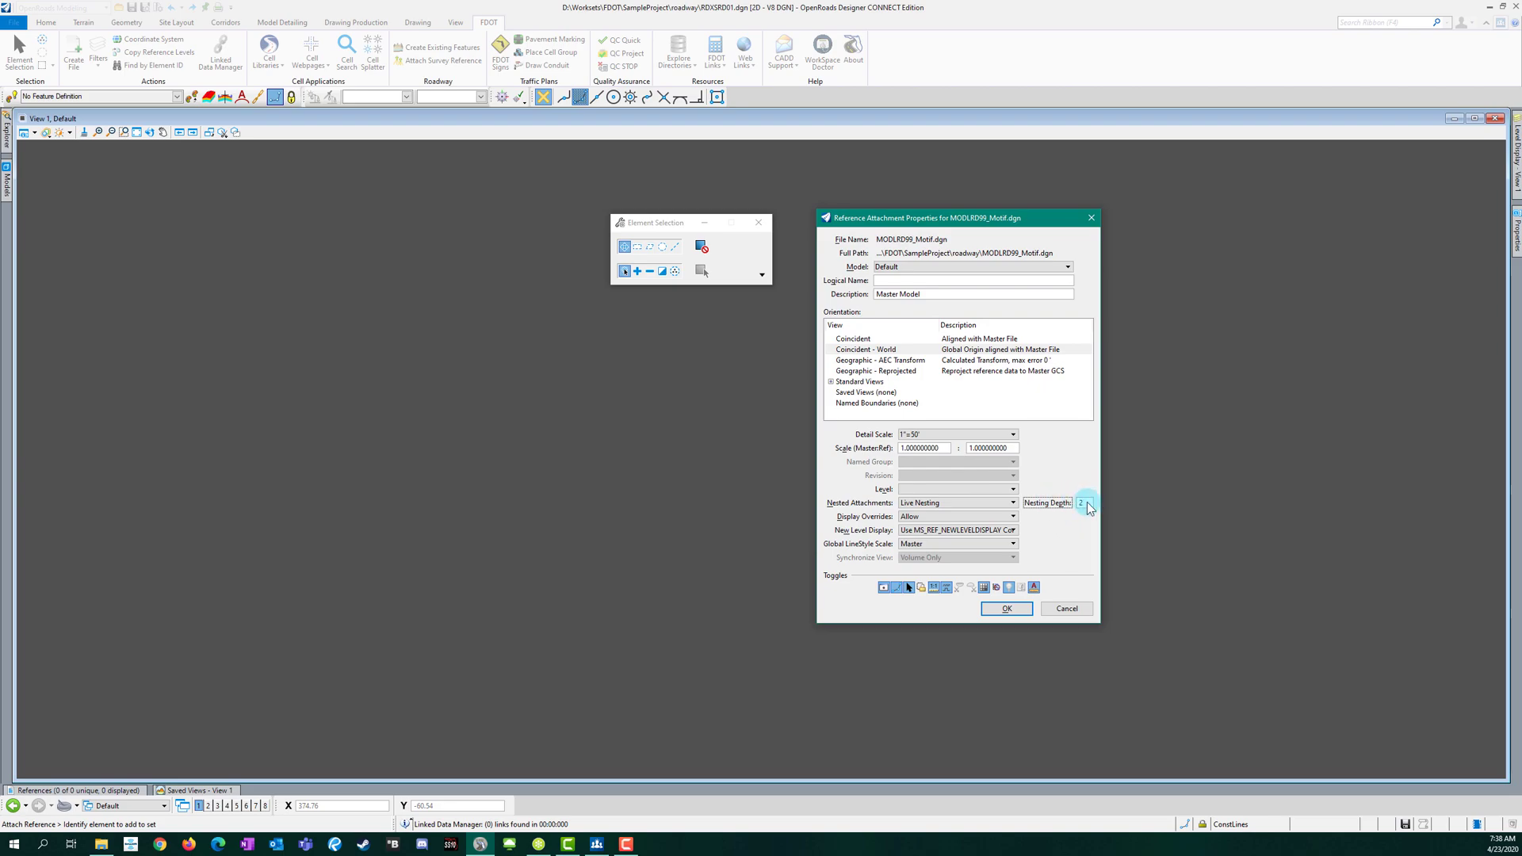
pyautogui.click(996, 517)
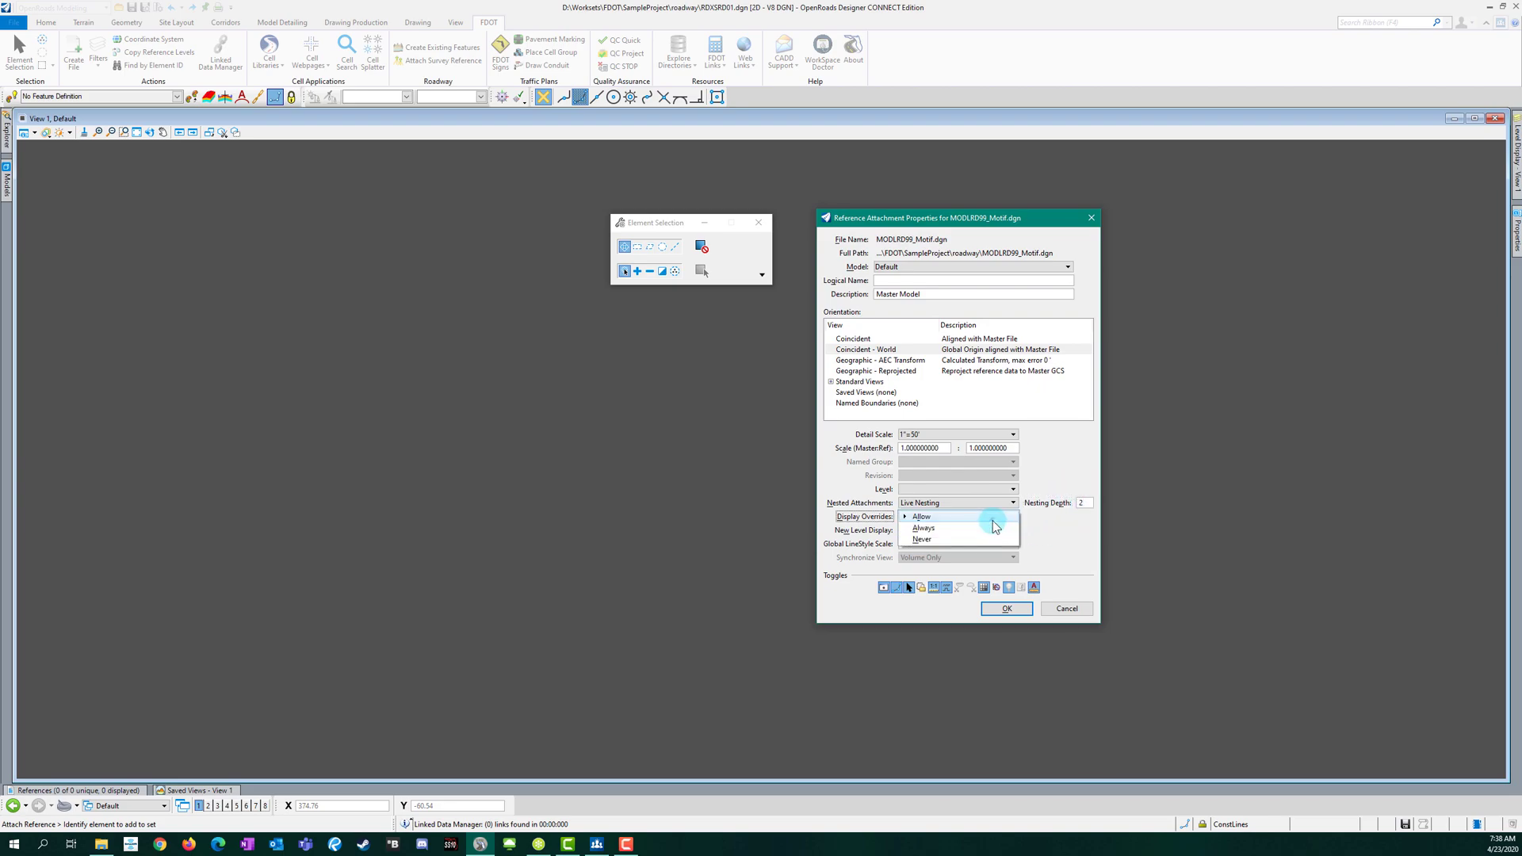
pyautogui.click(945, 539)
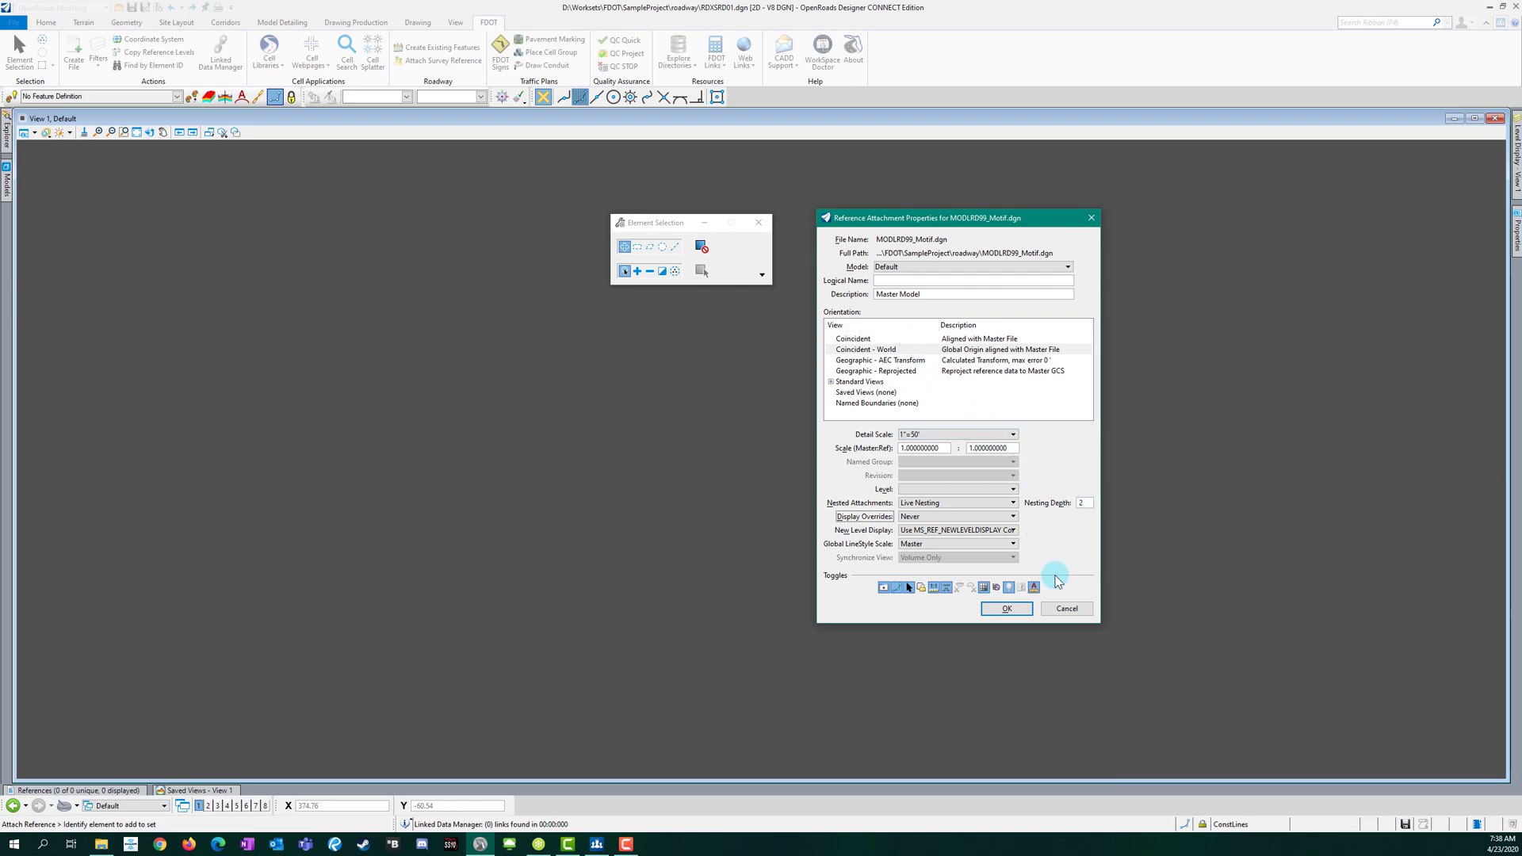
pyautogui.click(1007, 609)
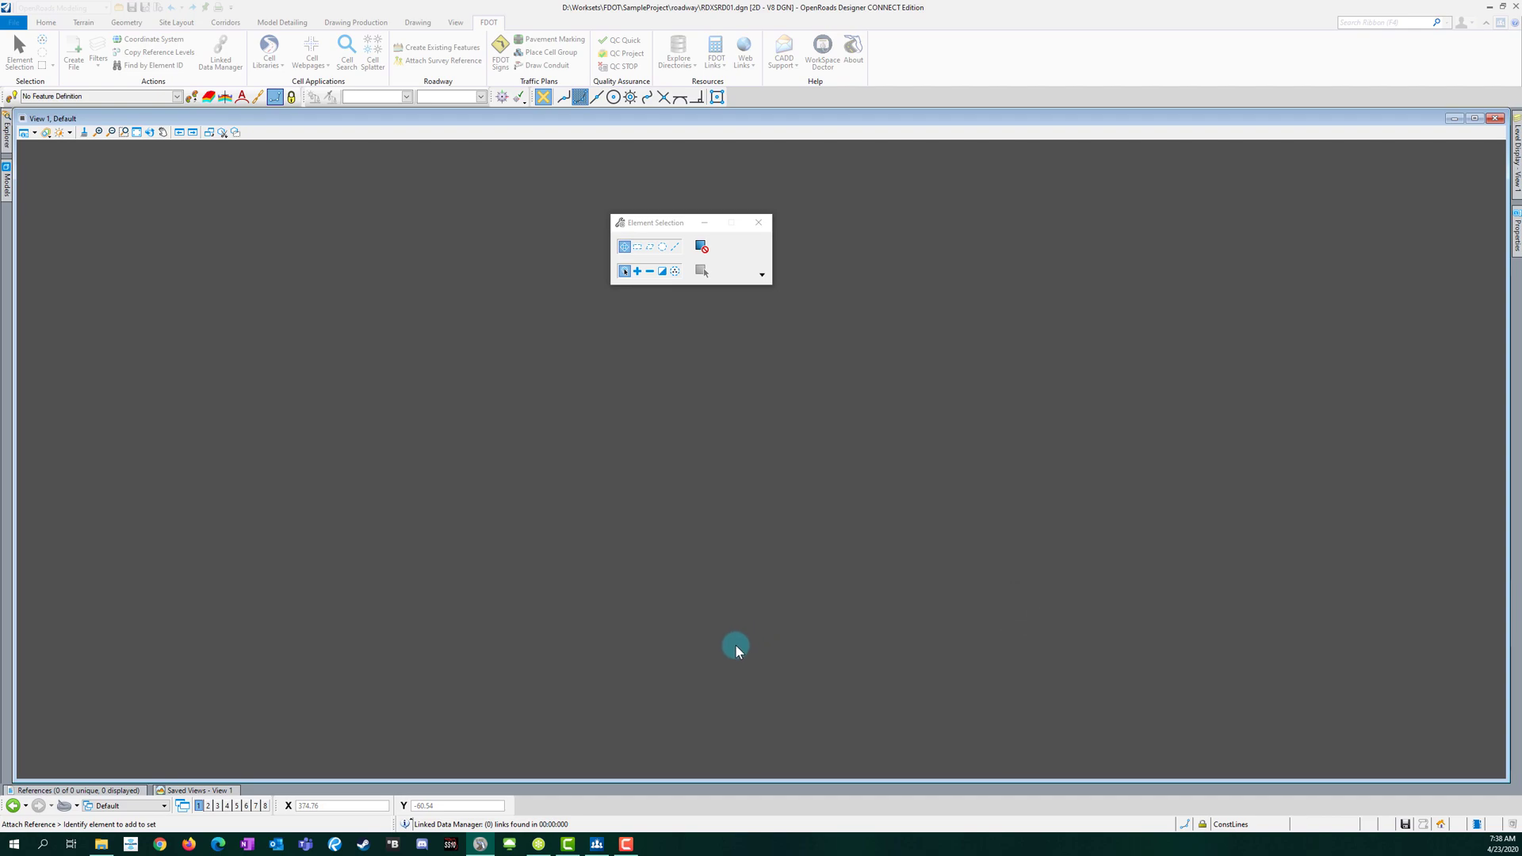
# Step: Set the referenced survey terrain from GDTMRD01.dgn as the active terrain model
pyautogui.click(137, 130)
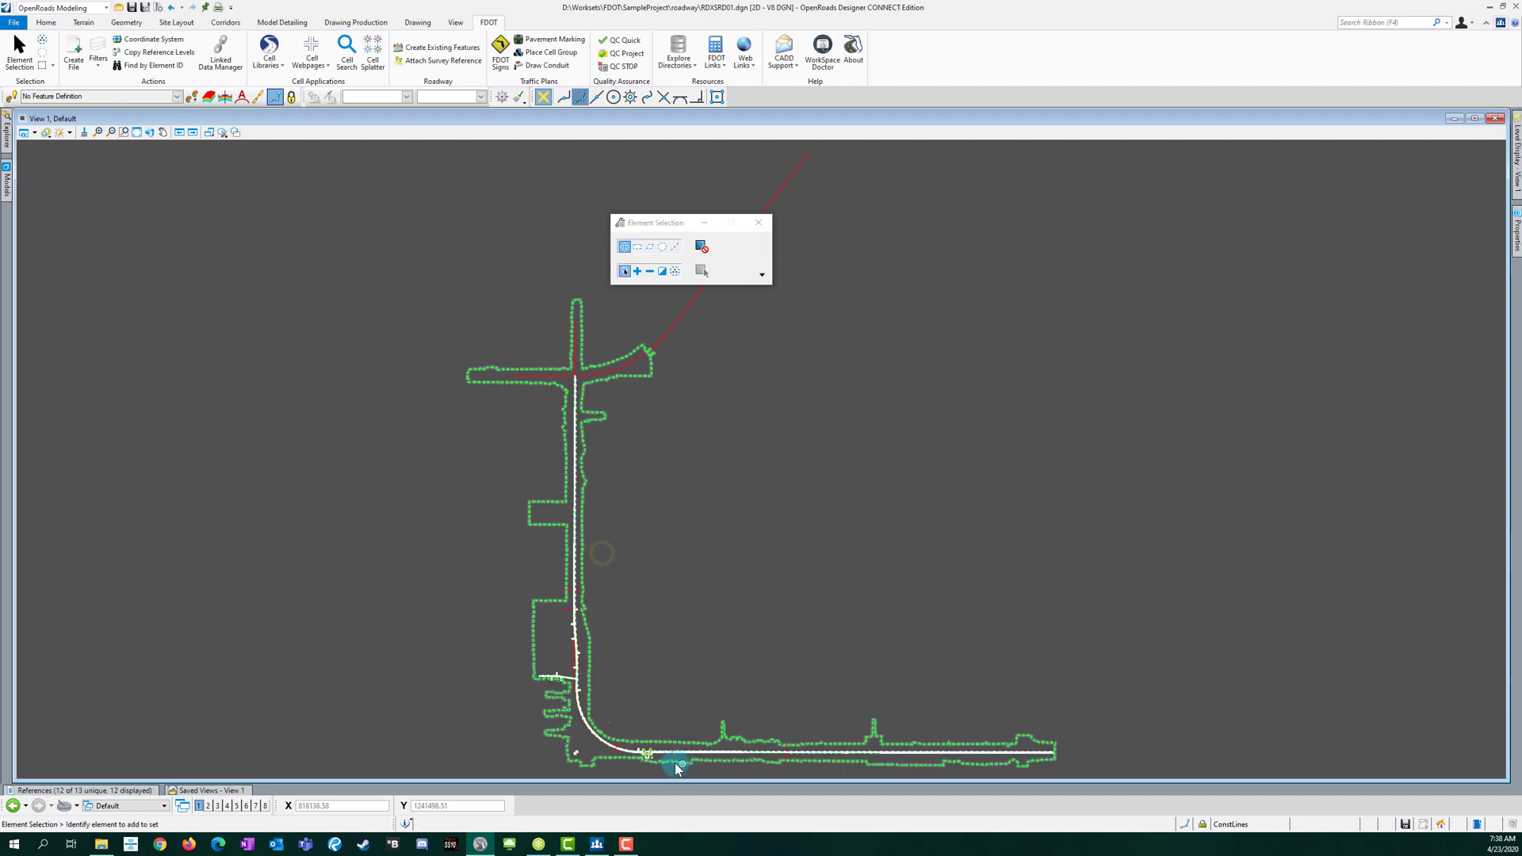
pyautogui.scroll(4, 679, 769)
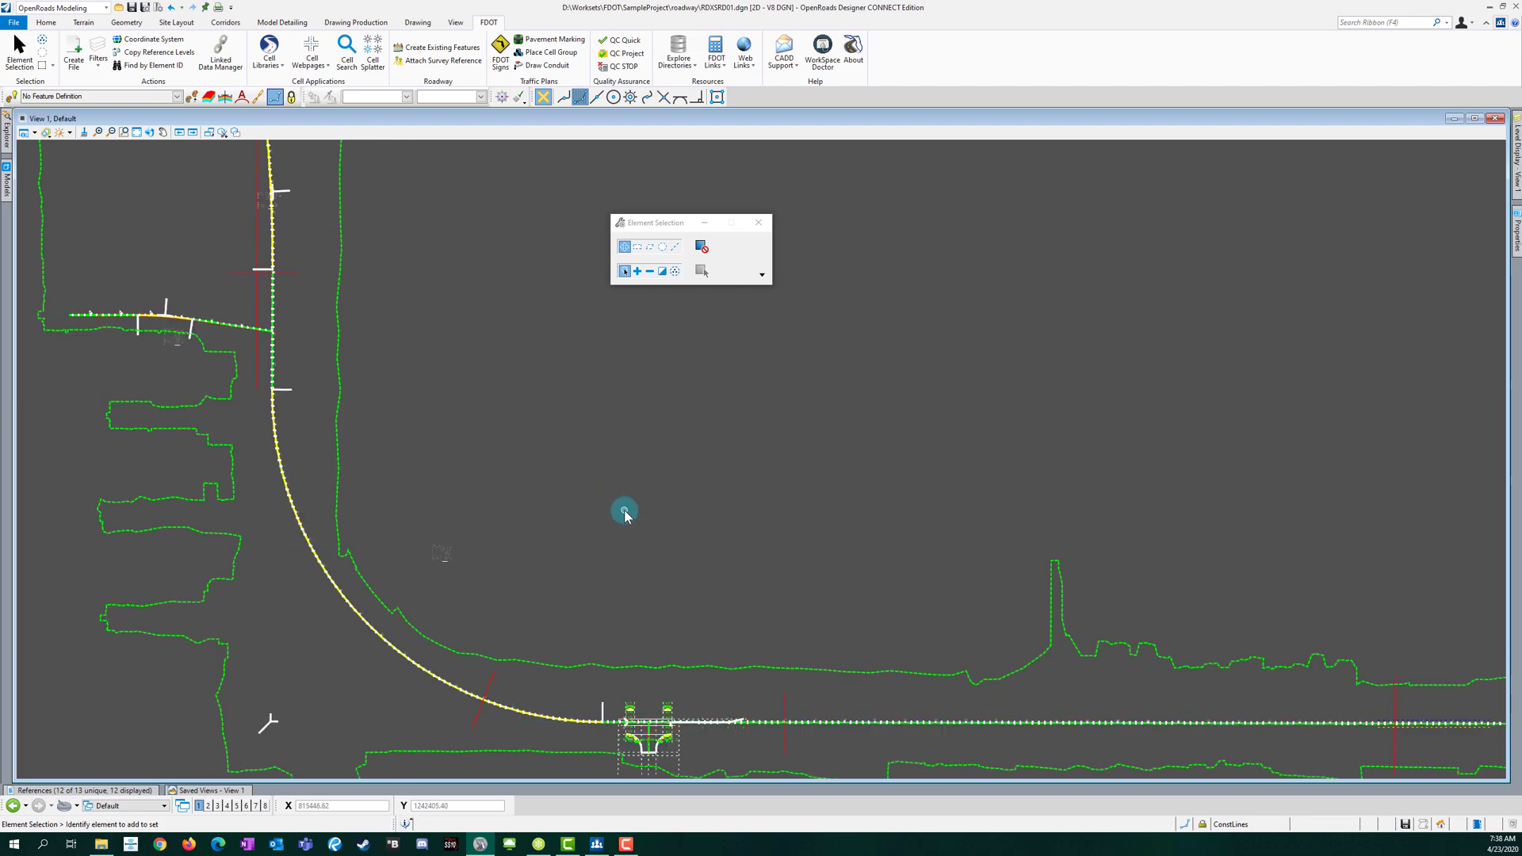
pyautogui.click(588, 662)
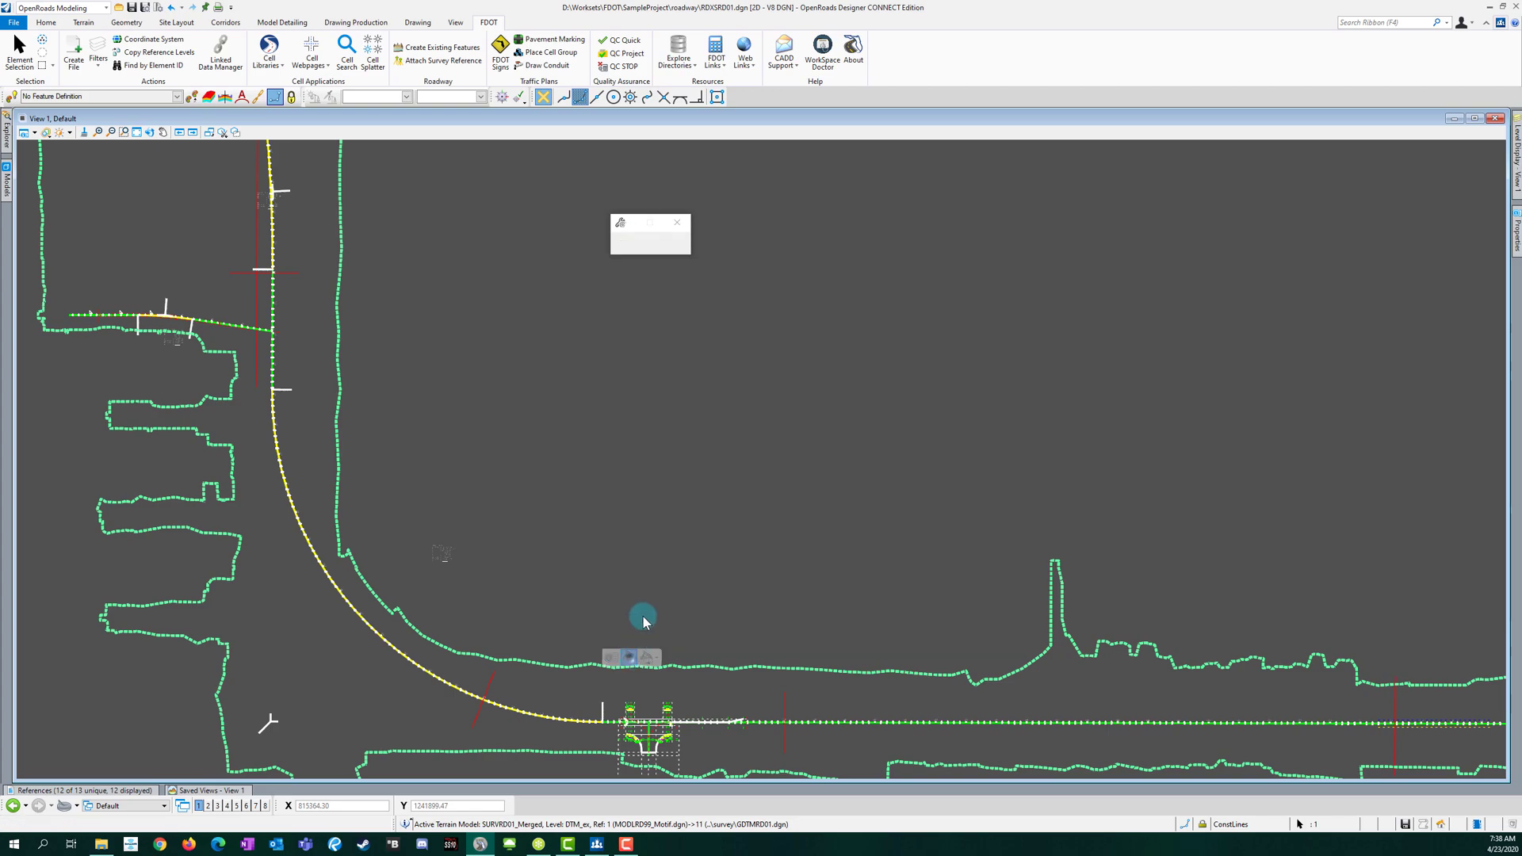
pyautogui.click(623, 557)
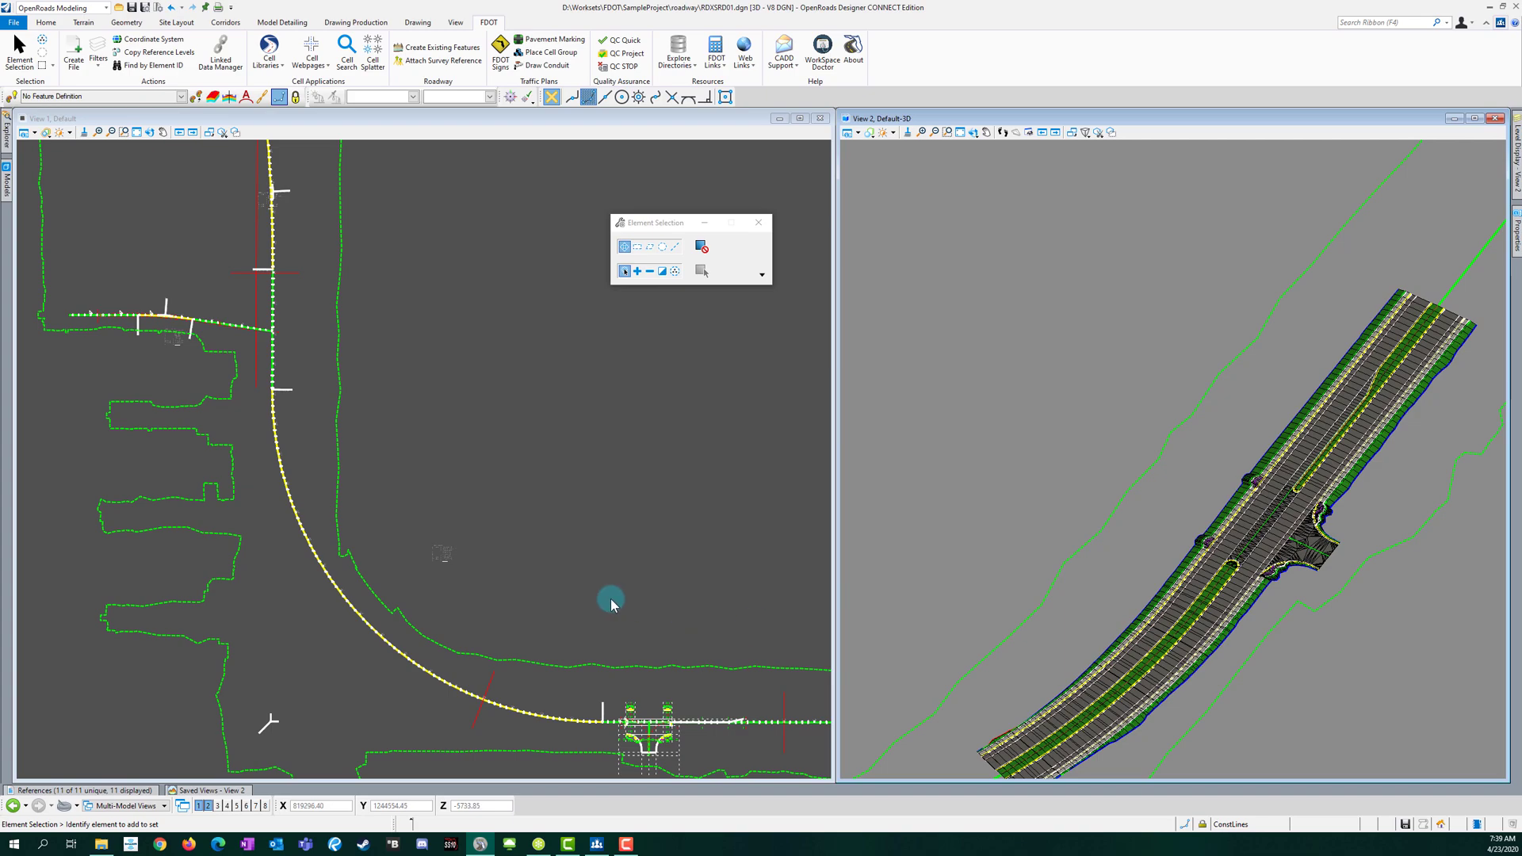
# Step: Start placing a civil cross section named boundary and list the available drawing seeds
pyautogui.scroll(-2, 316, 503)
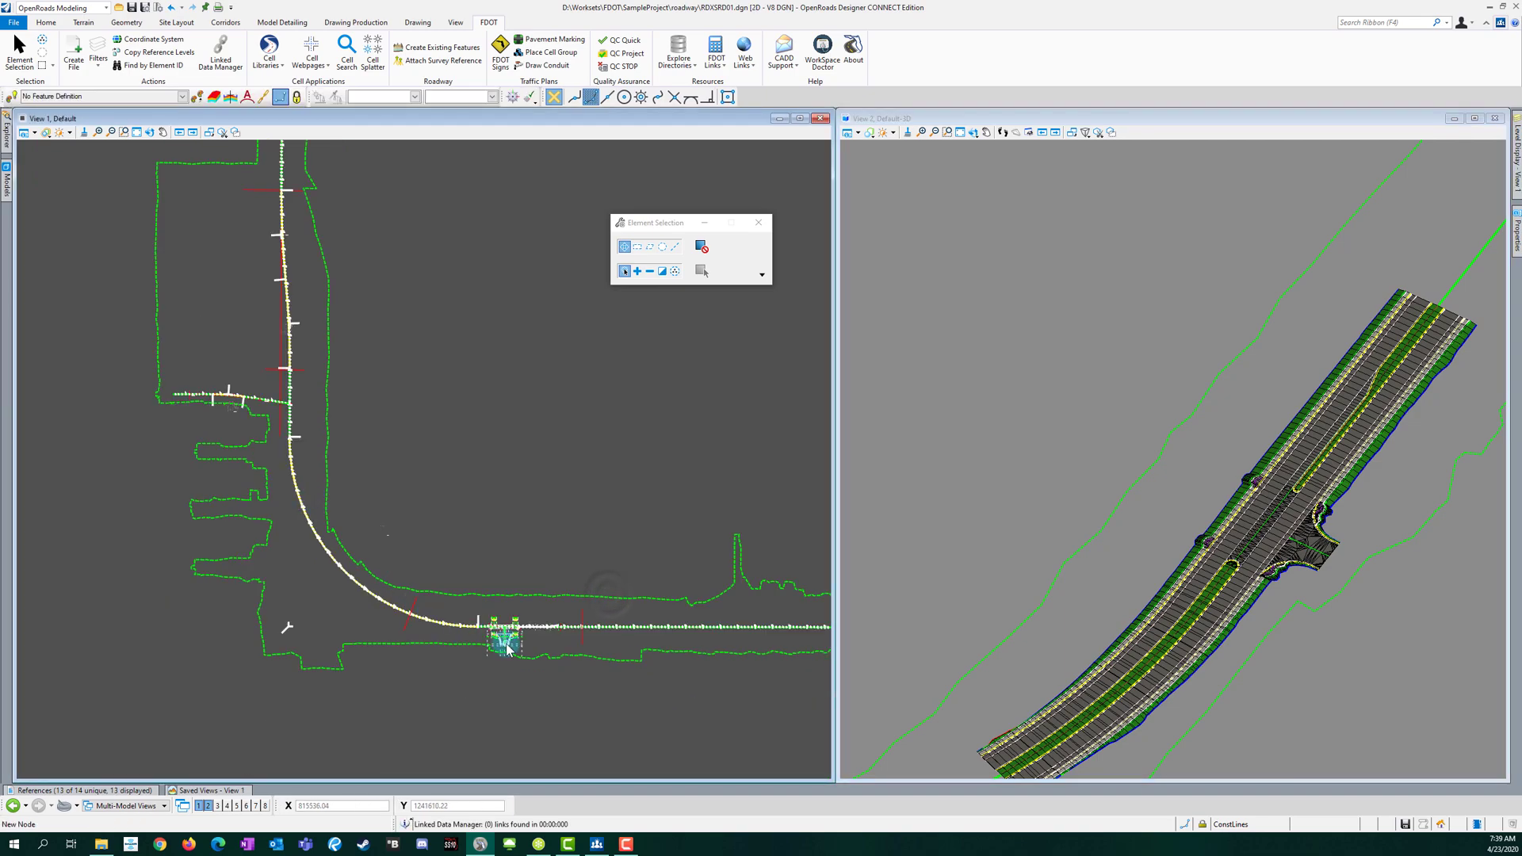
pyautogui.scroll(5, 503, 638)
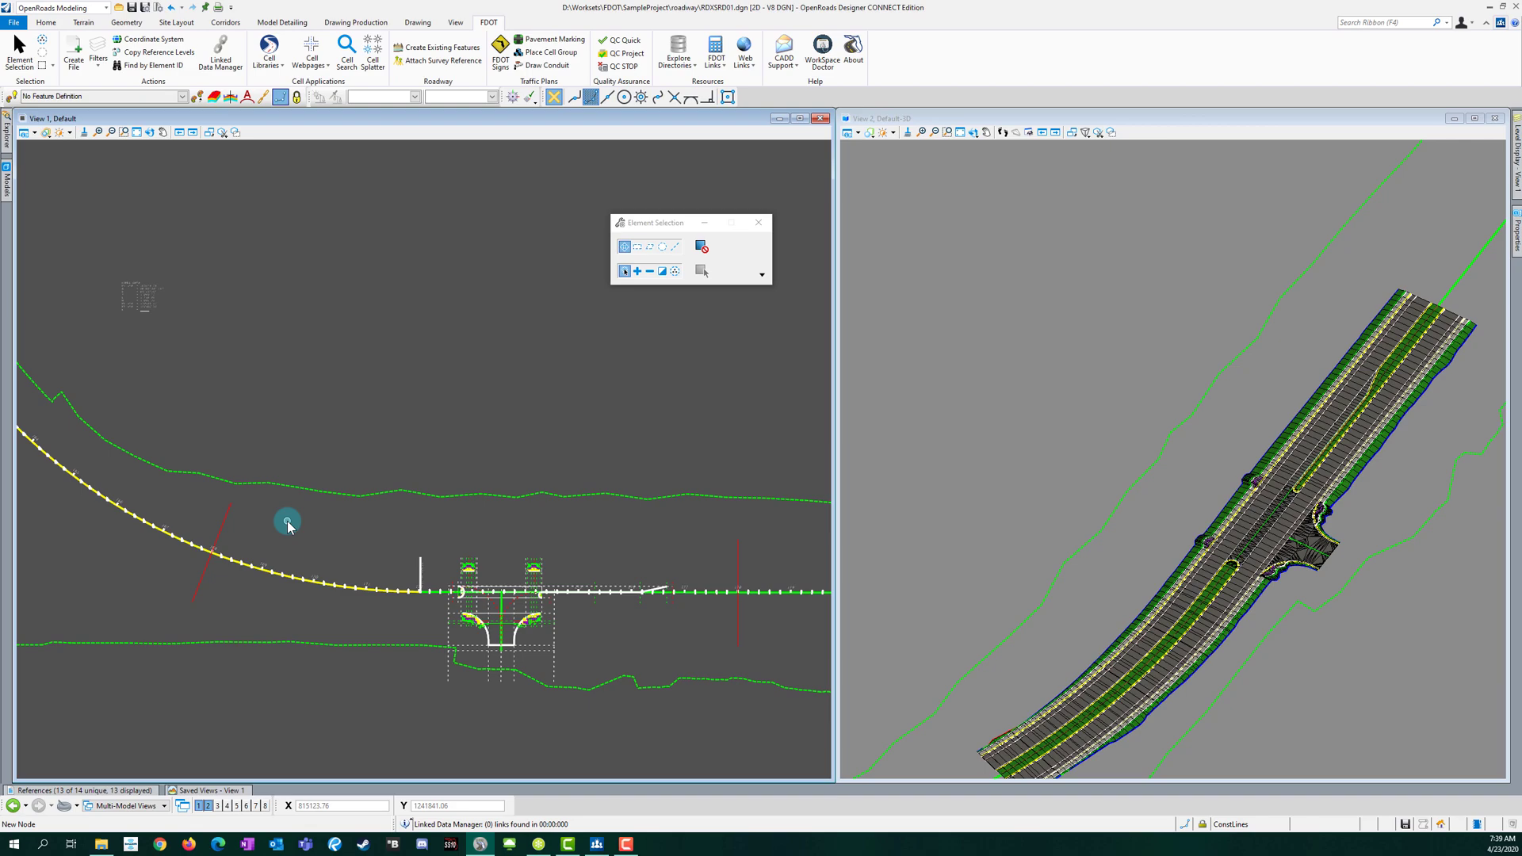
pyautogui.click(356, 22)
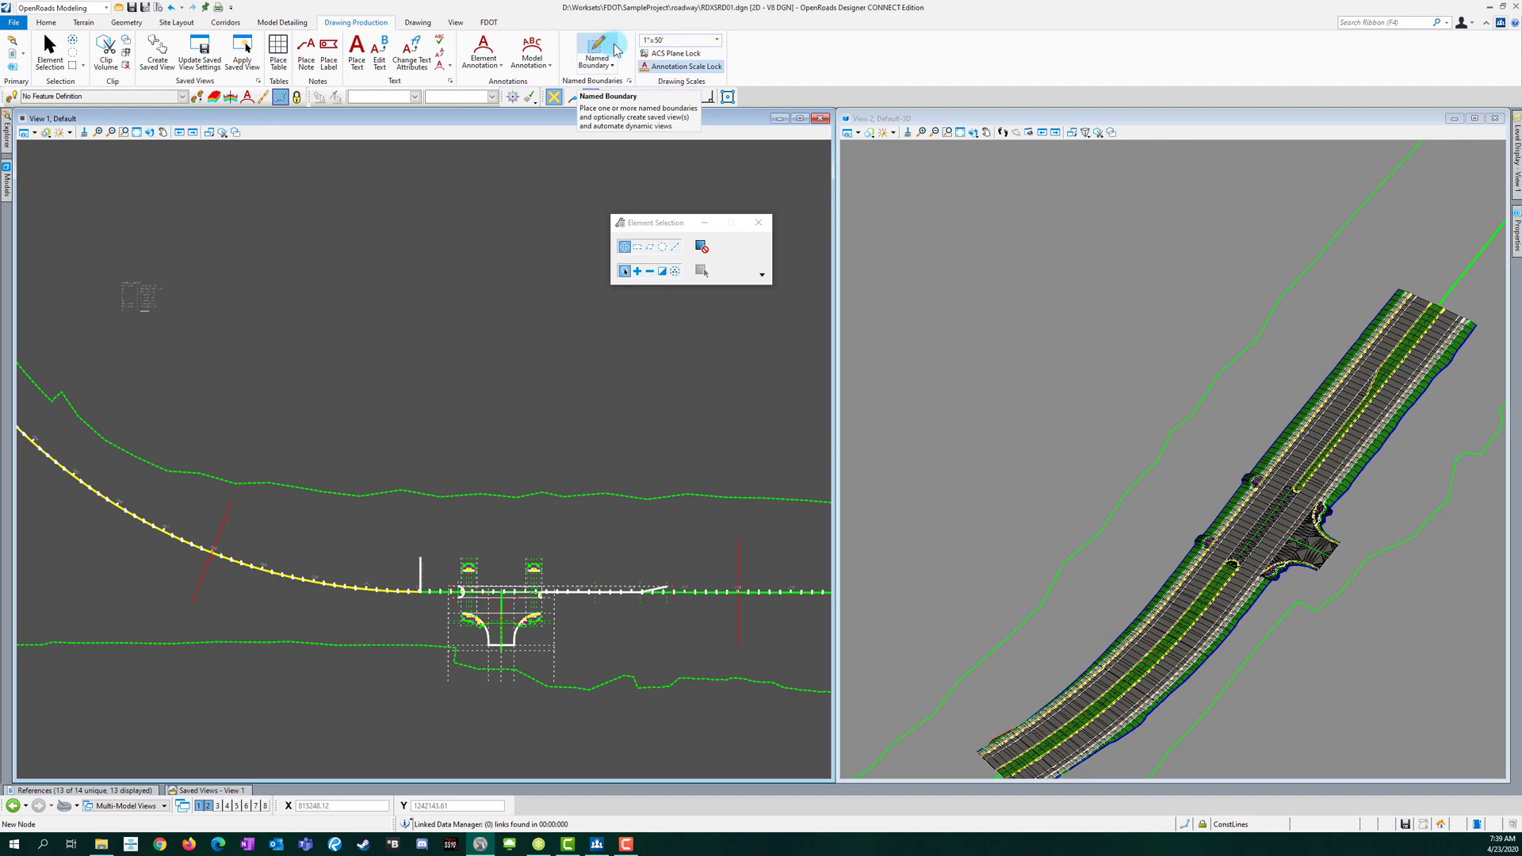
pyautogui.click(614, 50)
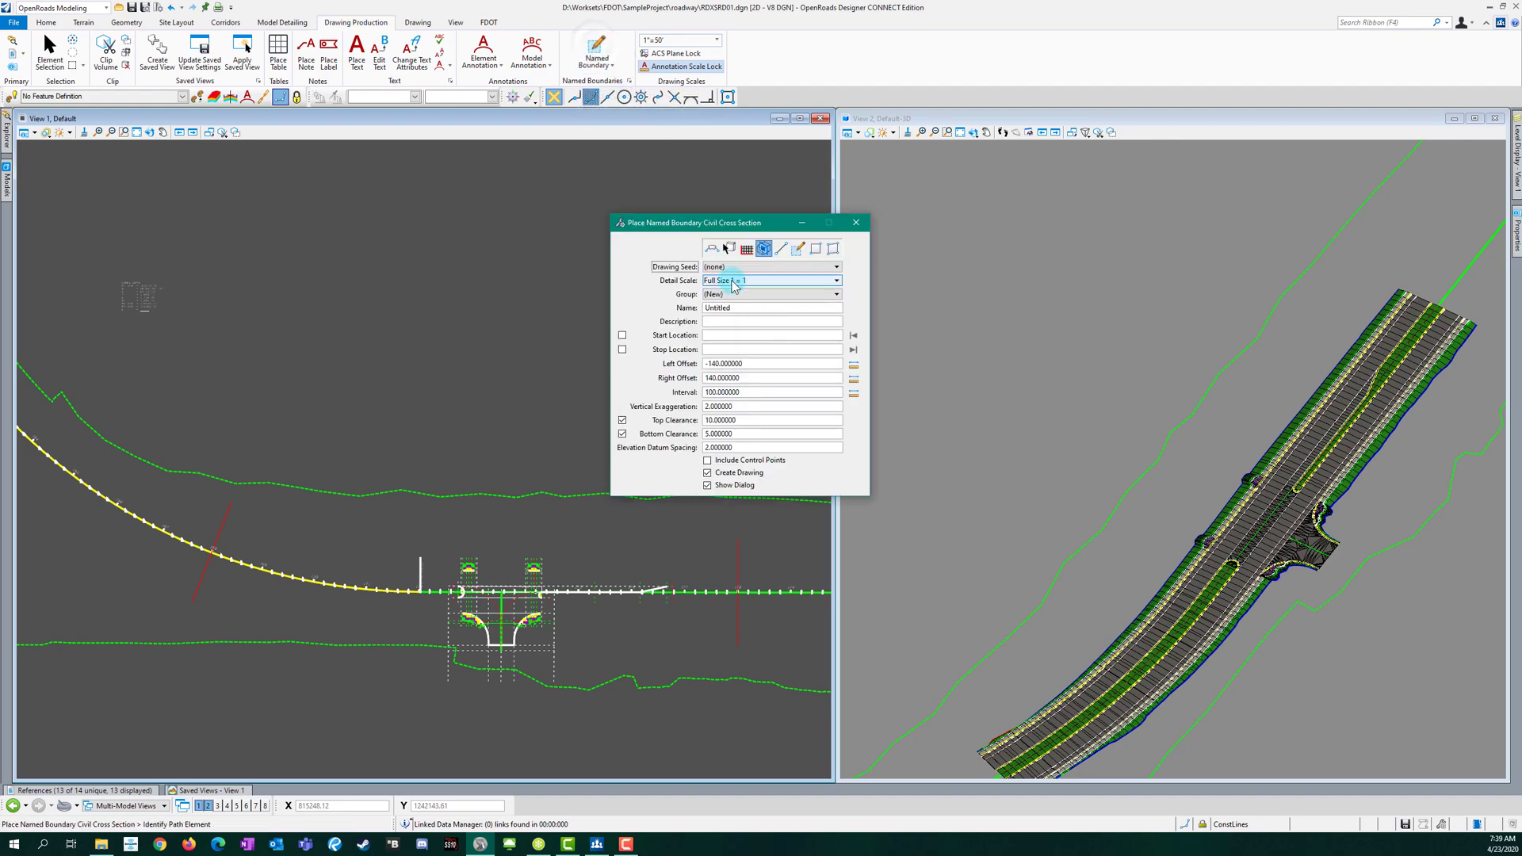
pyautogui.click(739, 268)
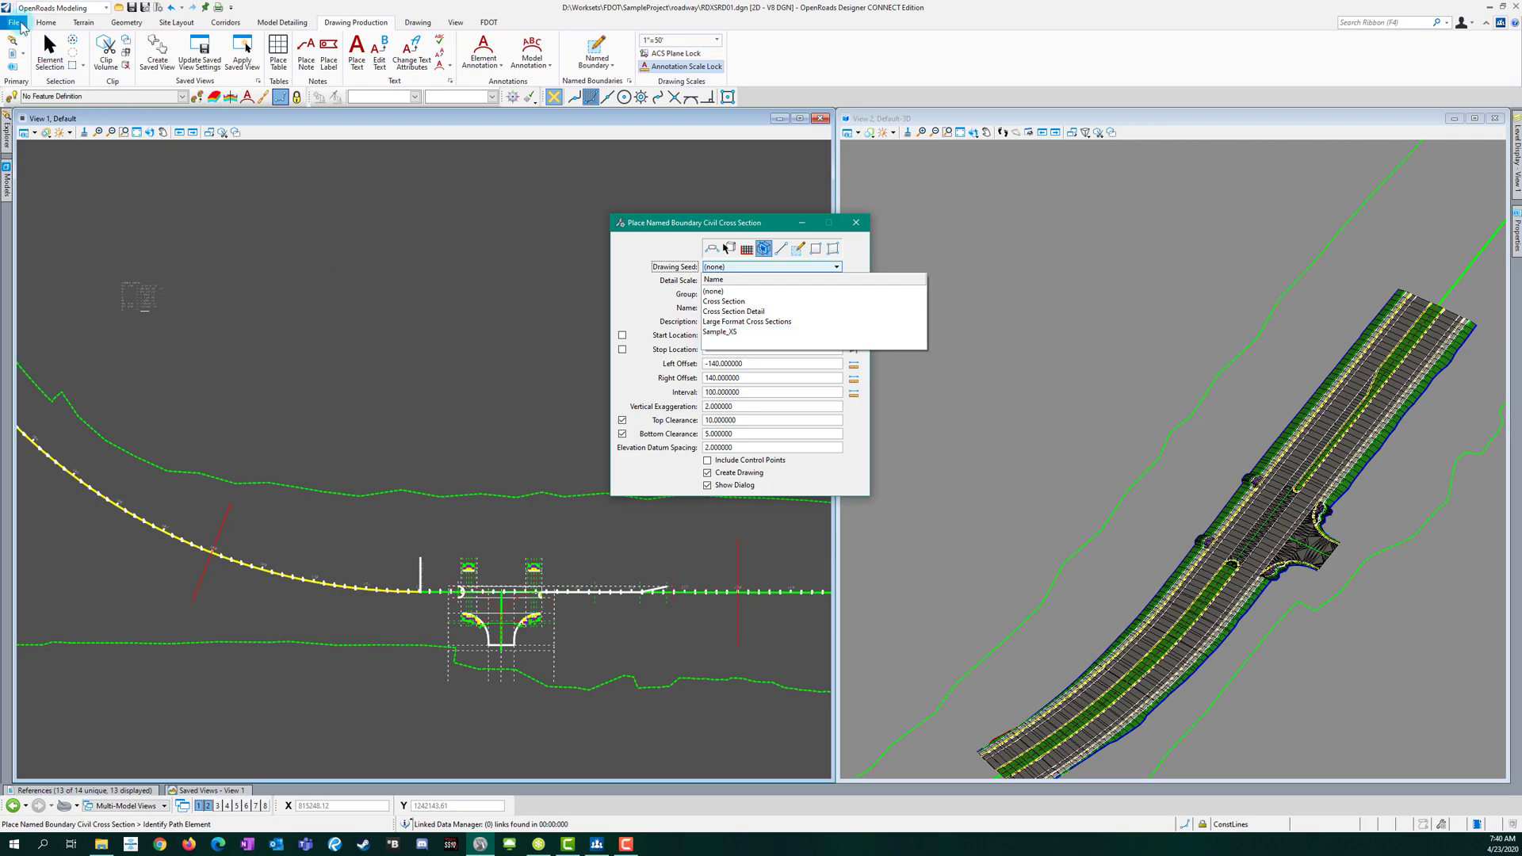
# Step: Open the configuration variables and filter them by "dgnlib"
pyautogui.click(14, 23)
pyautogui.click(13, 22)
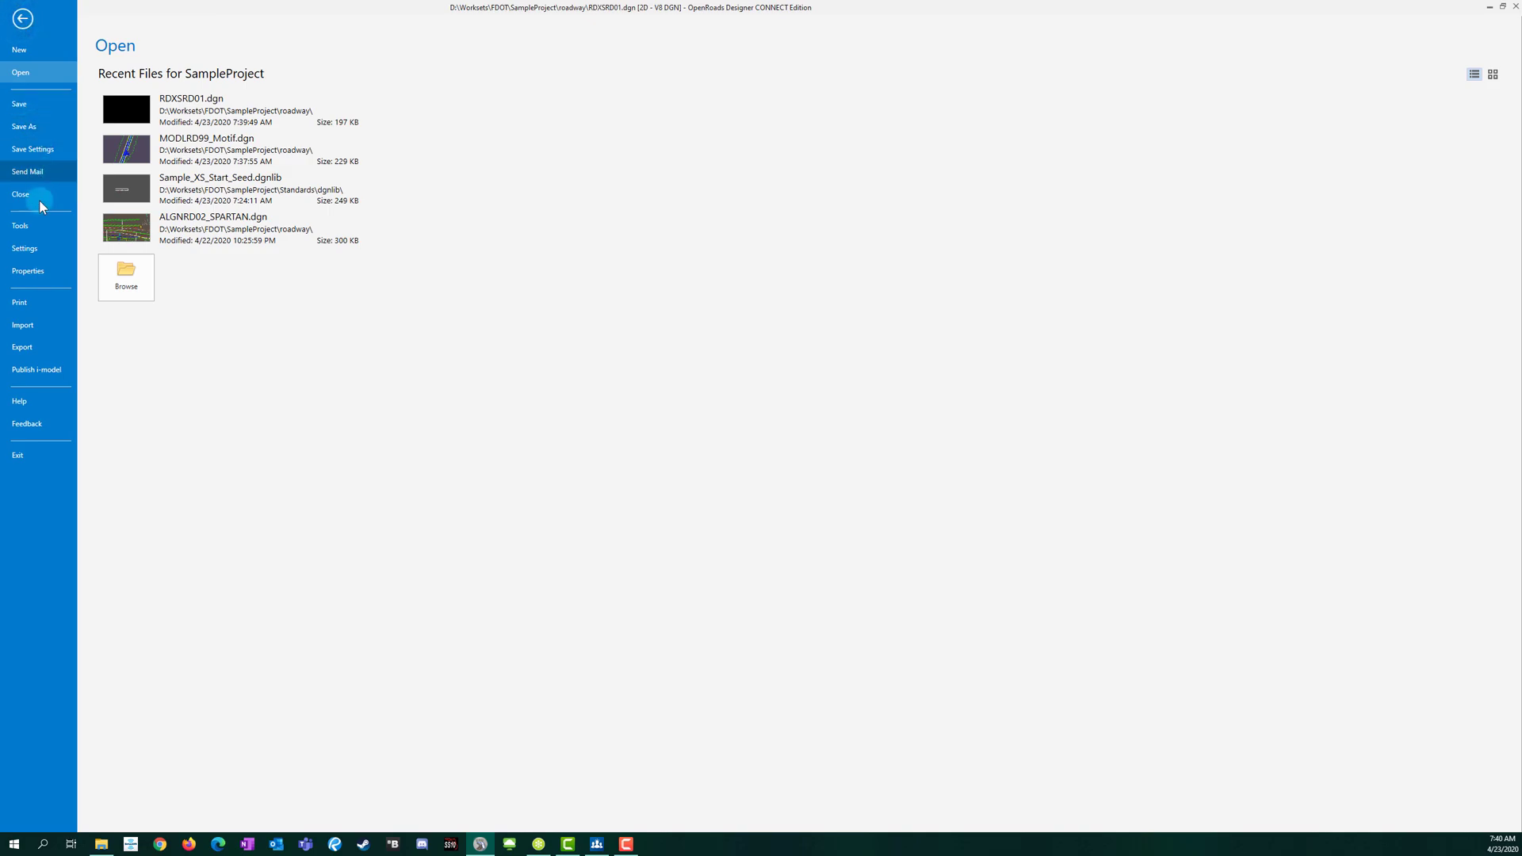
pyautogui.click(25, 250)
pyautogui.click(154, 153)
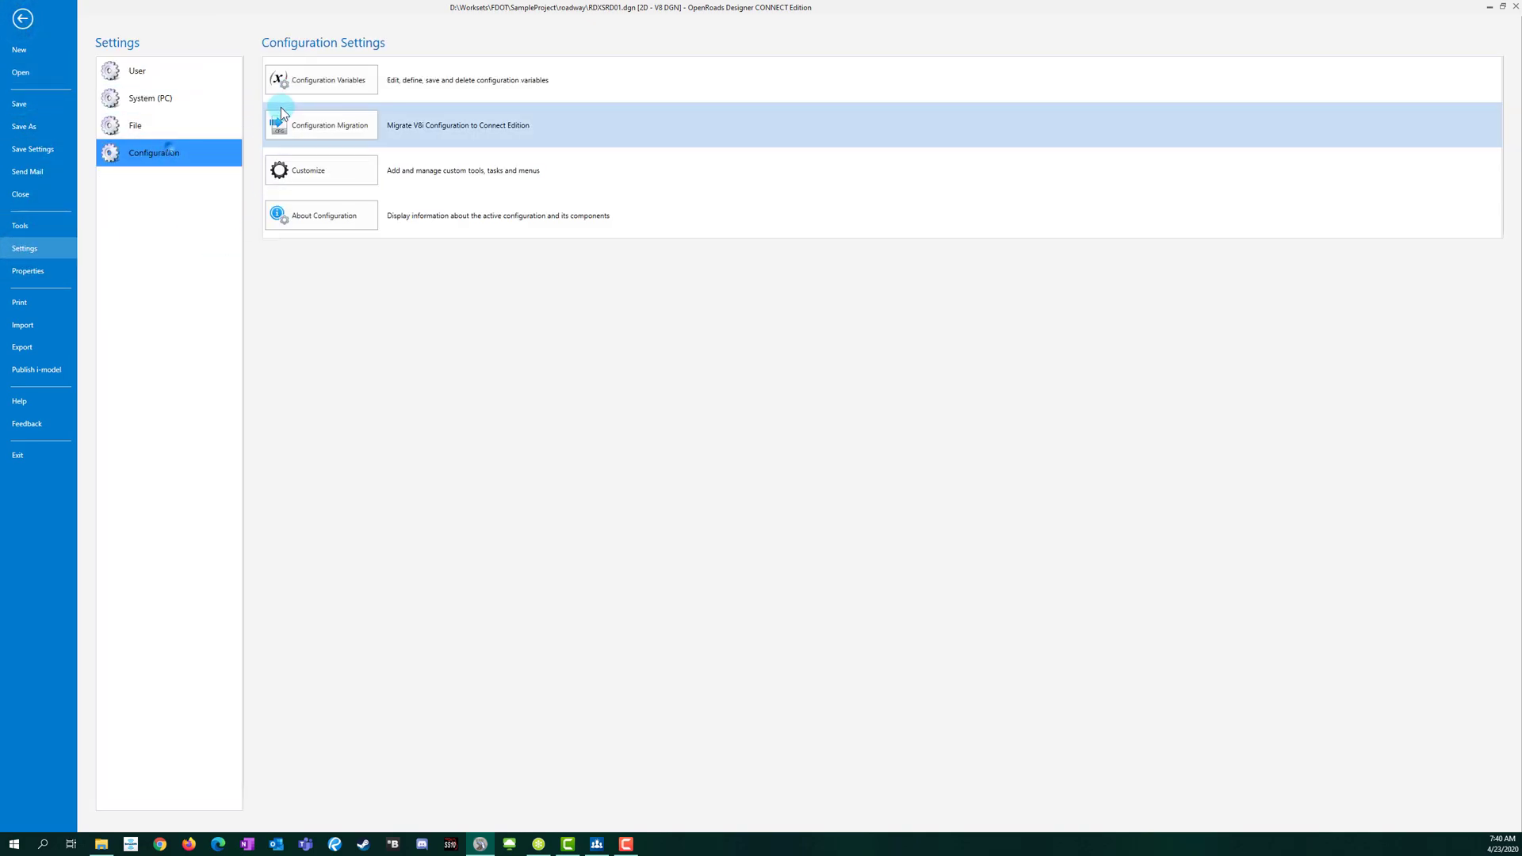
pyautogui.click(321, 80)
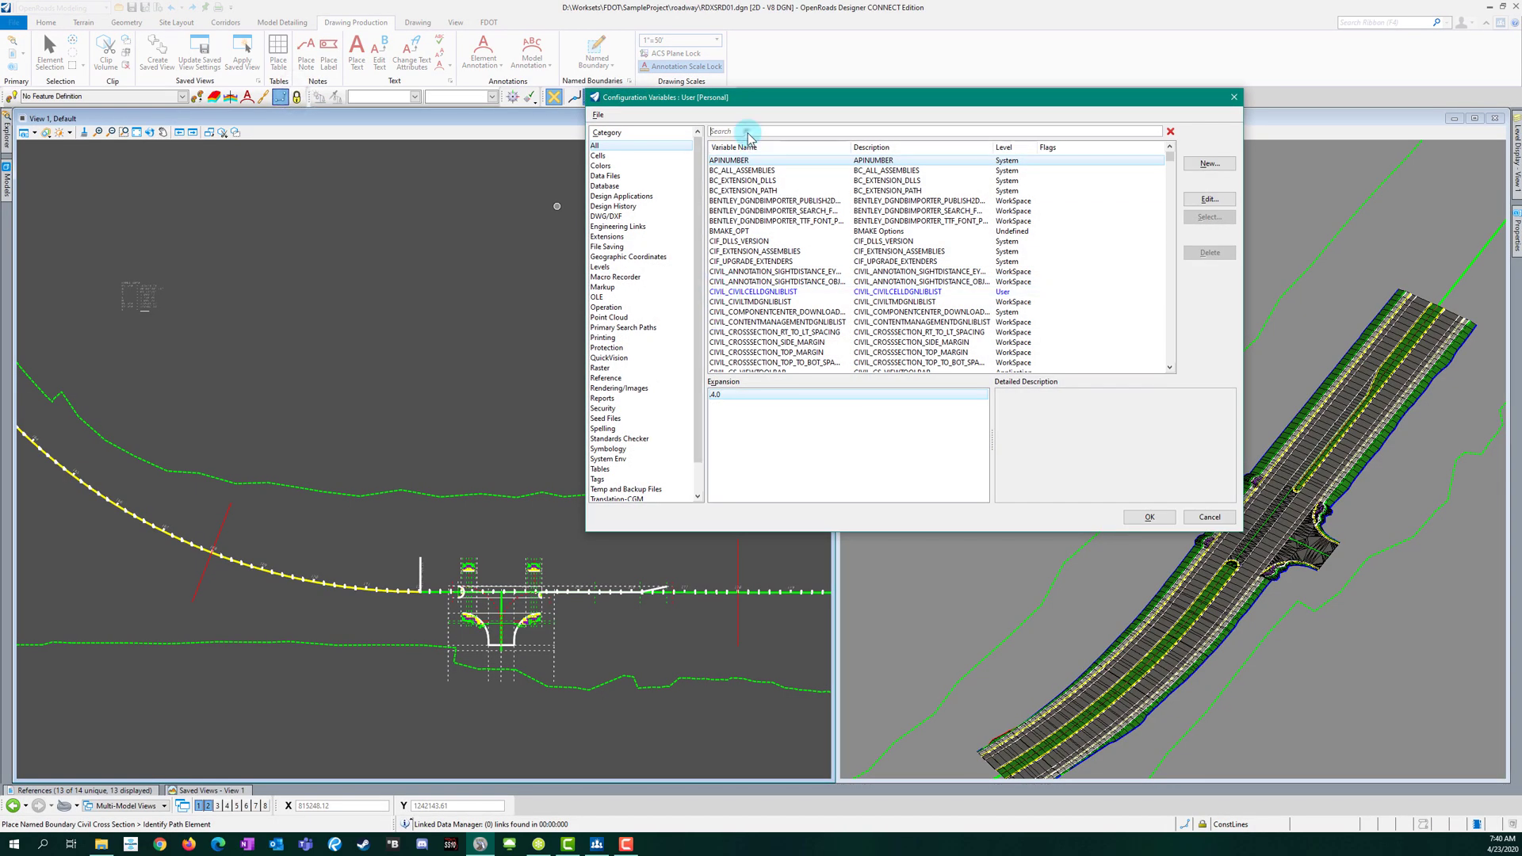
pyautogui.write('gnlib')
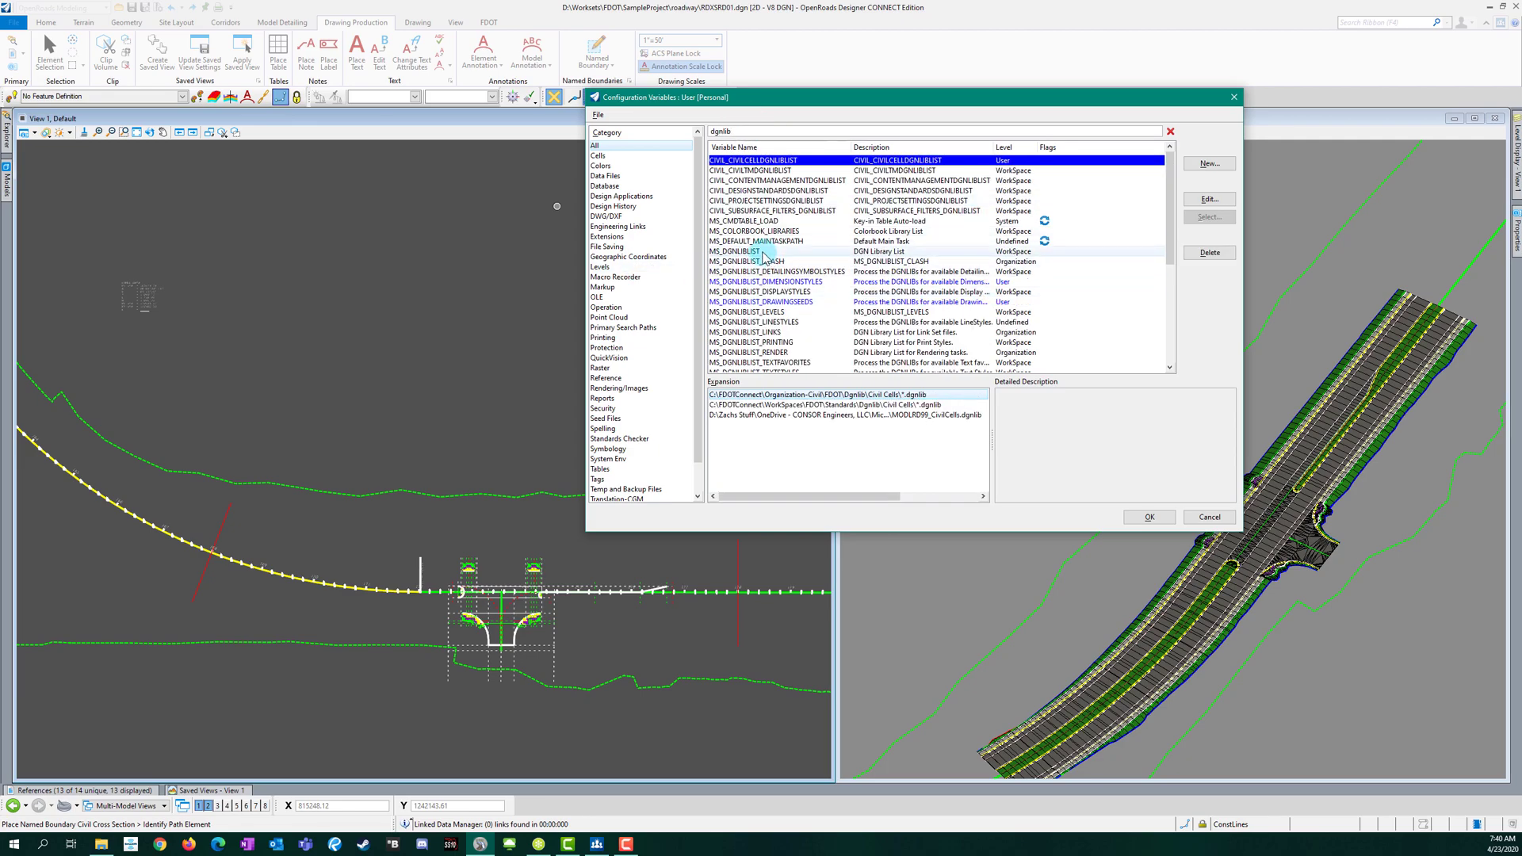
# Step: Examine the library paths in MS_DGNLIBLIST, including its _USTN_WORKSETSTANDARDS entry, and in MS_DGNLIBLIST_DRAWINGSEEDS without changing them
pyautogui.click(911, 252)
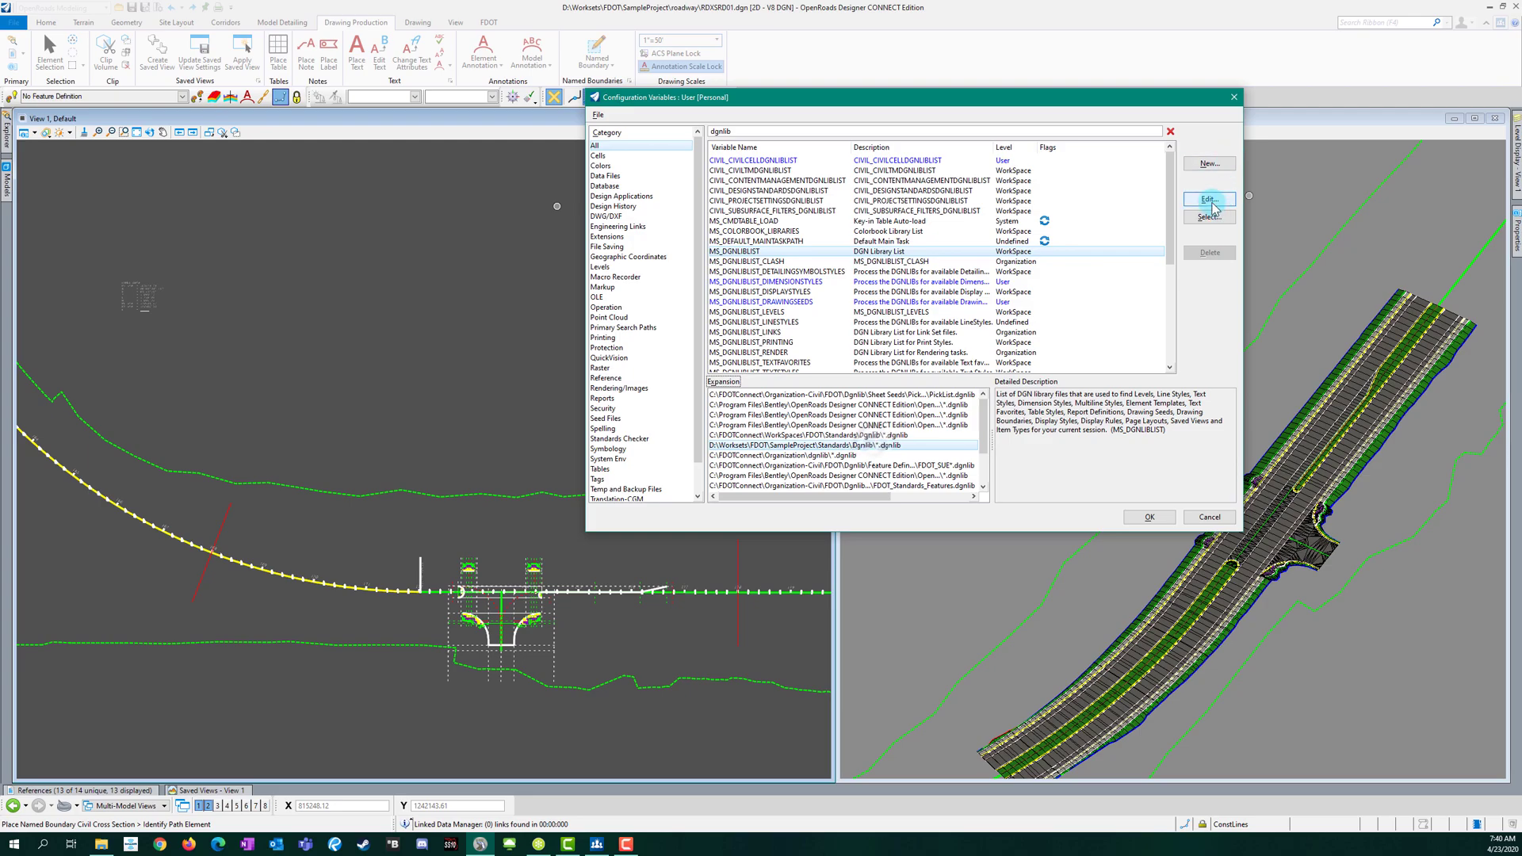
pyautogui.click(1210, 199)
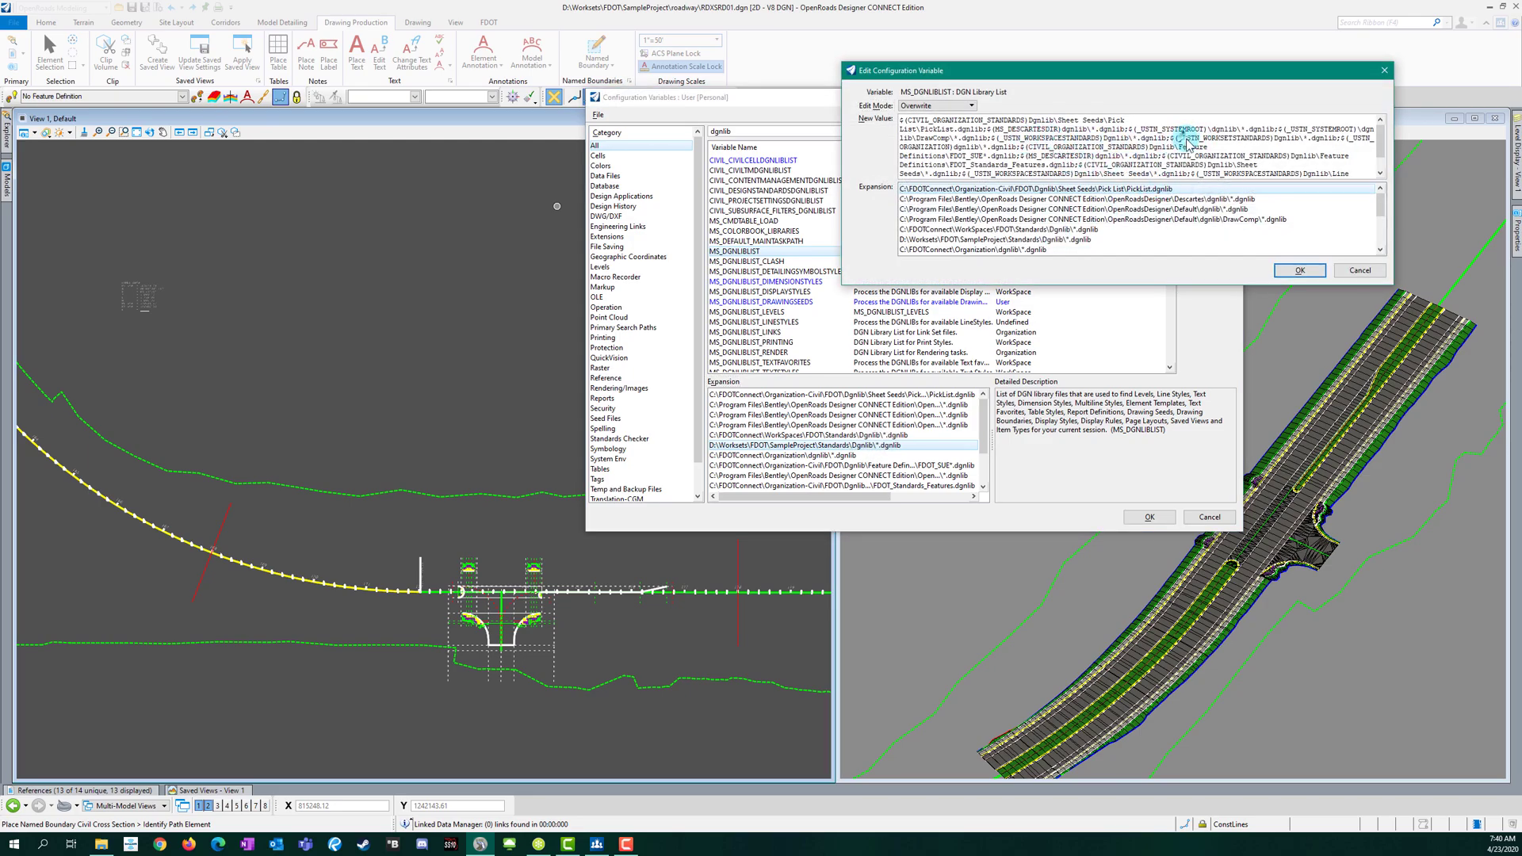
pyautogui.moveTo(1182, 139); pyautogui.dragTo(1266, 143)
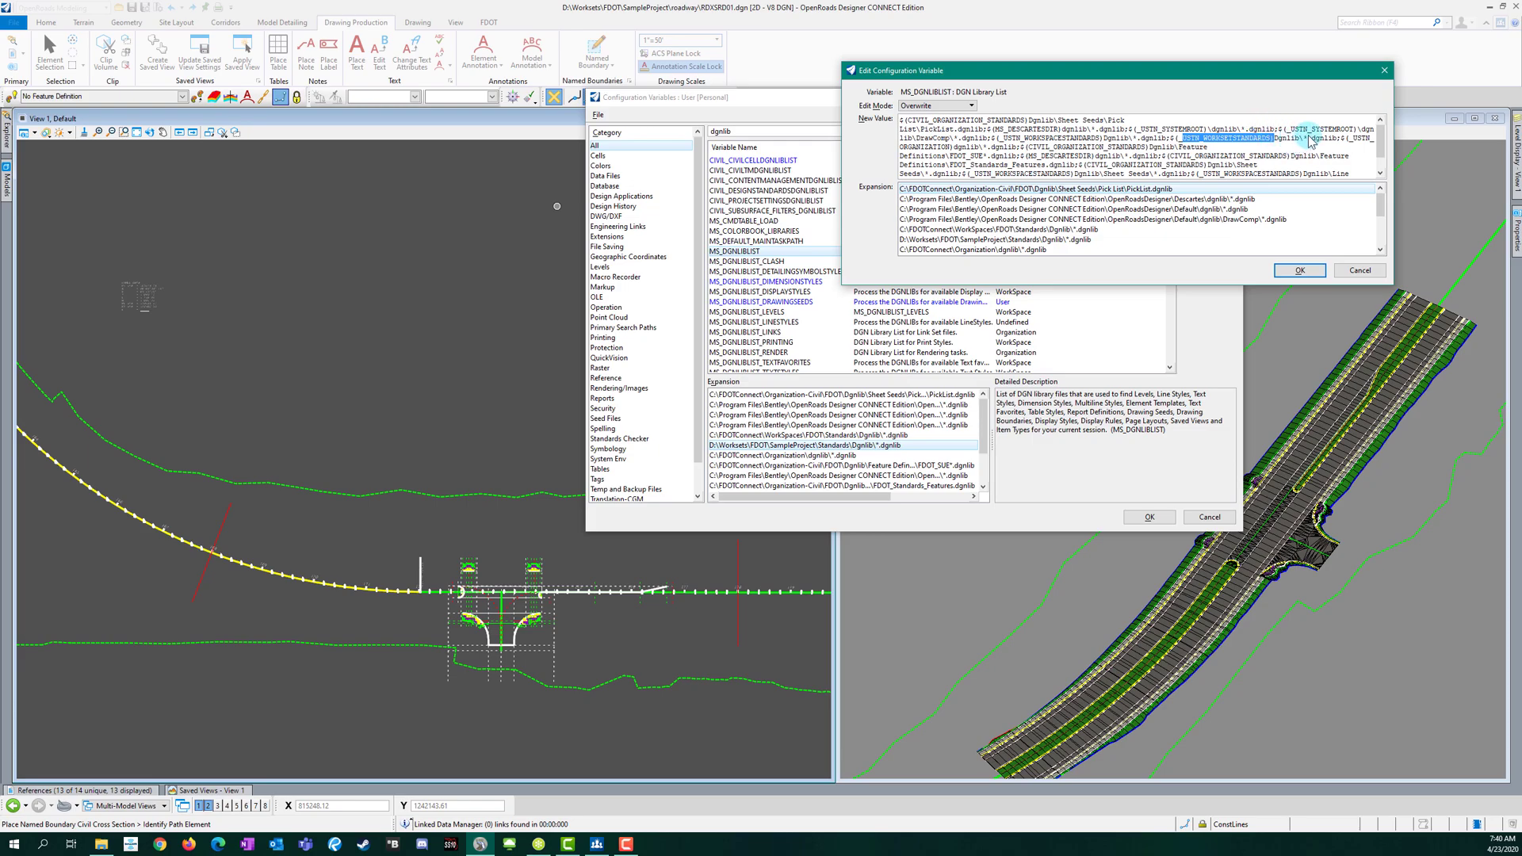
pyautogui.click(1360, 270)
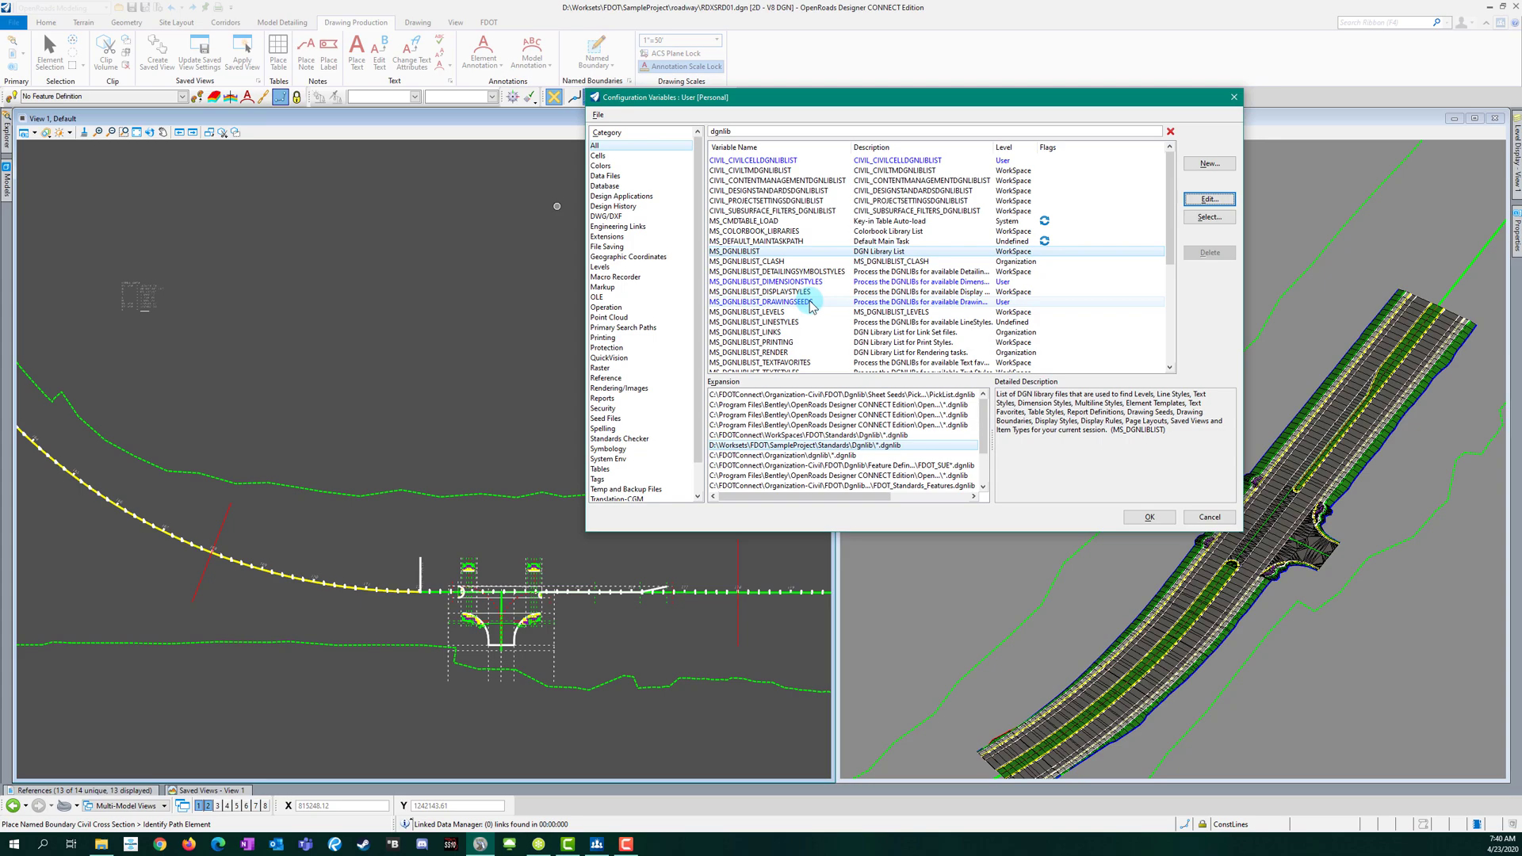
pyautogui.click(747, 305)
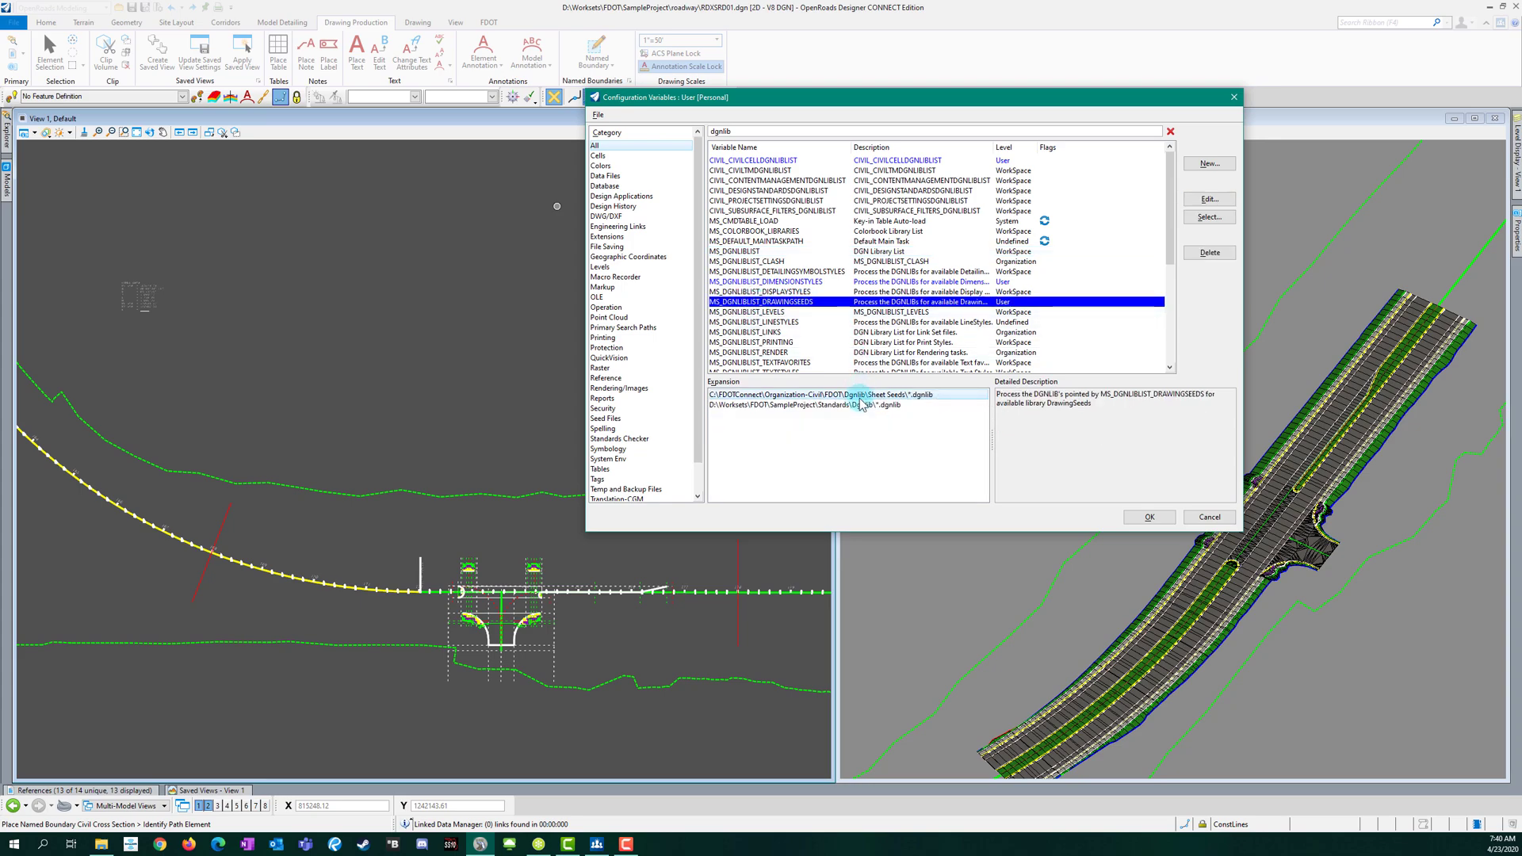
pyautogui.click(743, 406)
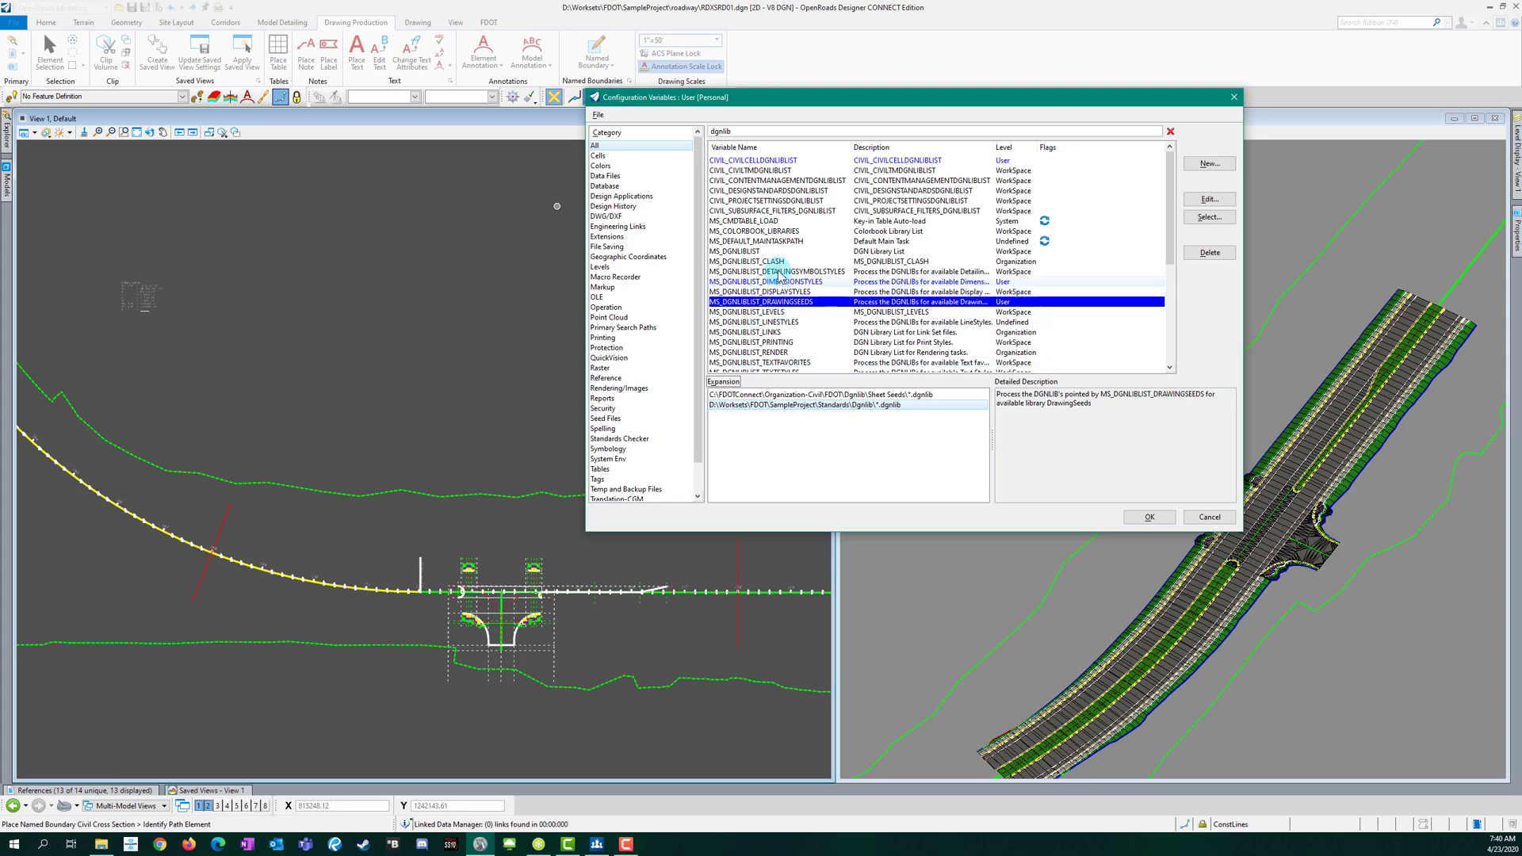
# Step: Compare the library paths in MS_DGNLIBLIST and MS_DGNLIBLIST_DRAWINGSEEDS, and leave the configuration variables without saving
pyautogui.click(762, 252)
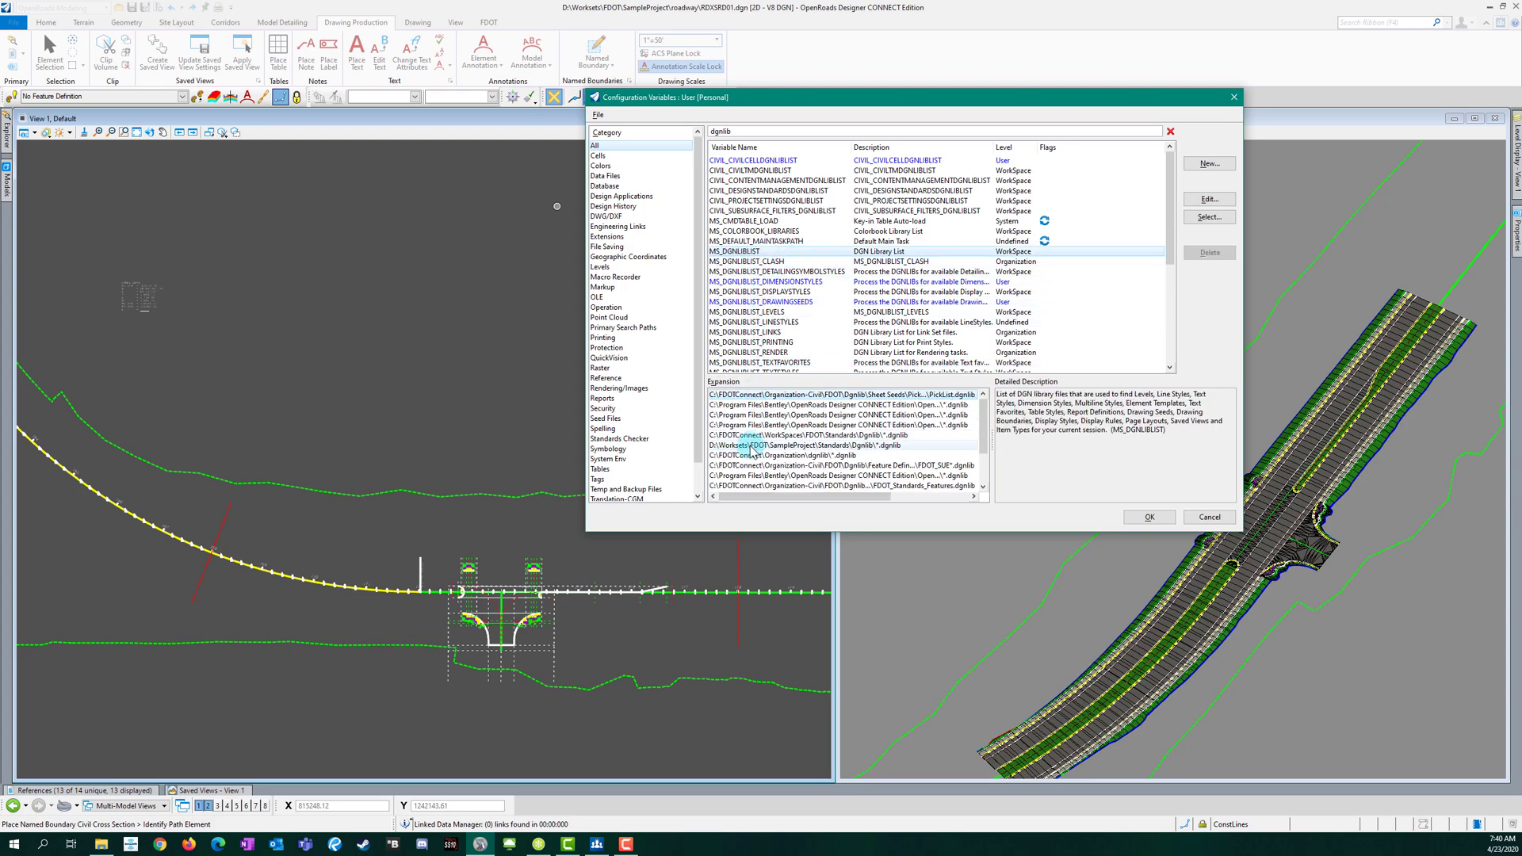
pyautogui.click(765, 302)
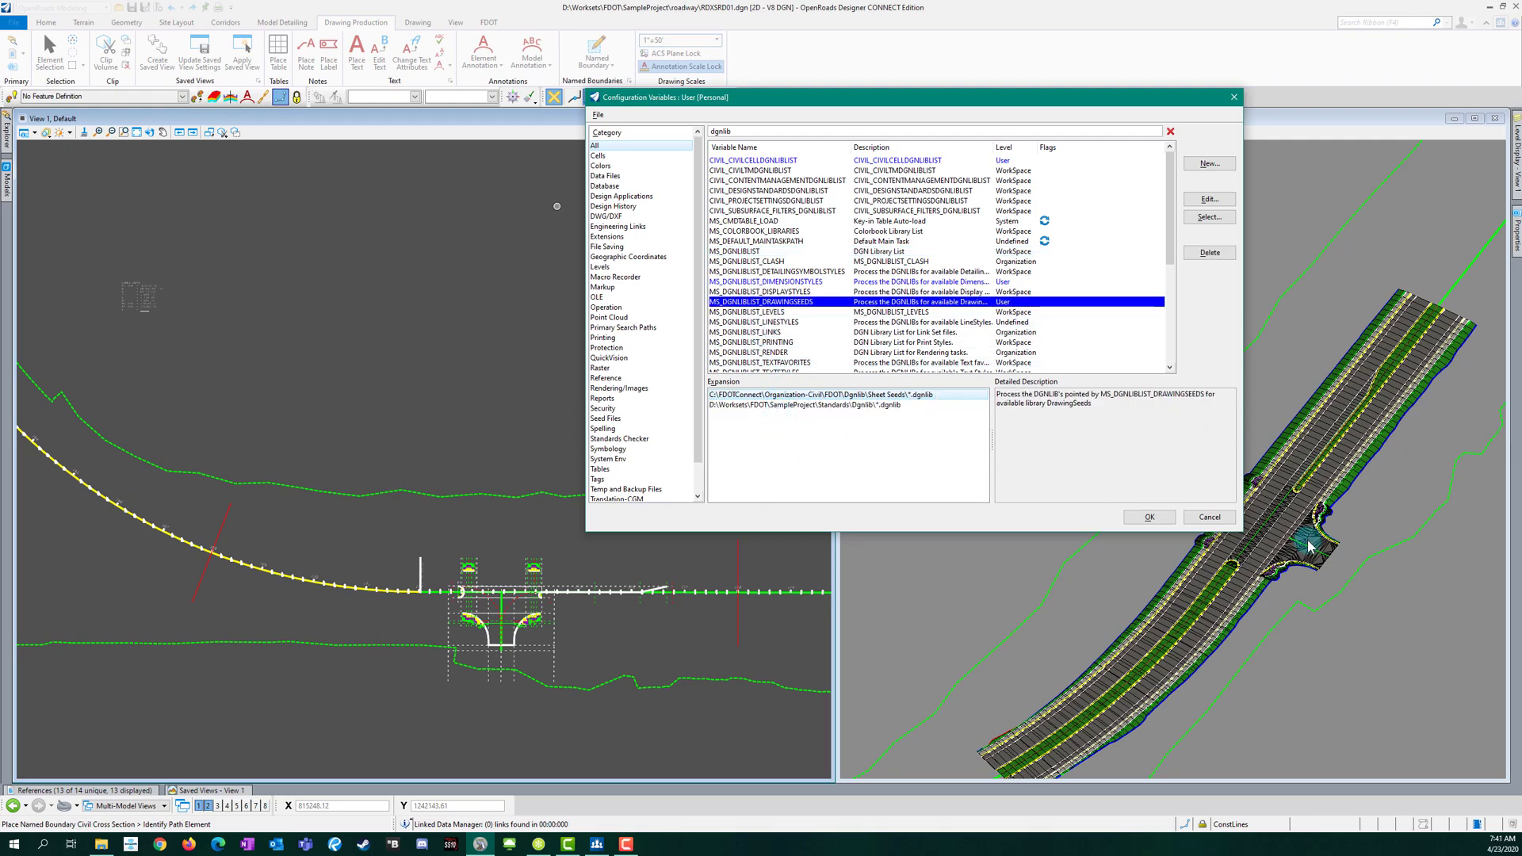
pyautogui.click(1210, 517)
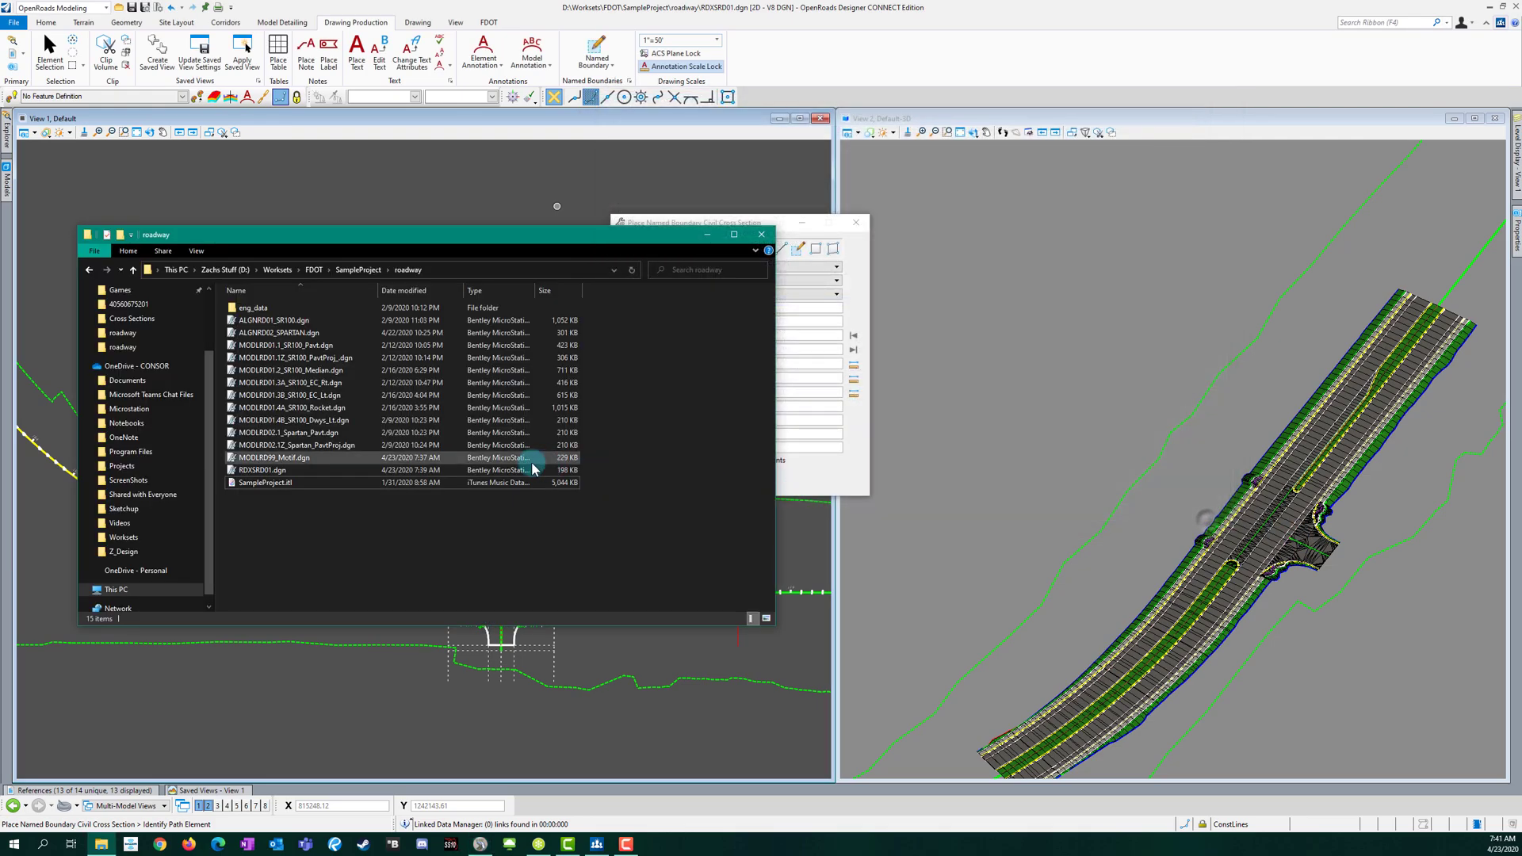
pyautogui.click(708, 237)
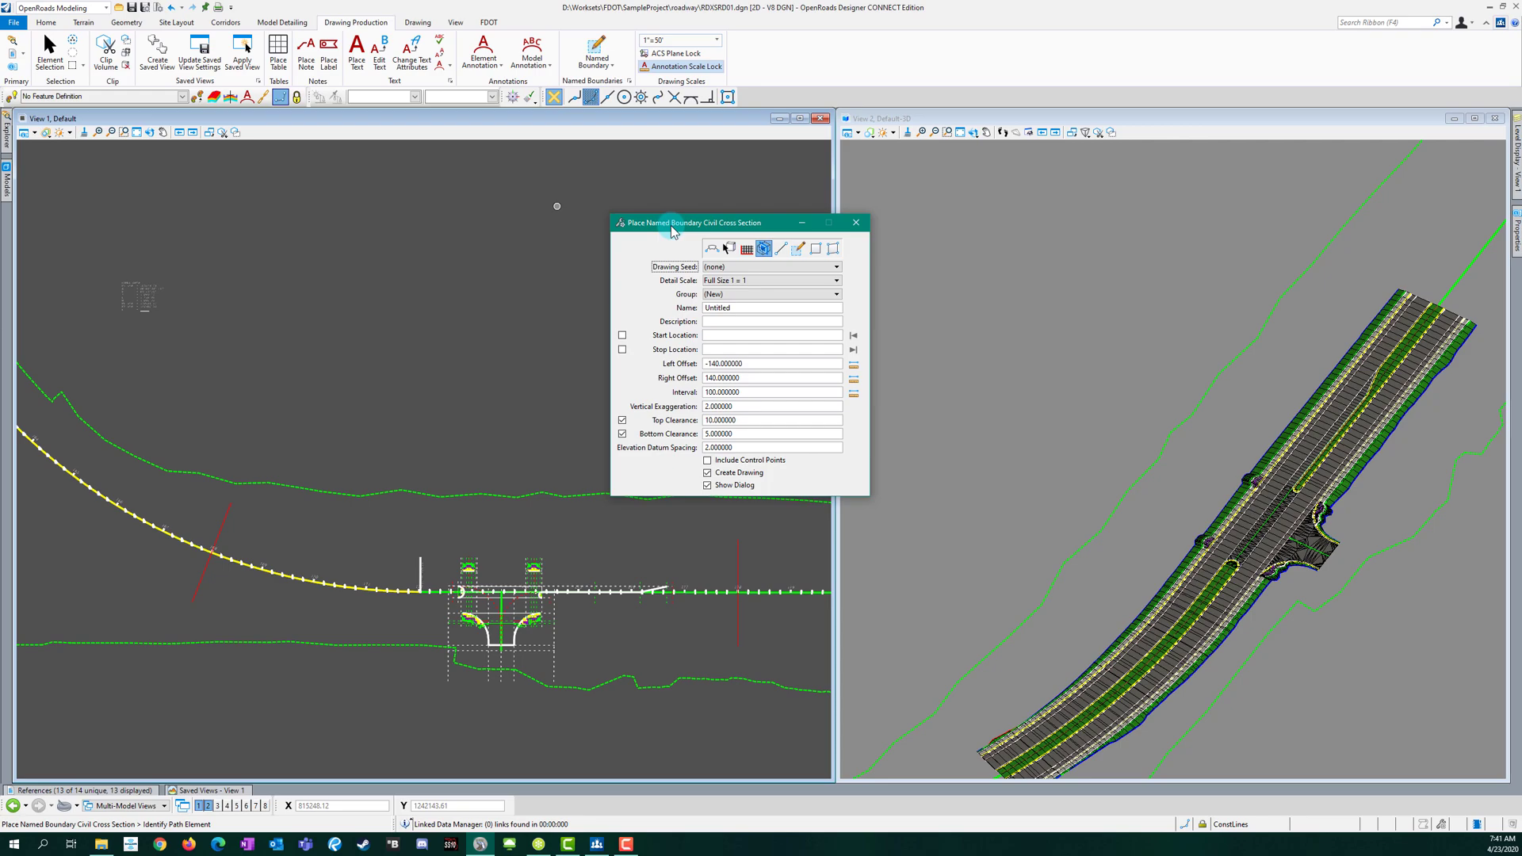
# Step: Use the Sample_XS drawing seed, pick the CL_SR_100 centerline as the path, and start the cross section boundaries at station 168+00
pyautogui.click(730, 267)
pyautogui.click(722, 333)
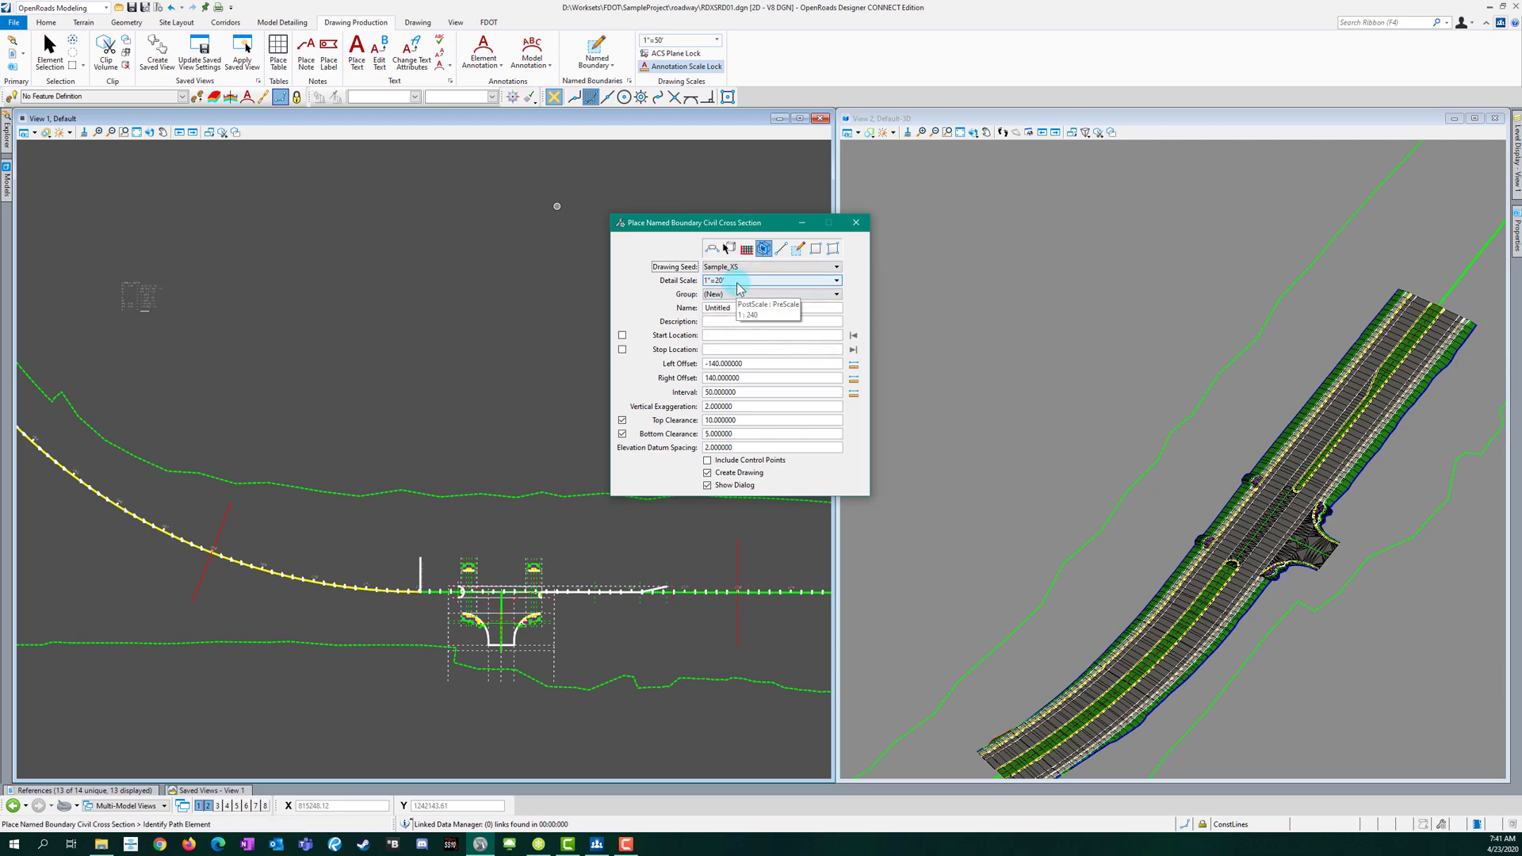
pyautogui.scroll(2, 390, 591)
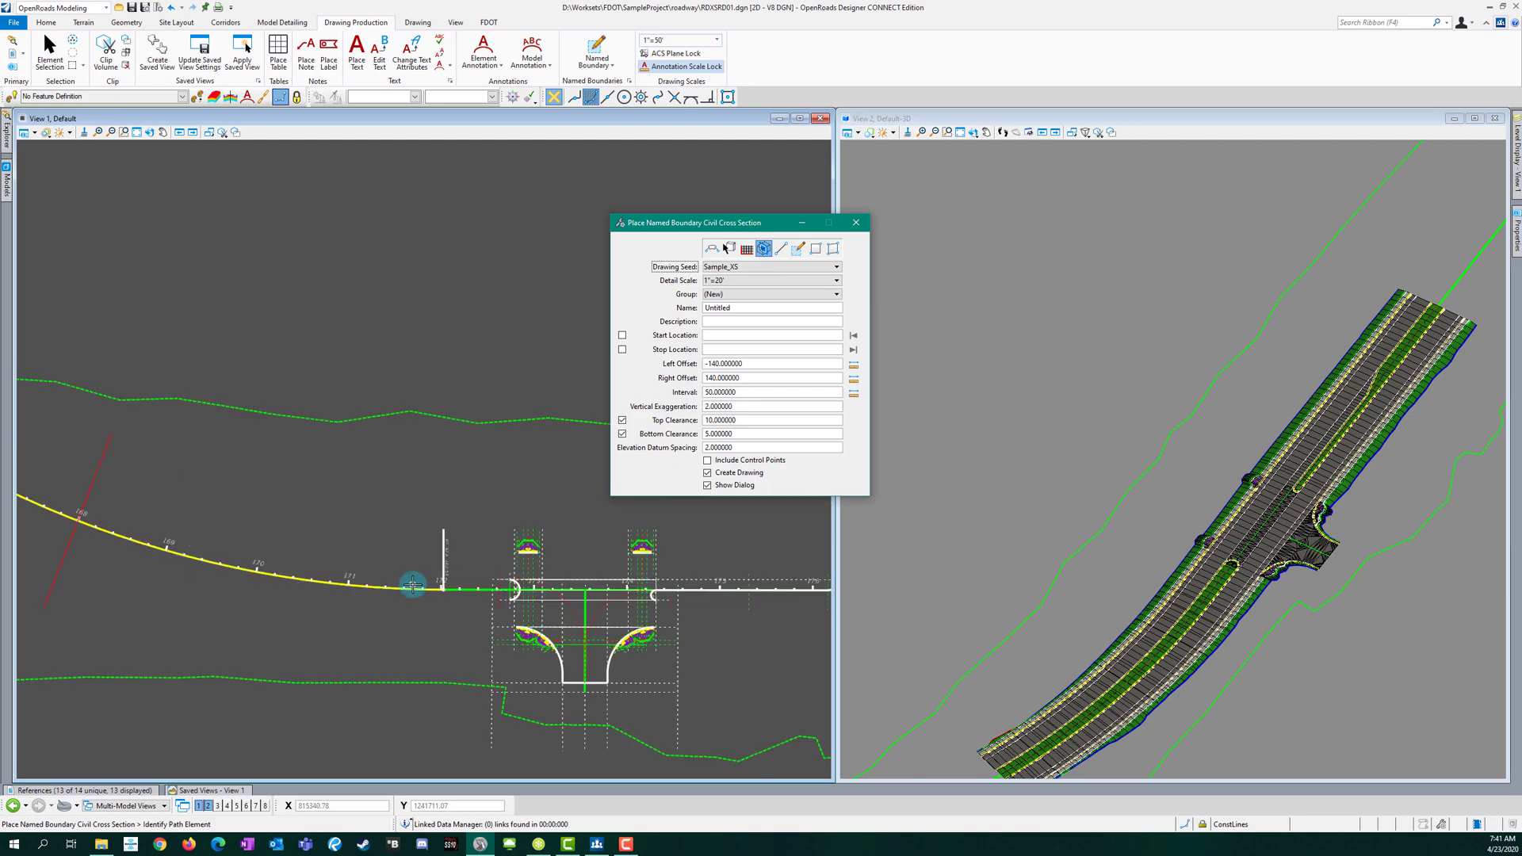
pyautogui.click(413, 588)
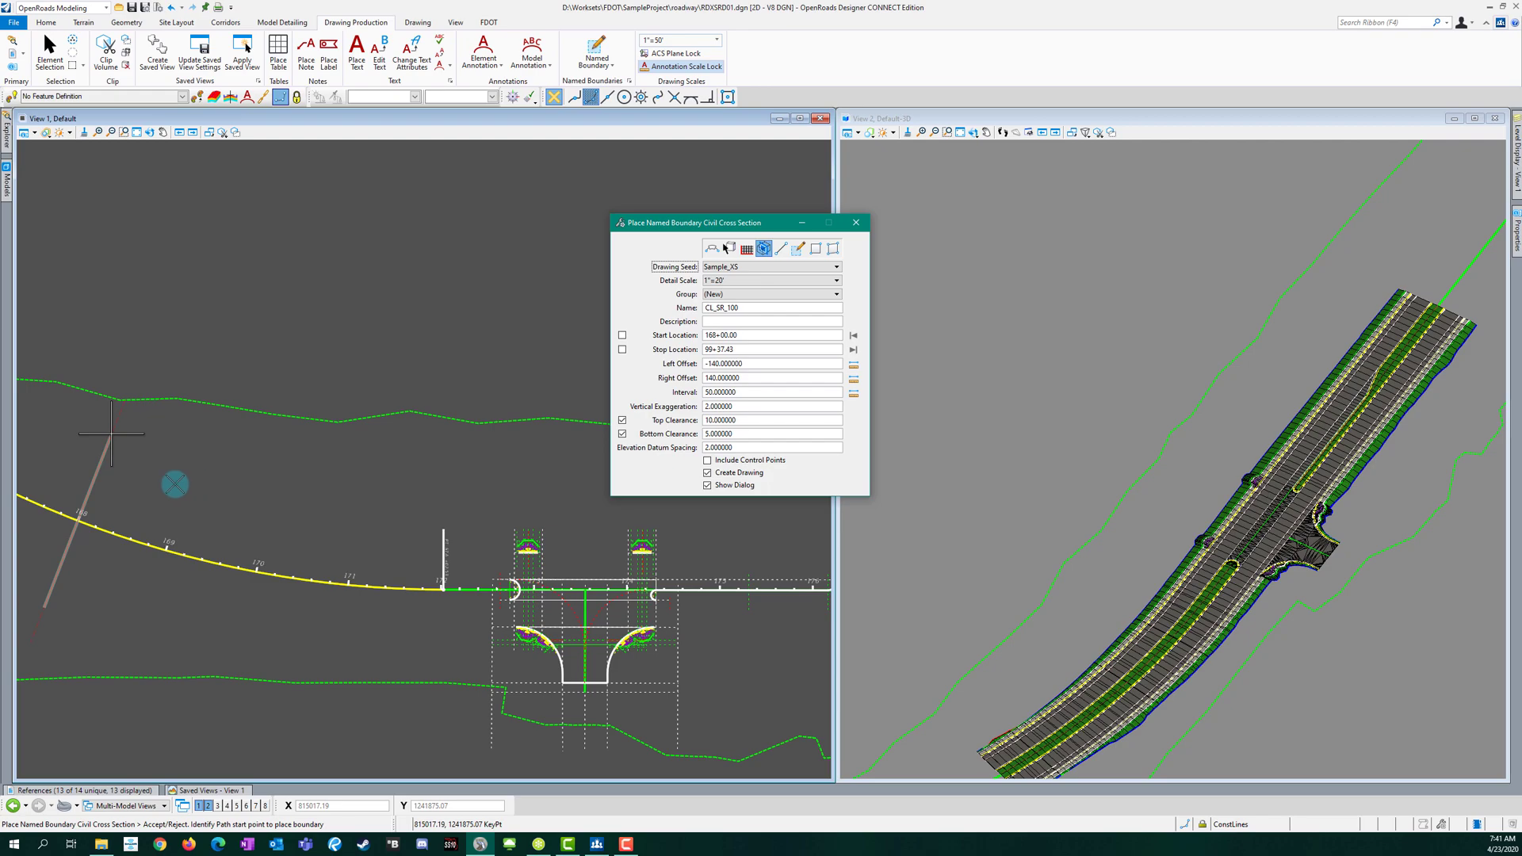
pyautogui.click(210, 482)
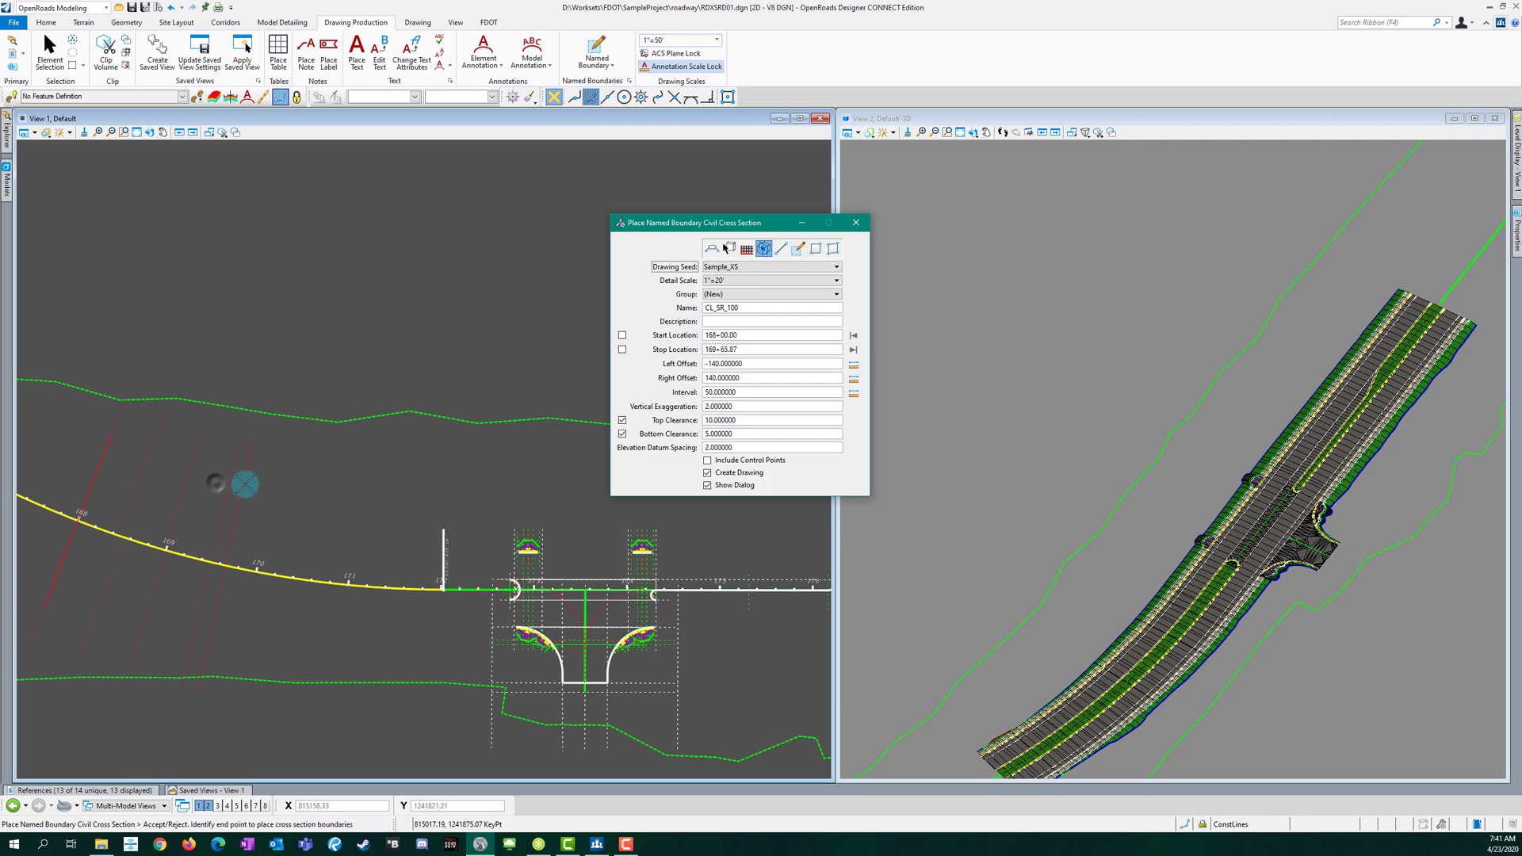
# Step: Place the cross section boundaries at an interval of 100 up to station 178+00, with drawing creation turned off
pyautogui.doubleClick(718, 393)
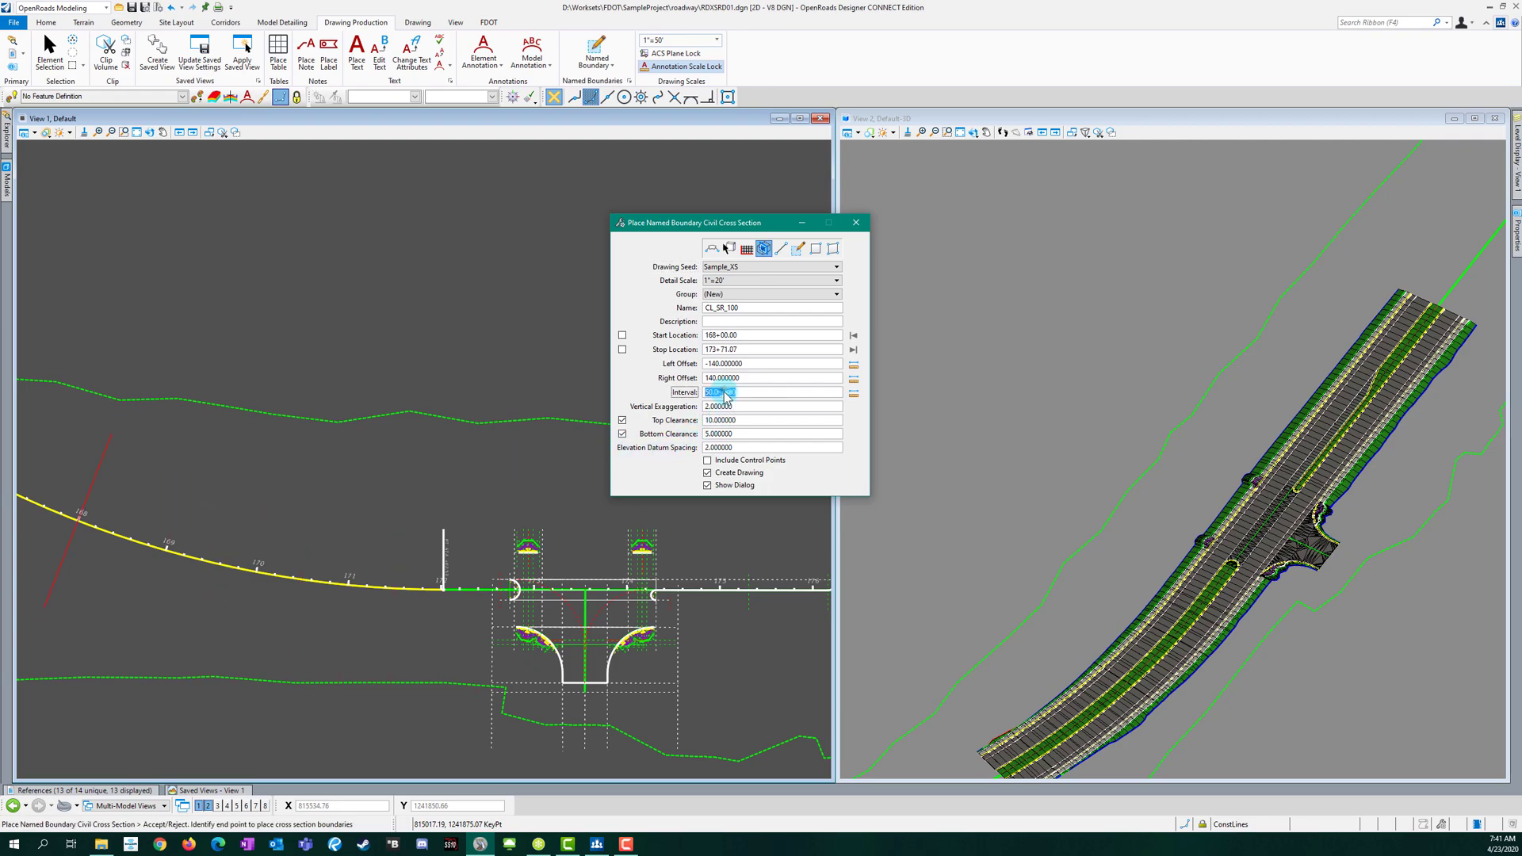
pyautogui.write('100')
pyautogui.press('Tab')
pyautogui.scroll(-2, 255, 485)
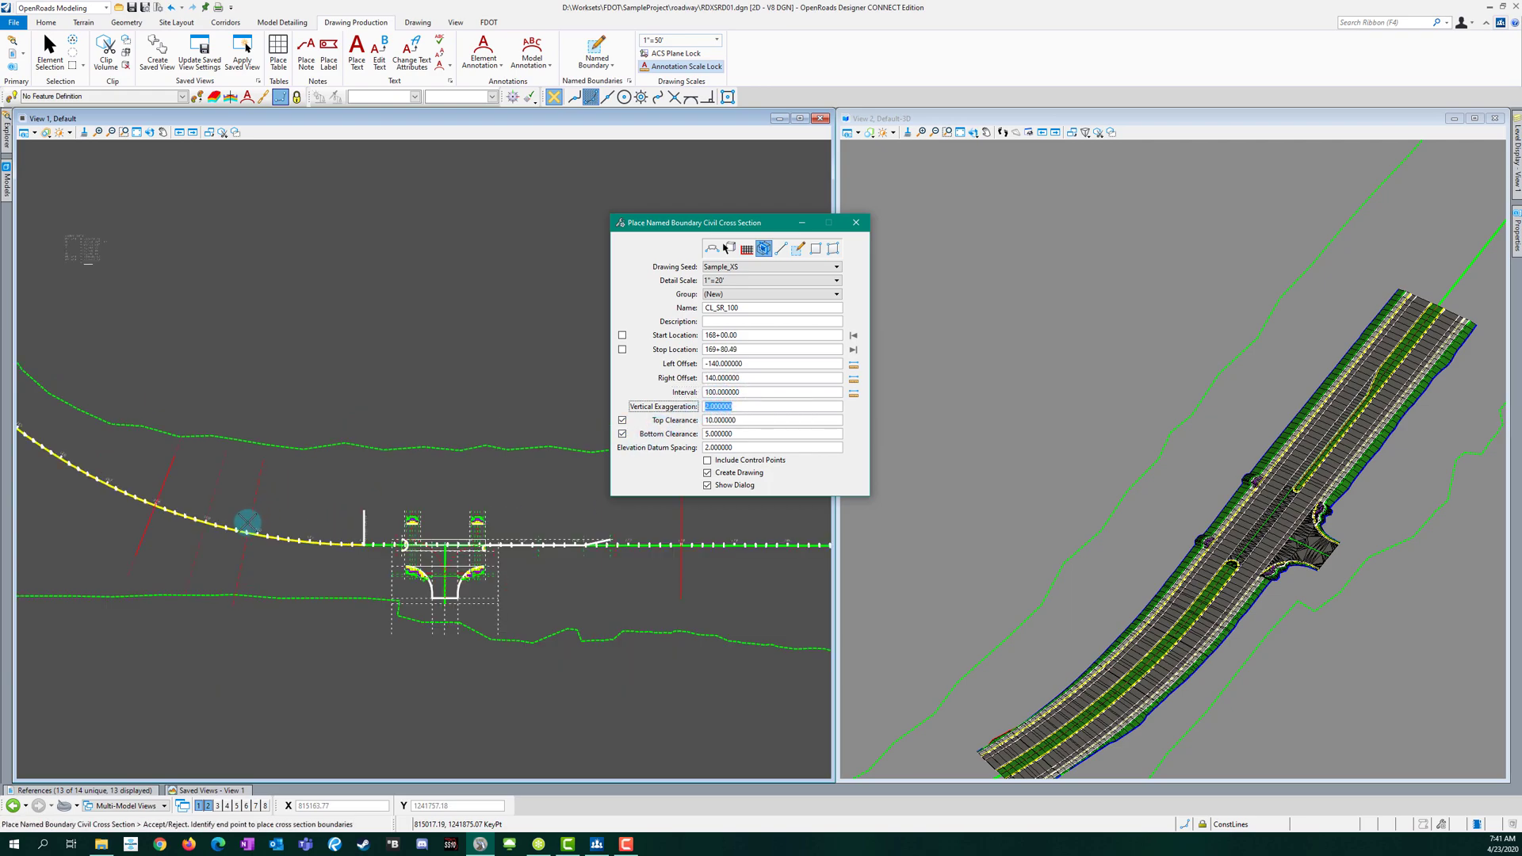
pyautogui.scroll(-2, 247, 521)
pyautogui.scroll(2, 433, 501)
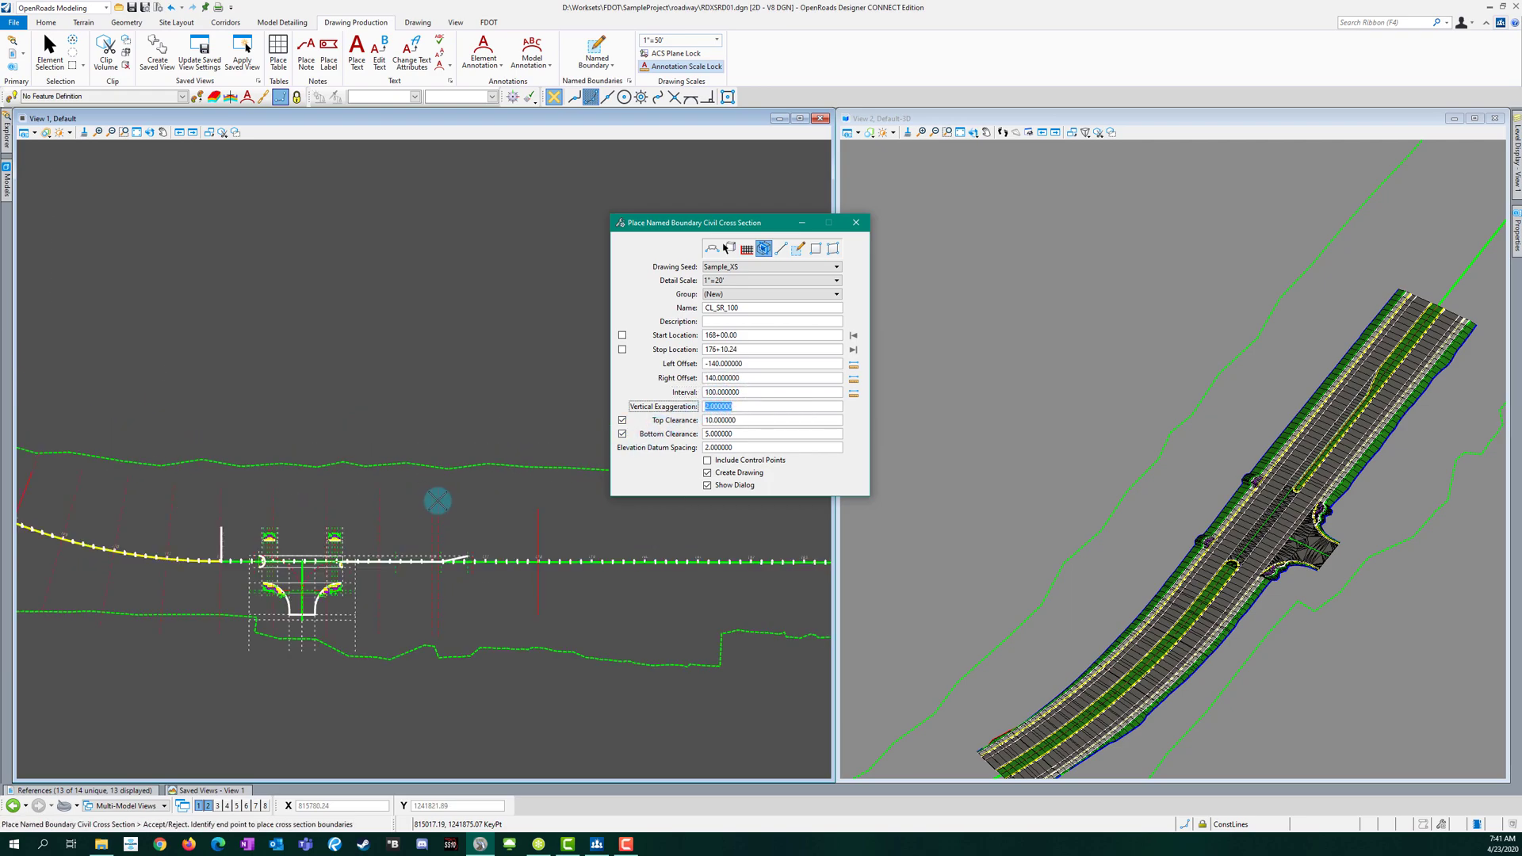
pyautogui.click(507, 509)
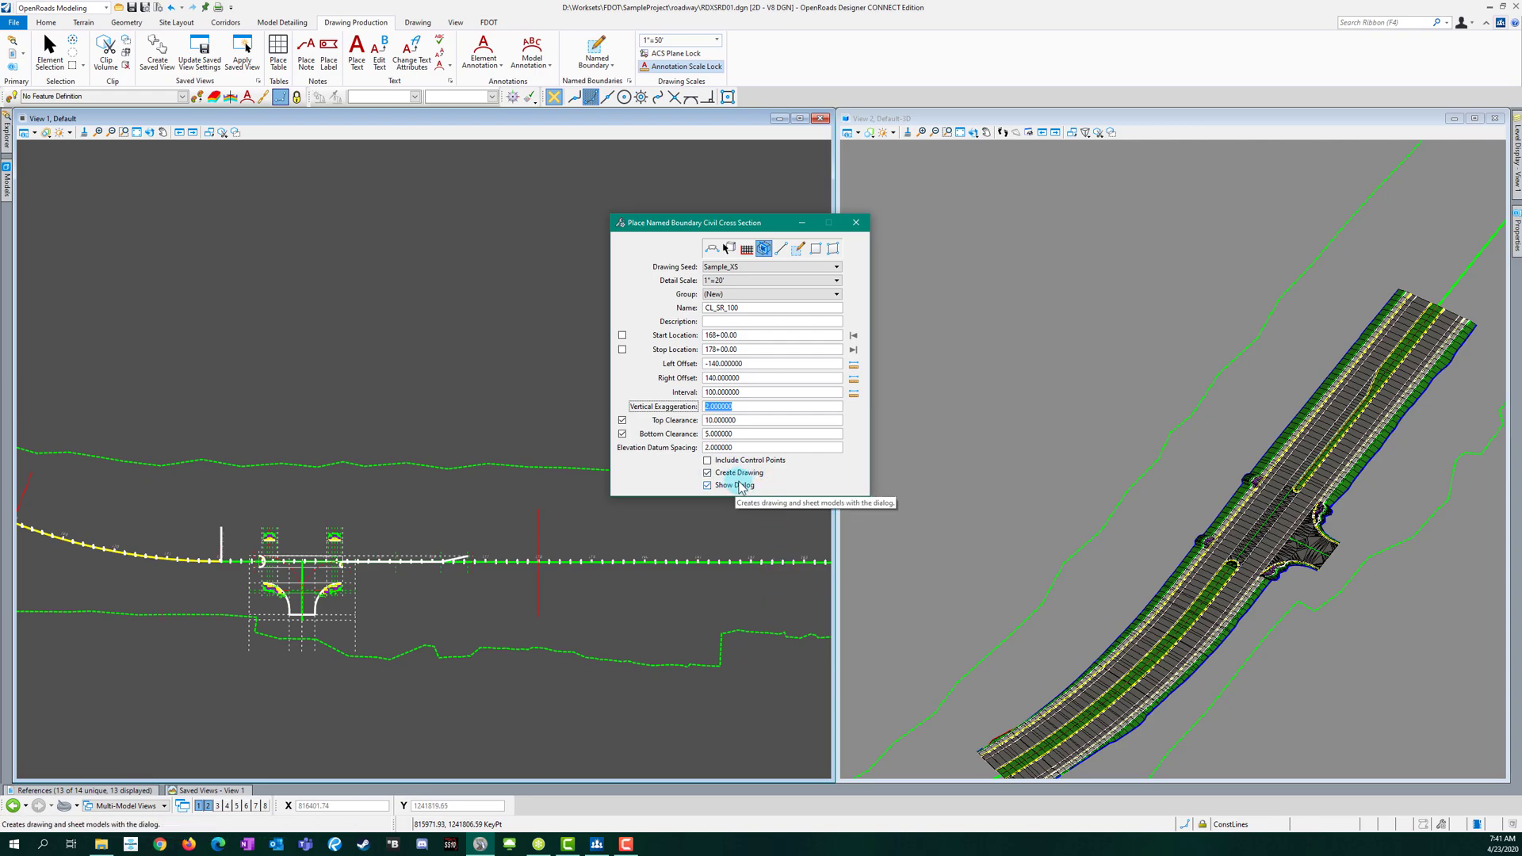
pyautogui.click(707, 473)
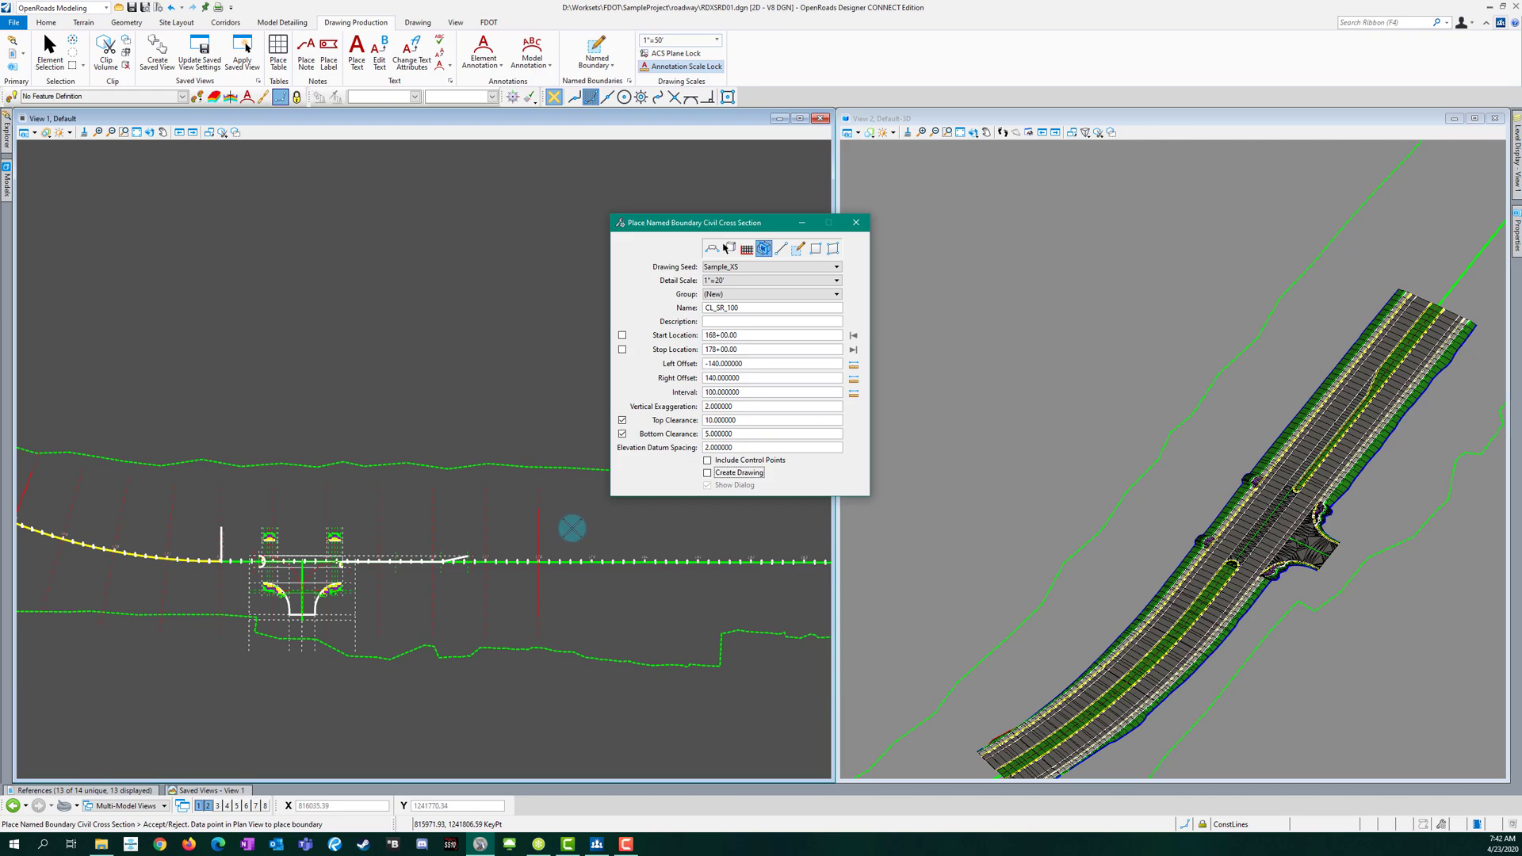
pyautogui.click(571, 528)
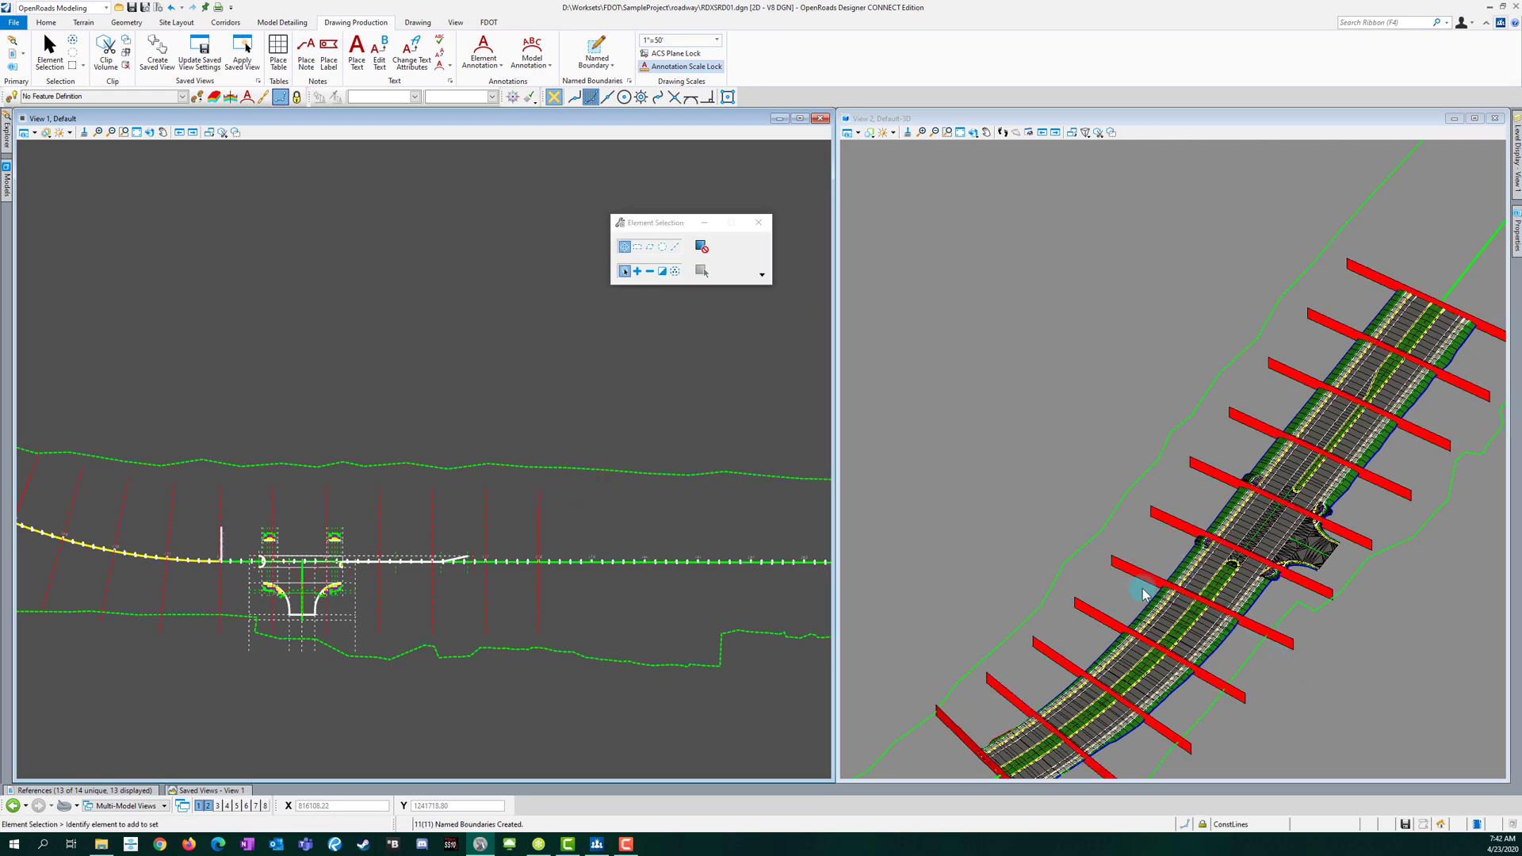
# Step: Open the list of named boundaries and select the CL_SR_100 cross section group
pyautogui.click(629, 82)
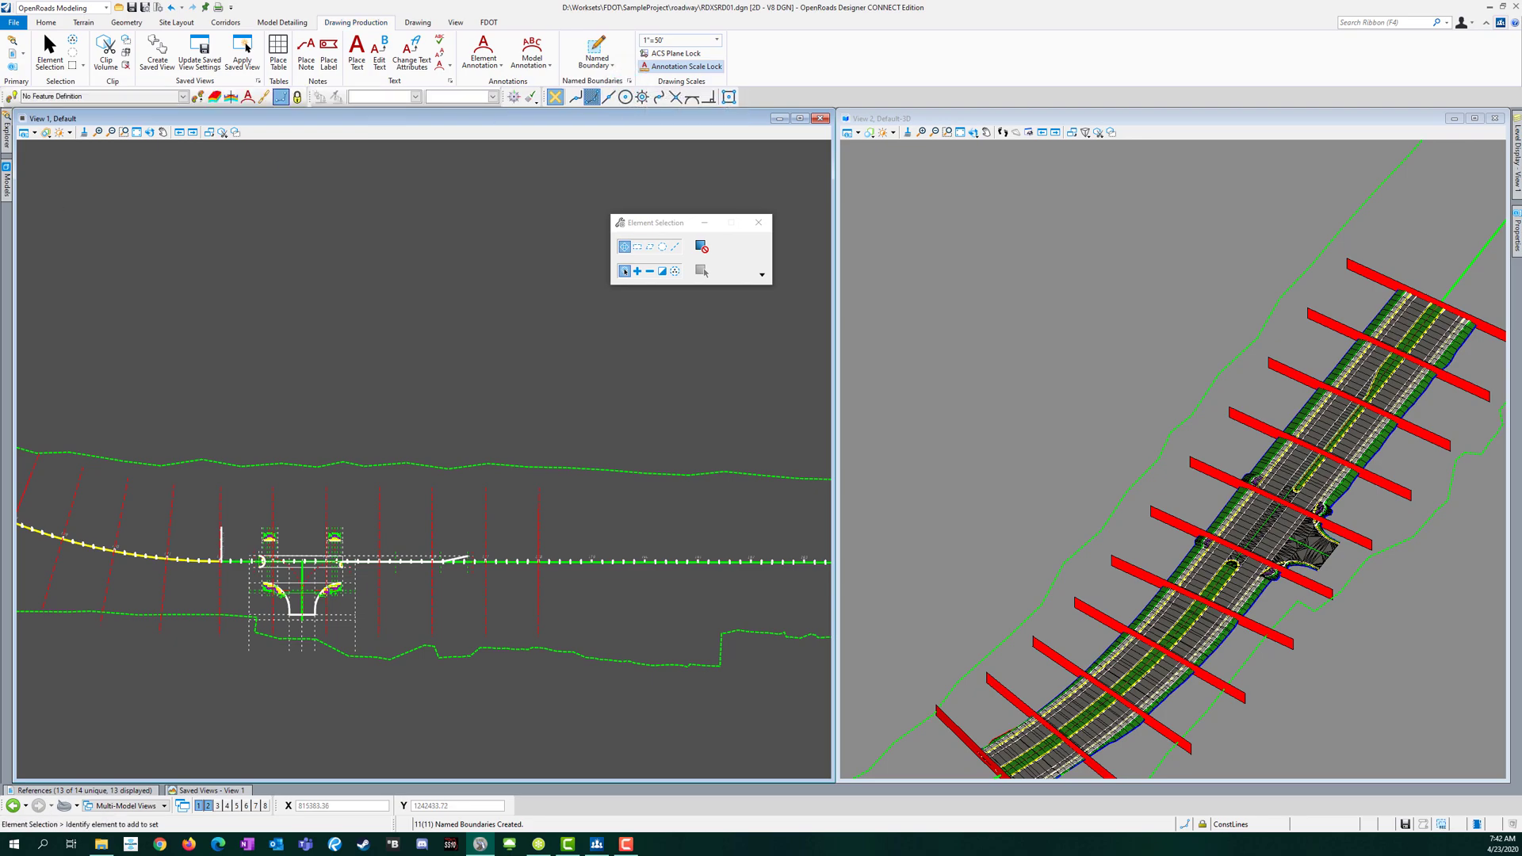
pyautogui.moveTo(779, 396); pyautogui.dragTo(709, 241)
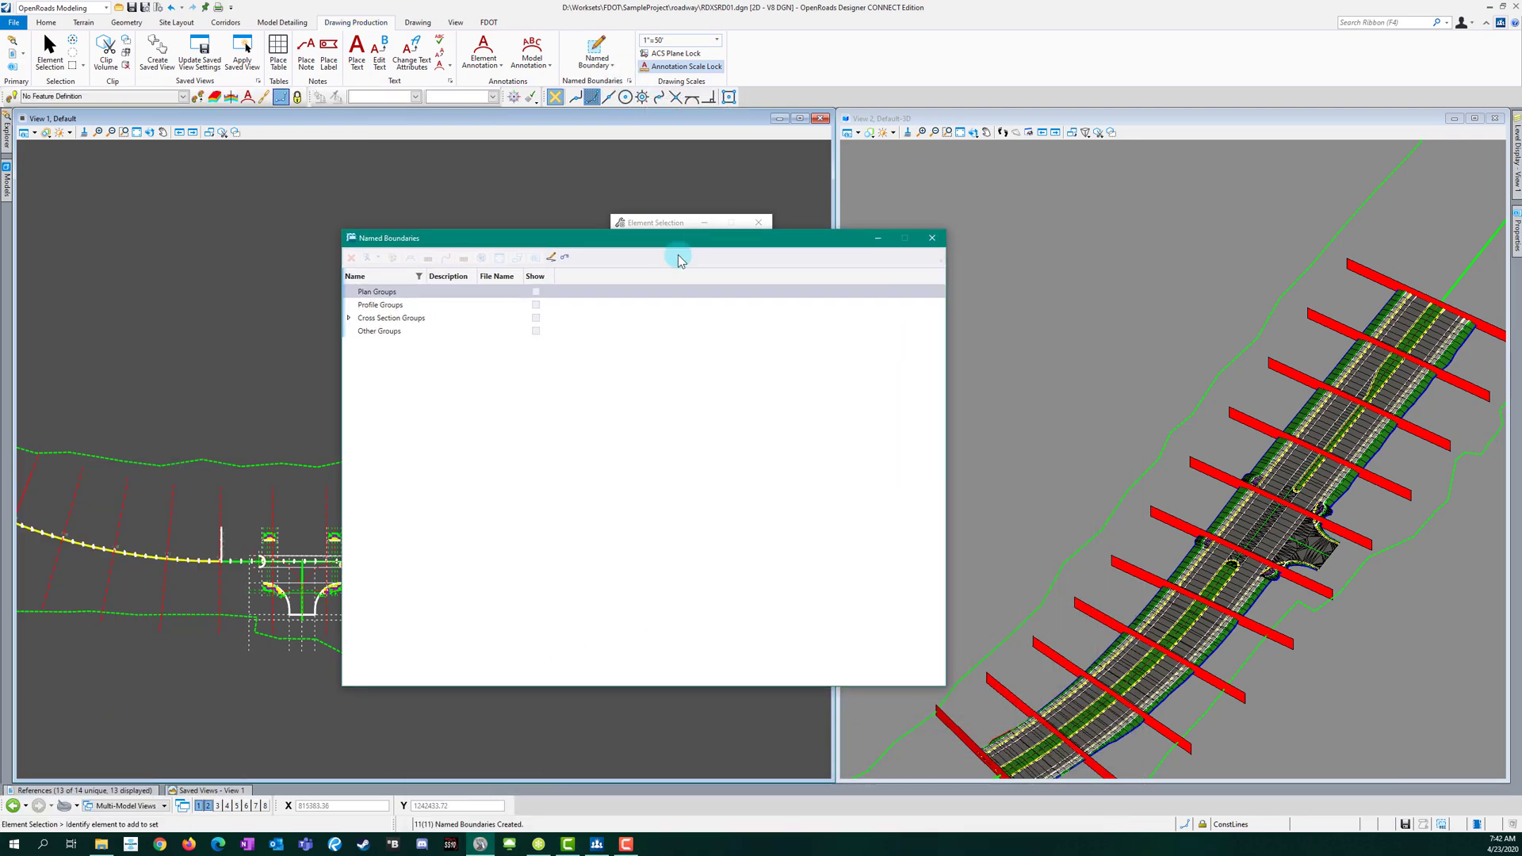
pyautogui.click(349, 319)
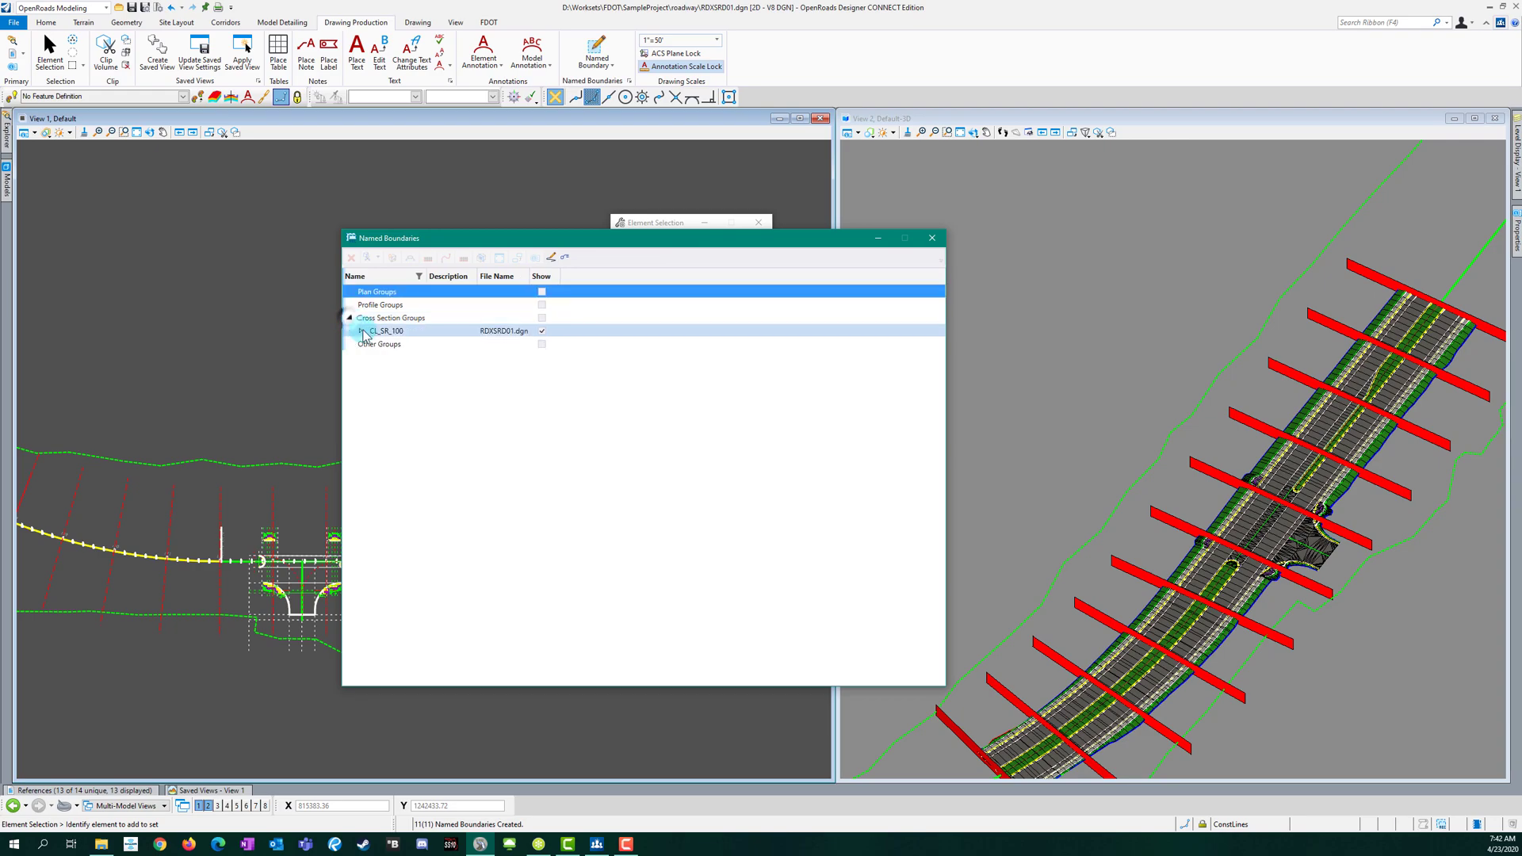
pyautogui.click(361, 332)
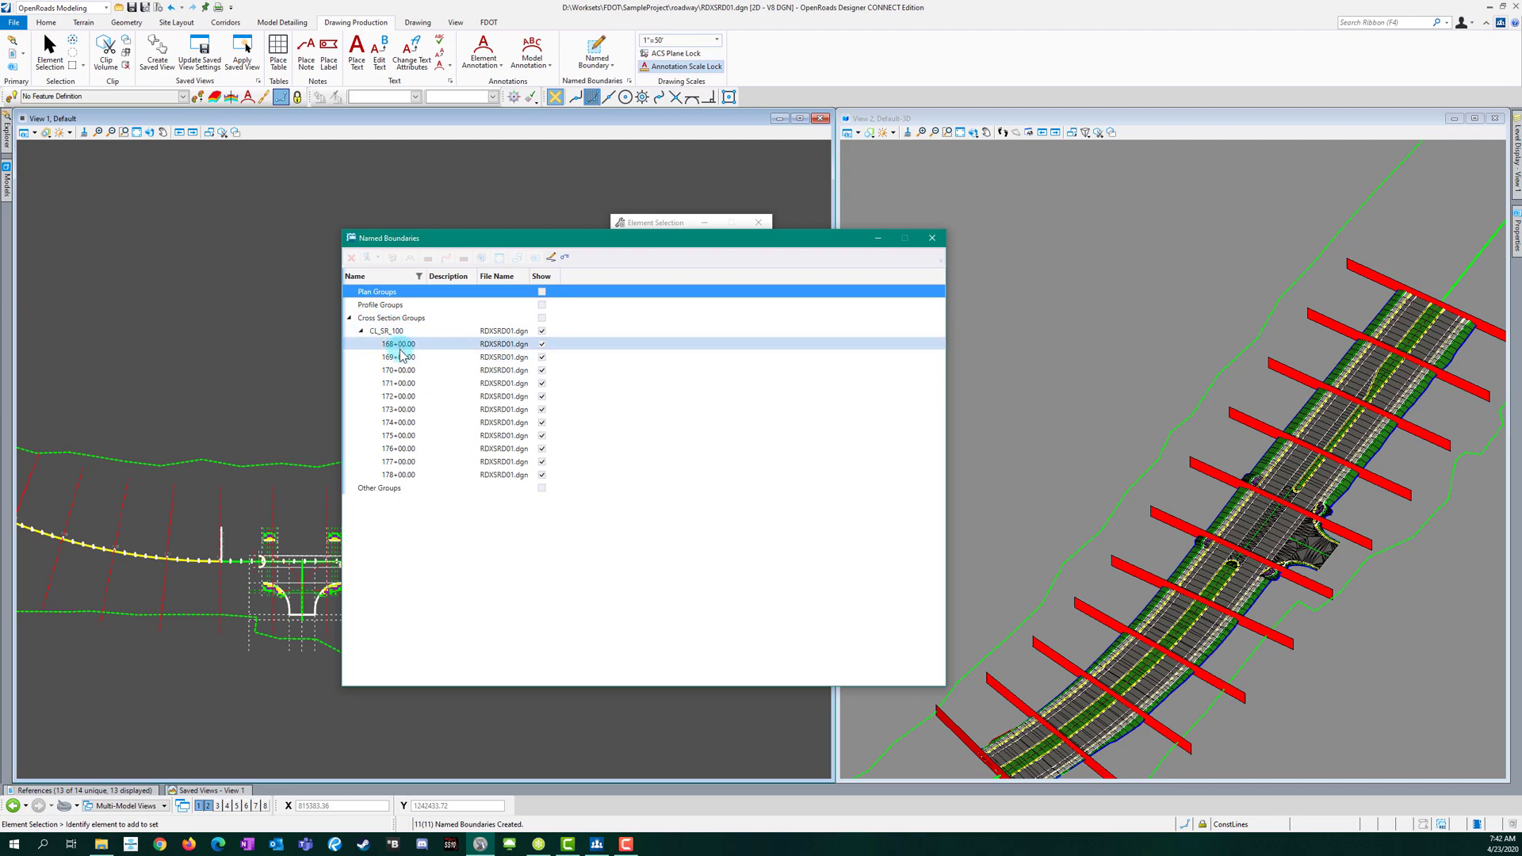
pyautogui.click(444, 332)
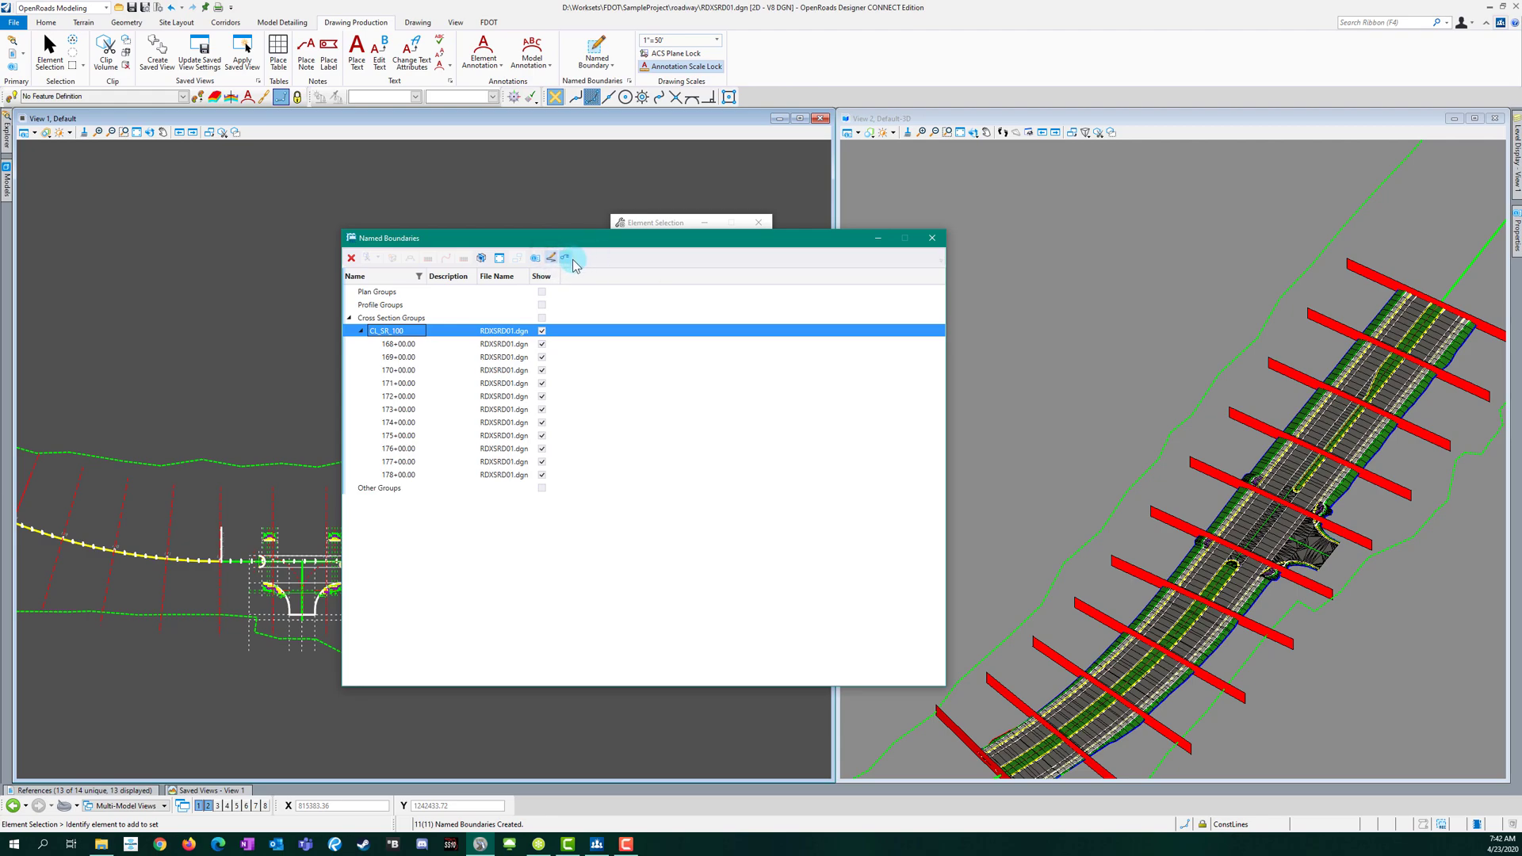
# Step: Create the cross section drawings and sheets for the group with the XS Annotation group and the Sample_XS drawing boundary
pyautogui.click(480, 260)
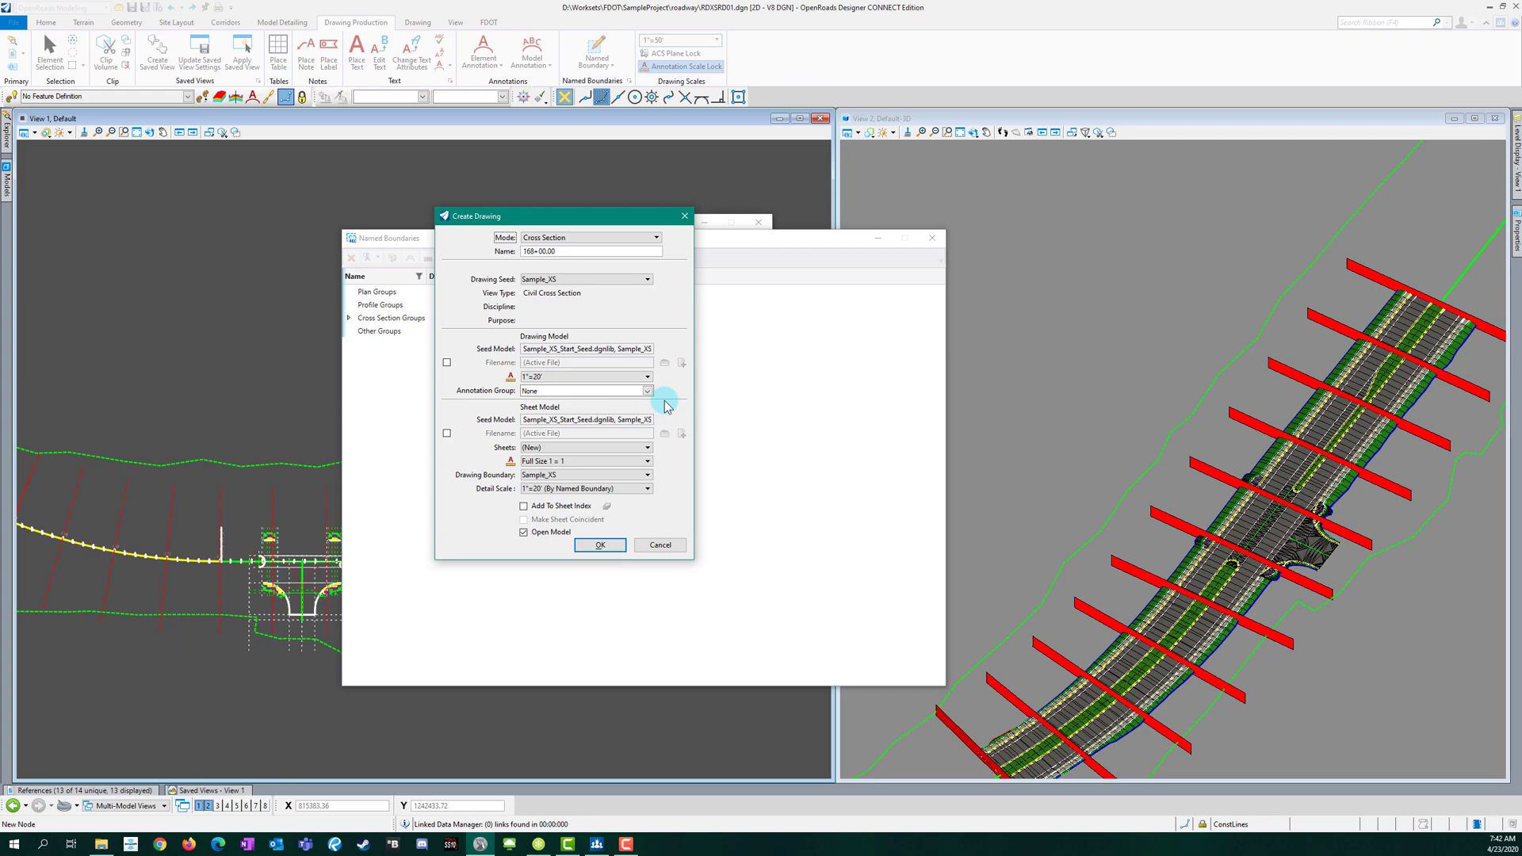
pyautogui.moveTo(464, 222); pyautogui.dragTo(500, 246)
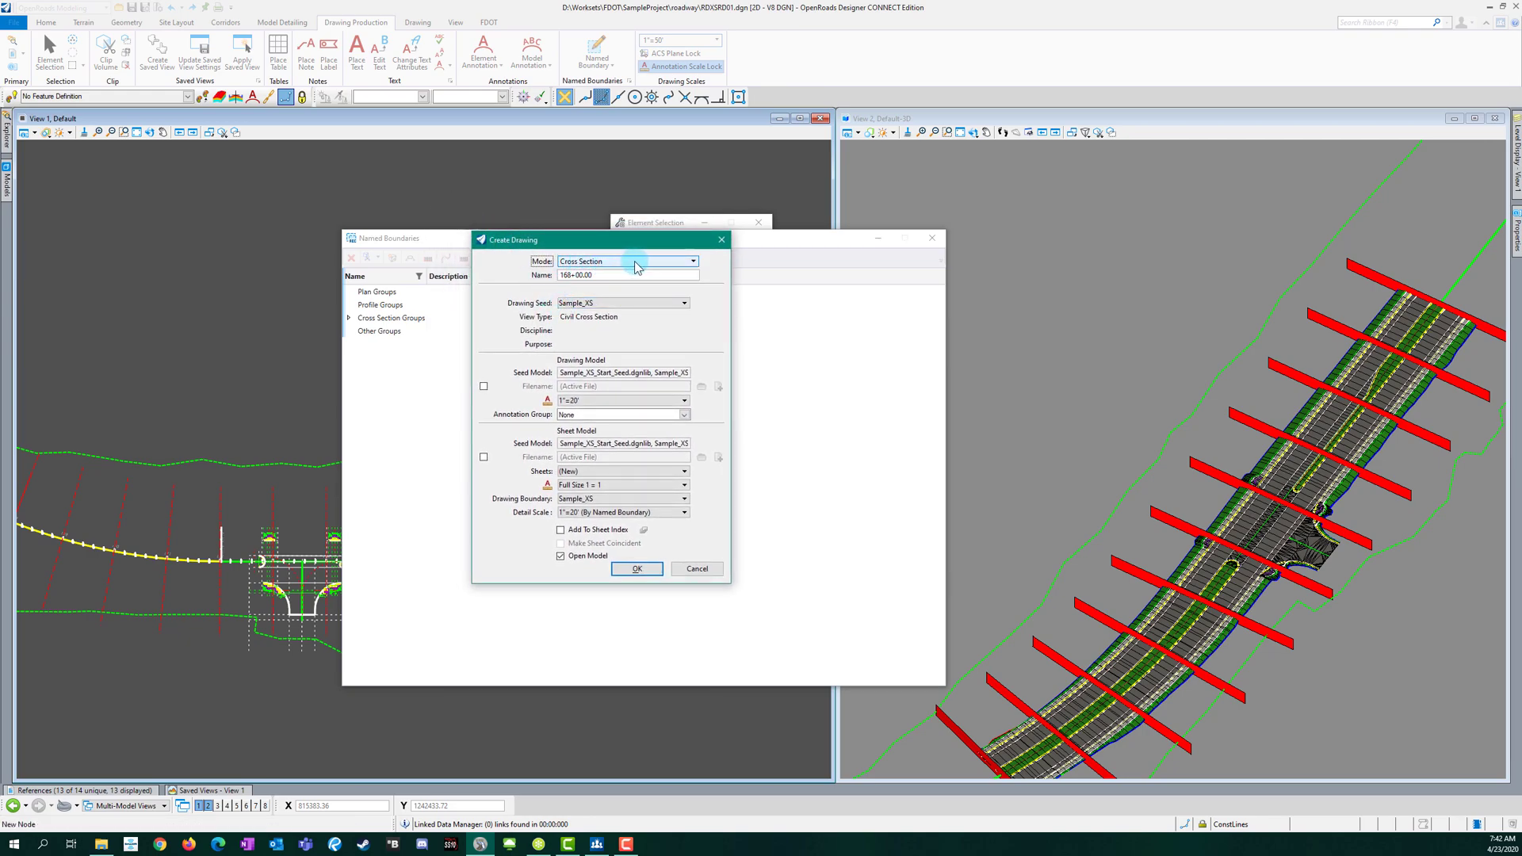
pyautogui.click(578, 278)
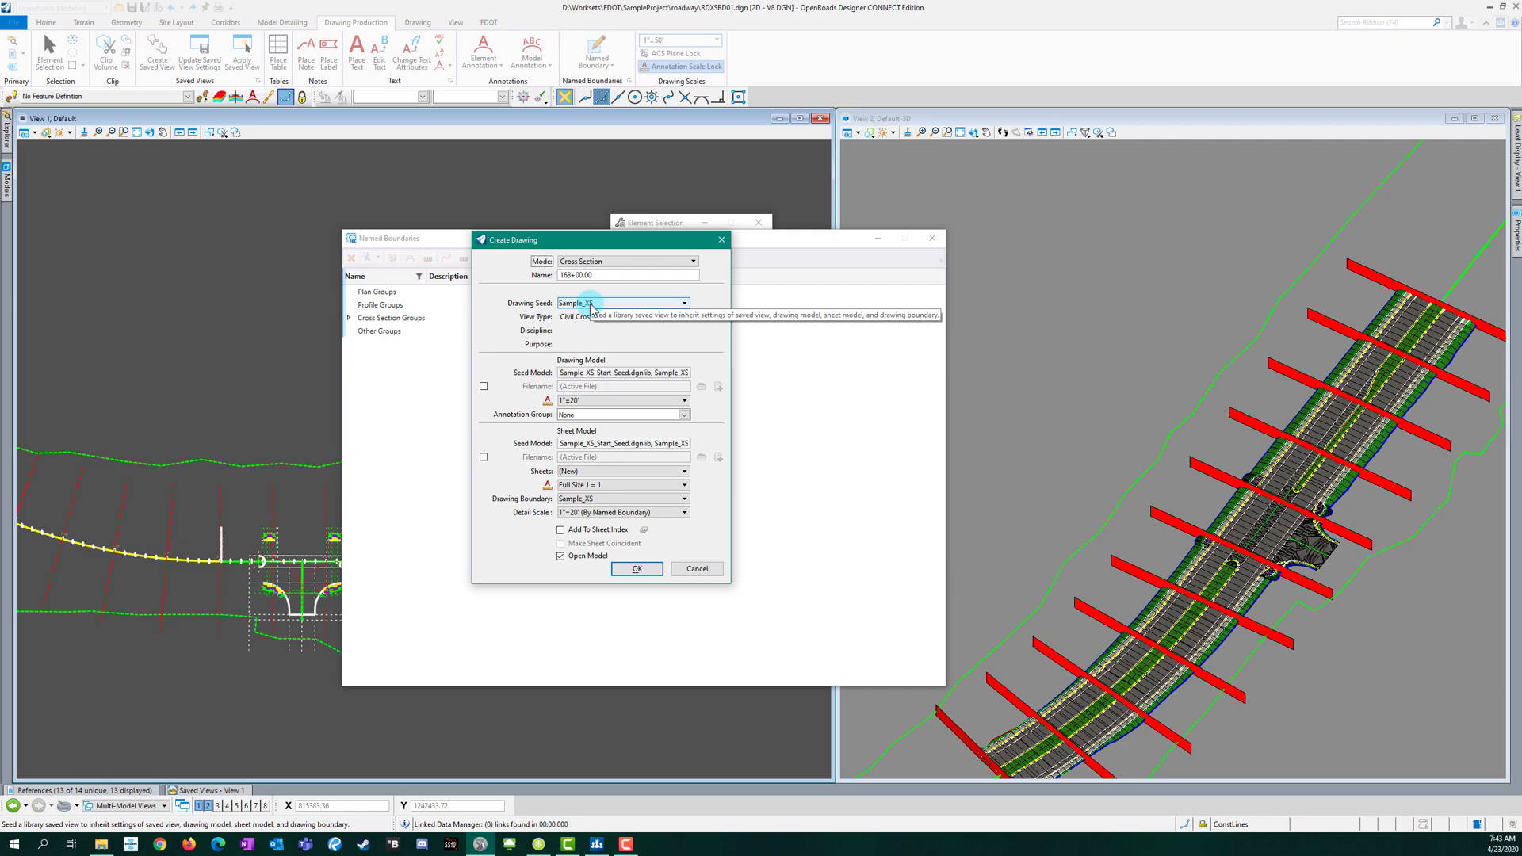
pyautogui.click(684, 414)
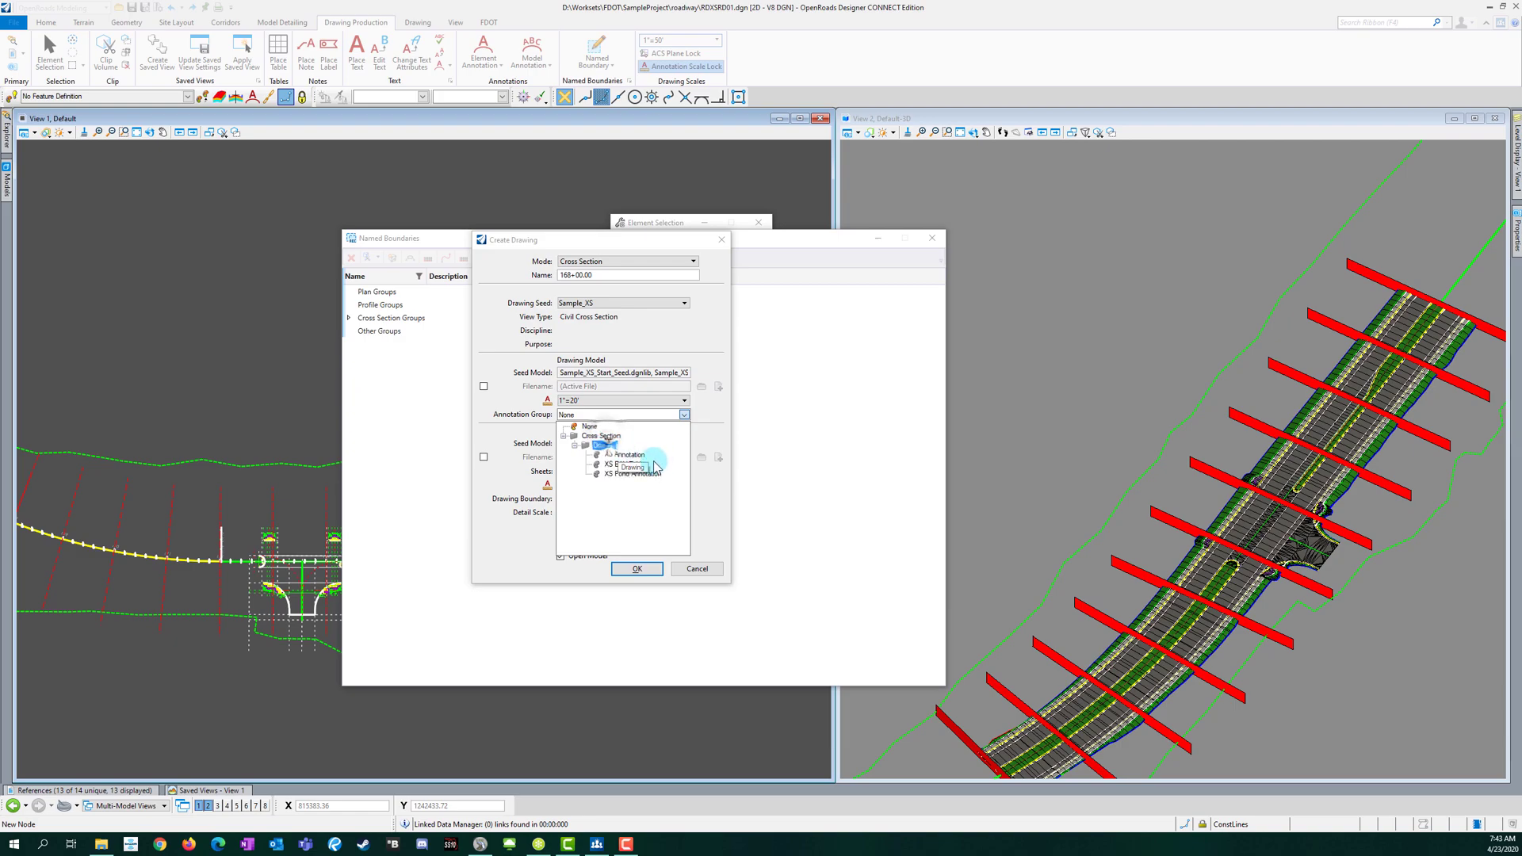
pyautogui.click(644, 455)
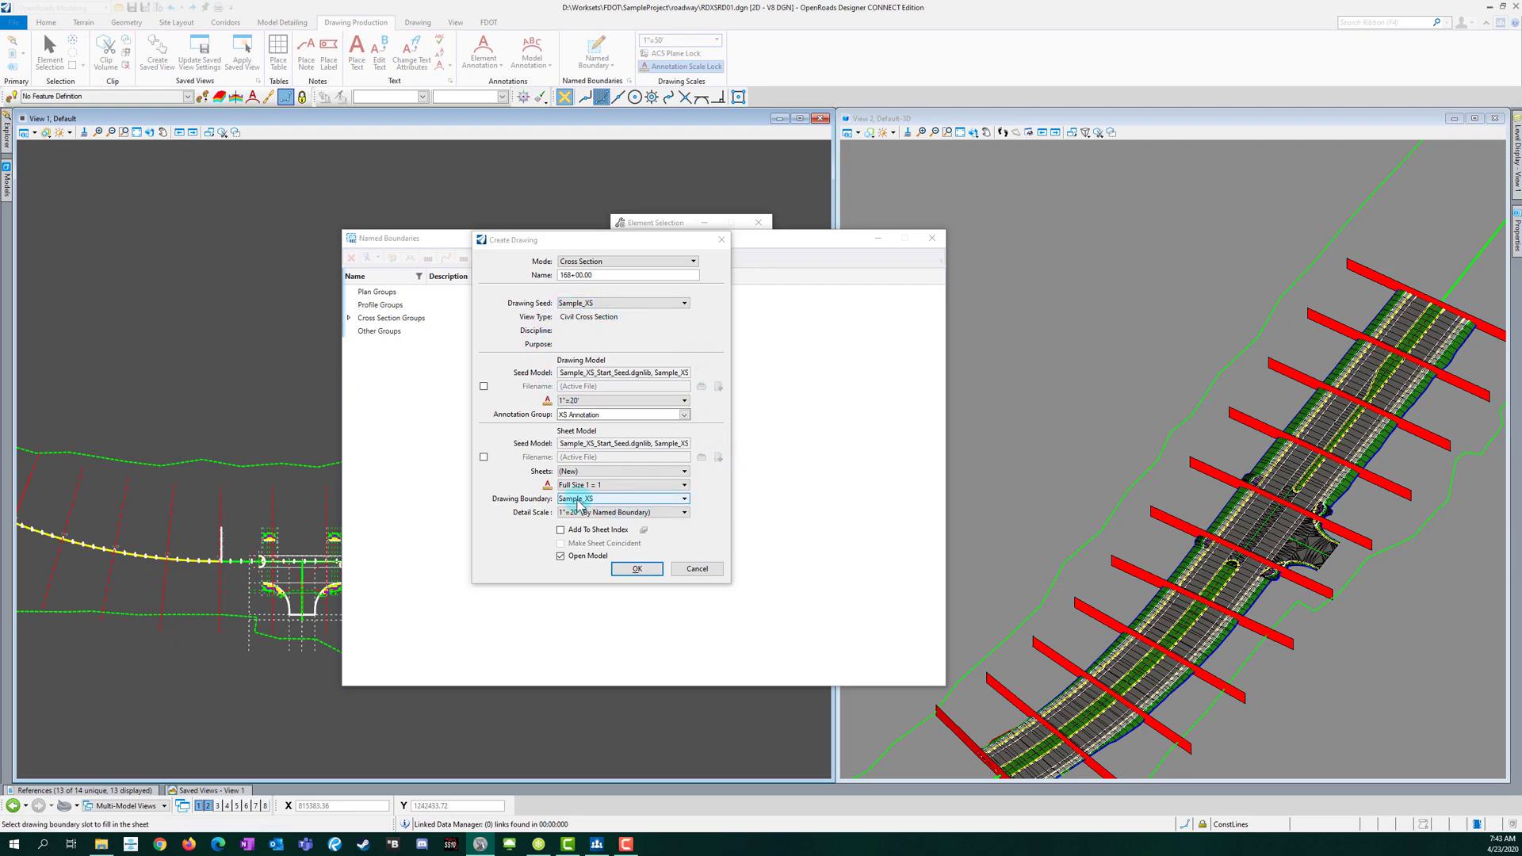
pyautogui.click(605, 501)
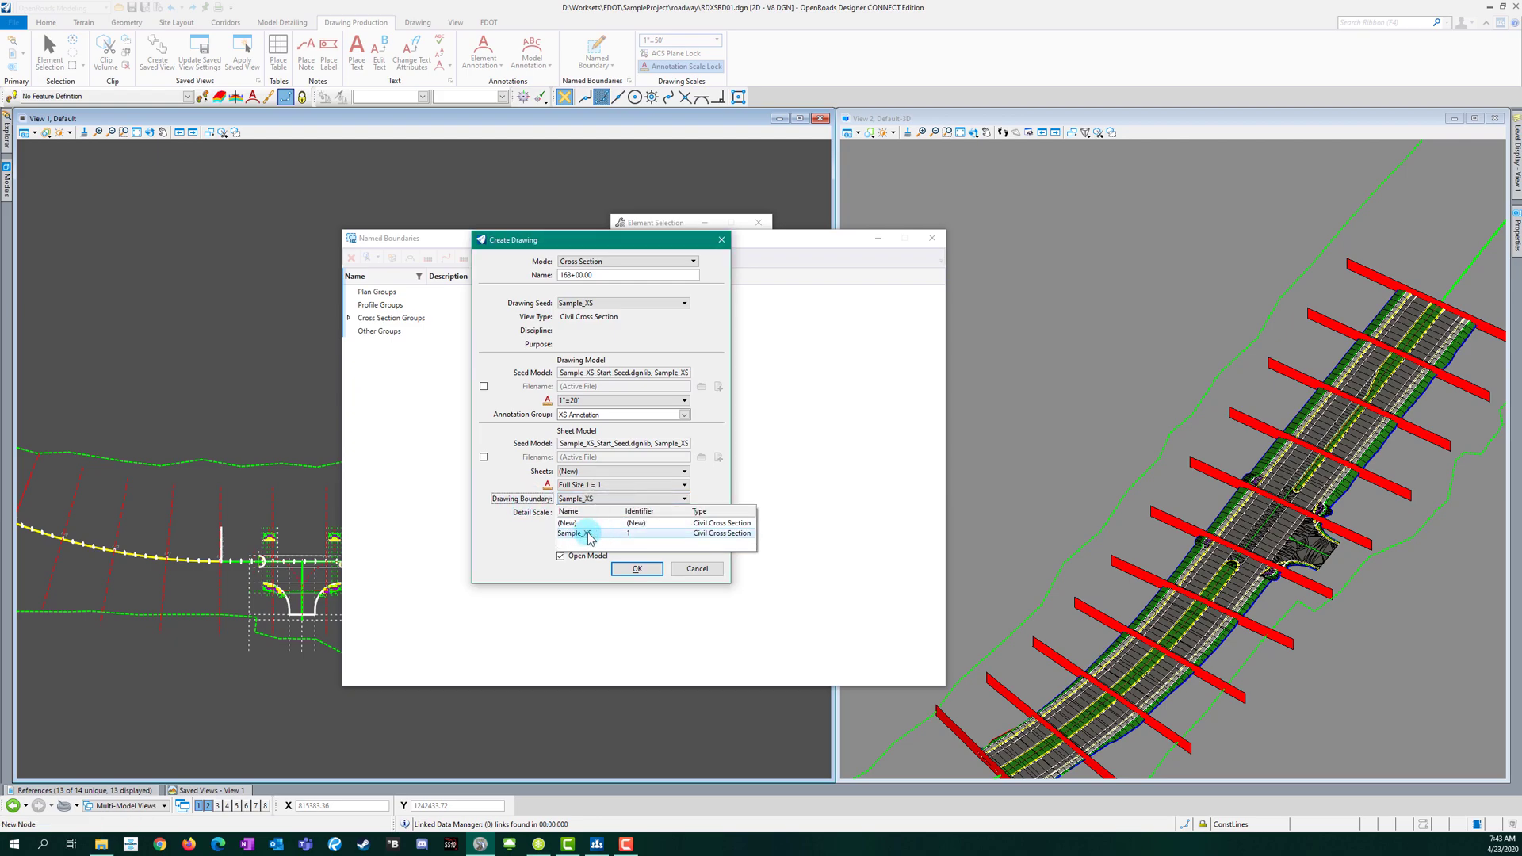
pyautogui.click(584, 535)
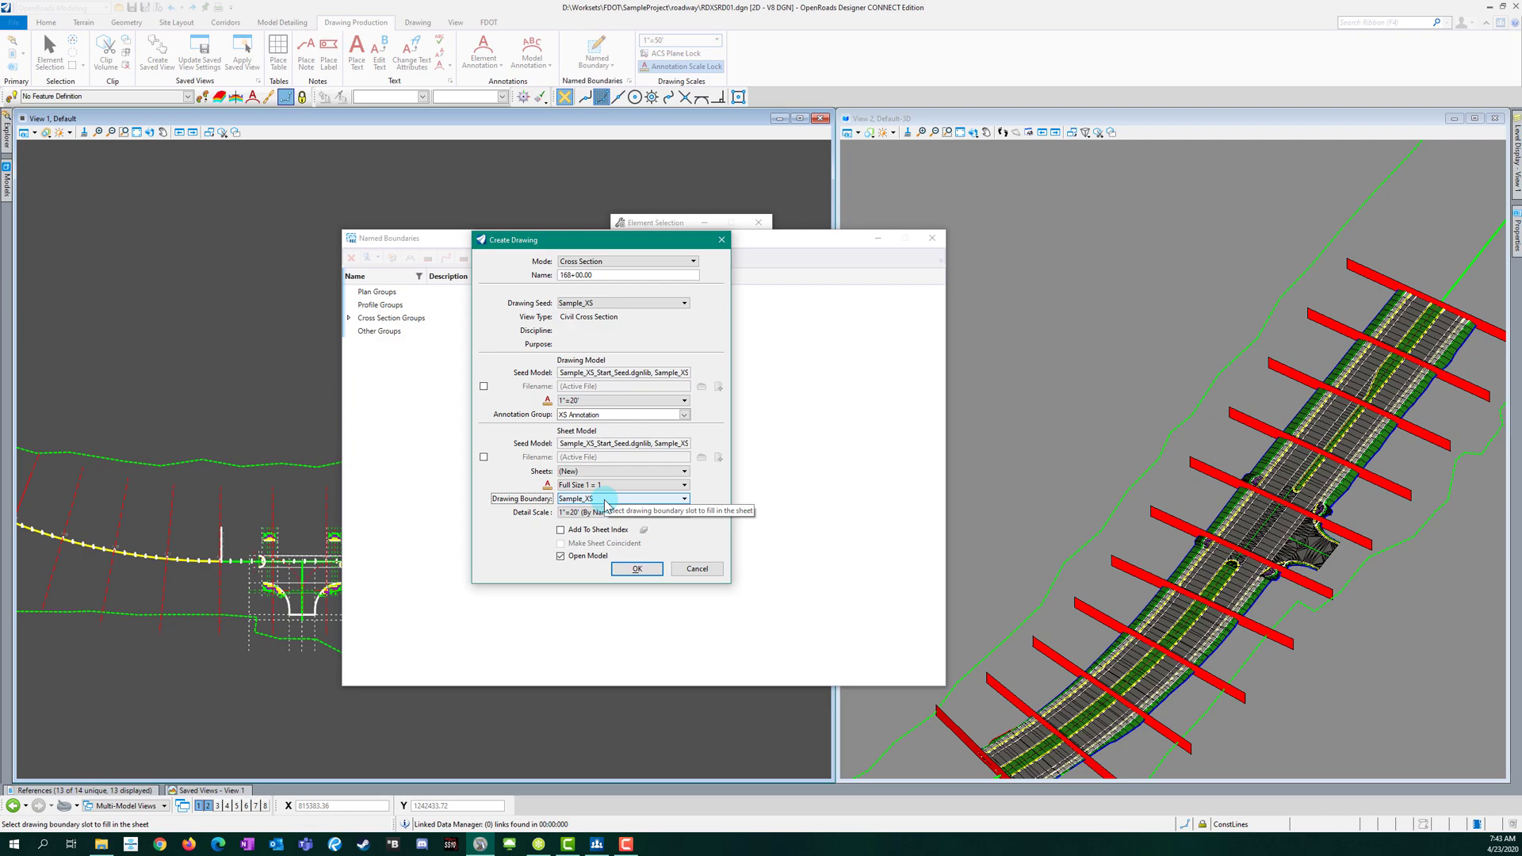
pyautogui.click(643, 571)
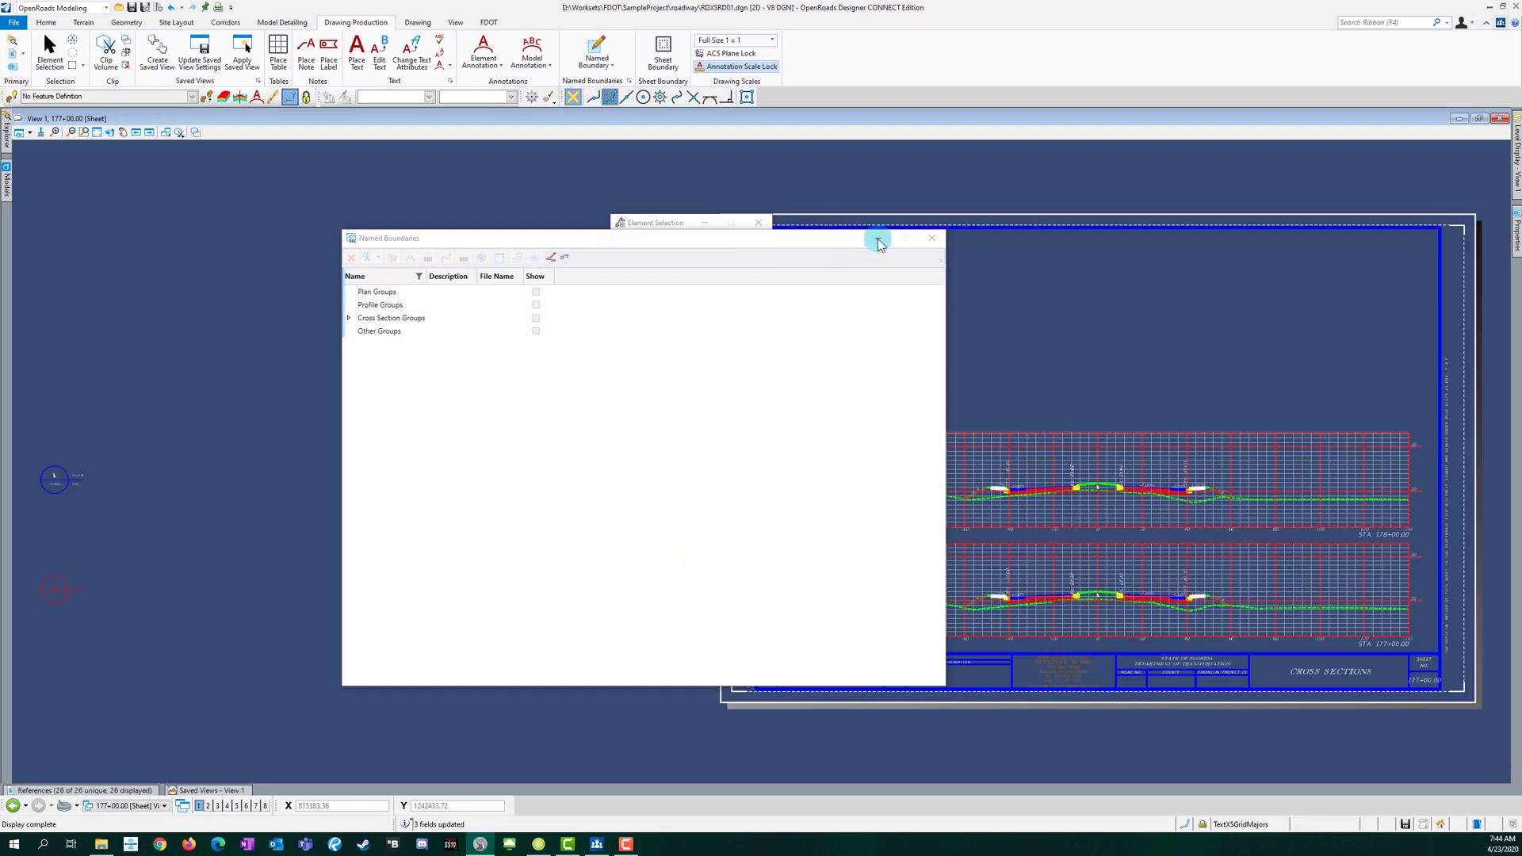
pyautogui.click(933, 238)
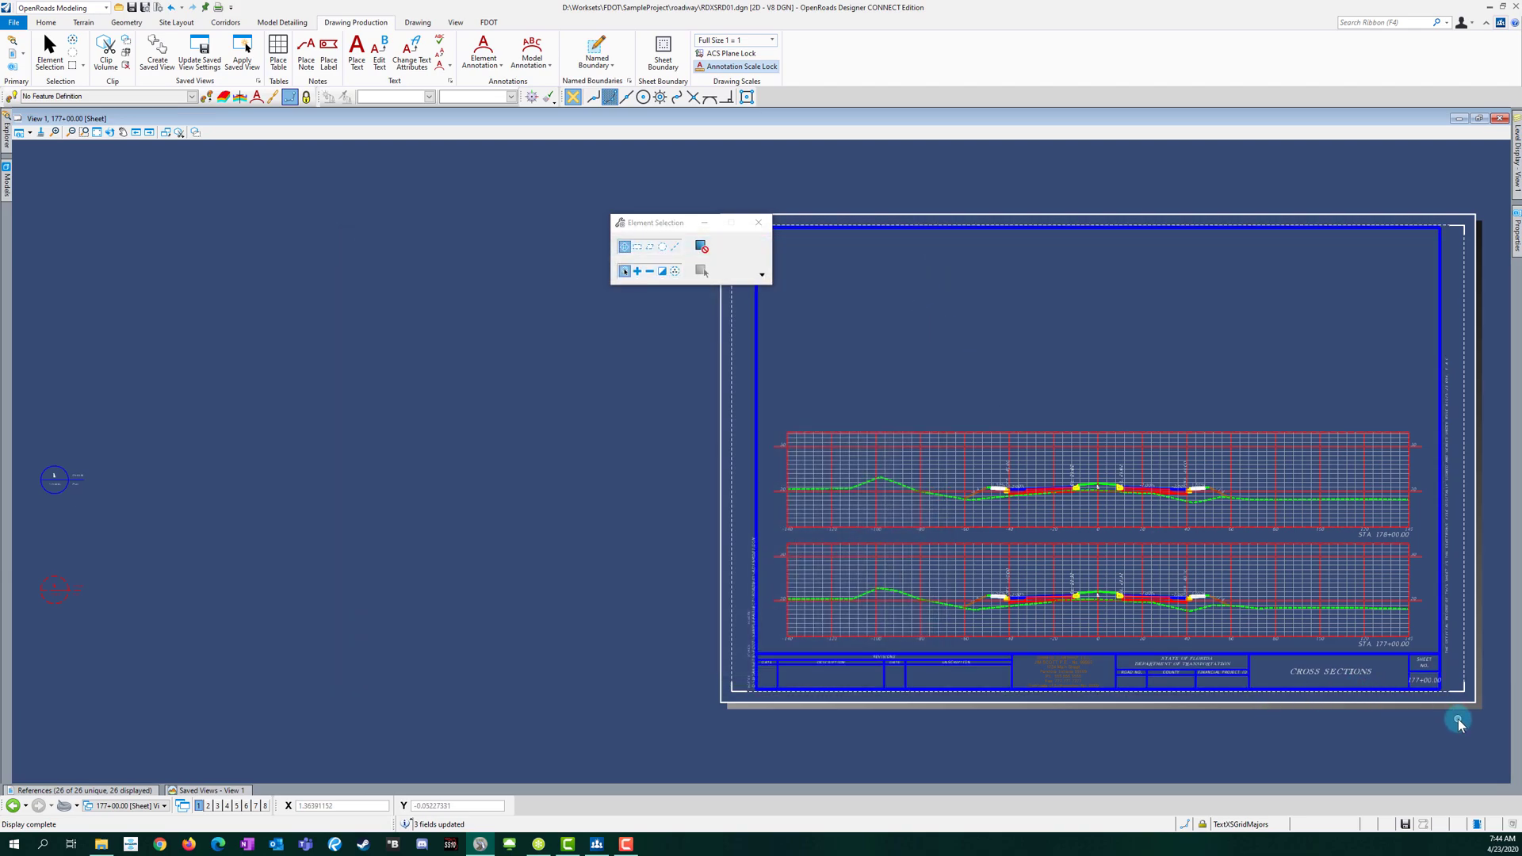
# Step: Examine the cross sections on the 177+00 sheet, and open the 174+00 drawing model to inspect its annotations
pyautogui.scroll(3, 1142, 611)
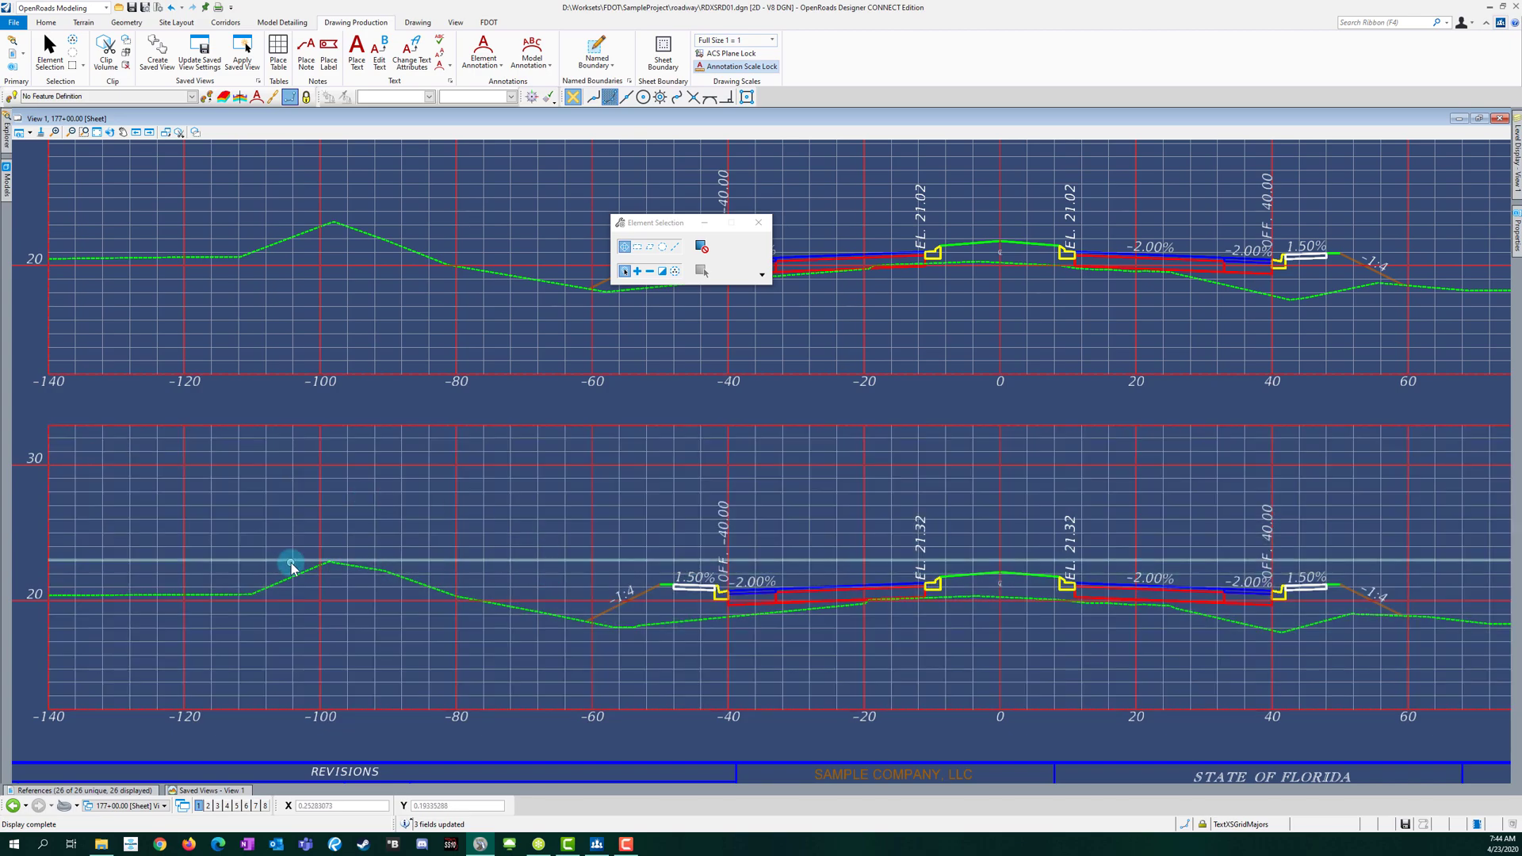
pyautogui.scroll(-2, 297, 567)
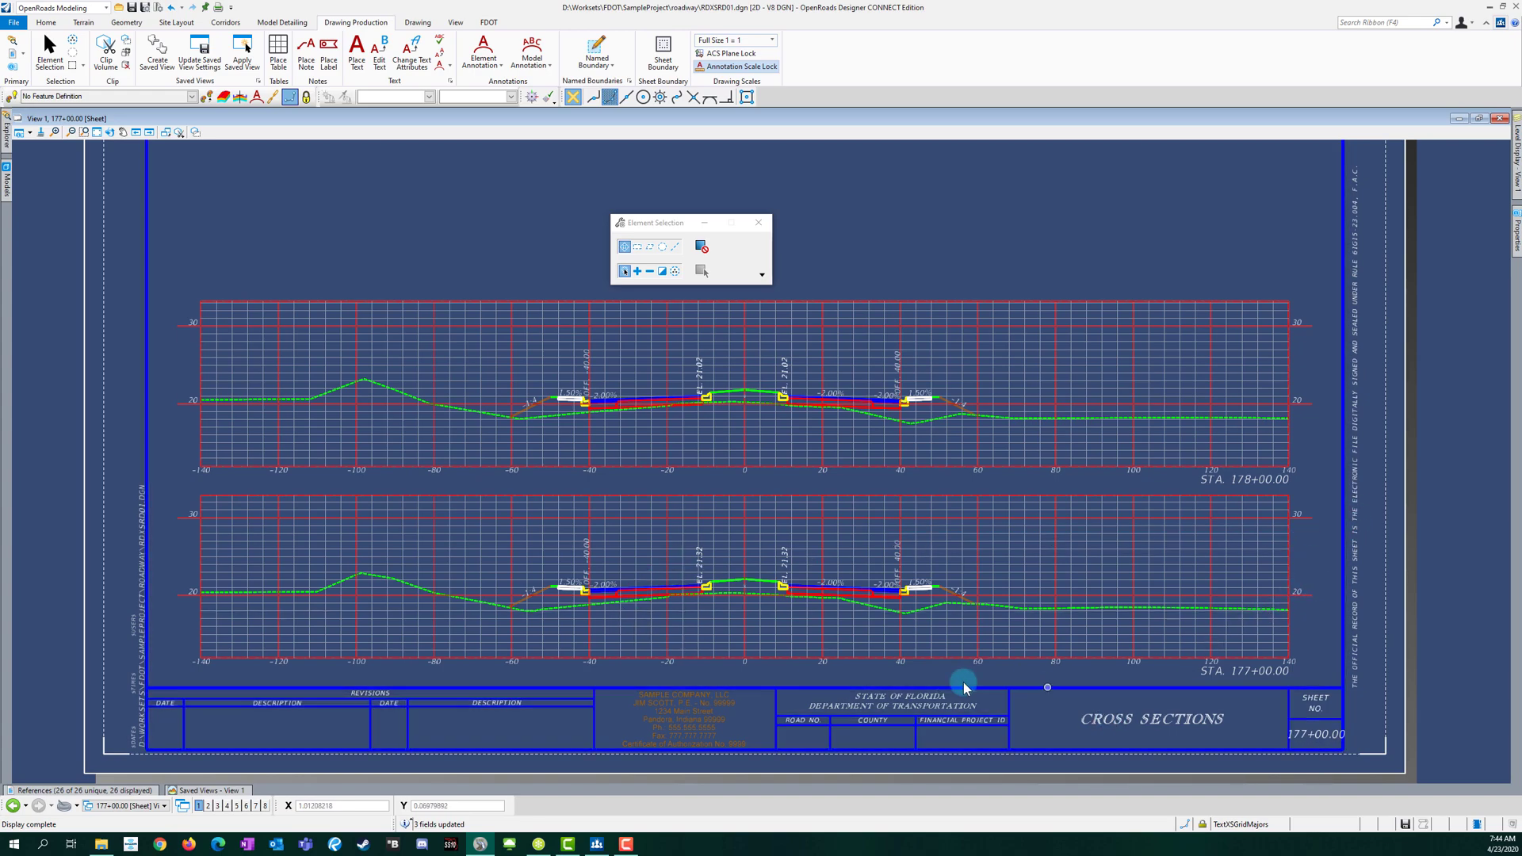
pyautogui.scroll(-2, 722, 661)
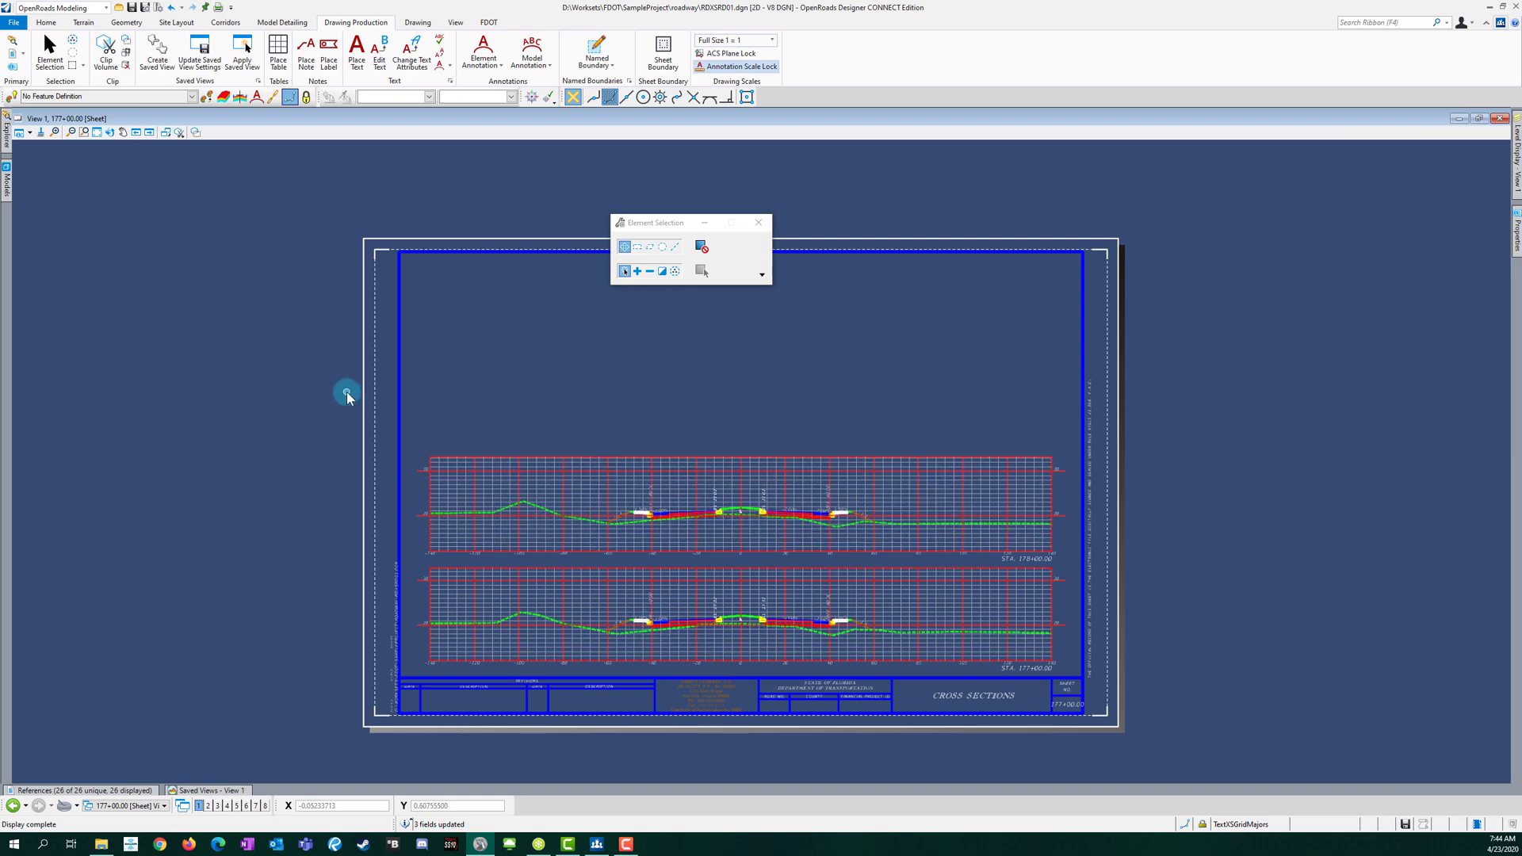
pyautogui.click(162, 806)
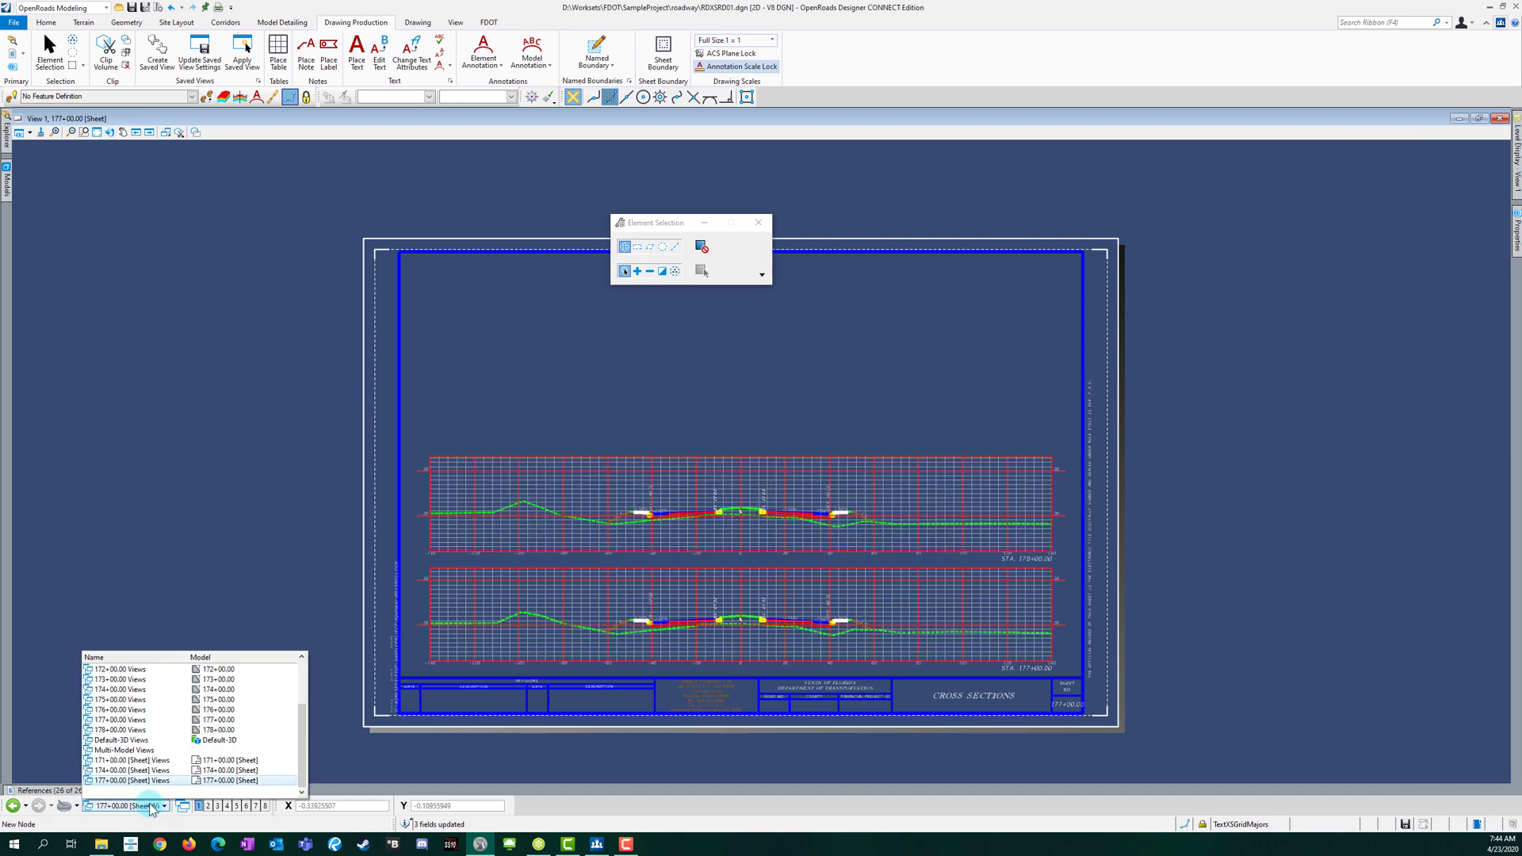
pyautogui.click(130, 690)
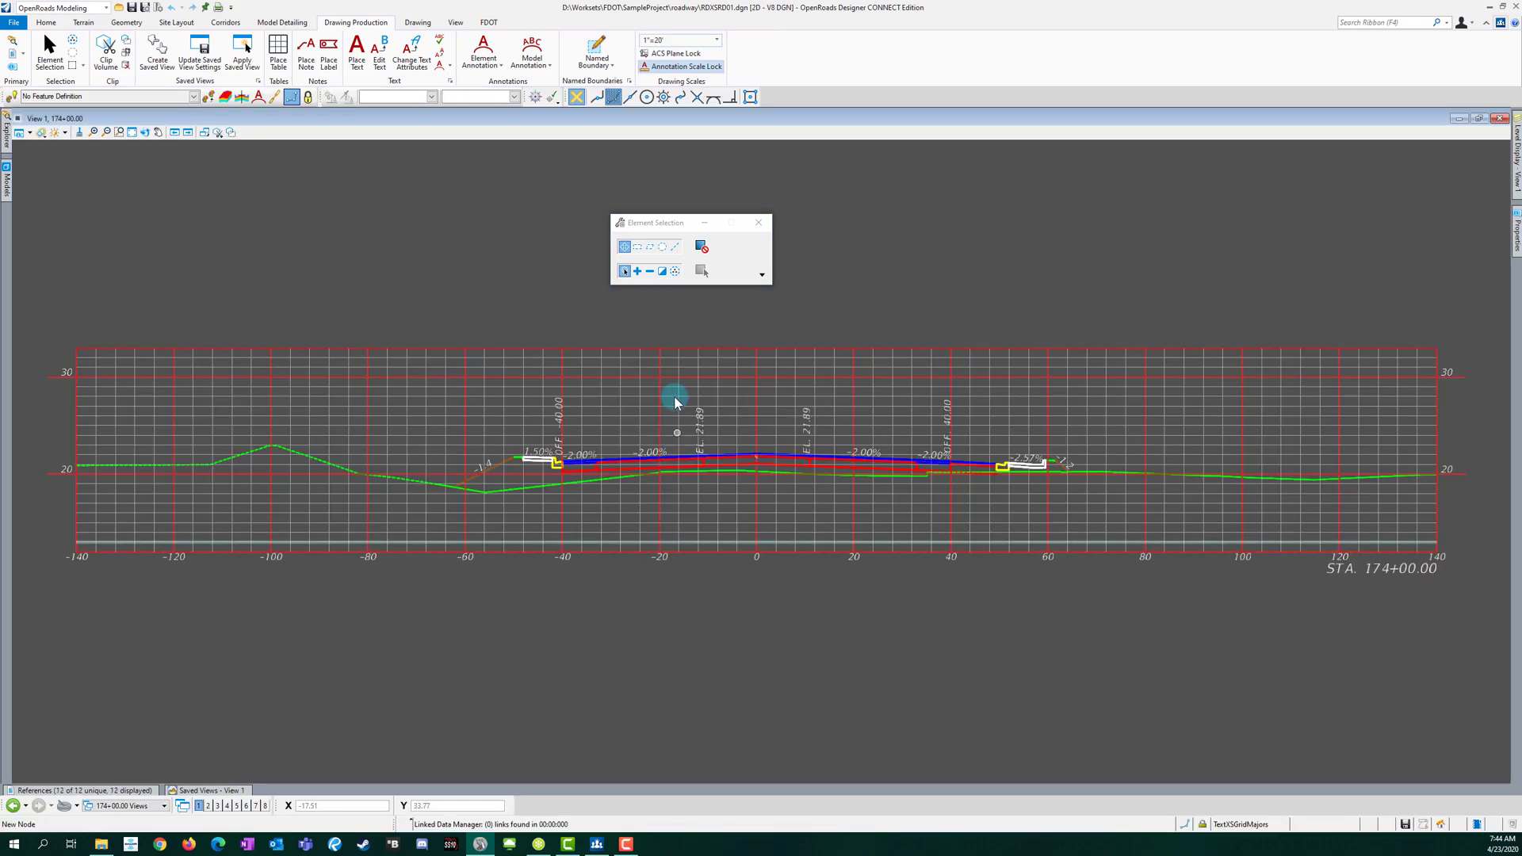
pyautogui.scroll(2, 676, 404)
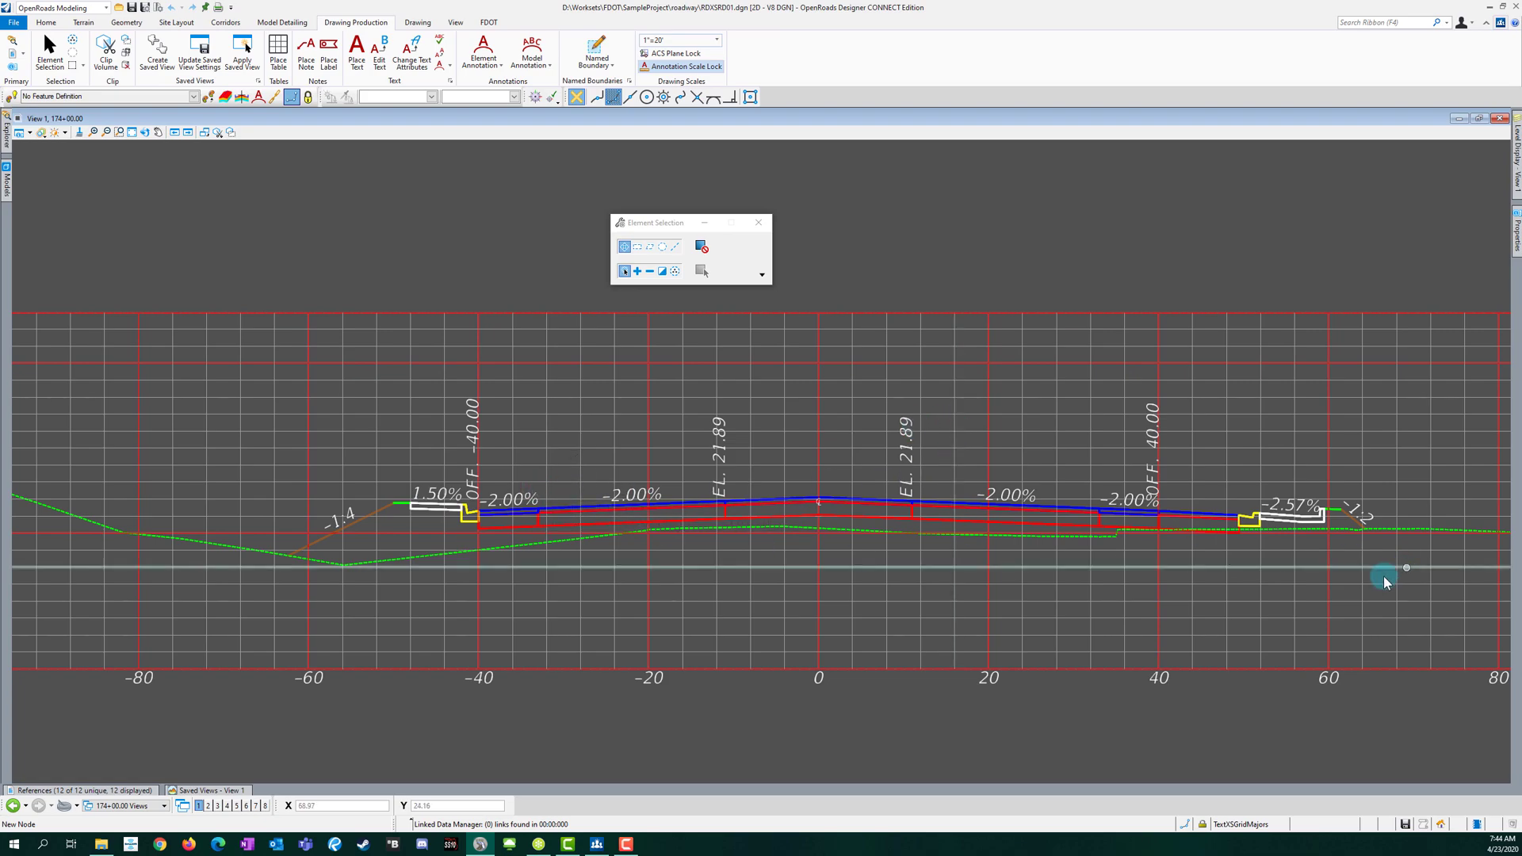
pyautogui.scroll(-2, 373, 476)
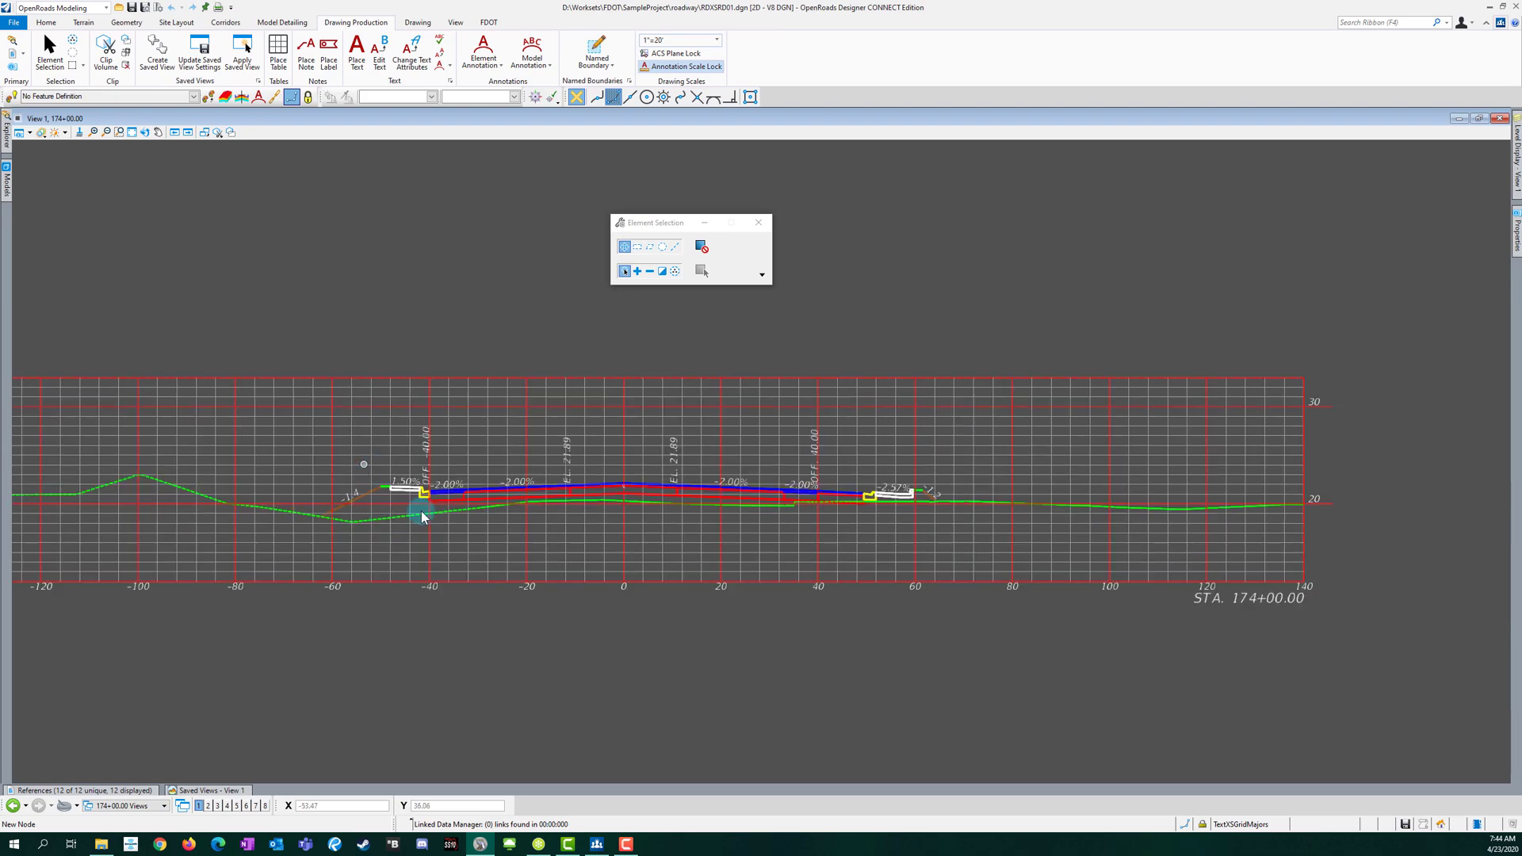
# Step: Examine the grid, offset and elevation labels, slope annotations and station label across the 174+00 cross section drawing
pyautogui.scroll(-2, 1319, 639)
pyautogui.scroll(2, 901, 636)
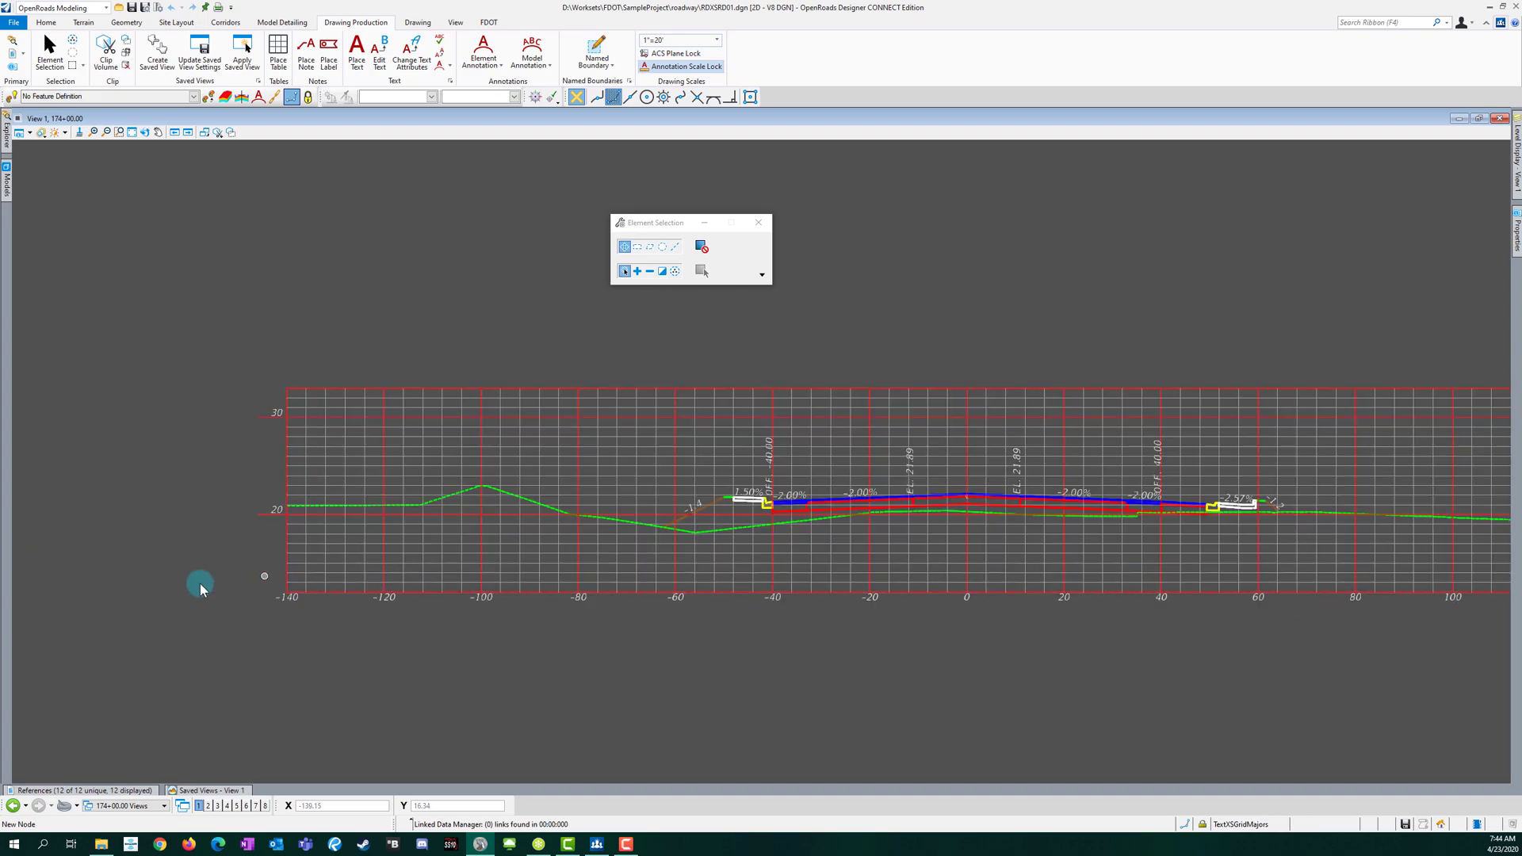
pyautogui.scroll(-2, 130, 591)
pyautogui.click(407, 592)
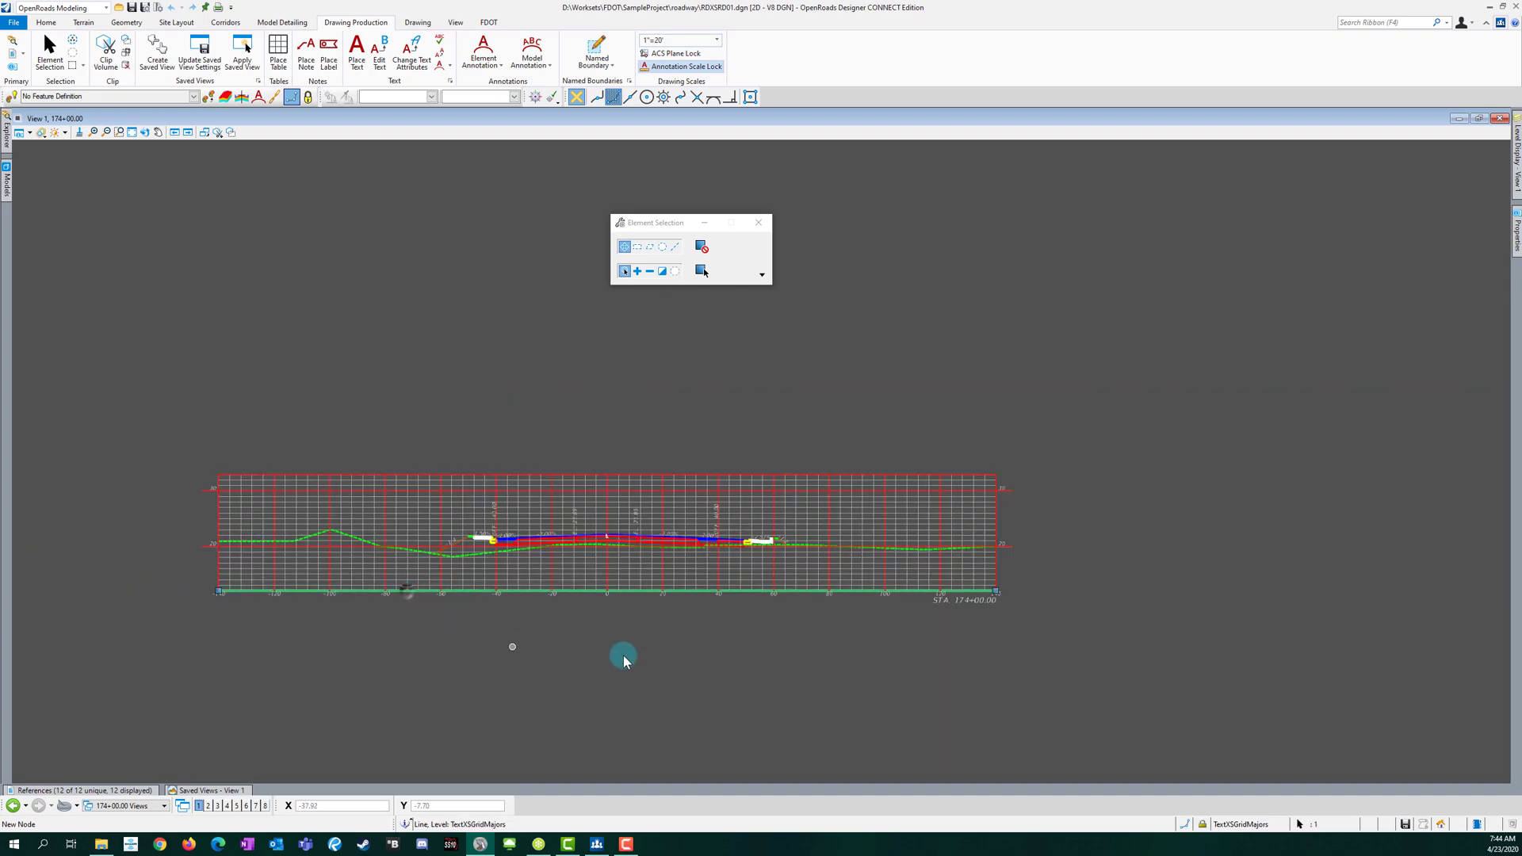
pyautogui.scroll(2, 998, 496)
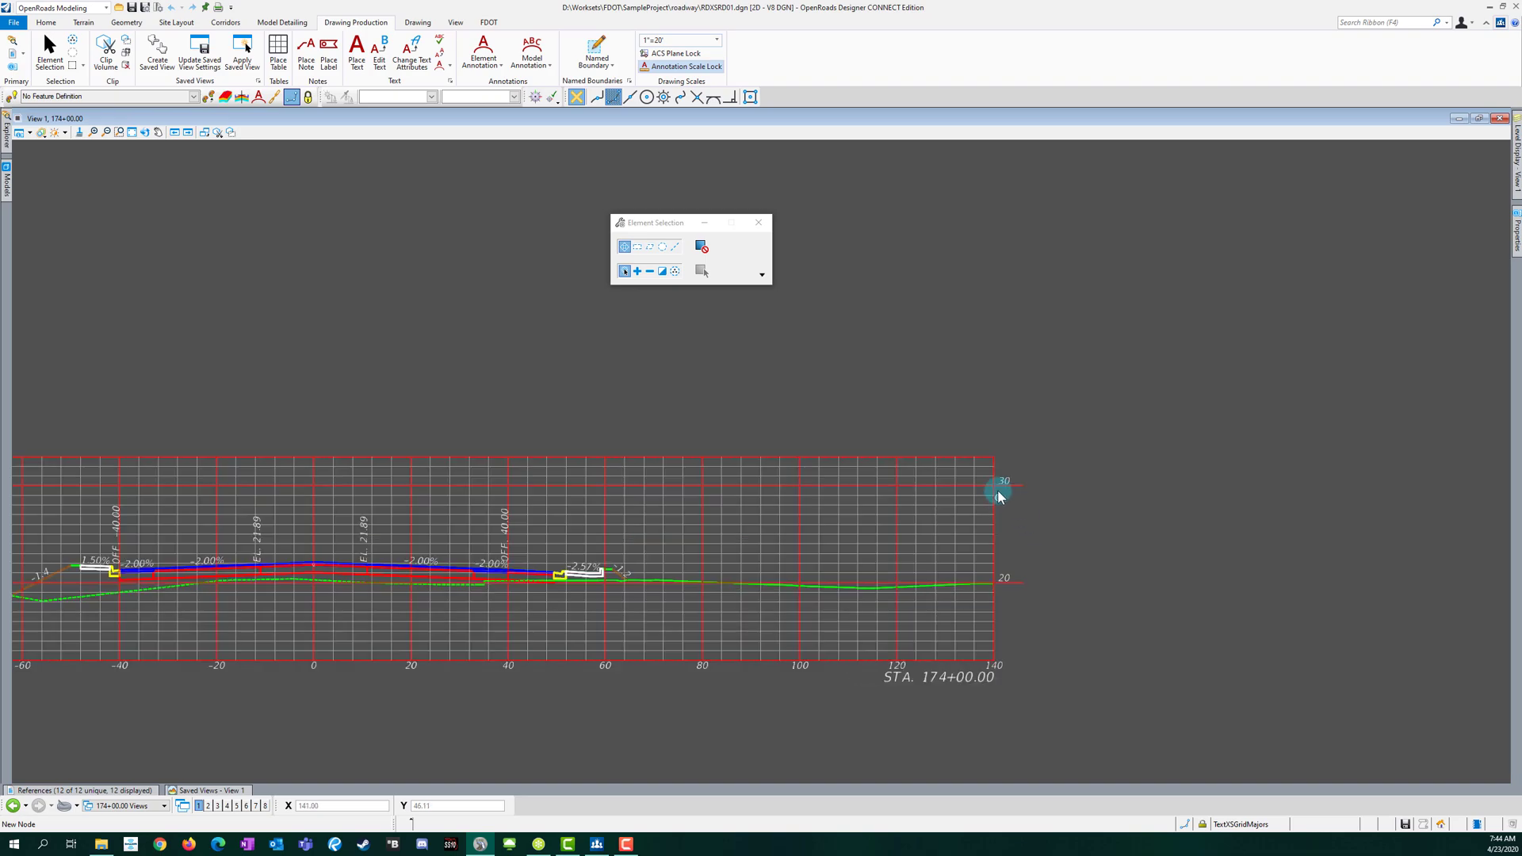
pyautogui.click(954, 671)
pyautogui.scroll(-2, 1268, 650)
pyautogui.scroll(2, 775, 621)
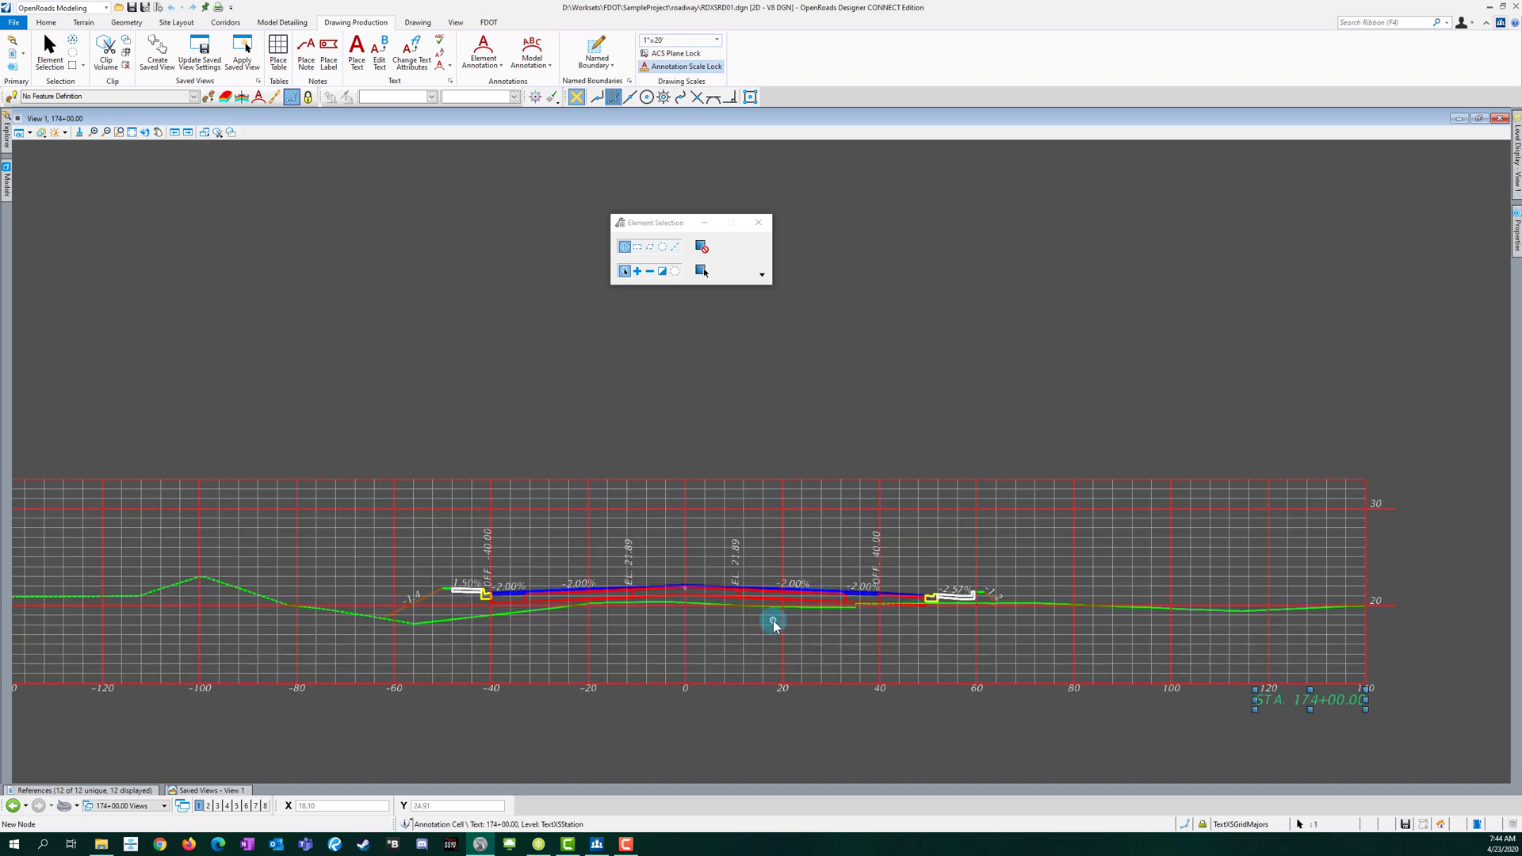
pyautogui.scroll(2, 726, 591)
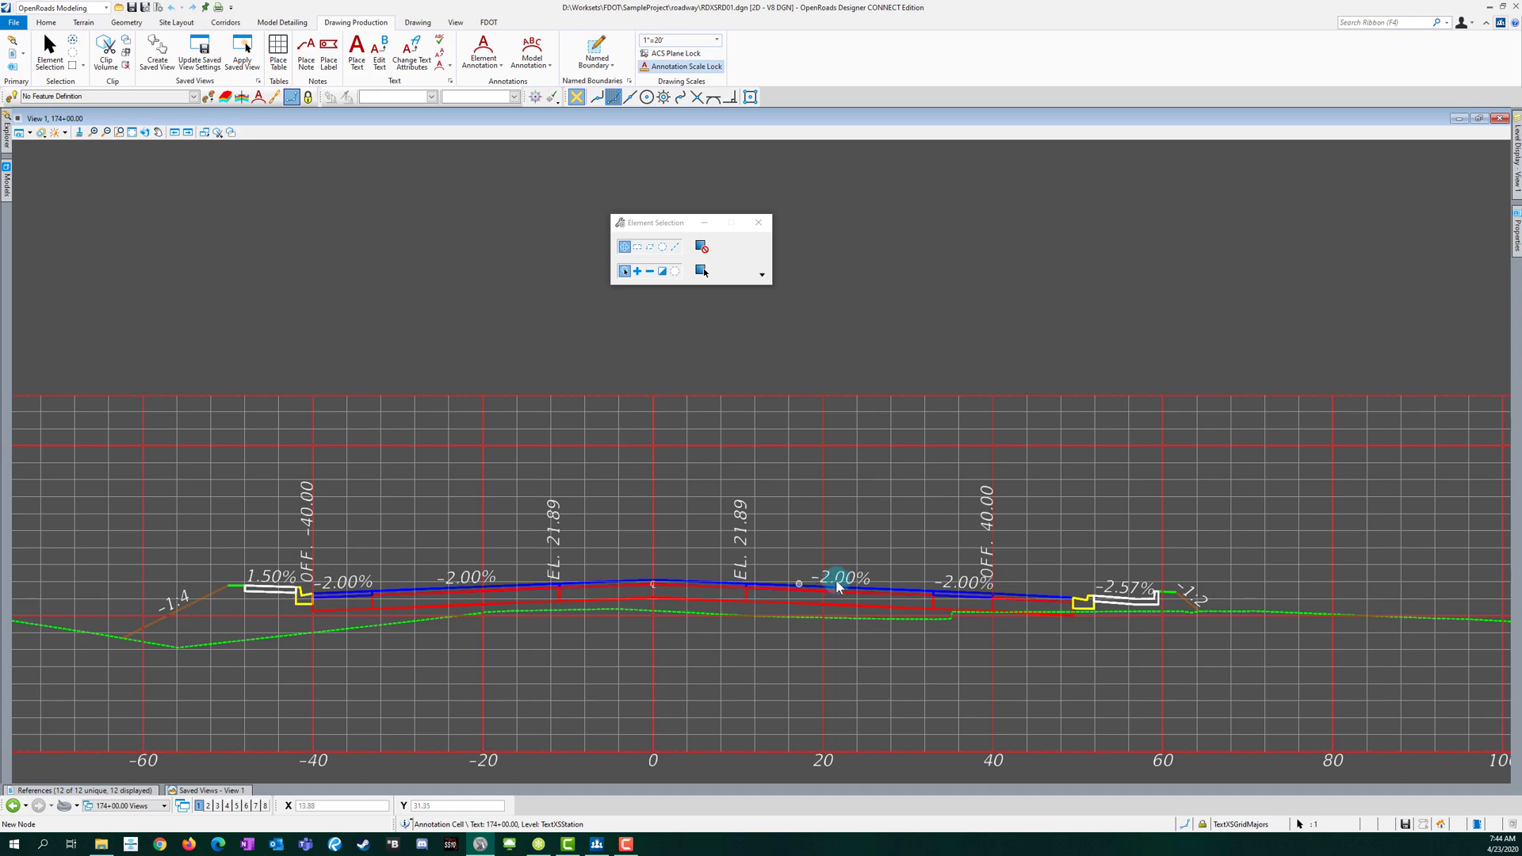
pyautogui.scroll(-2, 1156, 493)
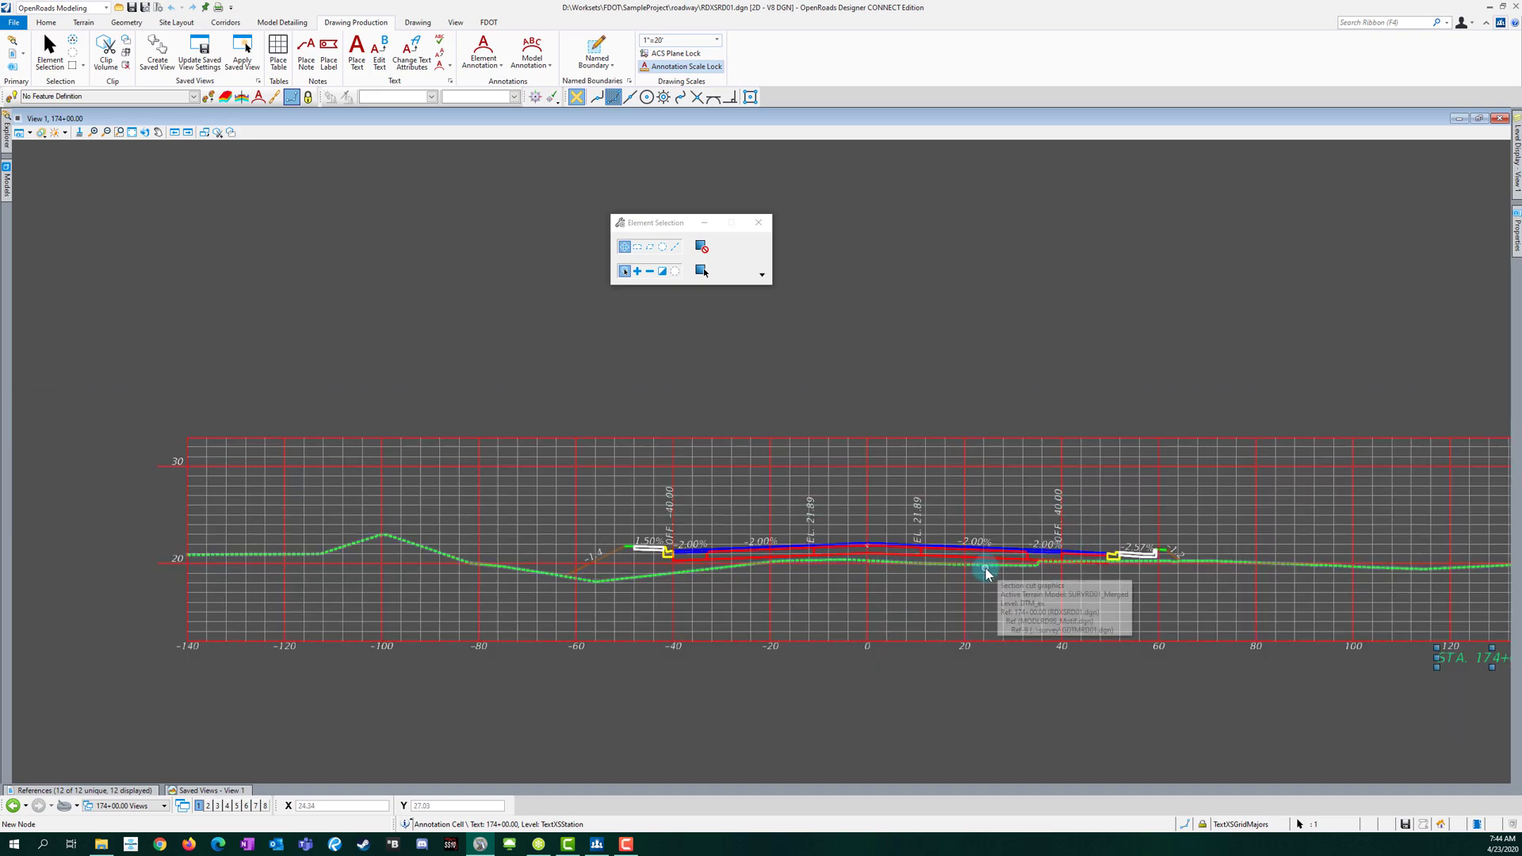
pyautogui.click(731, 678)
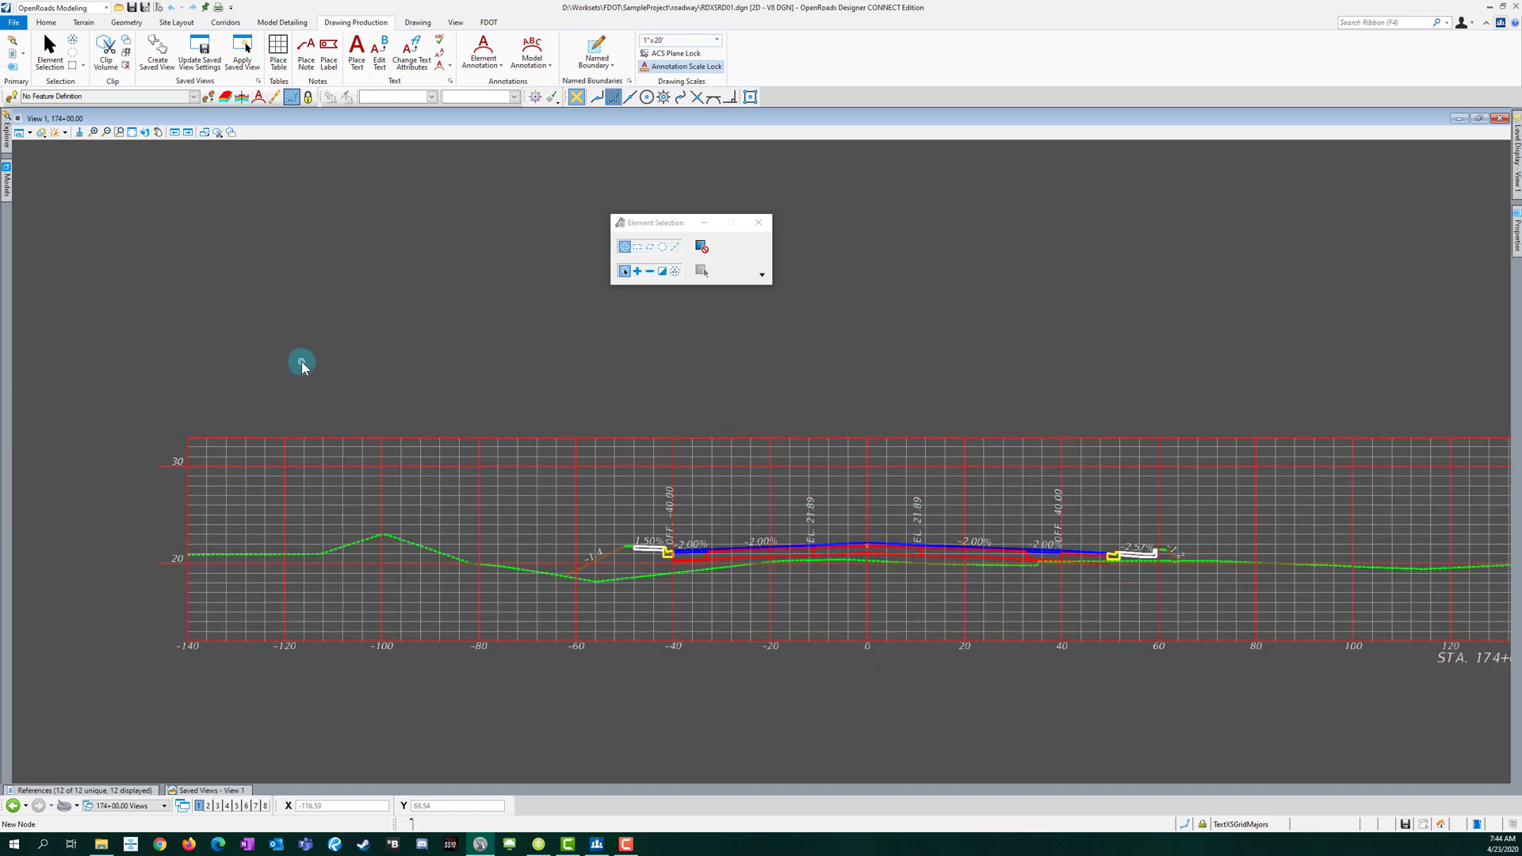
# Step: Leave the 174+00 drawing model and return to the Multi-Model Views group showing the Default and Default-3D models
pyautogui.click(6, 182)
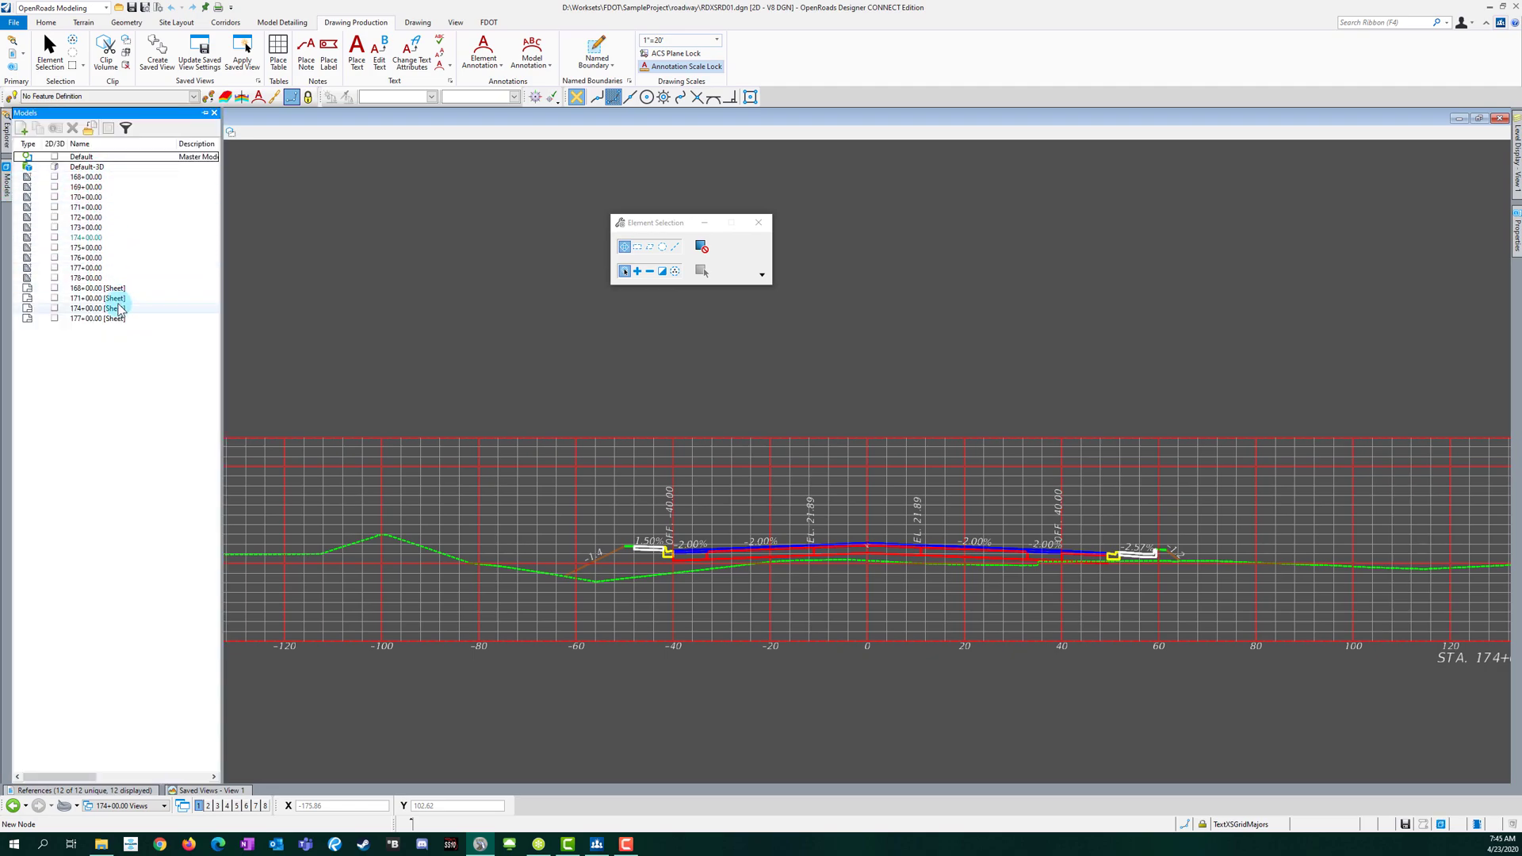
pyautogui.click(87, 301)
pyautogui.click(93, 318)
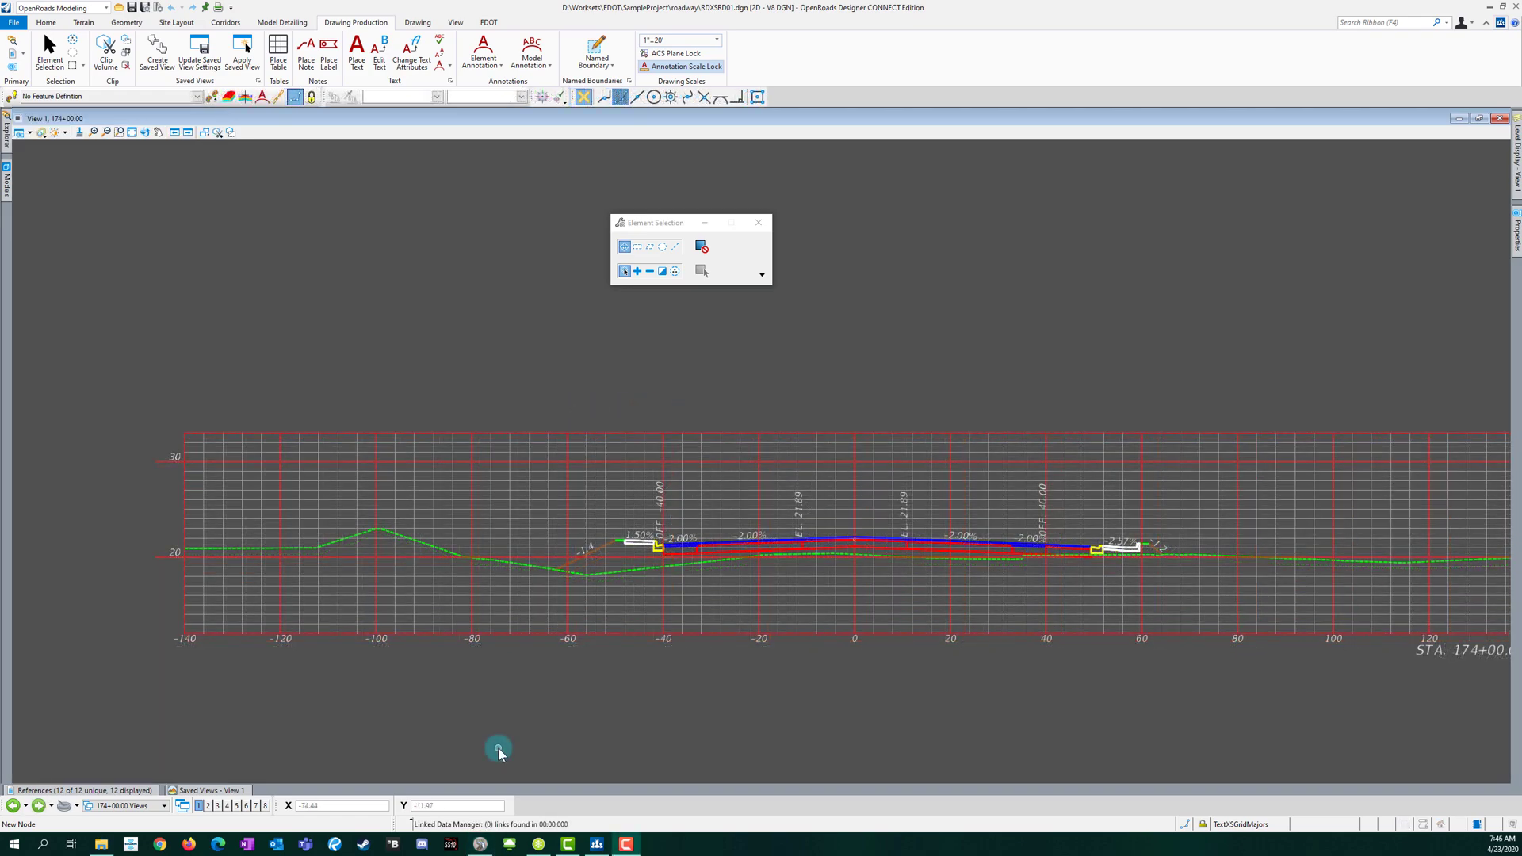
pyautogui.click(163, 805)
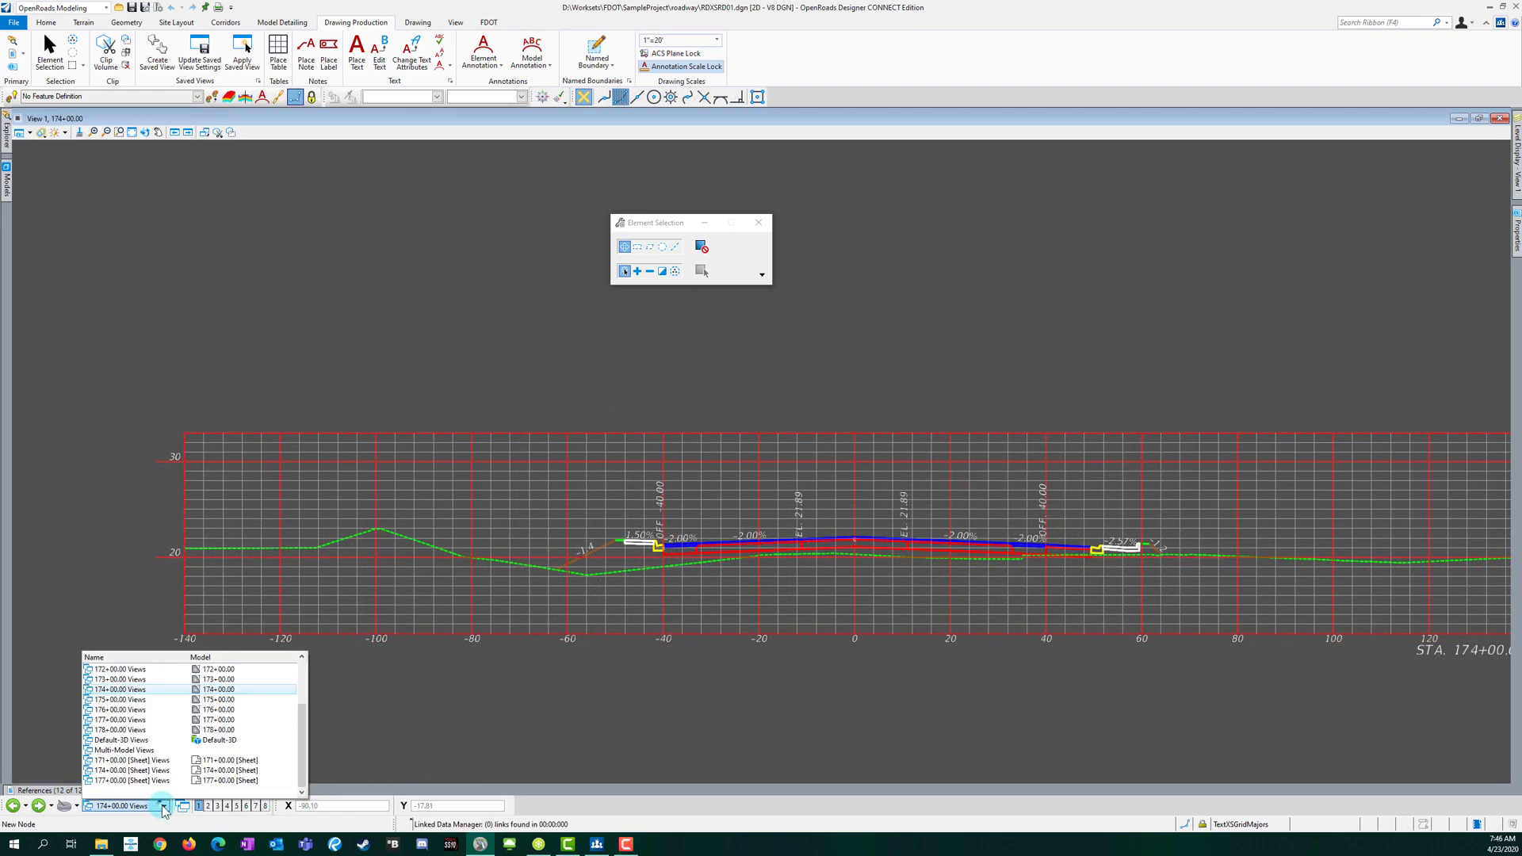
pyautogui.click(123, 750)
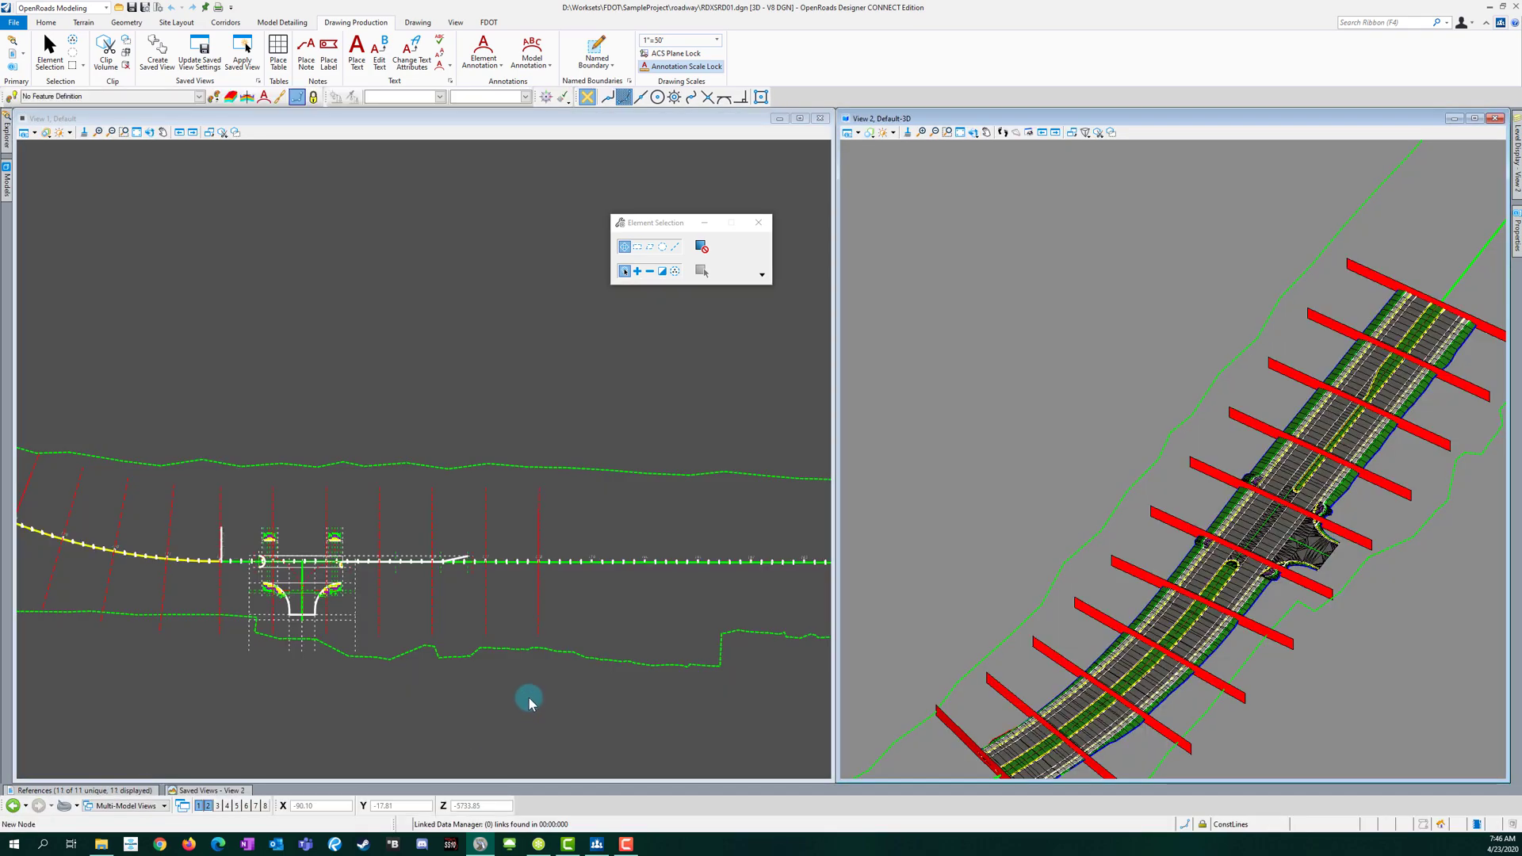
pyautogui.scroll(-2, 332, 630)
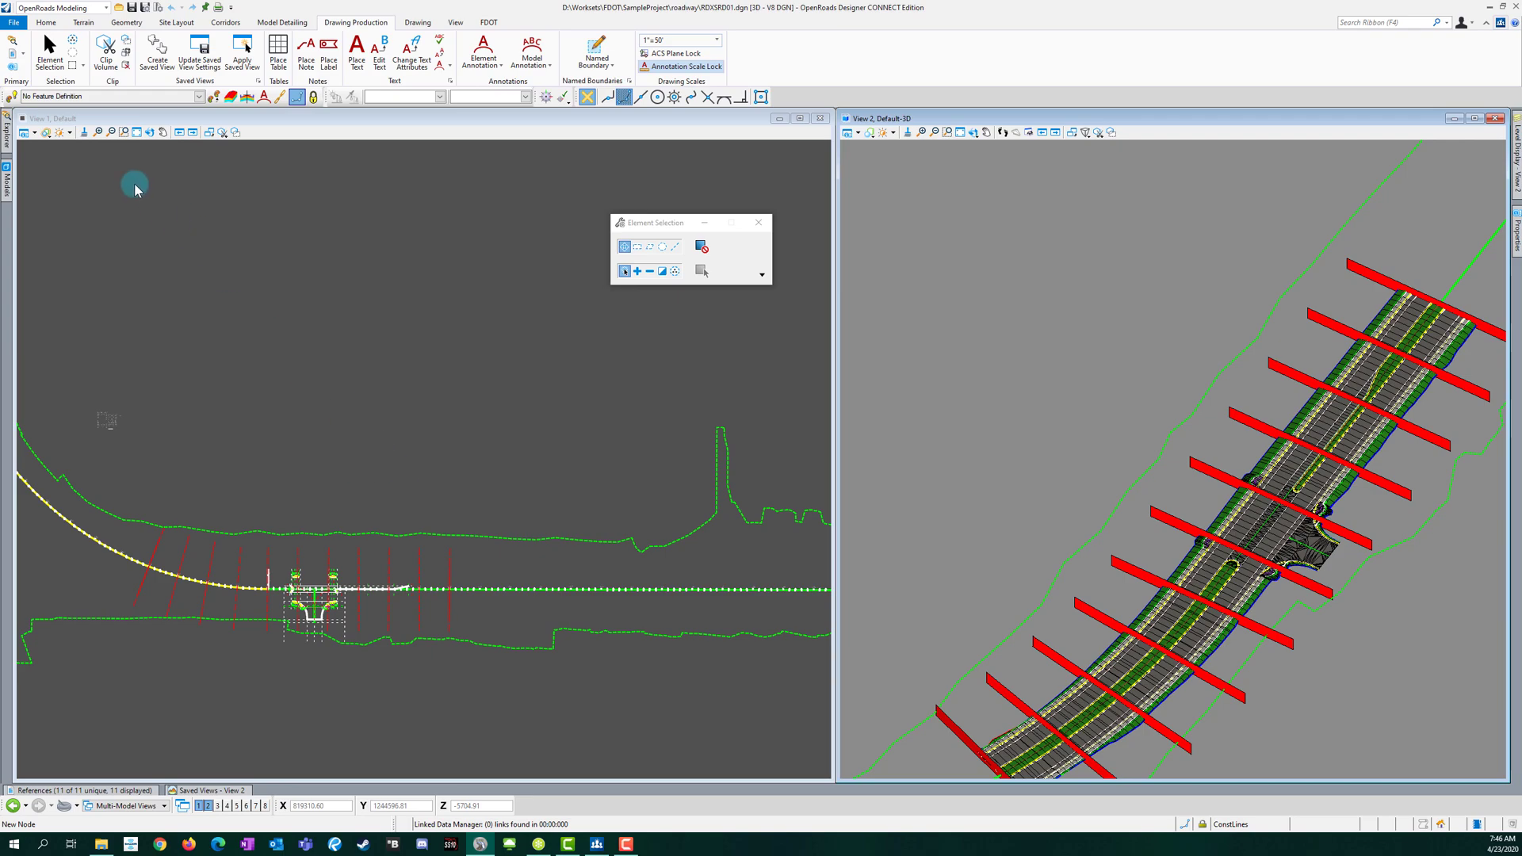
# Step: In the OpenRoads Standards of RDXSRD01.dgn, locate and select the XS Annotation group among the cross section drawing annotation groups
pyautogui.click(7, 137)
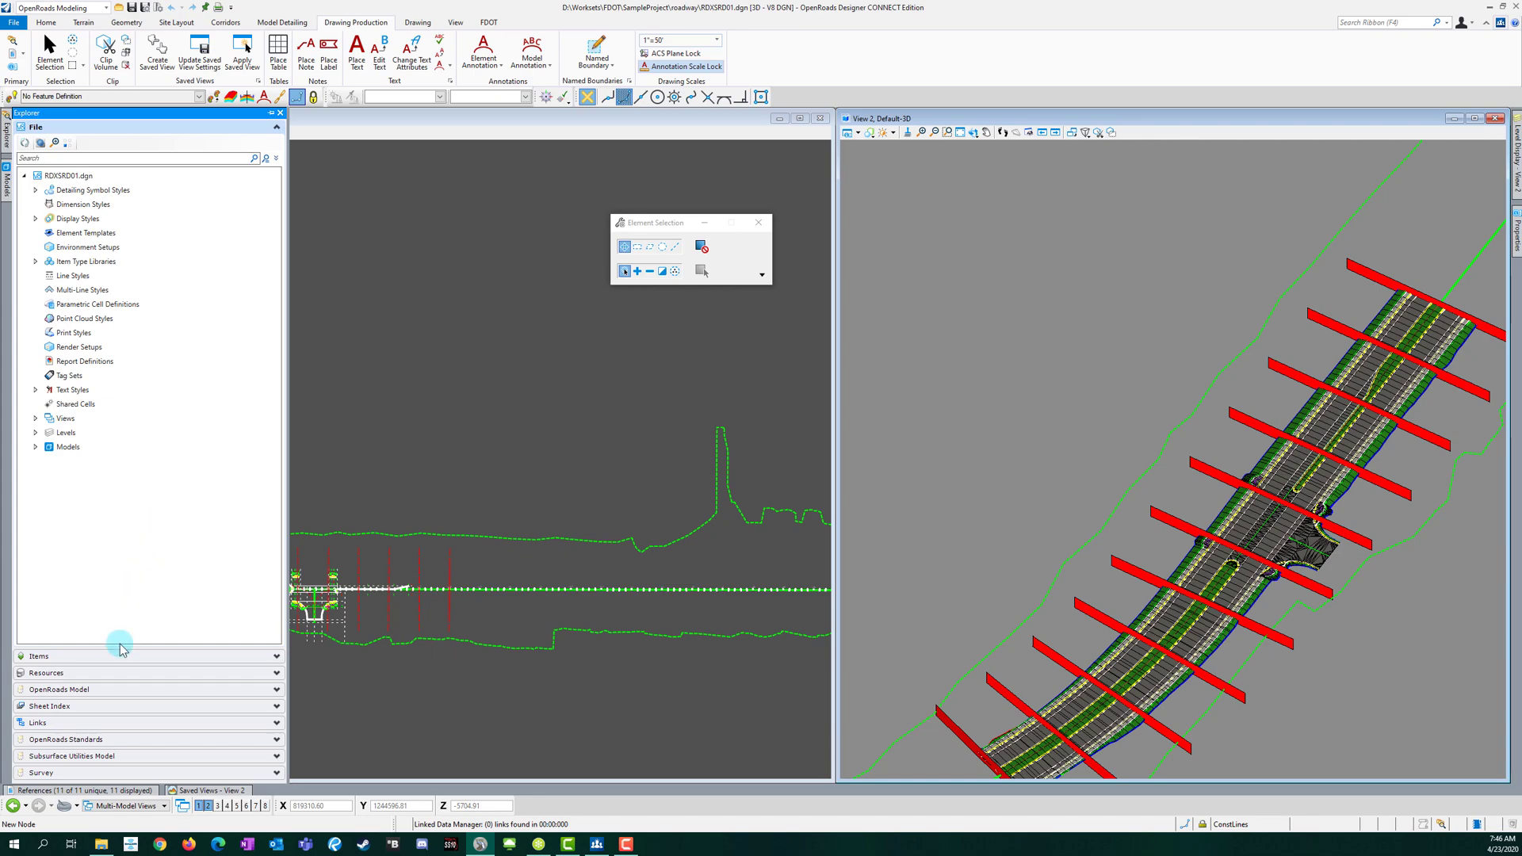
pyautogui.click(95, 740)
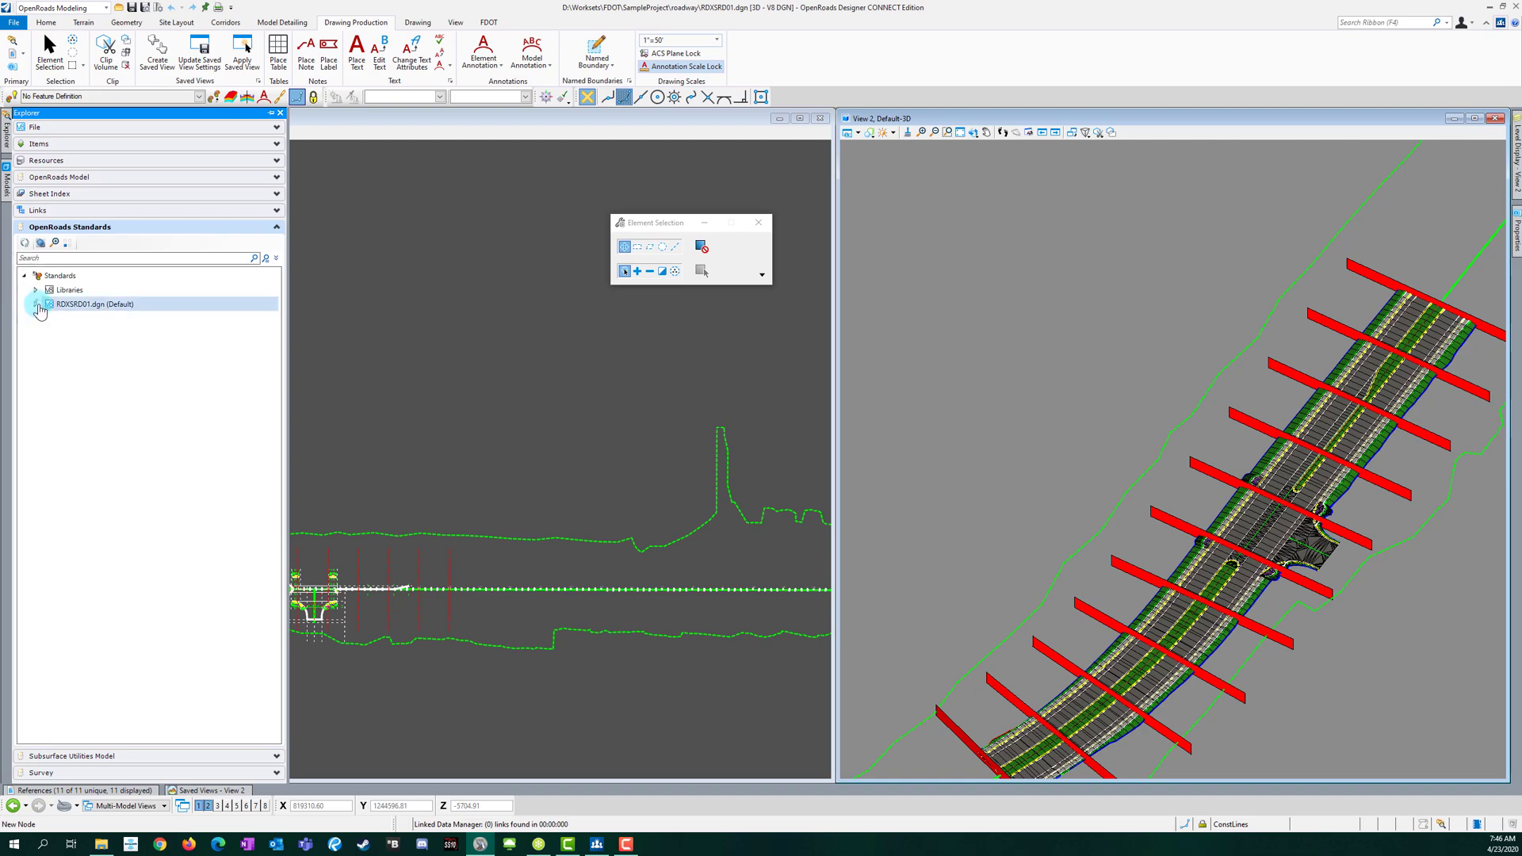
pyautogui.click(35, 304)
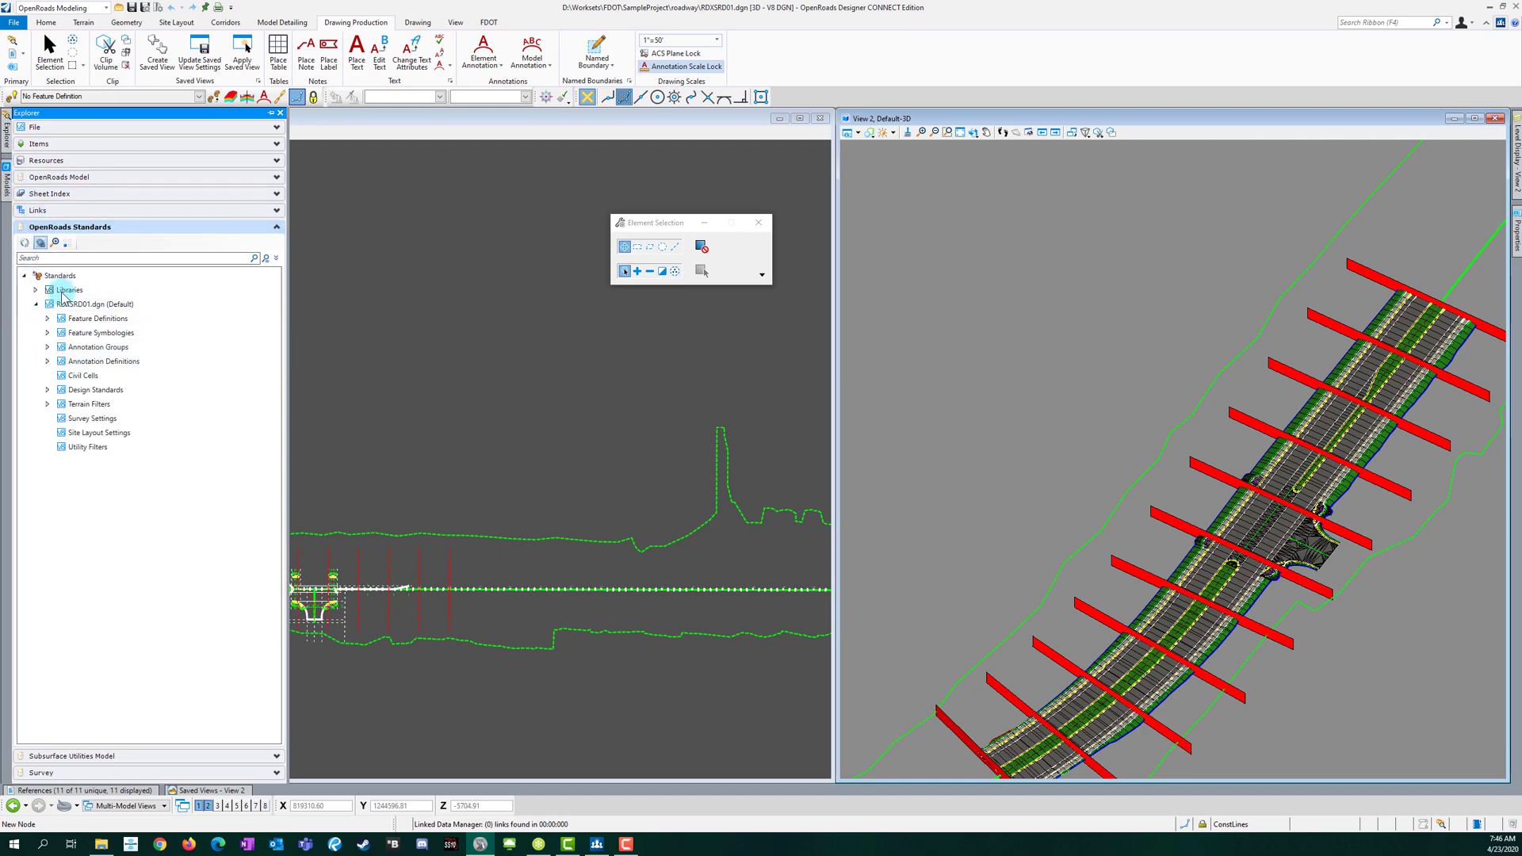
pyautogui.click(47, 347)
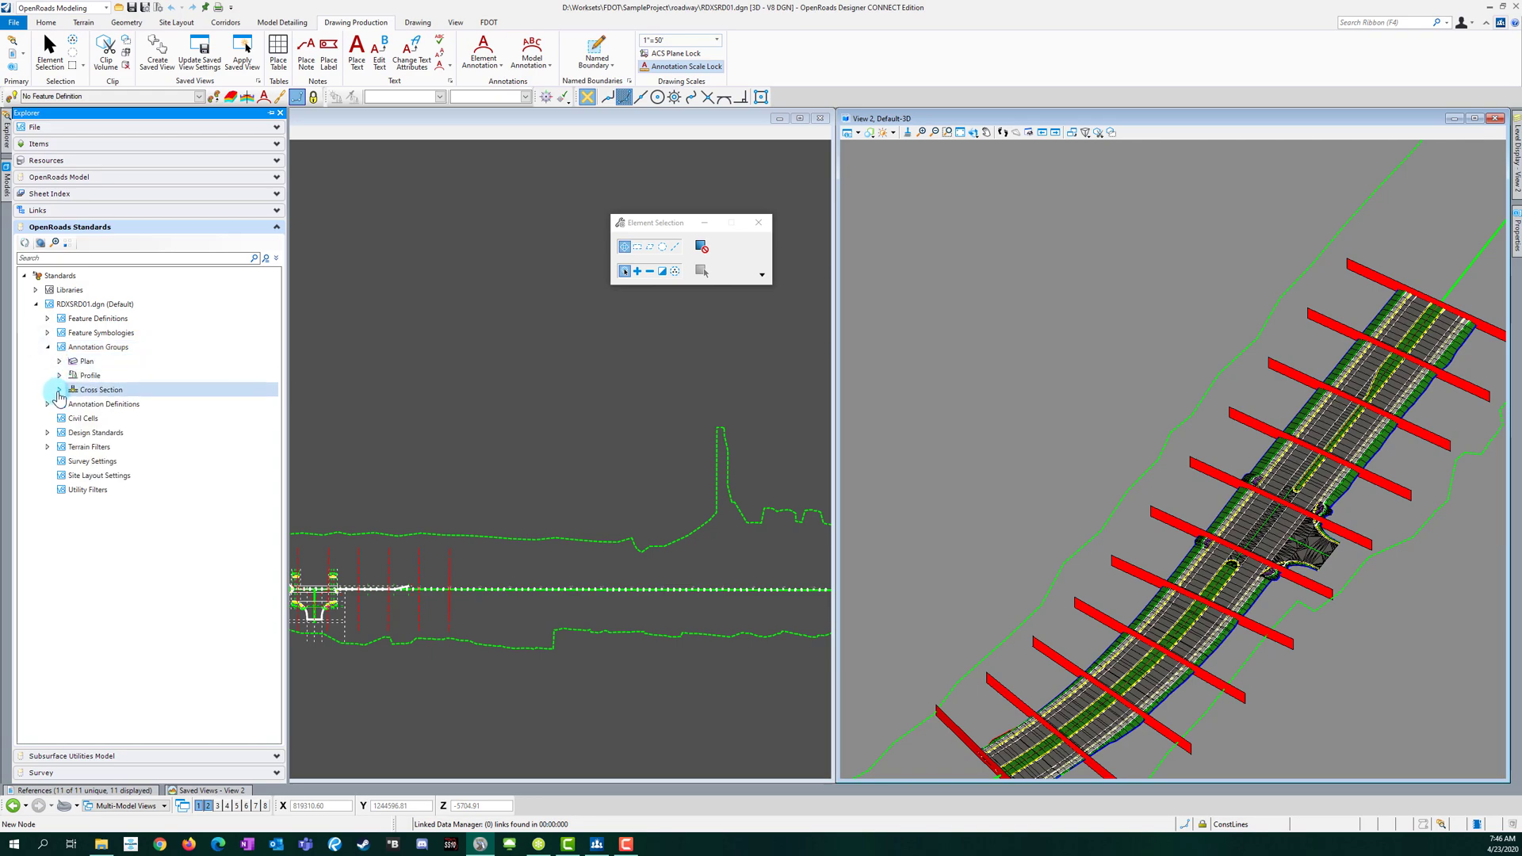
pyautogui.click(59, 390)
pyautogui.click(126, 420)
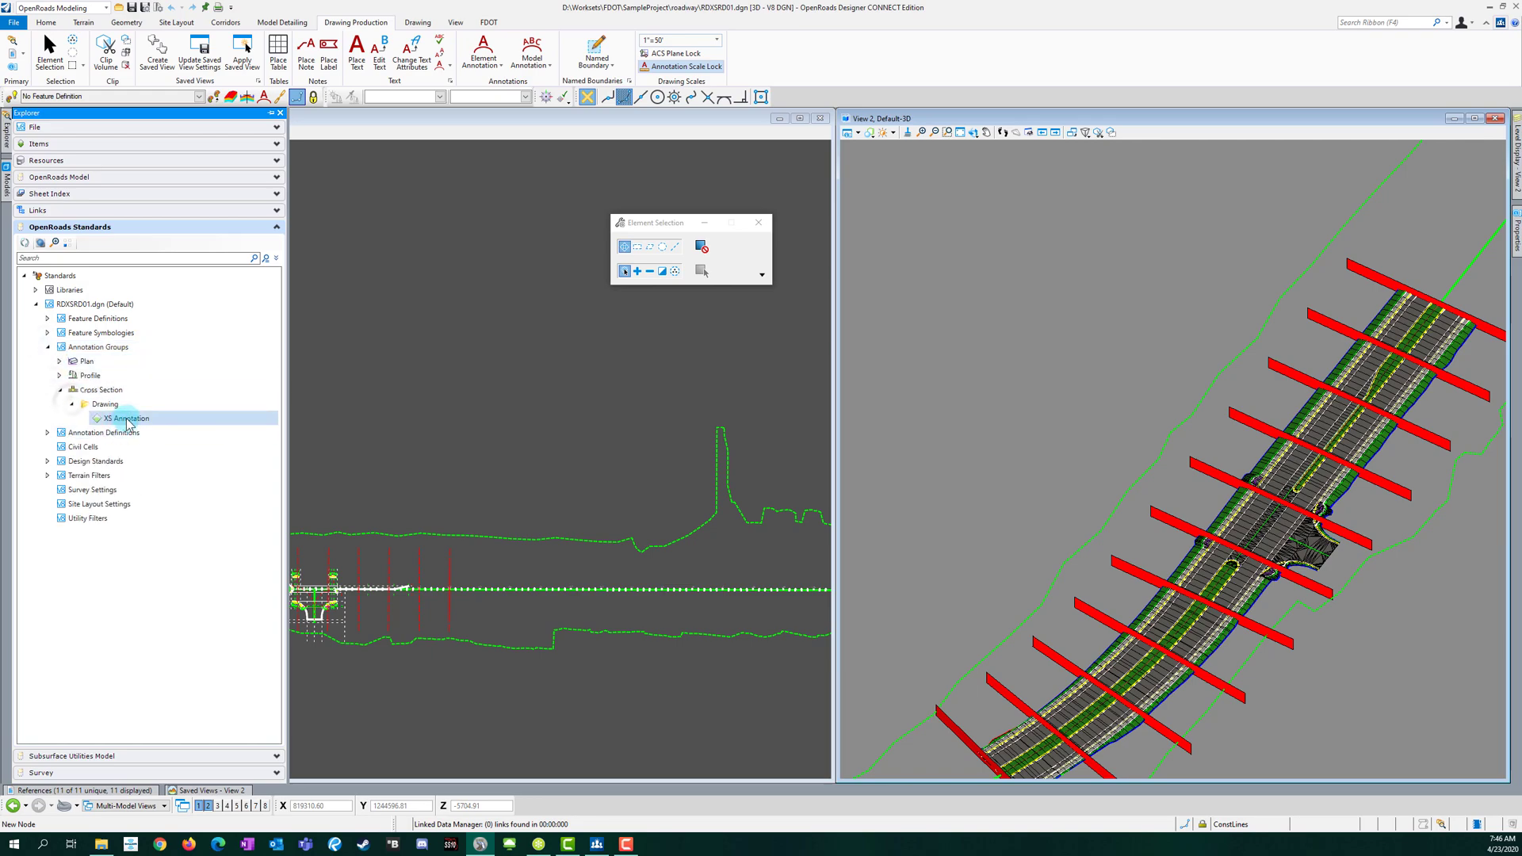
pyautogui.doubleClick(139, 422)
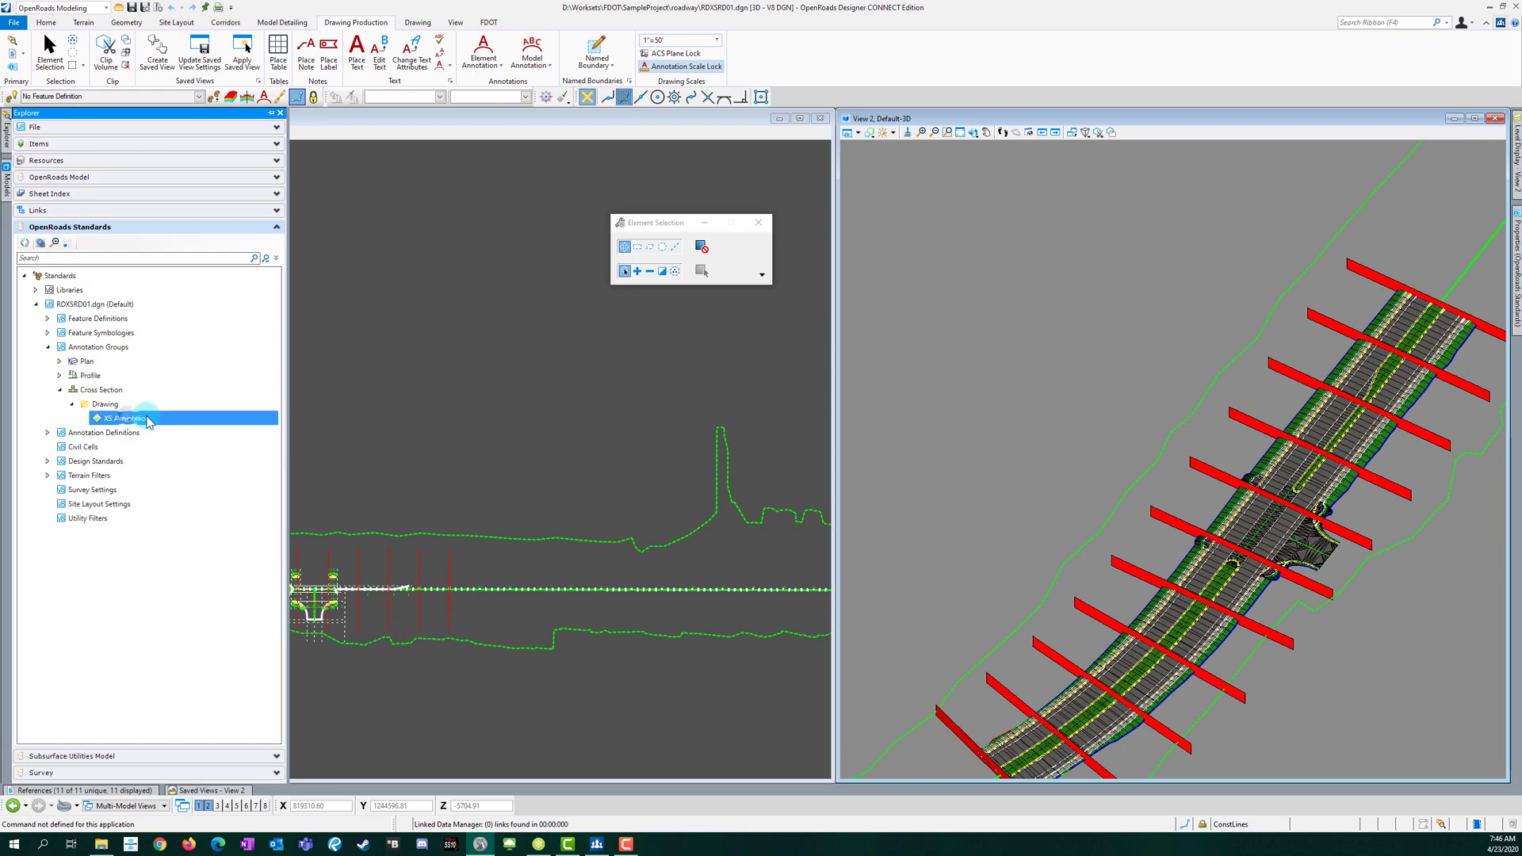